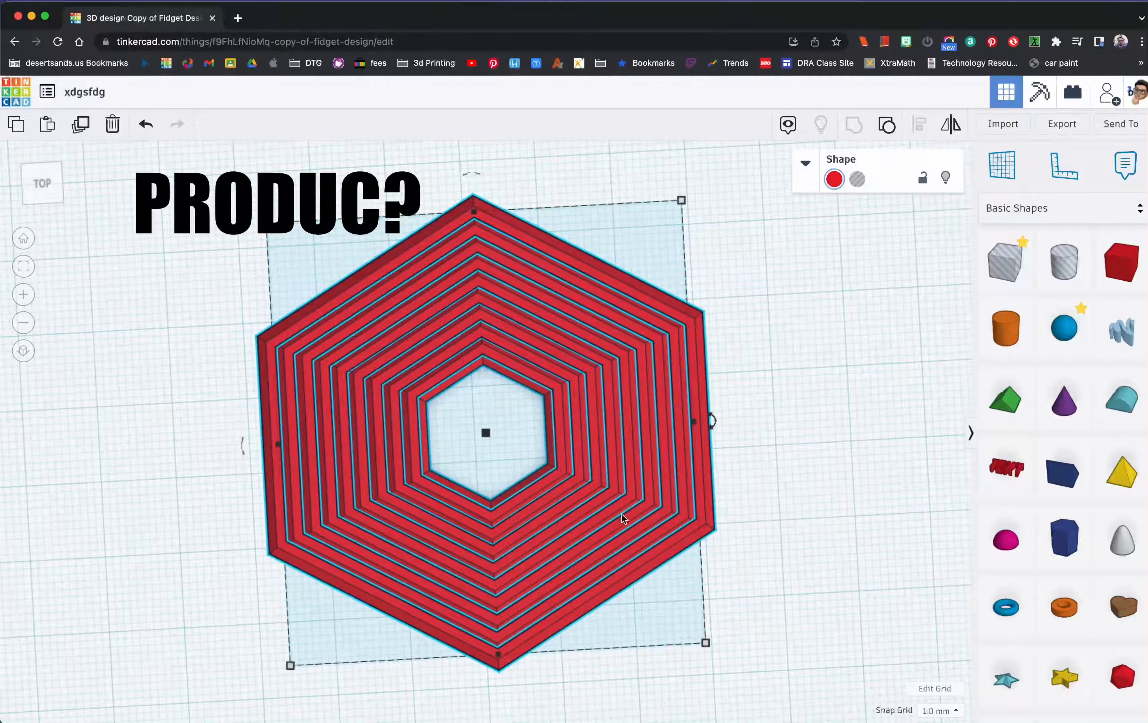
# Move the finished red hexagonal fidget aside to clear space on the workplane
pyautogui.moveTo(683, 564); pyautogui.dragTo(652, 509, button='right')
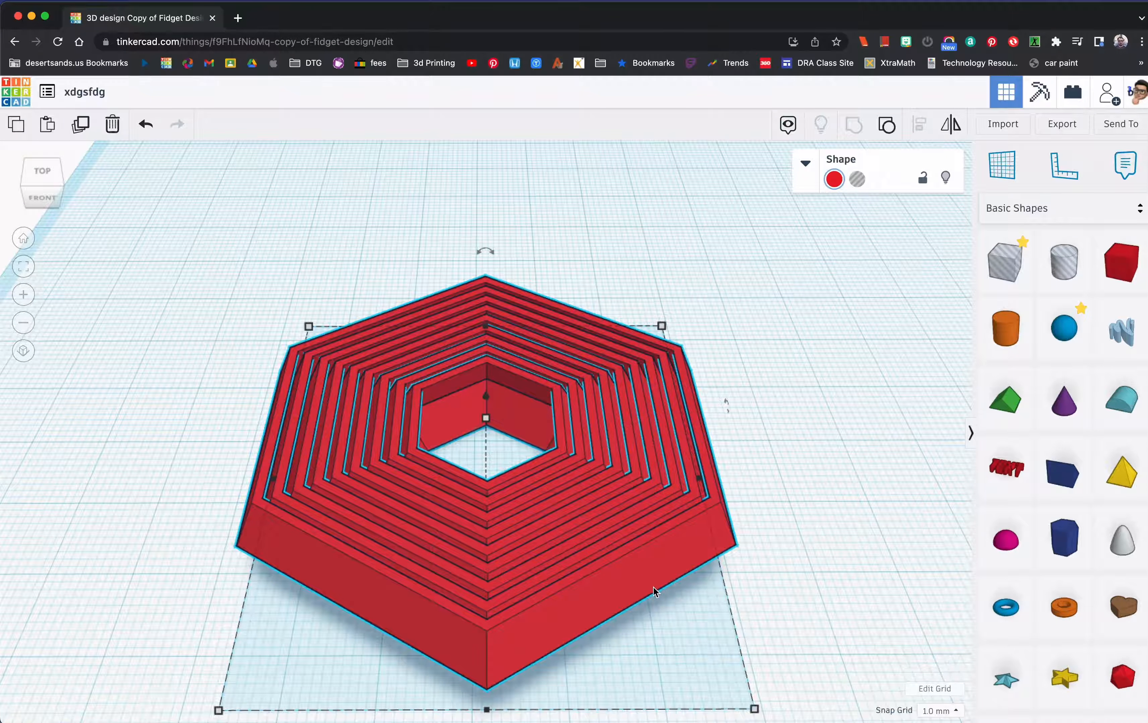
pyautogui.moveTo(647, 585); pyautogui.dragTo(602, 561)
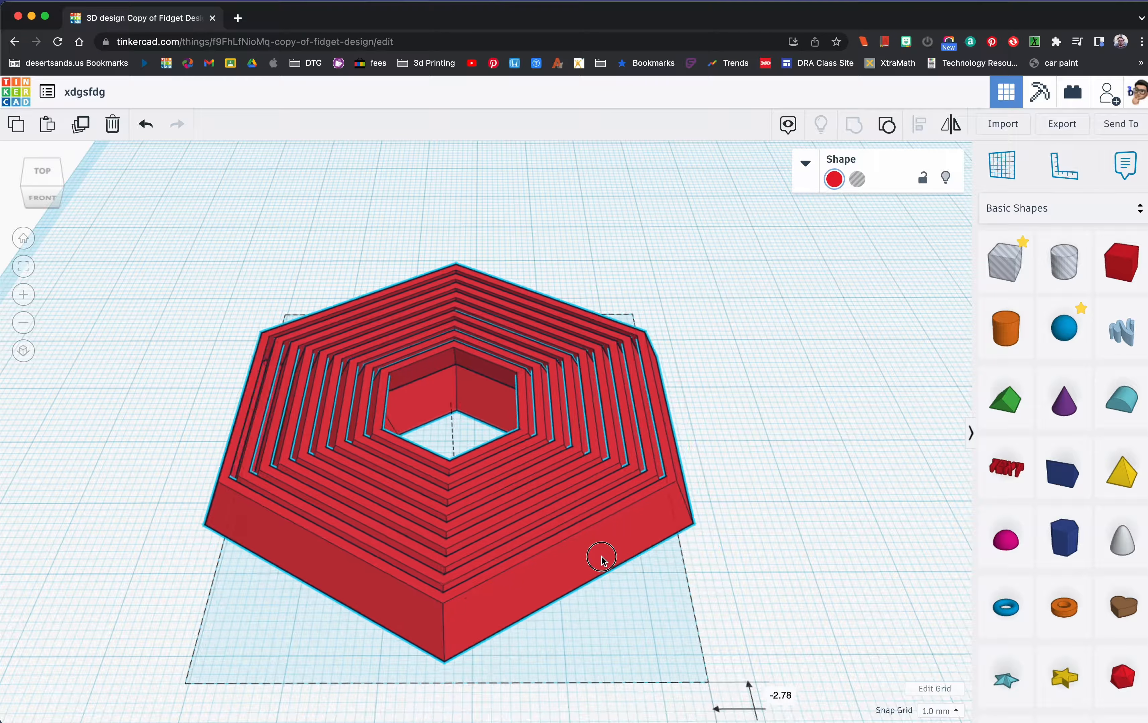
pyautogui.click(734, 568)
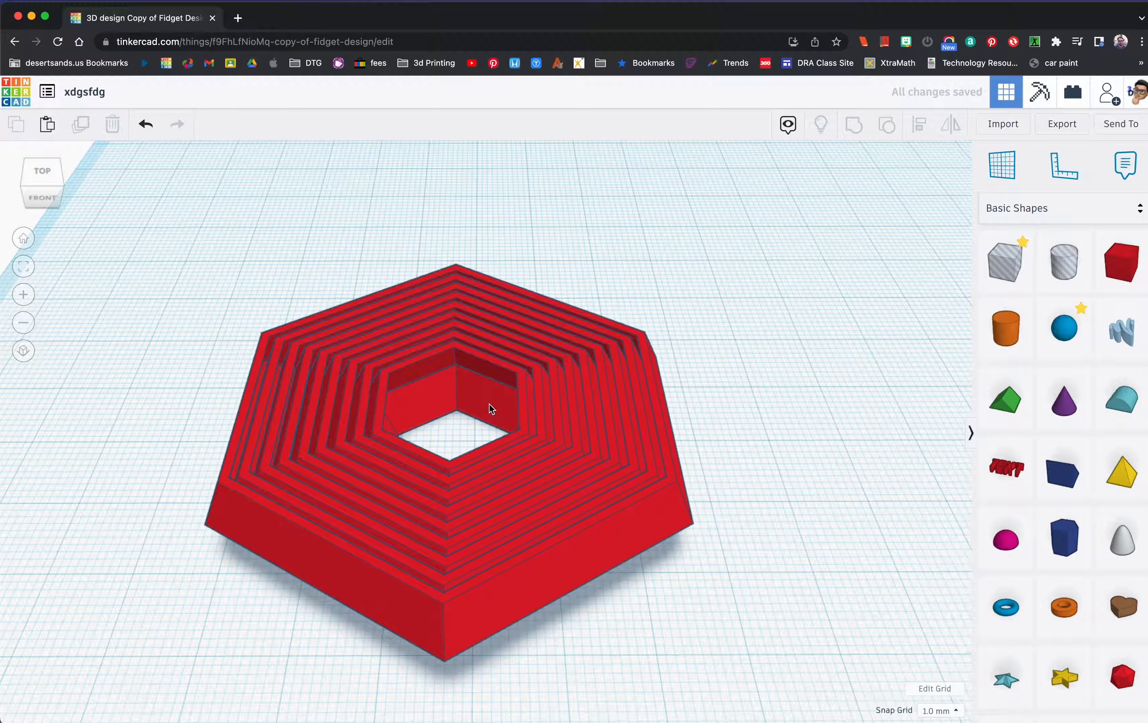
pyautogui.moveTo(508, 447); pyautogui.dragTo(464, 412, button='right')
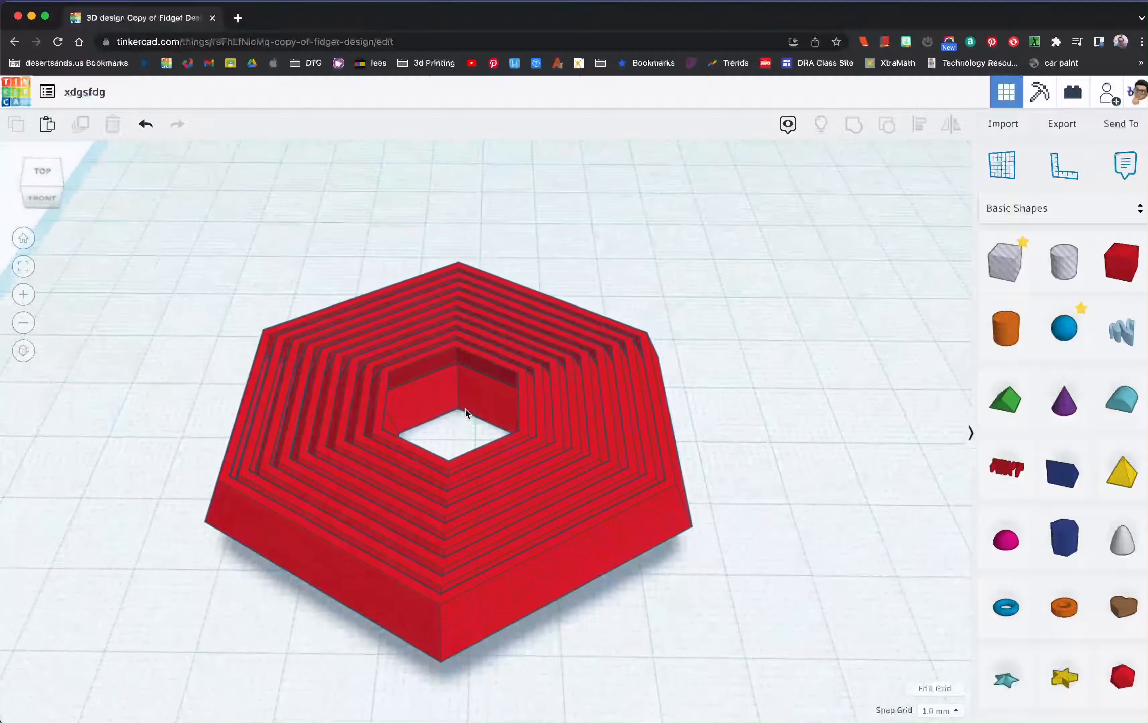
pyautogui.moveTo(284, 274); pyautogui.dragTo(408, 443)
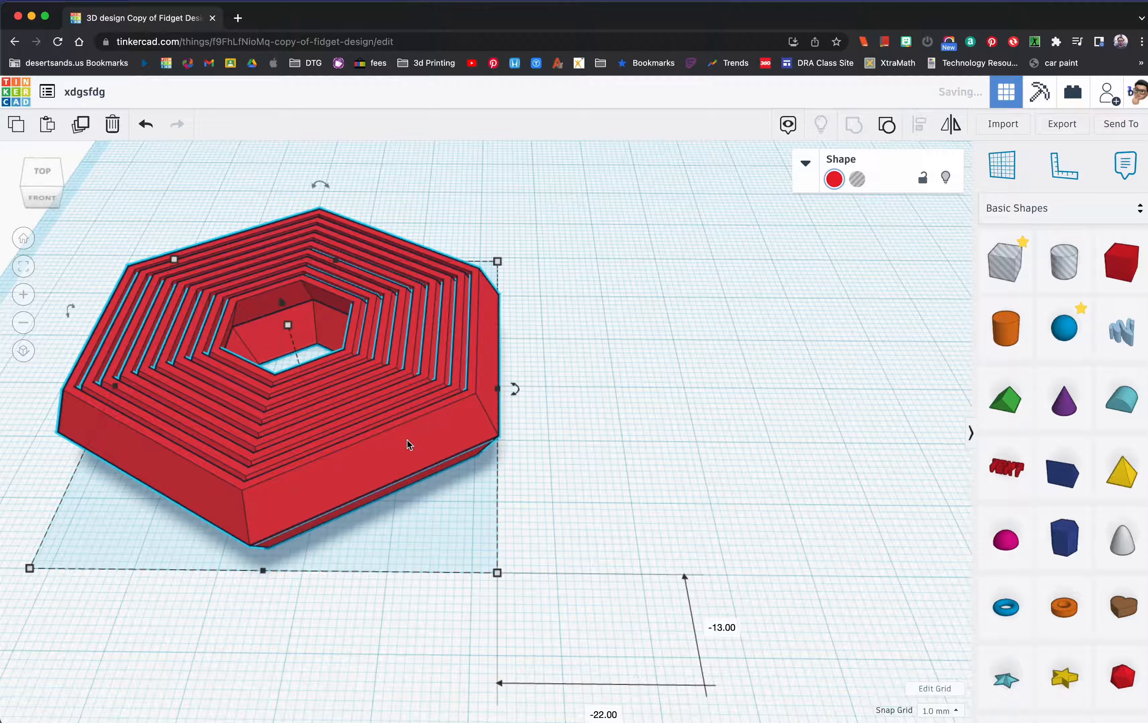
# Place a Polygon shape on the workplane beside the red fidget
pyautogui.click(1068, 538)
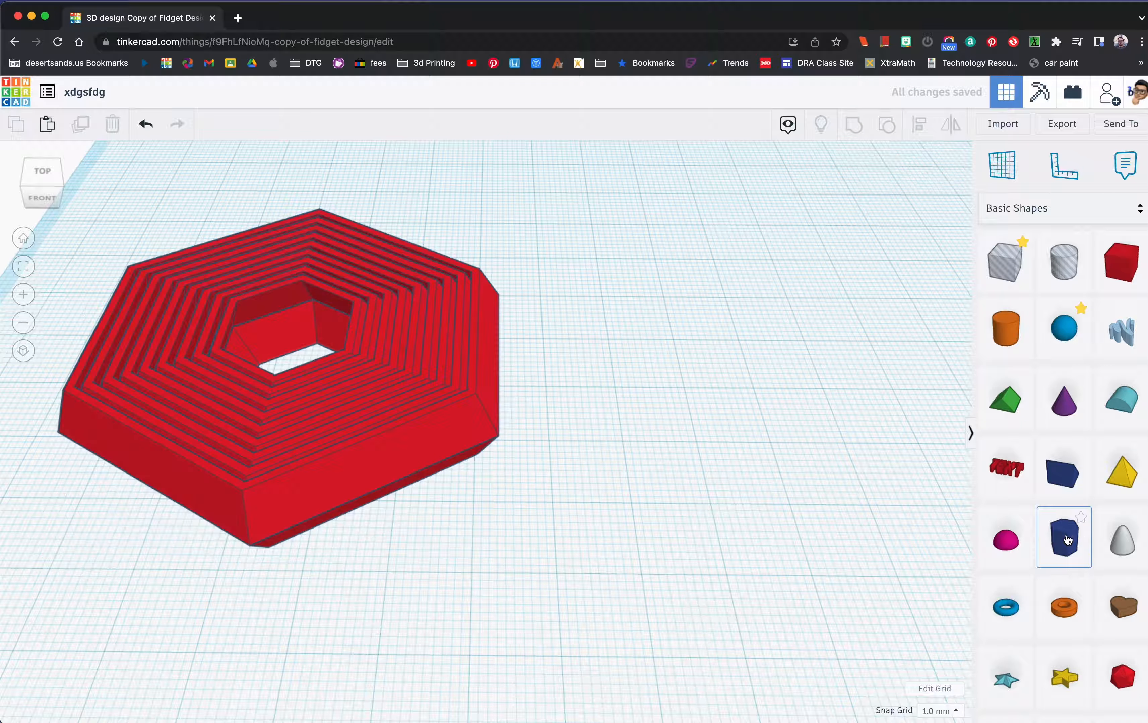
pyautogui.moveTo(1059, 547); pyautogui.dragTo(640, 483)
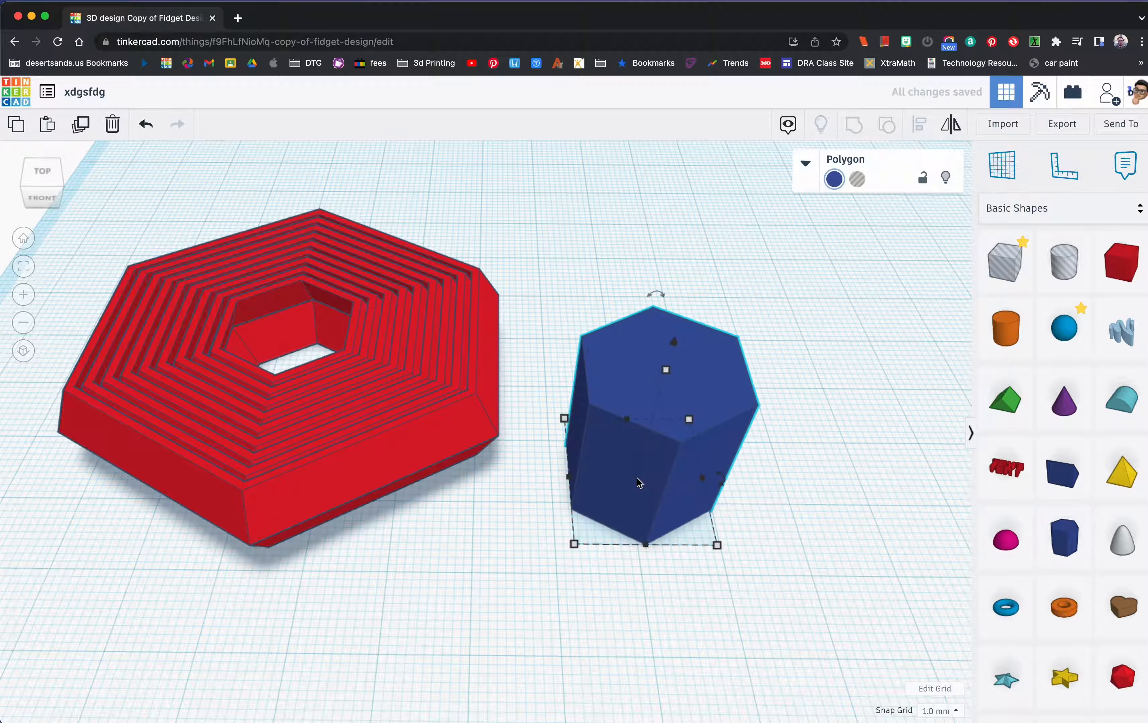
# Rename the design as Fidget Design
pyautogui.click(83, 92)
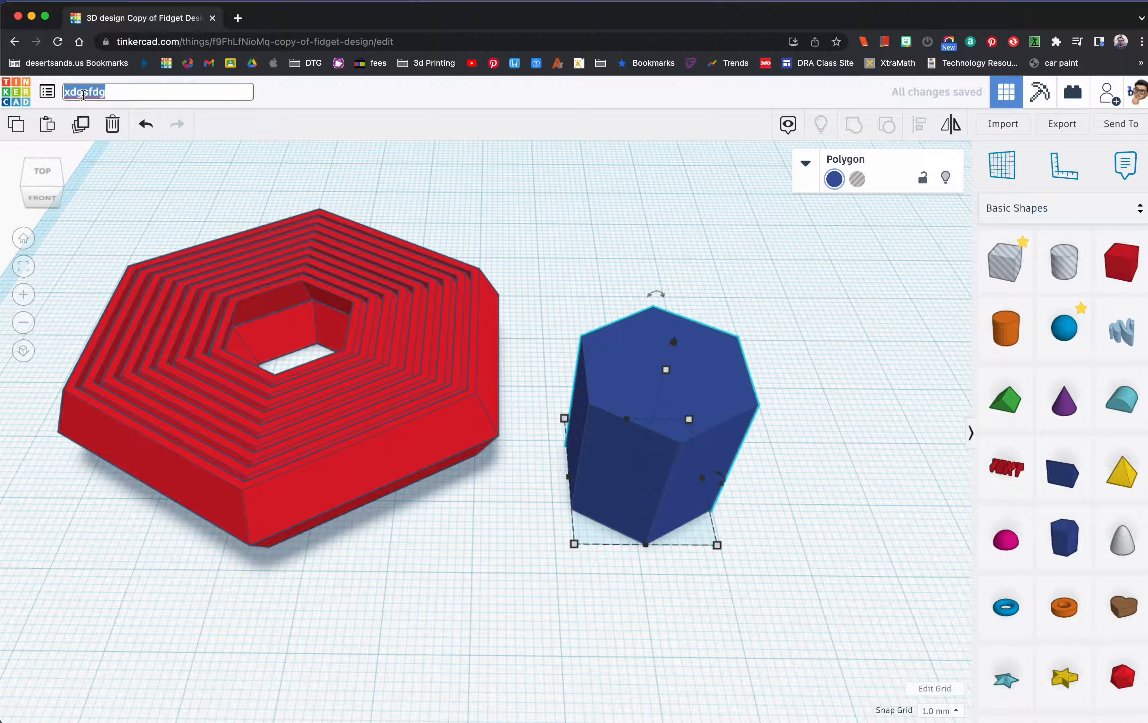
pyautogui.write('Fidget Design')
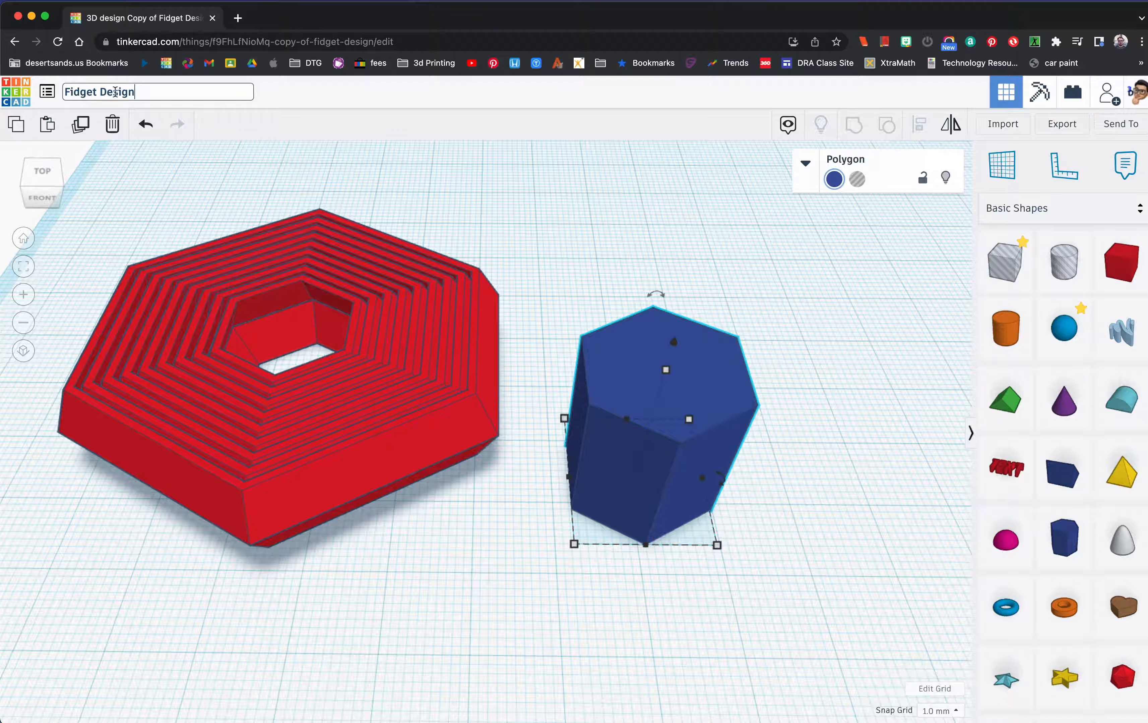
pyautogui.click(927, 545)
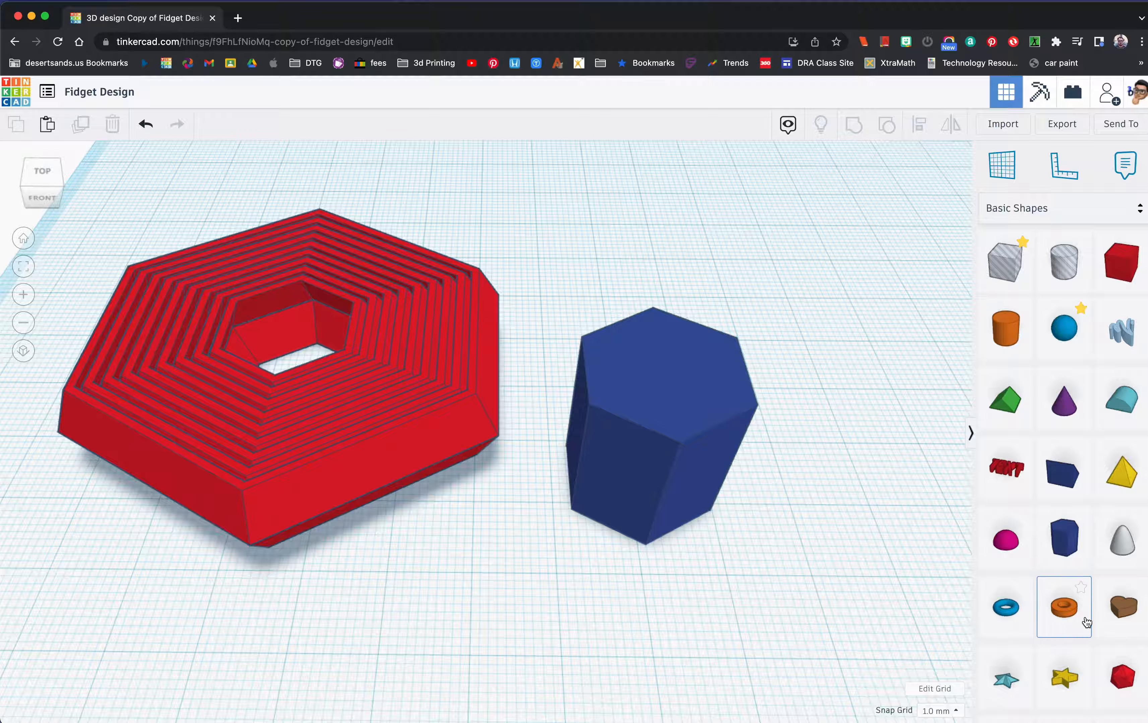
# Set the polygon's height to 5 mm and turn it into a hole
pyautogui.click(687, 413)
pyautogui.click(712, 428)
pyautogui.write('5')
pyautogui.press('Return')
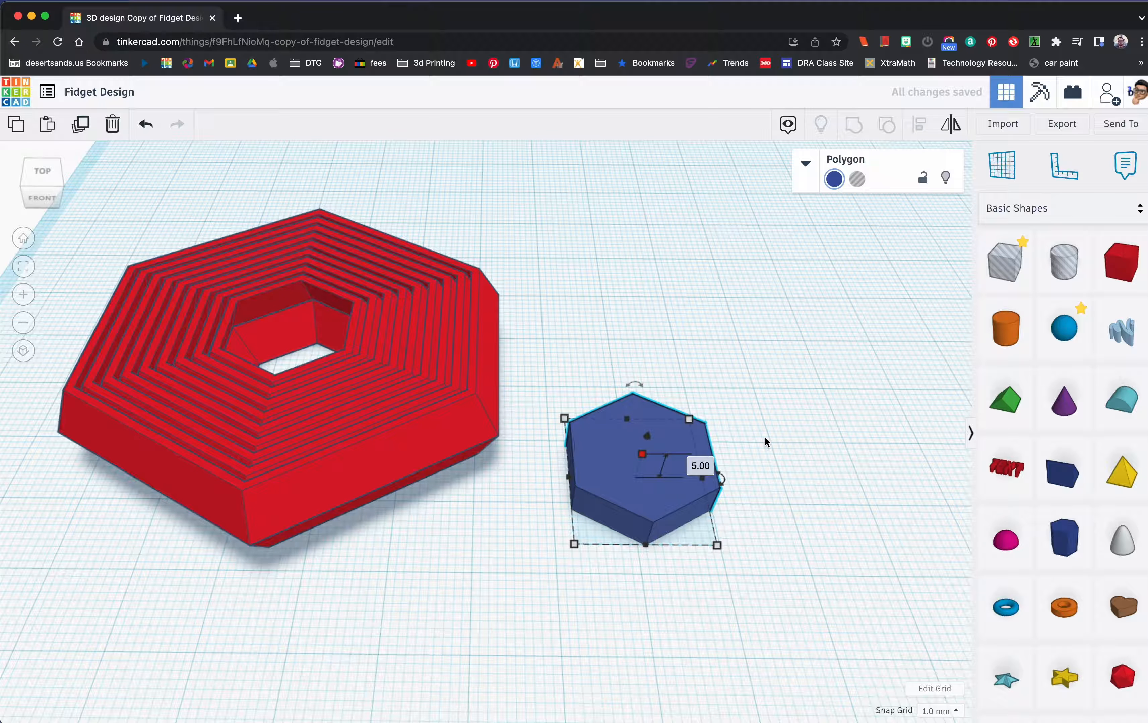
pyautogui.moveTo(687, 446); pyautogui.dragTo(705, 423, button='right')
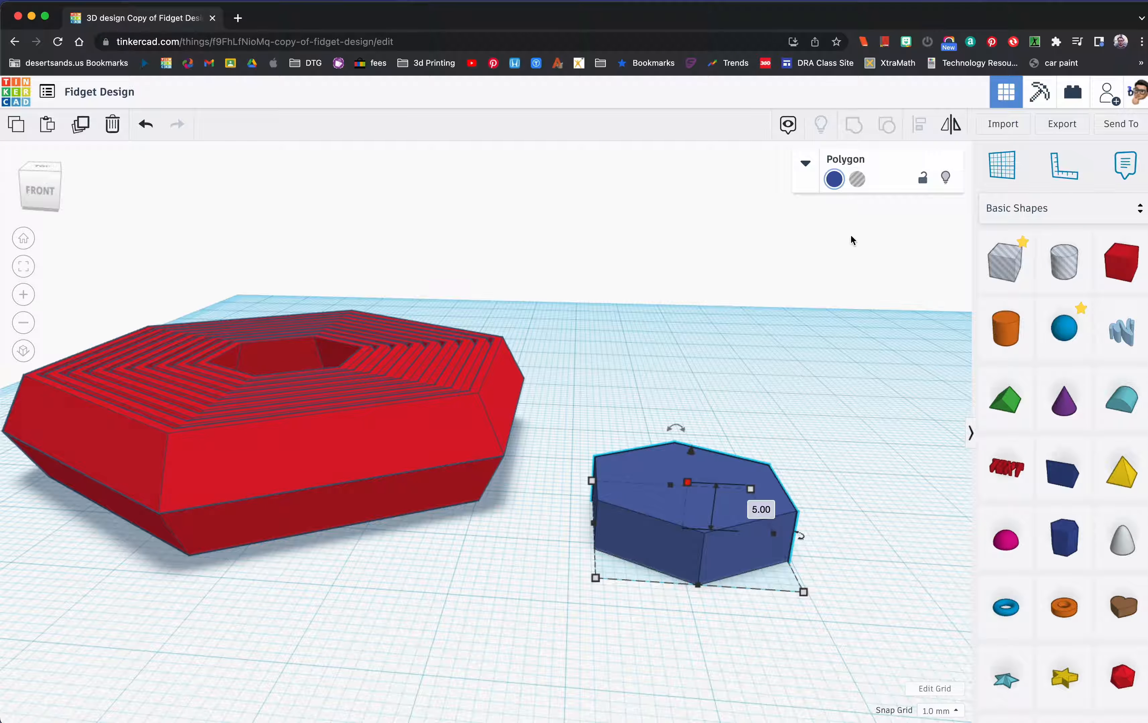
pyautogui.click(858, 180)
pyautogui.moveTo(804, 435); pyautogui.dragTo(810, 431, button='right')
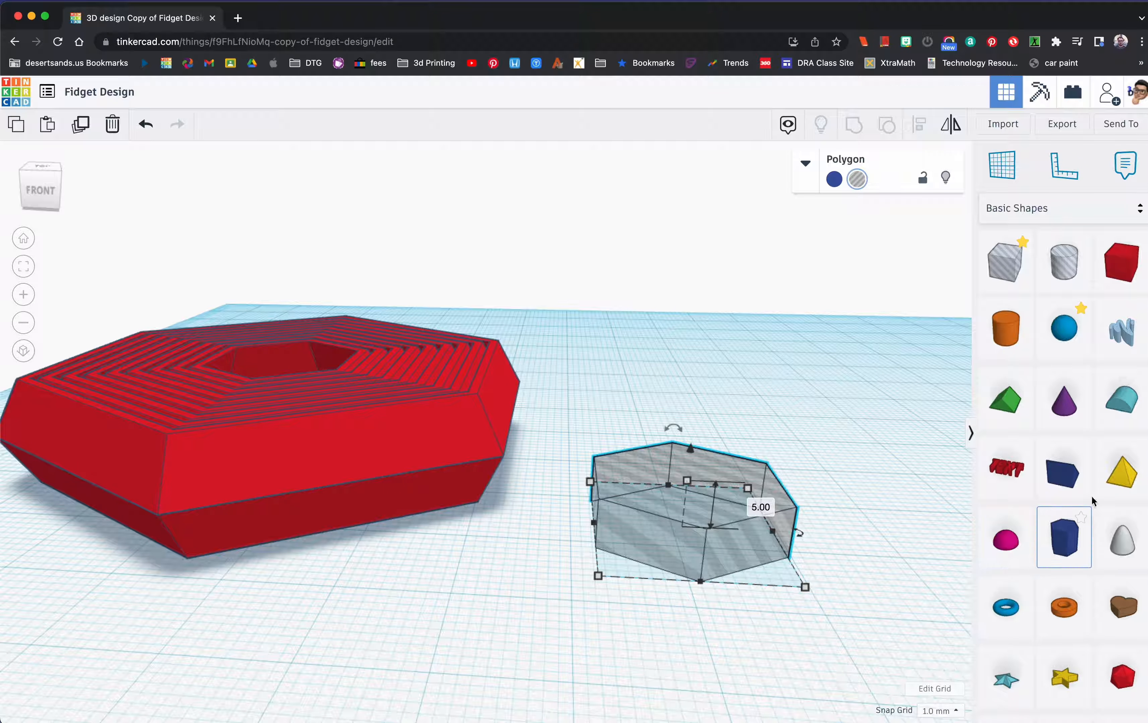
# Move the red fidget and the polygon hole farther apart to make working room on the workplane
pyautogui.moveTo(694, 552); pyautogui.dragTo(748, 521)
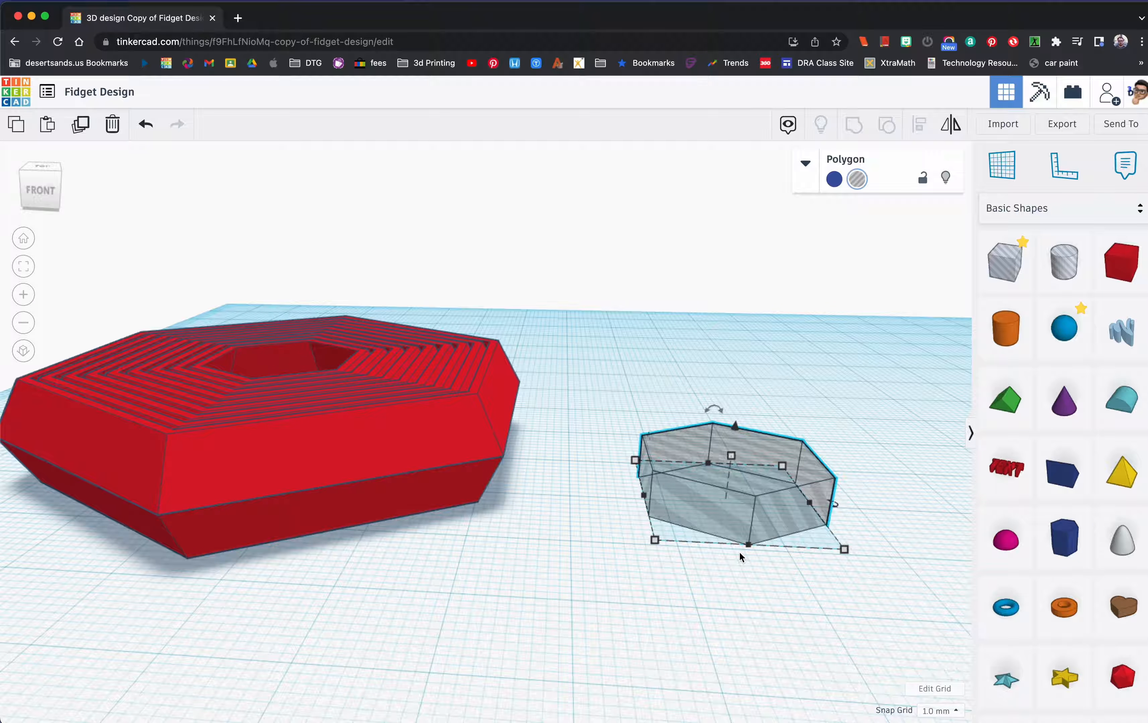
pyautogui.scroll(-2, 740, 556)
pyautogui.moveTo(187, 320); pyautogui.dragTo(136, 411)
pyautogui.moveTo(686, 456); pyautogui.dragTo(585, 460)
pyautogui.click(882, 454)
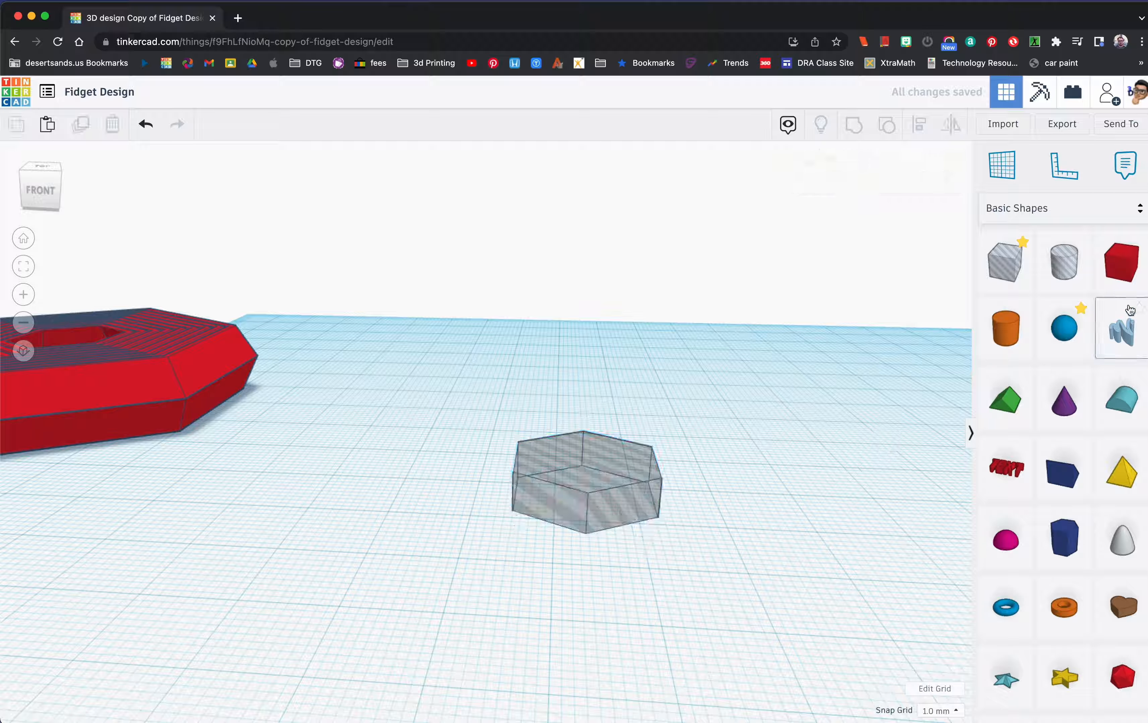
# Place a Box on the workplane behind the polygon hole and set its thickness to 1 mm
pyautogui.moveTo(1121, 263); pyautogui.dragTo(546, 403)
pyautogui.click(656, 395)
pyautogui.write('1')
pyautogui.press('Return')
# Try heights of 5 mm and 10 mm for the thin box
pyautogui.moveTo(663, 400); pyautogui.dragTo(707, 337, button='right')
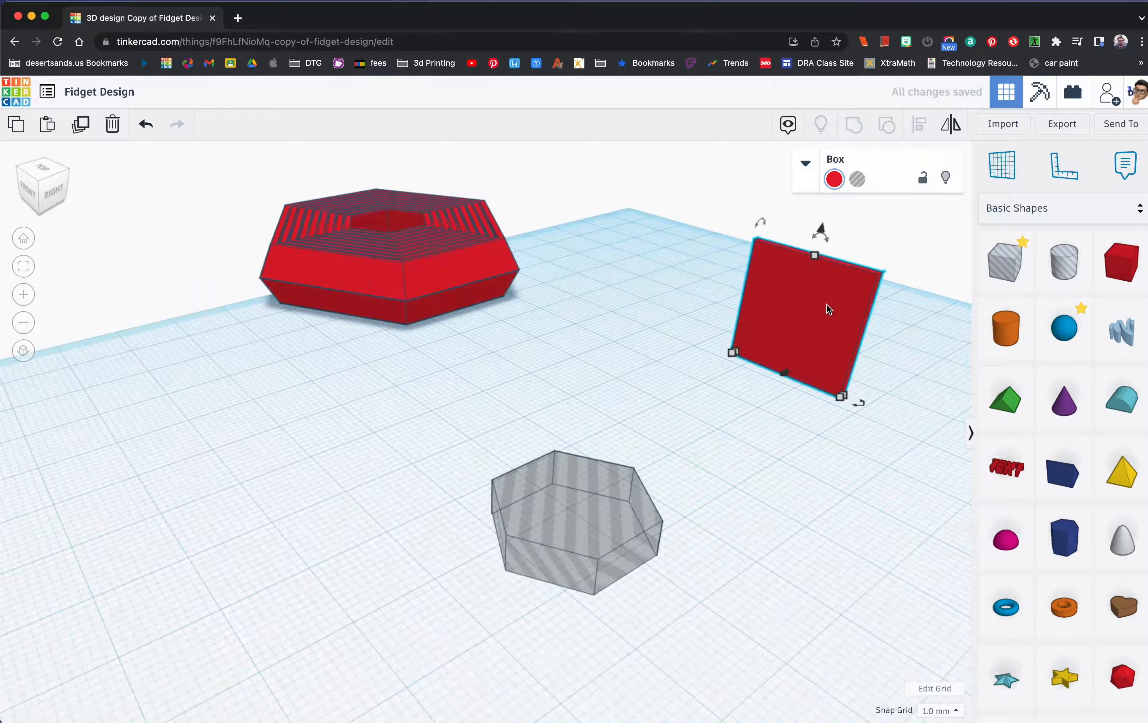
pyautogui.moveTo(817, 258)
pyautogui.click(871, 317)
pyautogui.write('5')
pyautogui.press('Return')
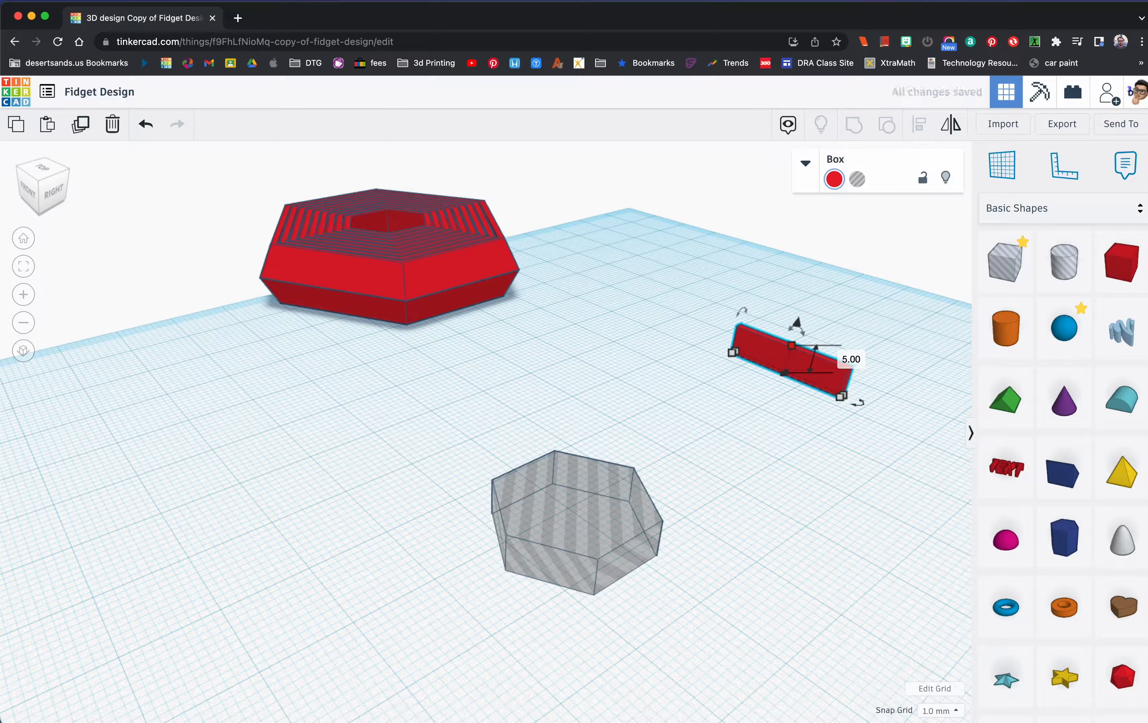
pyautogui.click(853, 359)
pyautogui.write('10')
pyautogui.press('Return')
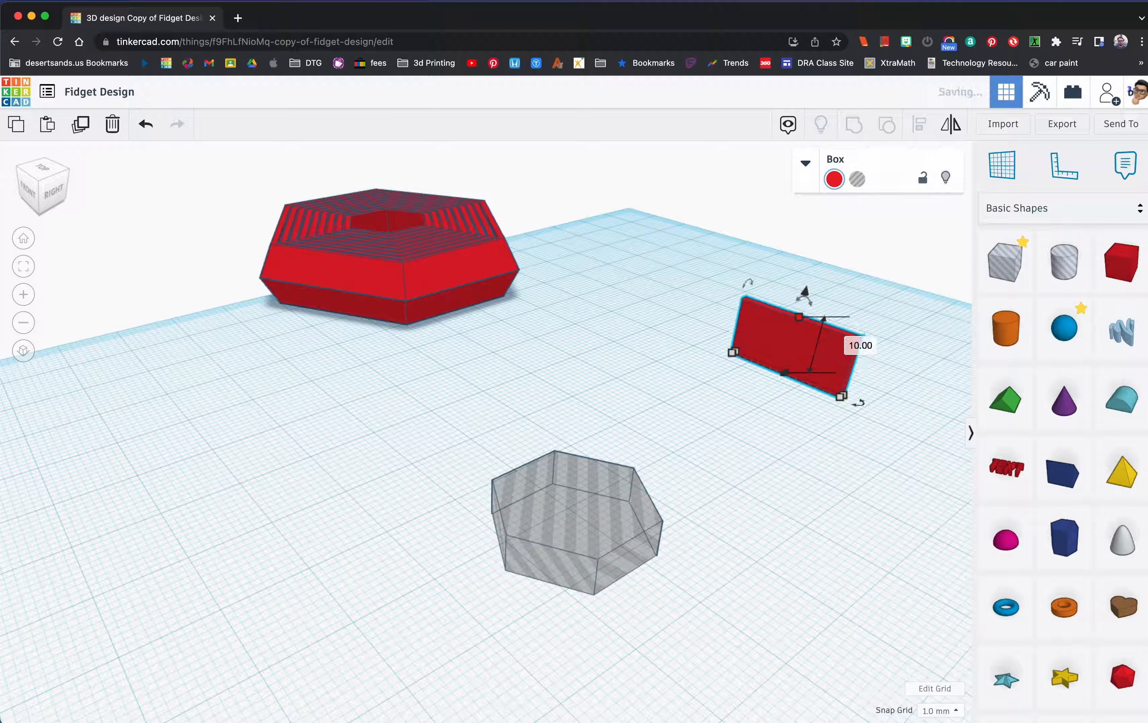
# Set the thin box's height to 7 mm
pyautogui.moveTo(836, 335); pyautogui.dragTo(847, 382, button='right')
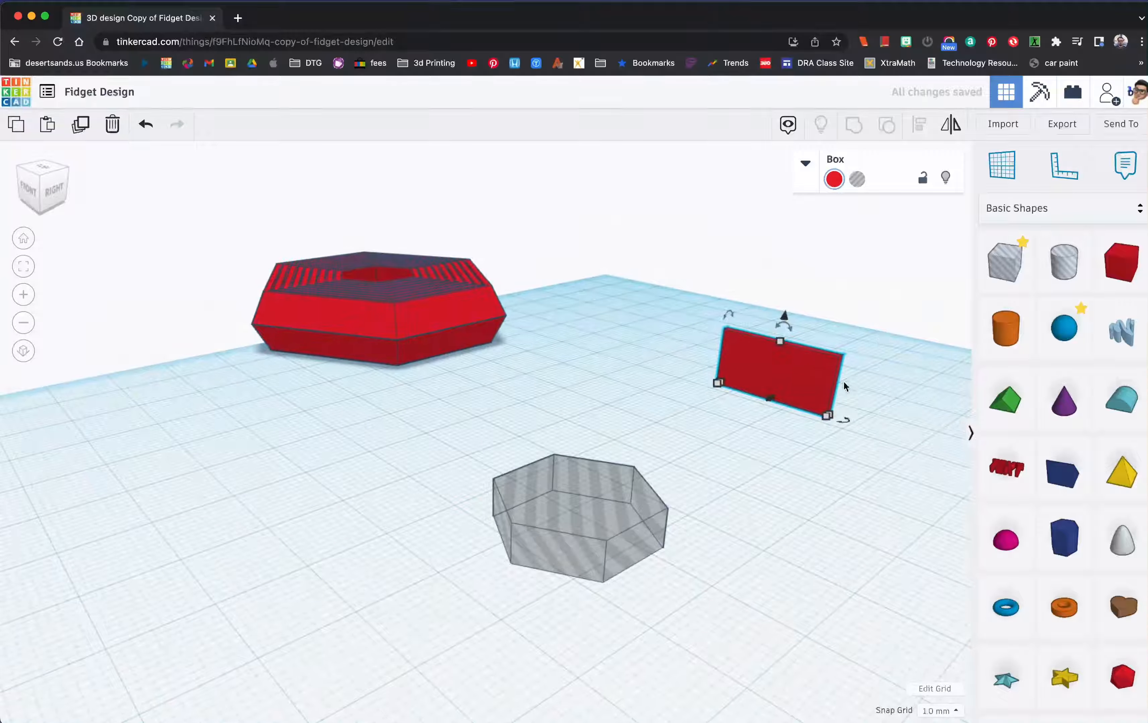
pyautogui.moveTo(789, 369)
pyautogui.click(780, 342)
pyautogui.click(830, 370)
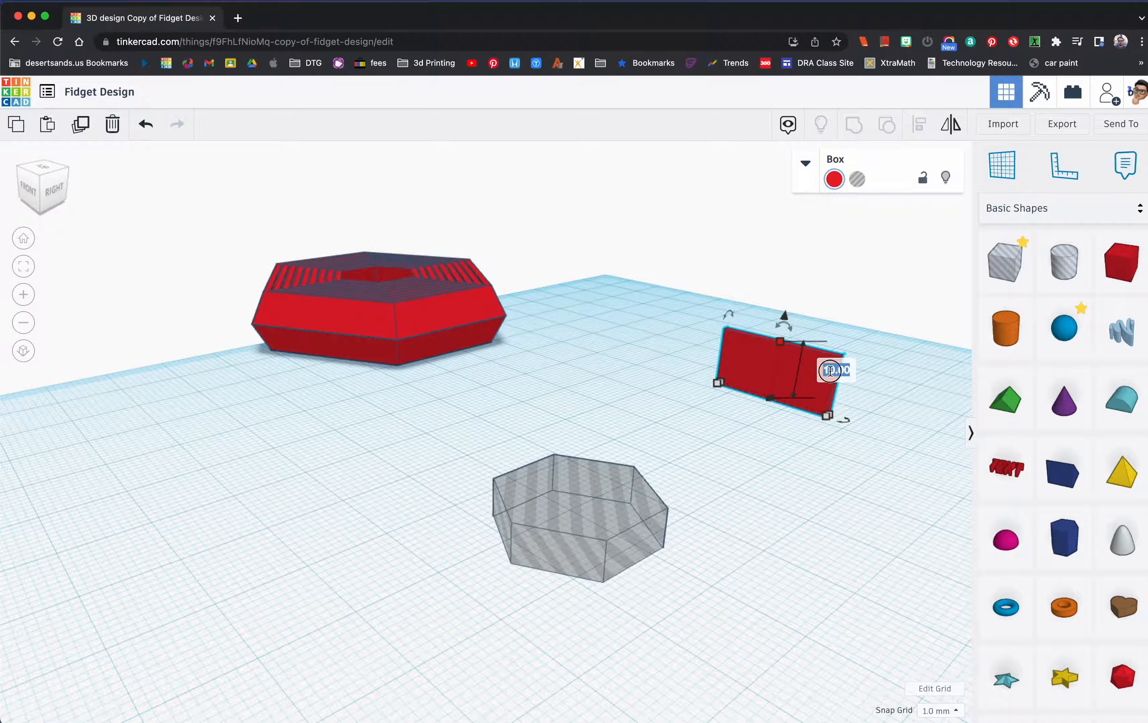
pyautogui.write('7')
pyautogui.press('Return')
# Move the thin box beside the polygon hole and rotate it a quarter turn to run along the polygon's side
pyautogui.moveTo(800, 388); pyautogui.dragTo(714, 496)
pyautogui.moveTo(694, 507); pyautogui.dragTo(722, 593, button='right')
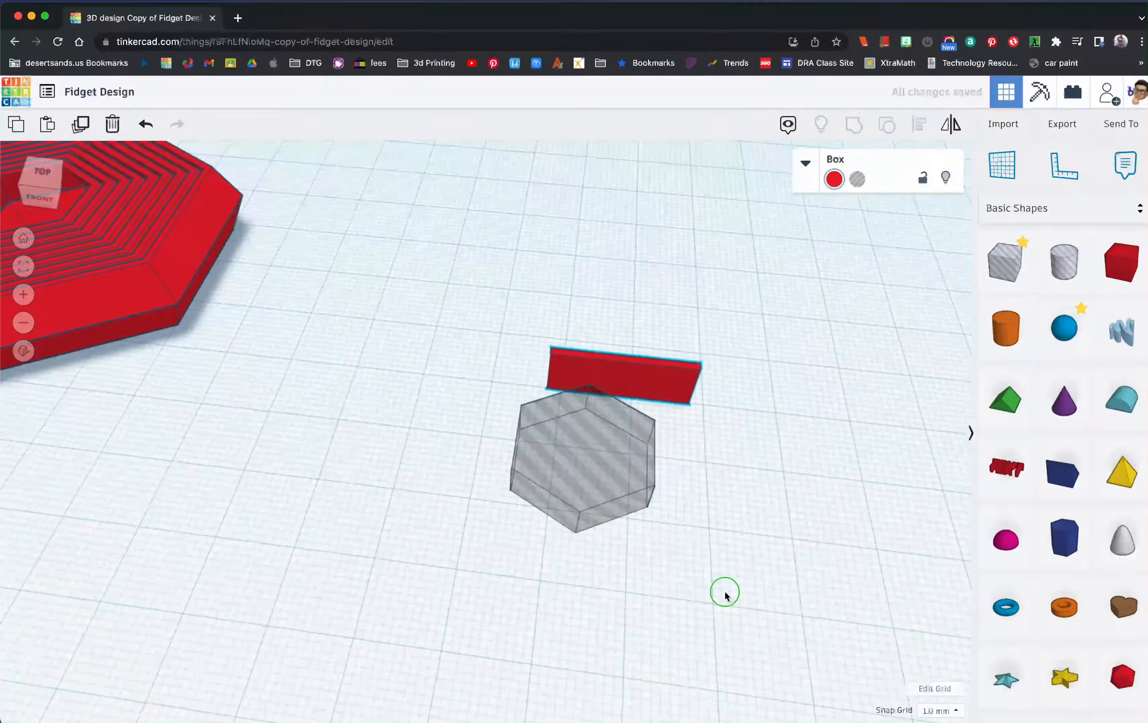
pyautogui.moveTo(670, 388); pyautogui.dragTo(760, 407)
pyautogui.moveTo(854, 509)
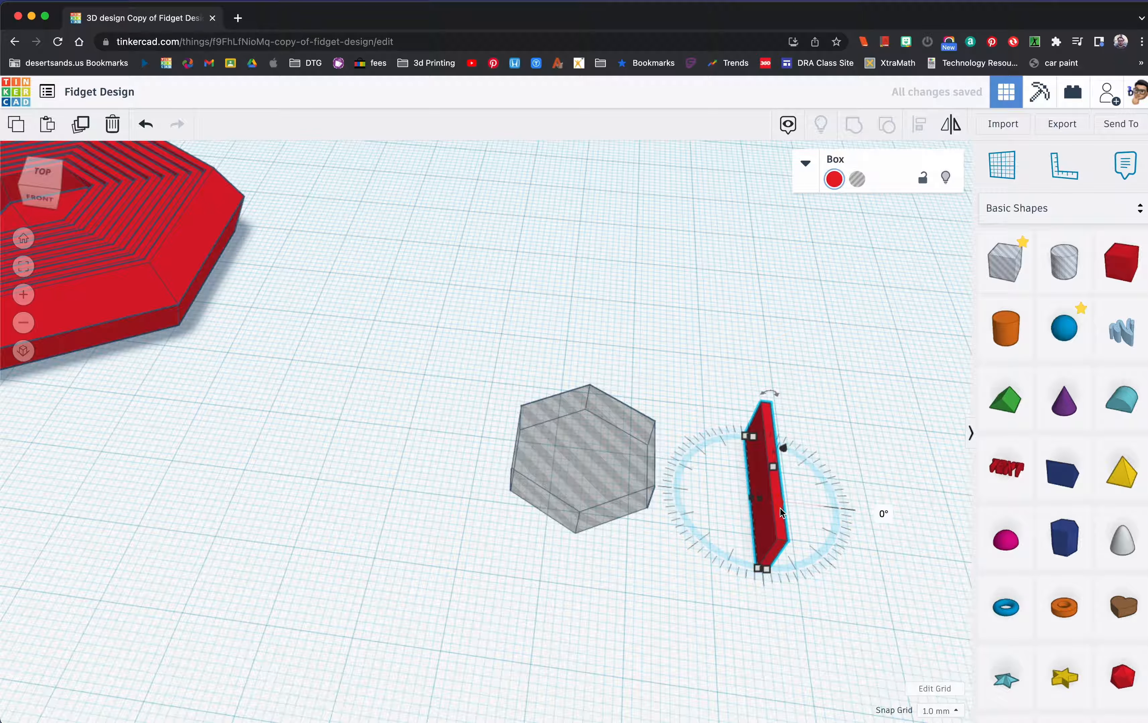
pyautogui.moveTo(780, 512); pyautogui.dragTo(722, 488)
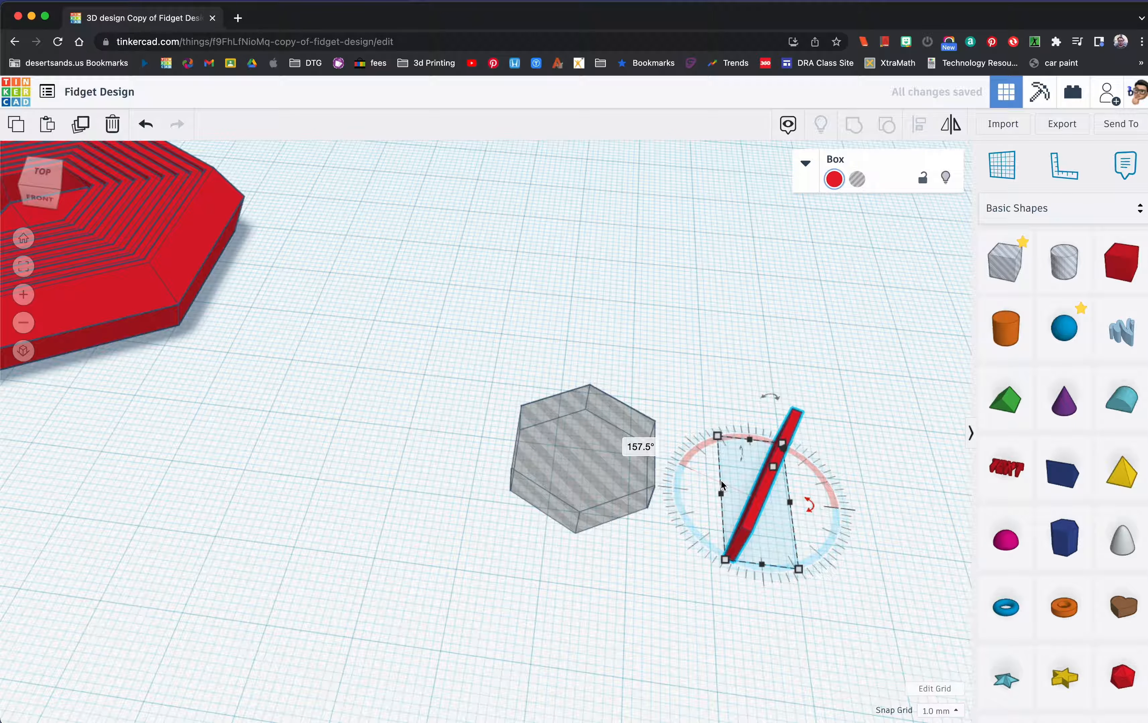
pyautogui.press('super+z')
# Move the thin box close alongside the polygon hole's flat side face
pyautogui.moveTo(768, 417); pyautogui.dragTo(709, 381)
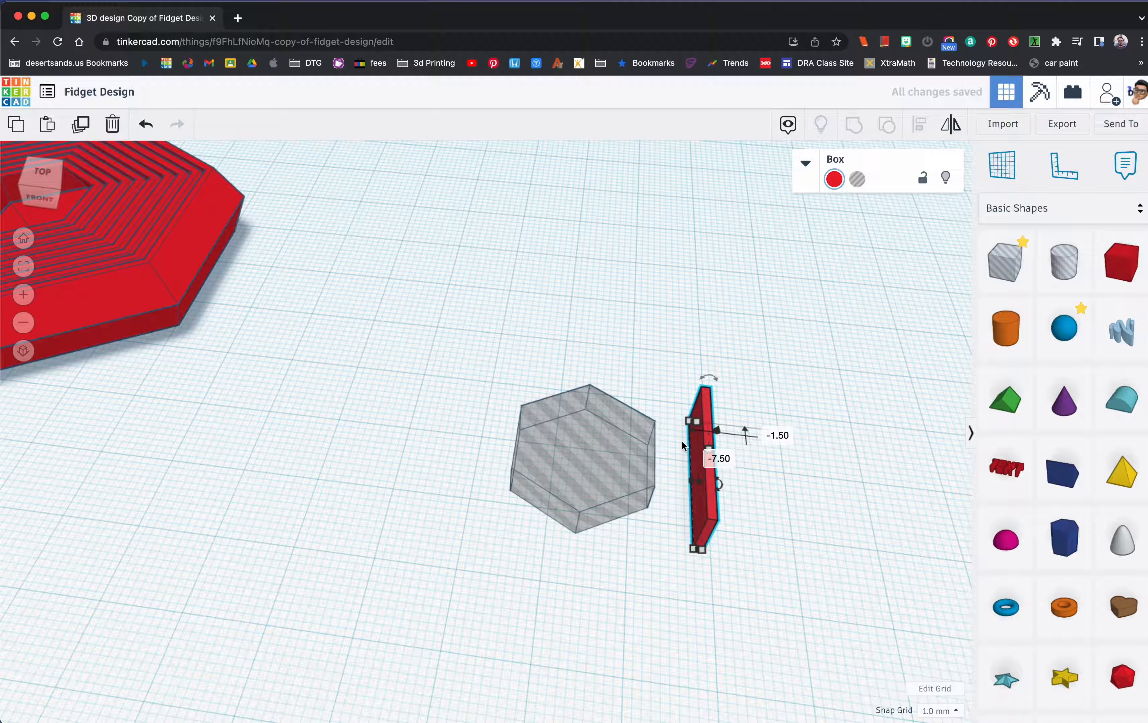
pyautogui.moveTo(718, 487); pyautogui.dragTo(719, 521)
pyautogui.scroll(3, 718, 523)
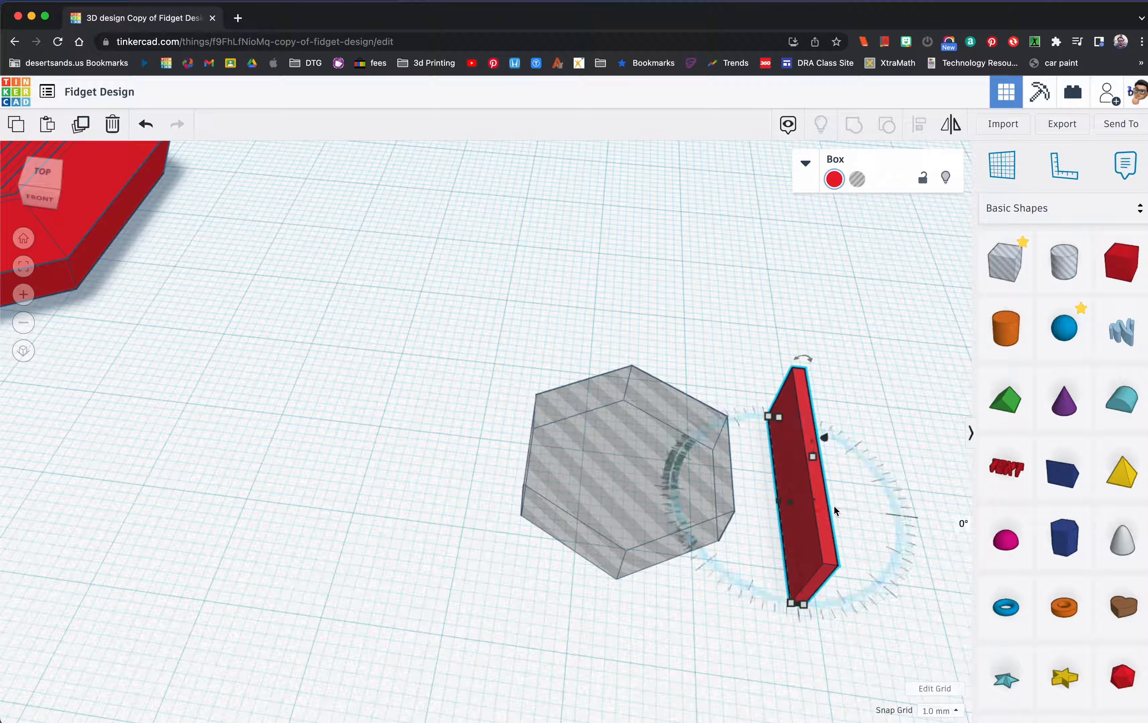
pyautogui.moveTo(828, 546); pyautogui.dragTo(791, 530)
# Turn the snap grid off and nudge the thin box about 0.9 mm closer to the polygon hole
pyautogui.click(938, 710)
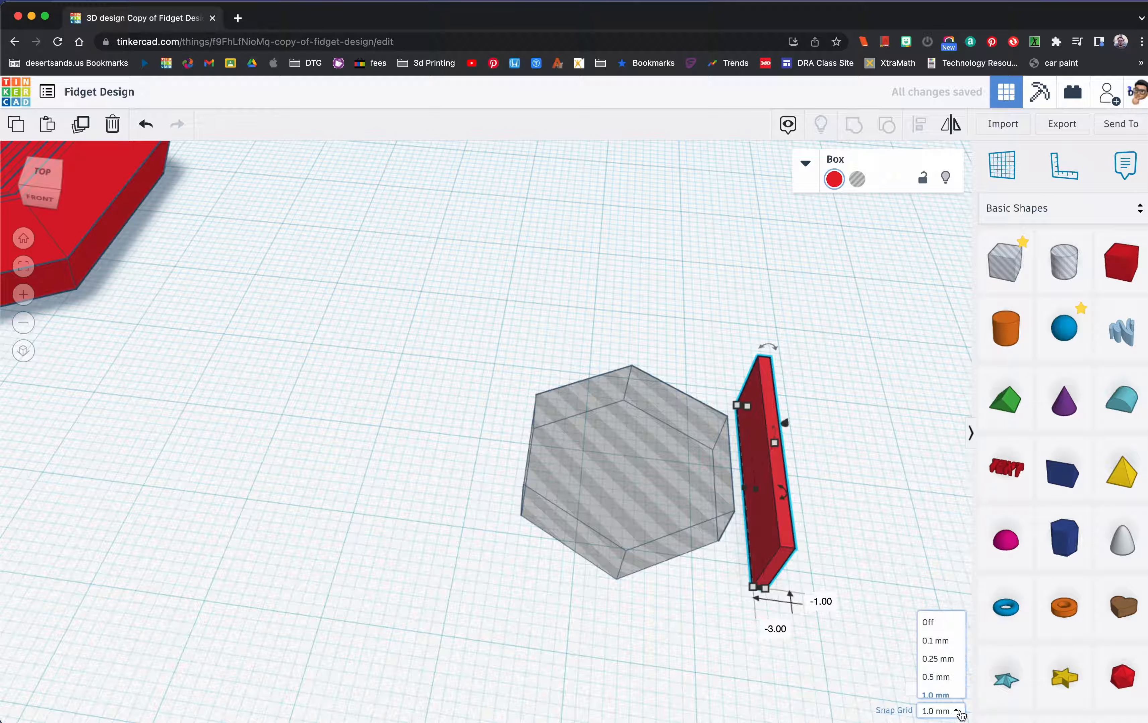
pyautogui.click(934, 574)
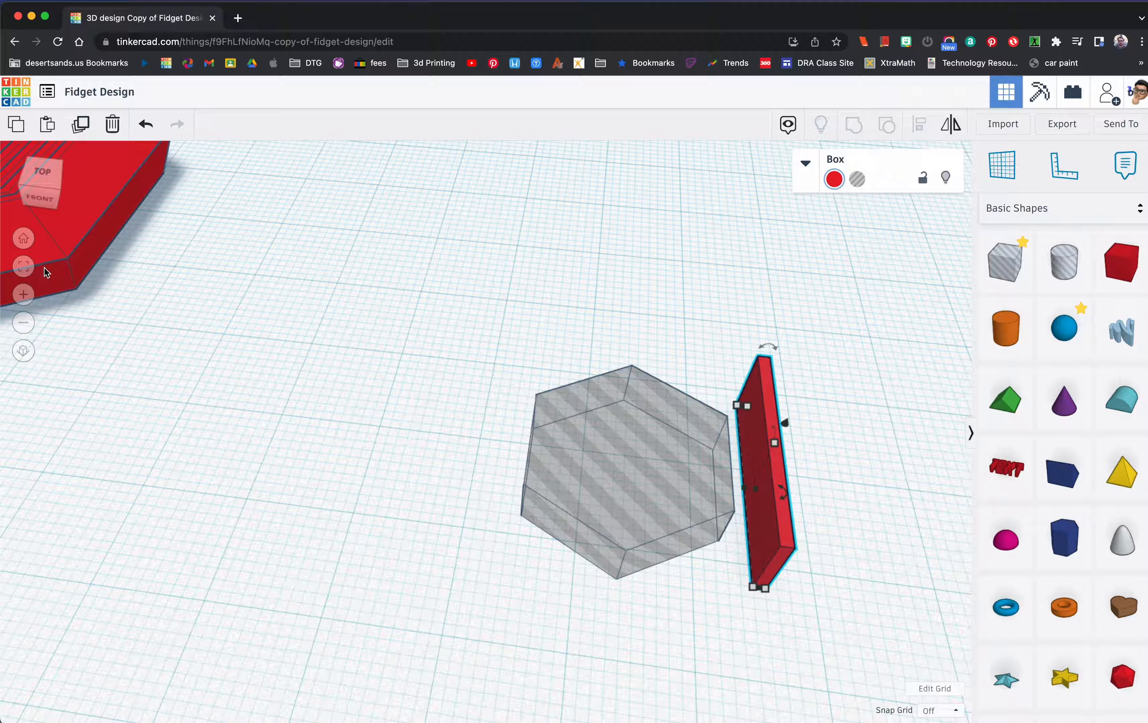
pyautogui.click(24, 266)
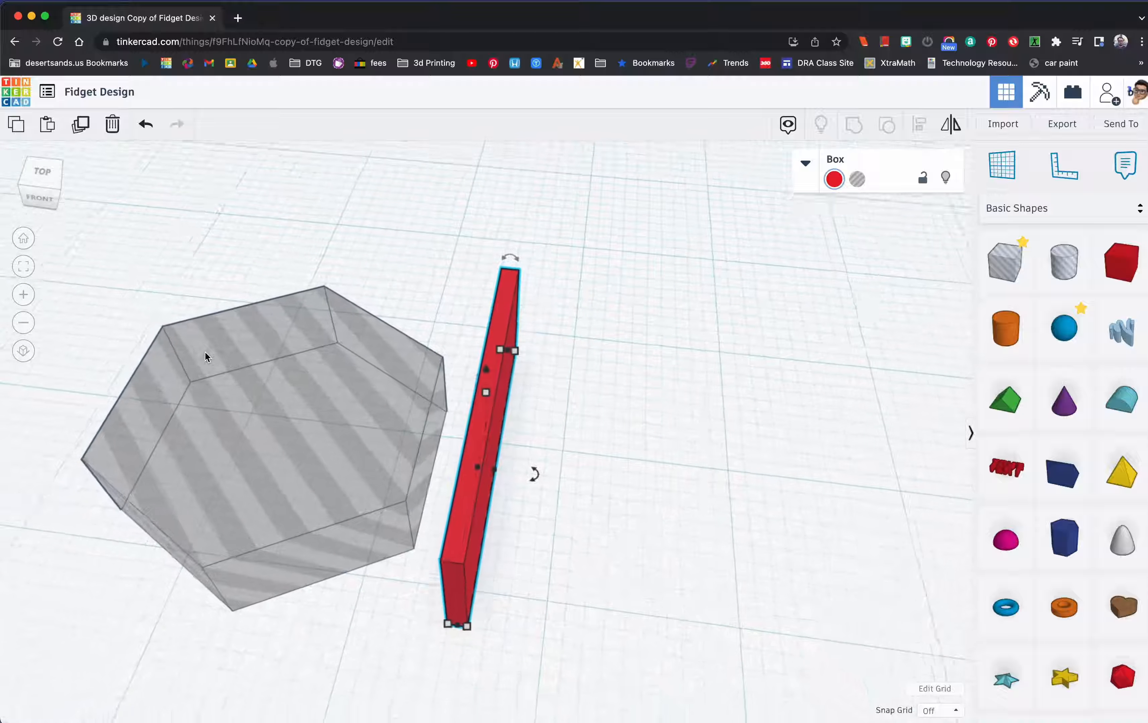
pyautogui.moveTo(313, 415); pyautogui.dragTo(359, 381, button='right')
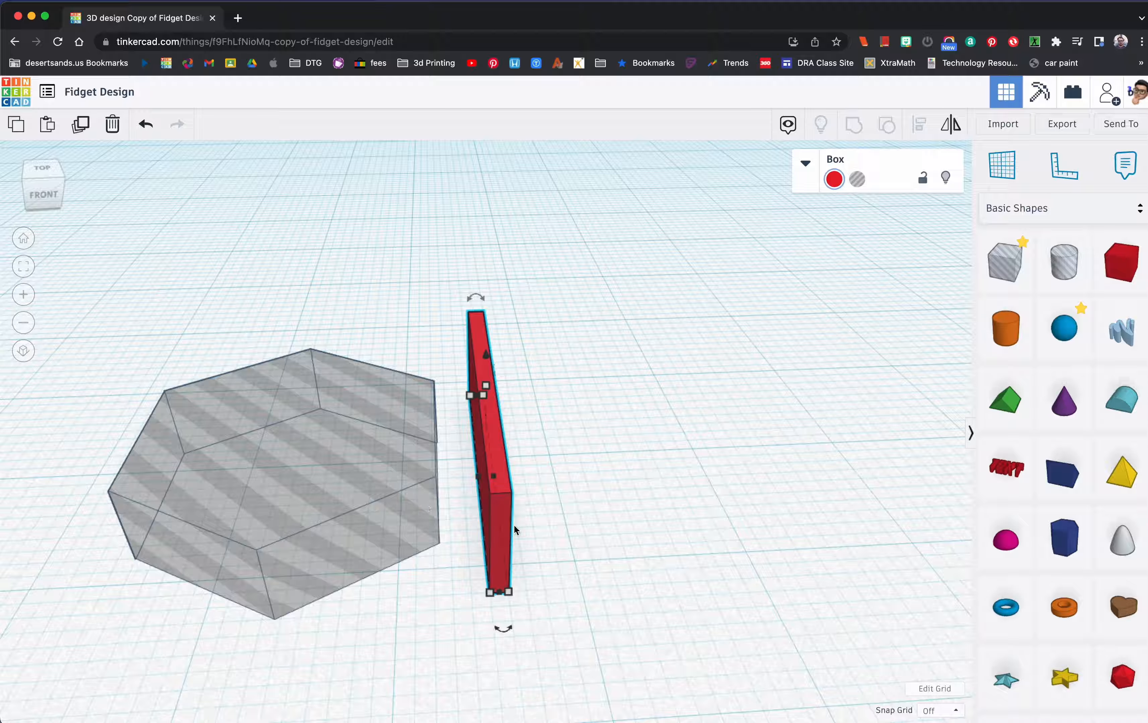
pyautogui.moveTo(509, 515); pyautogui.dragTo(483, 519)
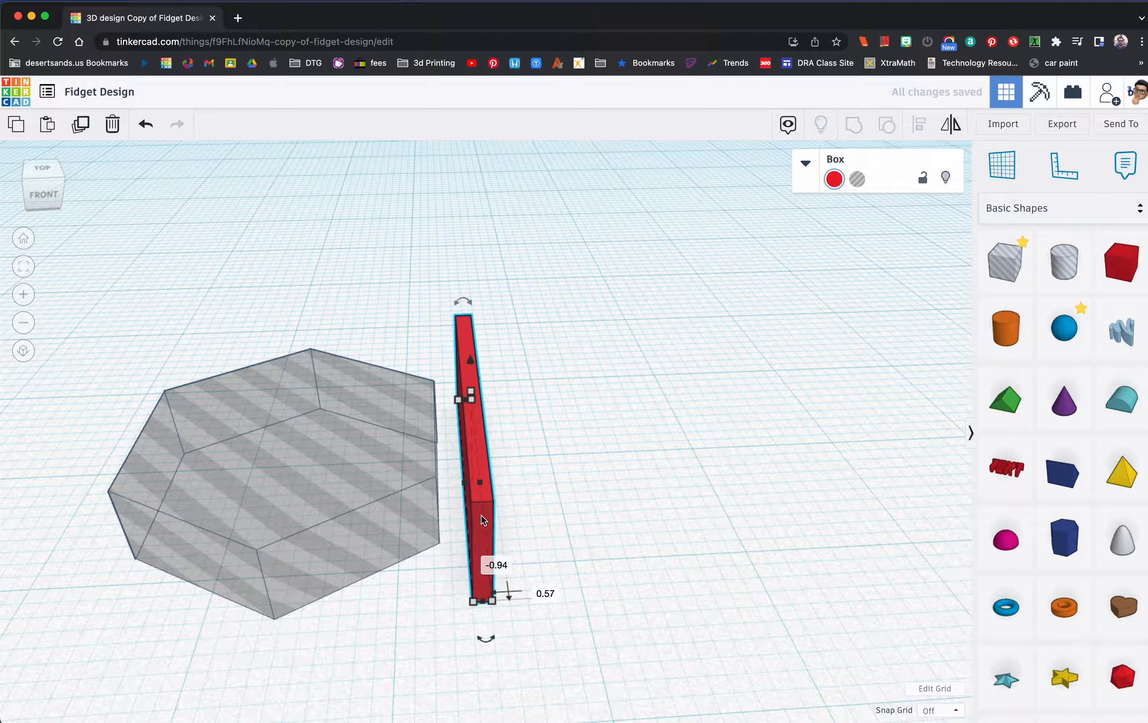
# Bring the red fidget behind the polygon hole and thin box for comparison, and move it away again
pyautogui.scroll(-2, 482, 518)
pyautogui.scroll(-5, 482, 519)
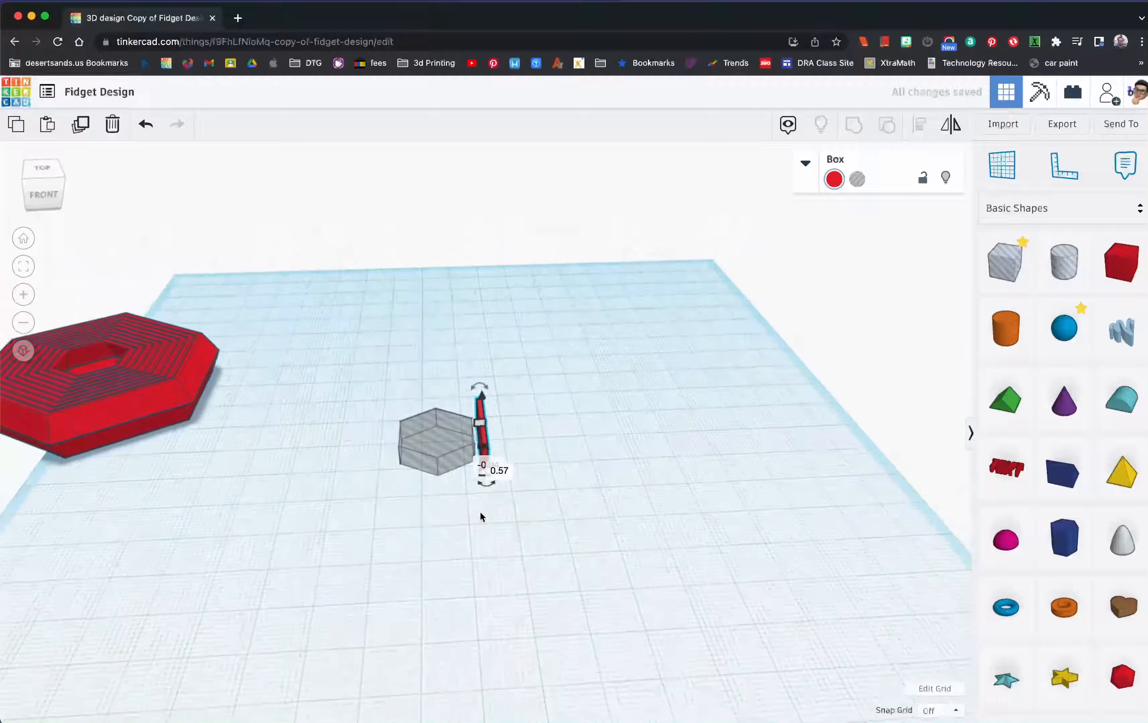
pyautogui.moveTo(150, 404); pyautogui.dragTo(468, 364)
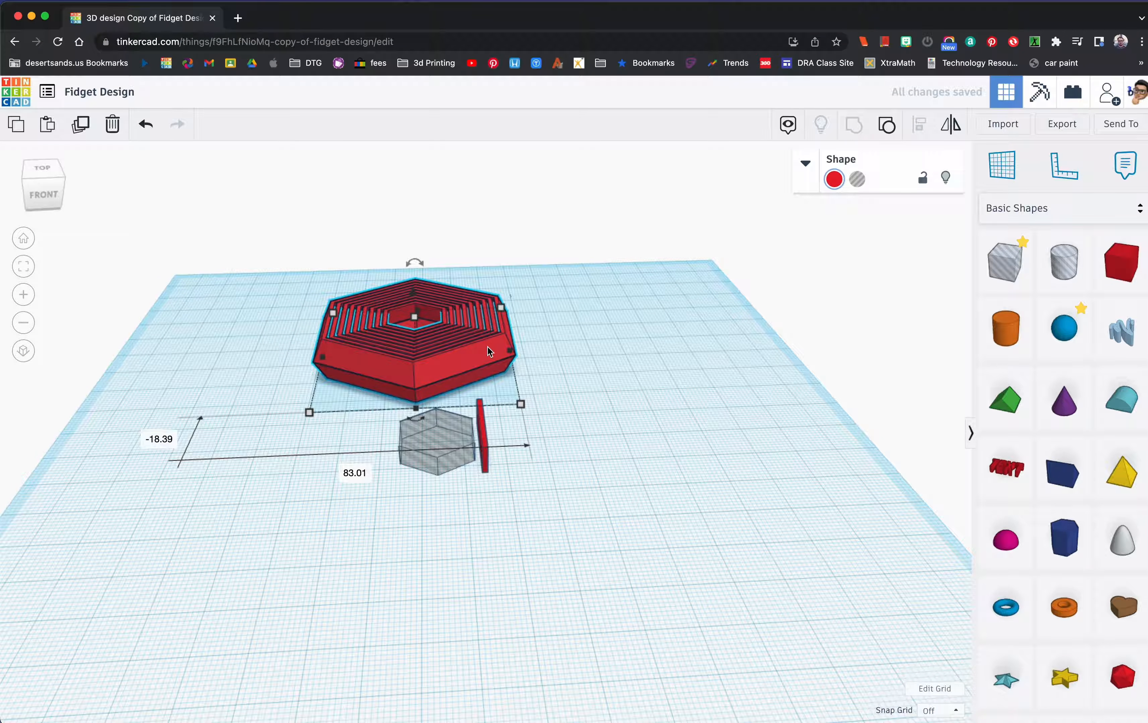
pyautogui.scroll(4, 446, 360)
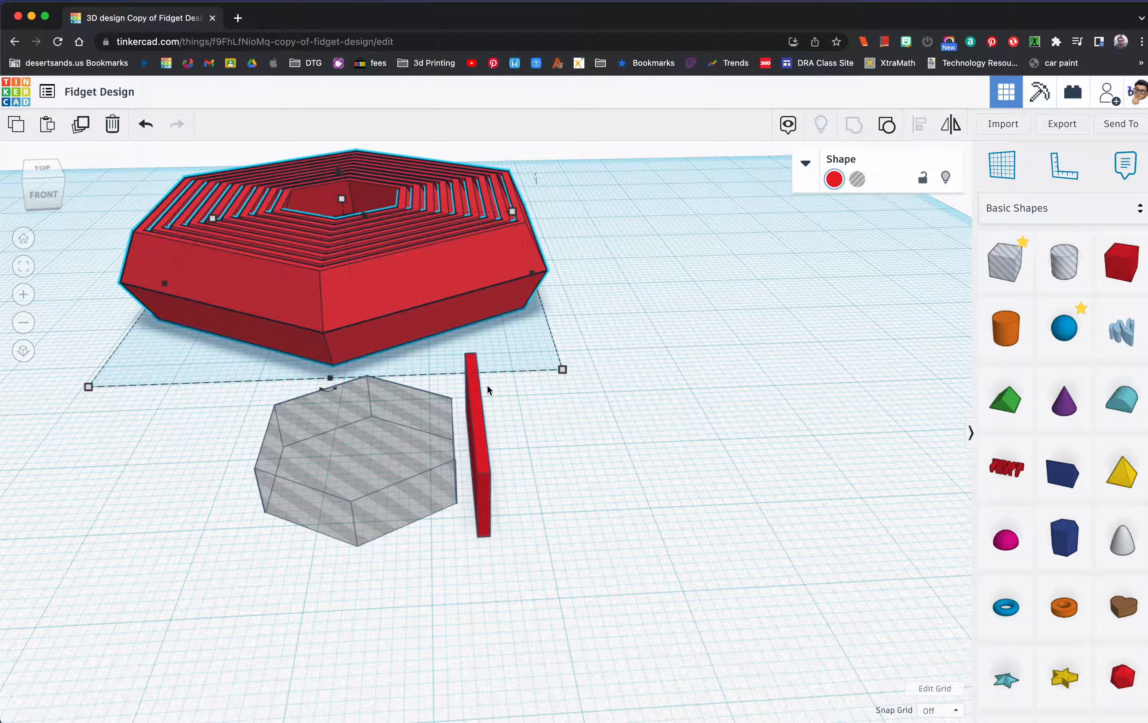
pyautogui.click(476, 409)
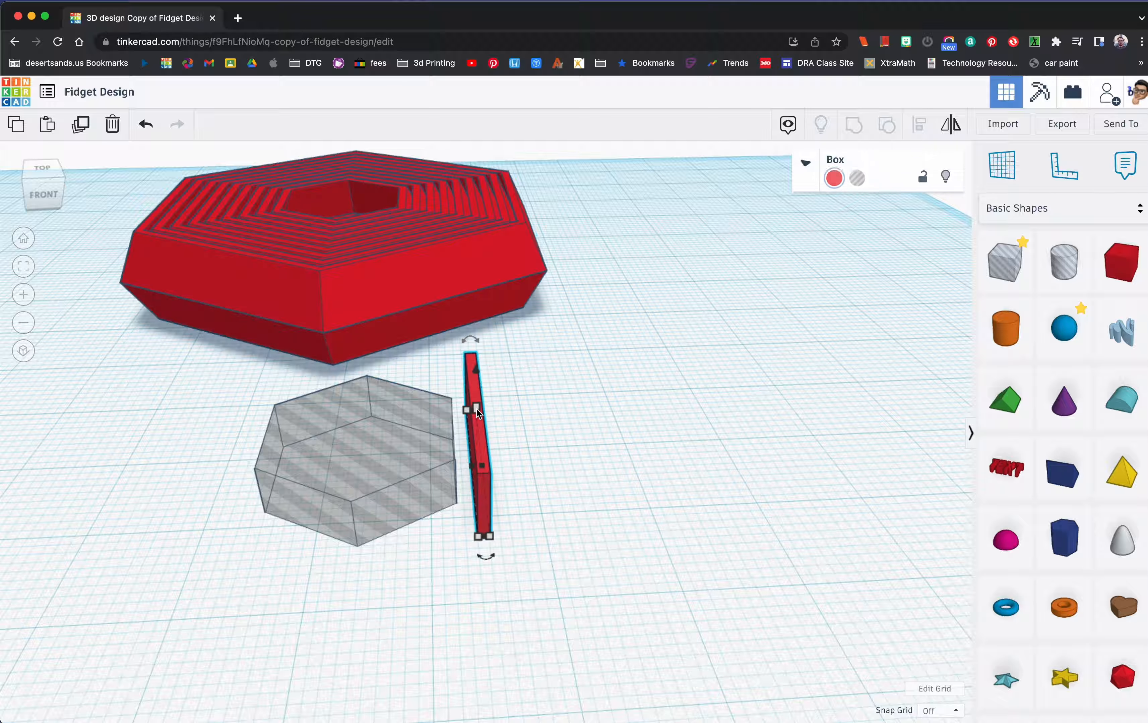
pyautogui.moveTo(507, 278); pyautogui.dragTo(157, 260)
# Try tilting the thin box 25° so its upper edge leans over the polygon hole's side
pyautogui.click(483, 447)
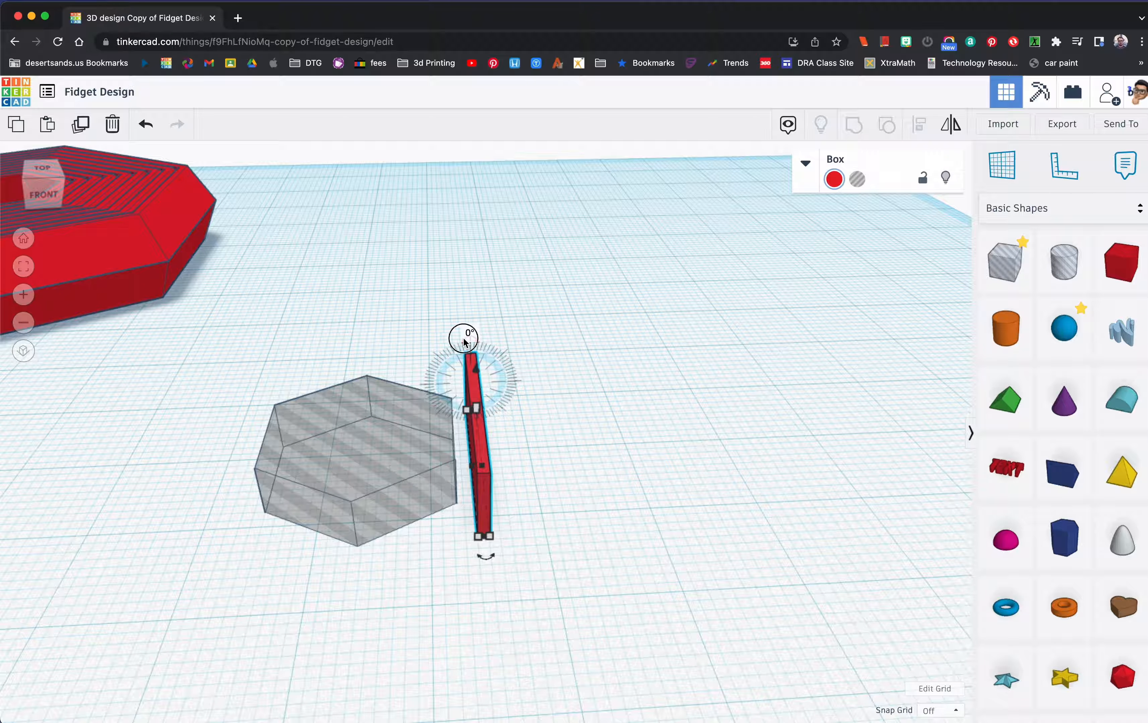
pyautogui.scroll(8, 515, 395)
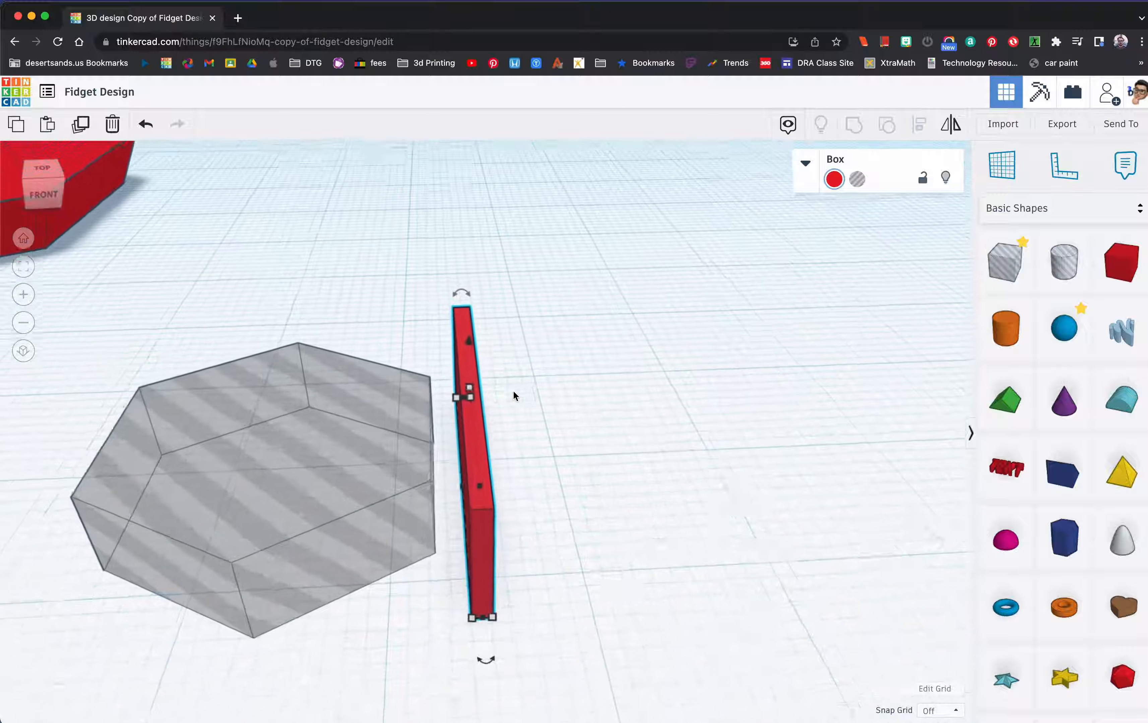
pyautogui.moveTo(455, 258); pyautogui.dragTo(426, 269)
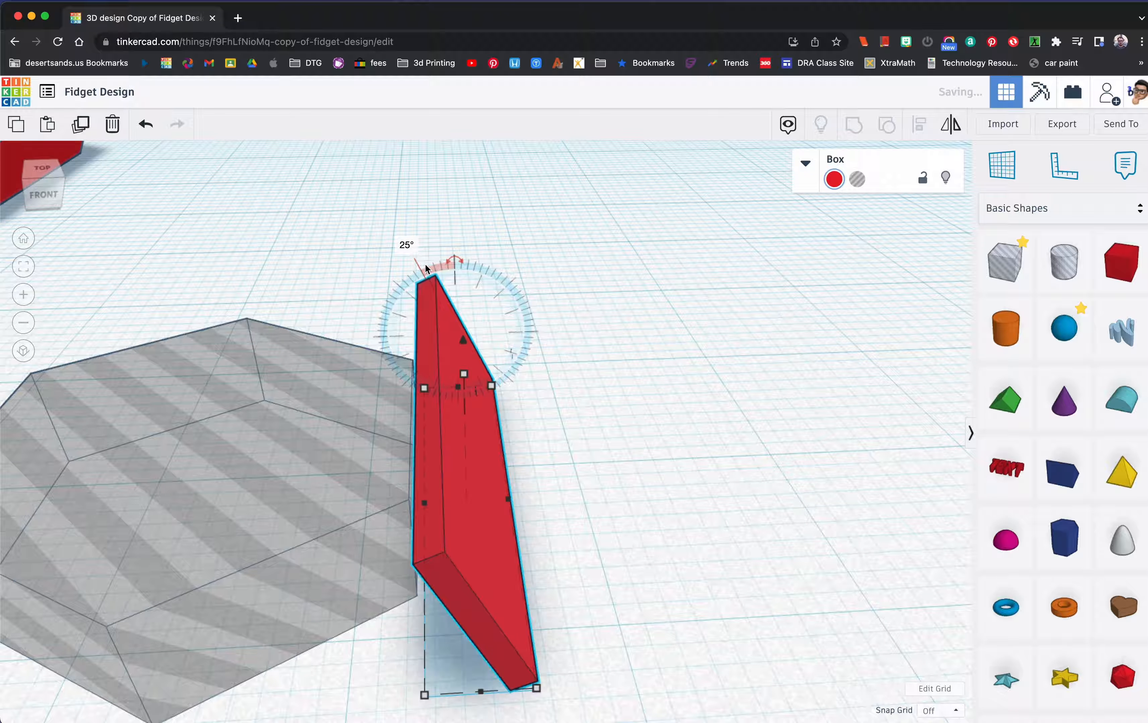
pyautogui.click(522, 378)
pyautogui.moveTo(528, 418); pyautogui.dragTo(539, 386, button='right')
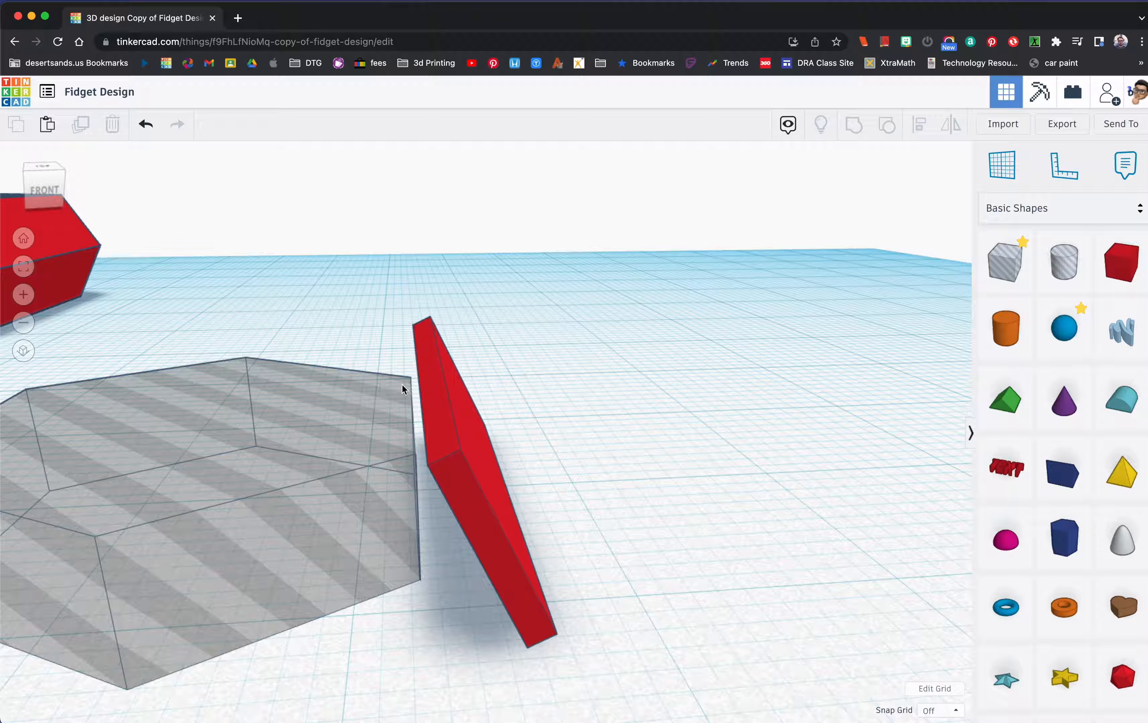
# Compare the tilted thin box with the red fidget's sloped outer faces, and undo the tilt
pyautogui.scroll(-10, 334, 420)
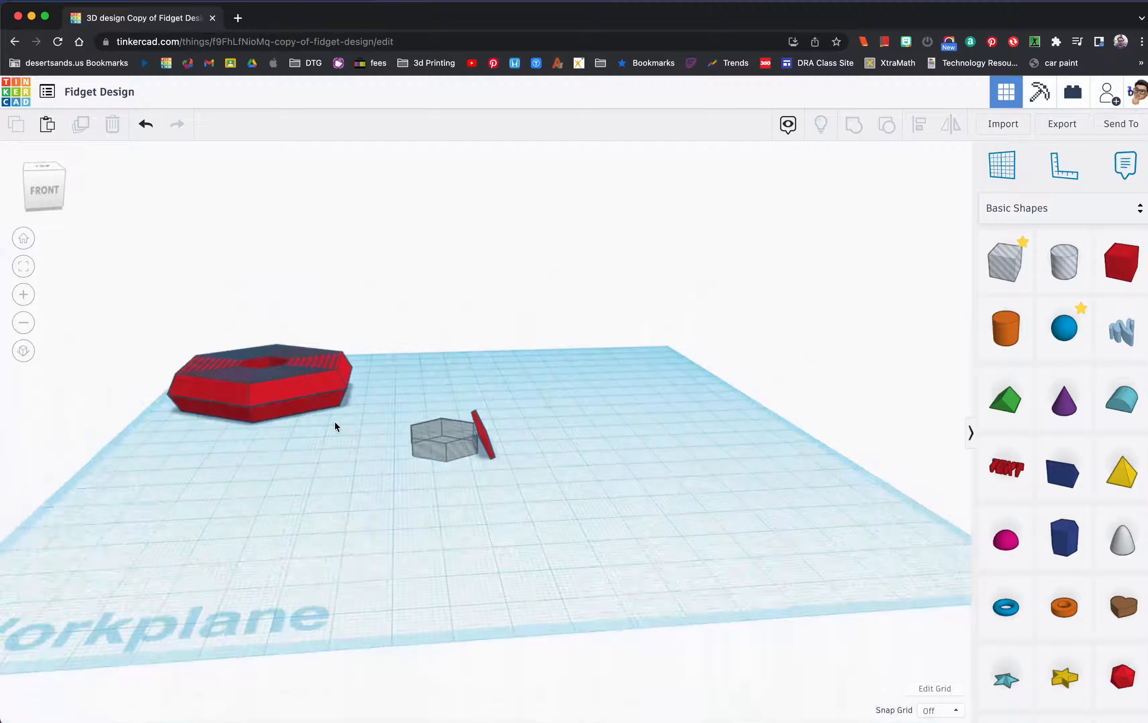
pyautogui.moveTo(285, 420); pyautogui.dragTo(284, 418)
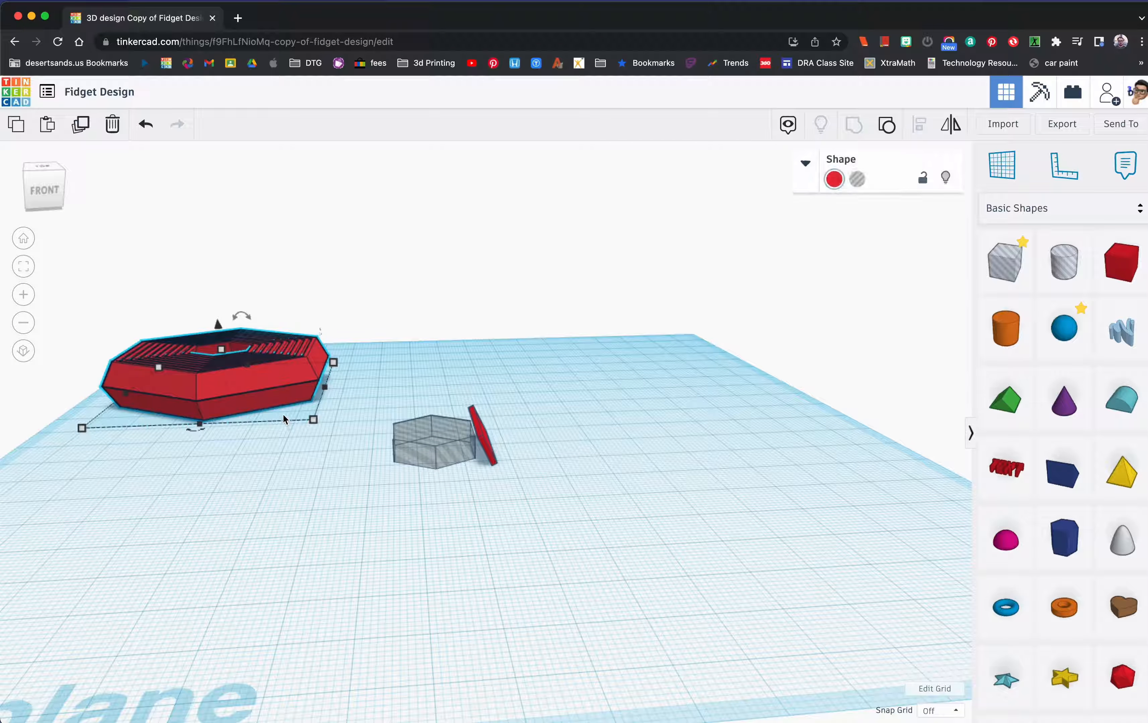
pyautogui.moveTo(242, 406); pyautogui.dragTo(385, 443, button='right')
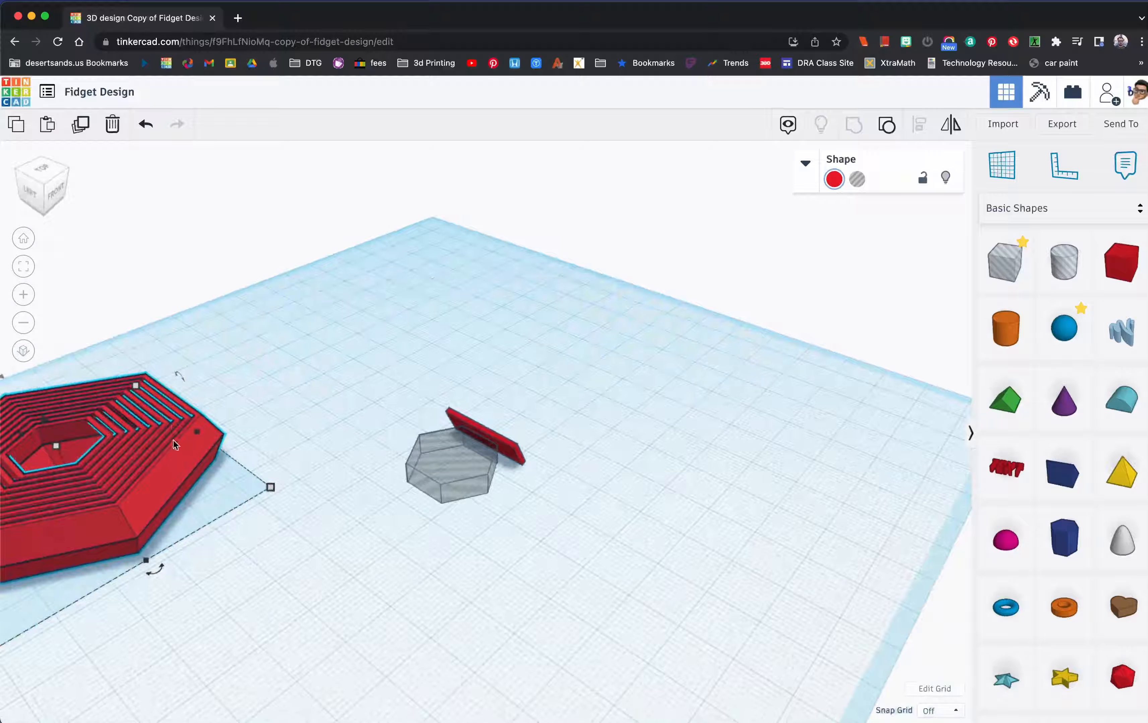
pyautogui.moveTo(123, 414); pyautogui.dragTo(134, 441, button='right')
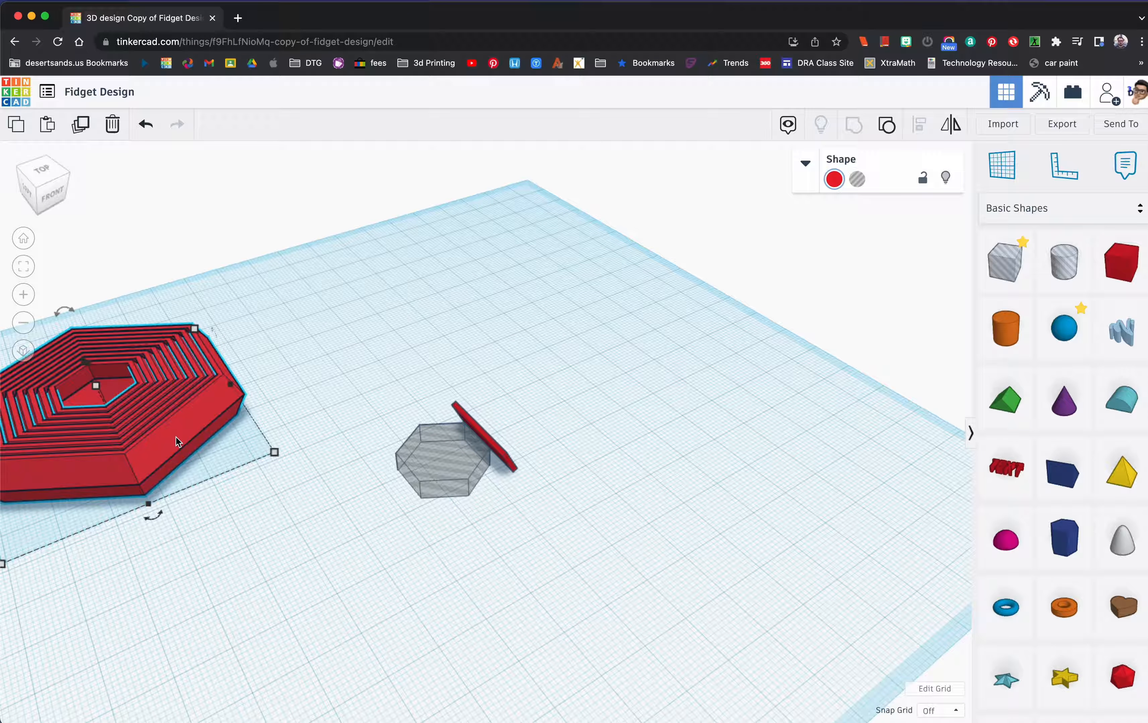
pyautogui.moveTo(261, 474); pyautogui.dragTo(170, 311, button='right')
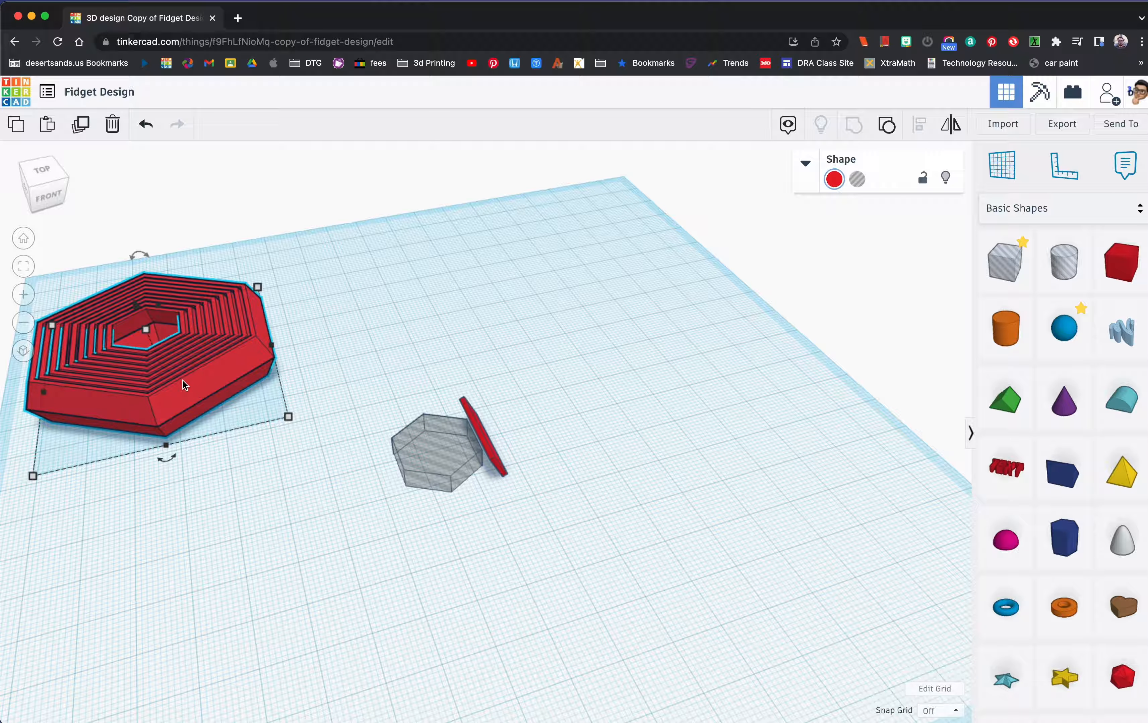
pyautogui.moveTo(280, 413); pyautogui.dragTo(265, 427, button='right')
pyautogui.moveTo(499, 456); pyautogui.dragTo(486, 409, button='right')
pyautogui.click(484, 434)
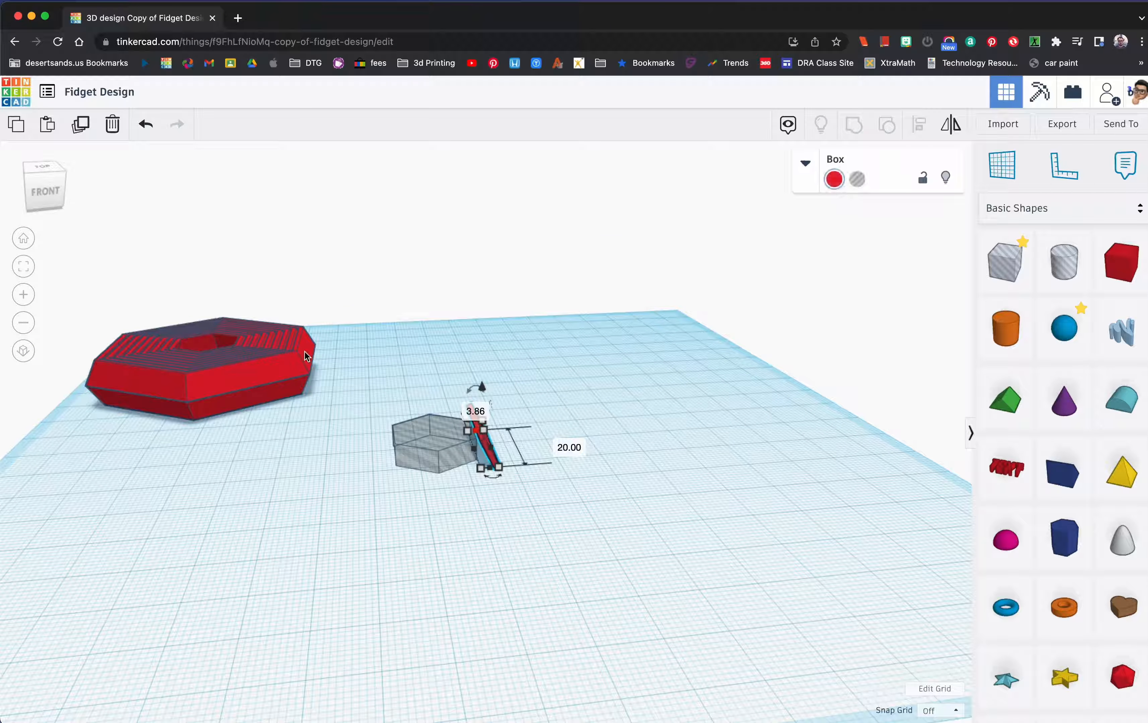
pyautogui.click(23, 266)
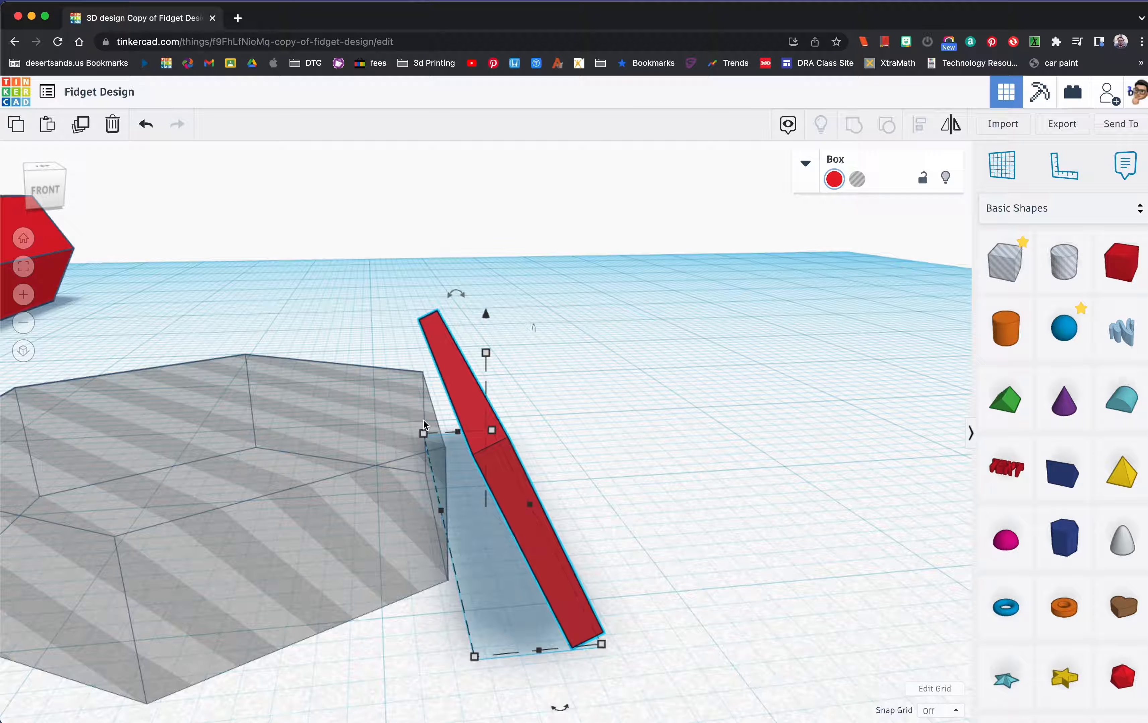
pyautogui.hotkey('ctrl', 'z')
# Lengthen the thin upright box so that it extends well beyond the polygon hole's side
pyautogui.moveTo(459, 430); pyautogui.dragTo(297, 505, button='right')
pyautogui.moveTo(302, 554); pyautogui.dragTo(287, 552, button='right')
pyautogui.moveTo(253, 553)
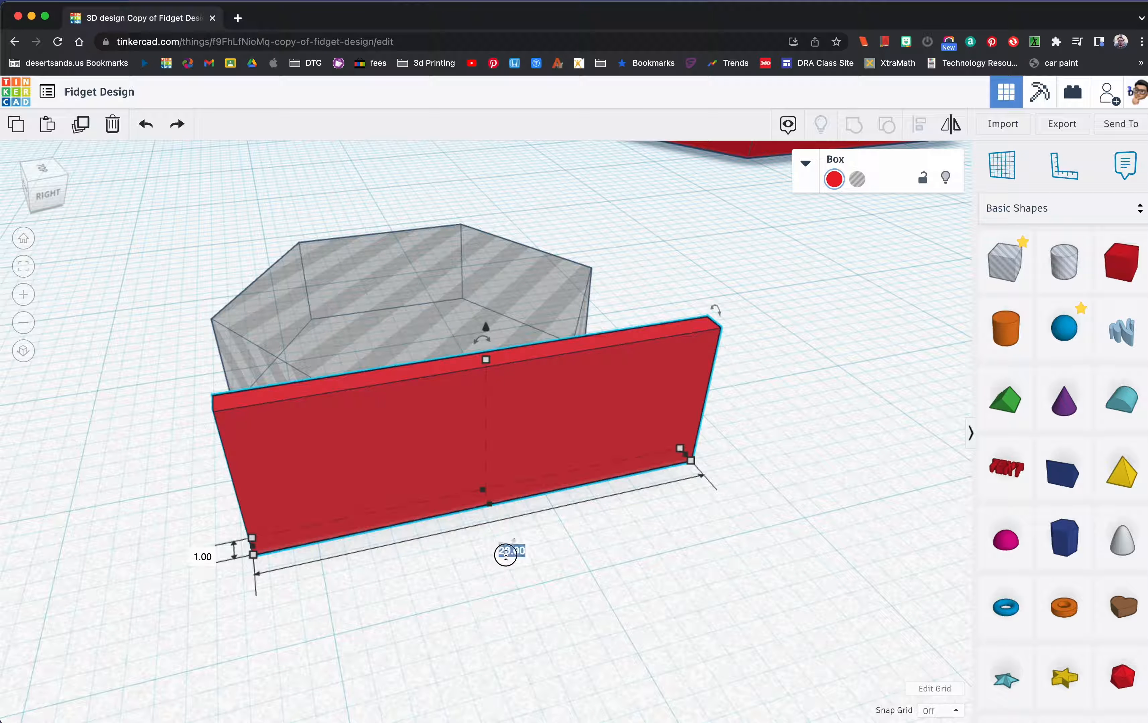
pyautogui.press('Return')
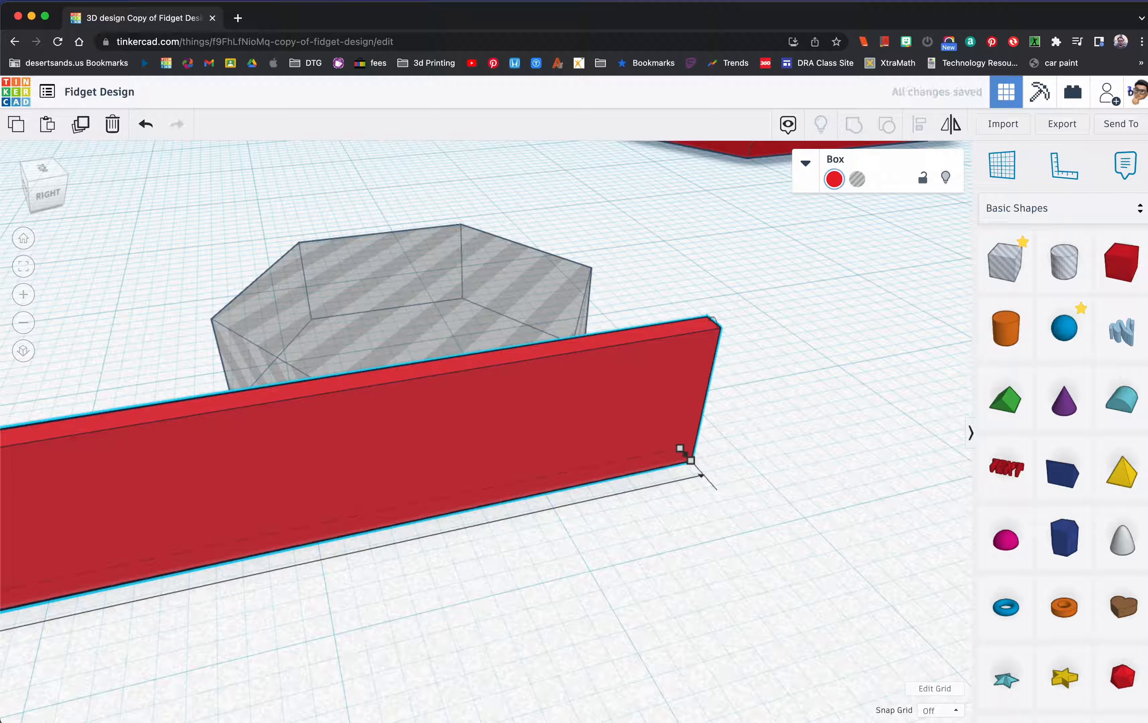
# Slide the lengthened box back behind the polygon hole and align the two shapes' centers along the box's length
pyautogui.moveTo(379, 475); pyautogui.dragTo(666, 511, button='right')
pyautogui.moveTo(744, 424); pyautogui.dragTo(370, 416)
pyautogui.keyDown('shift'); pyautogui.click(563, 504); pyautogui.keyUp('shift')
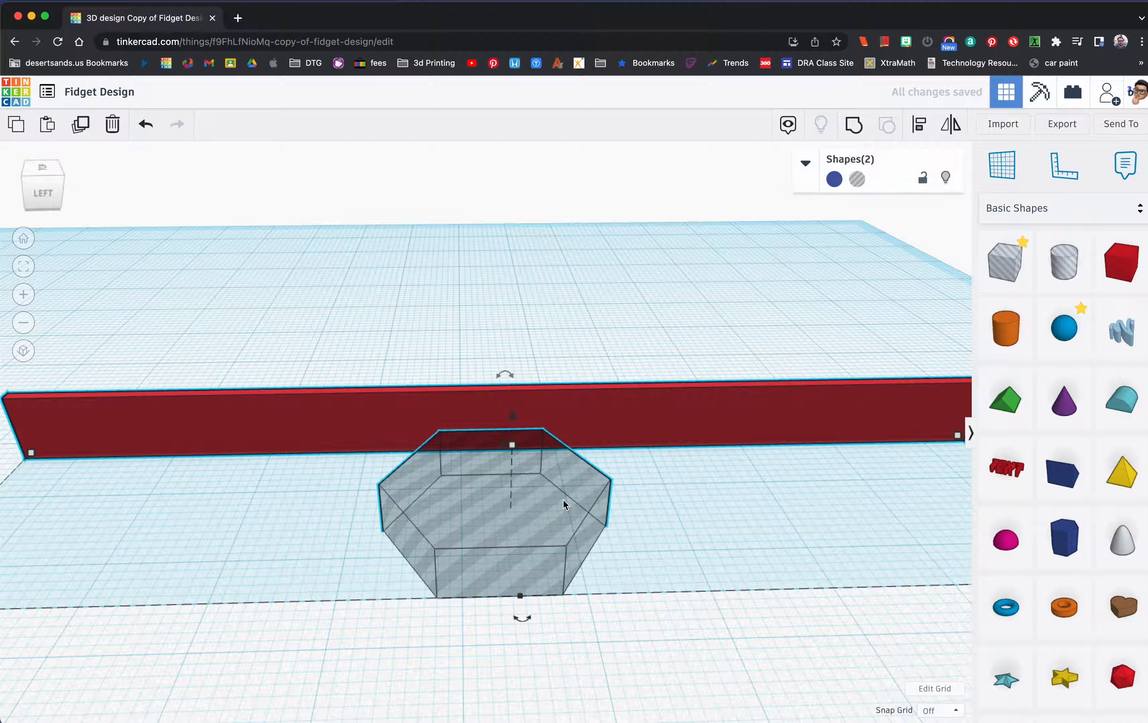
pyautogui.click(919, 134)
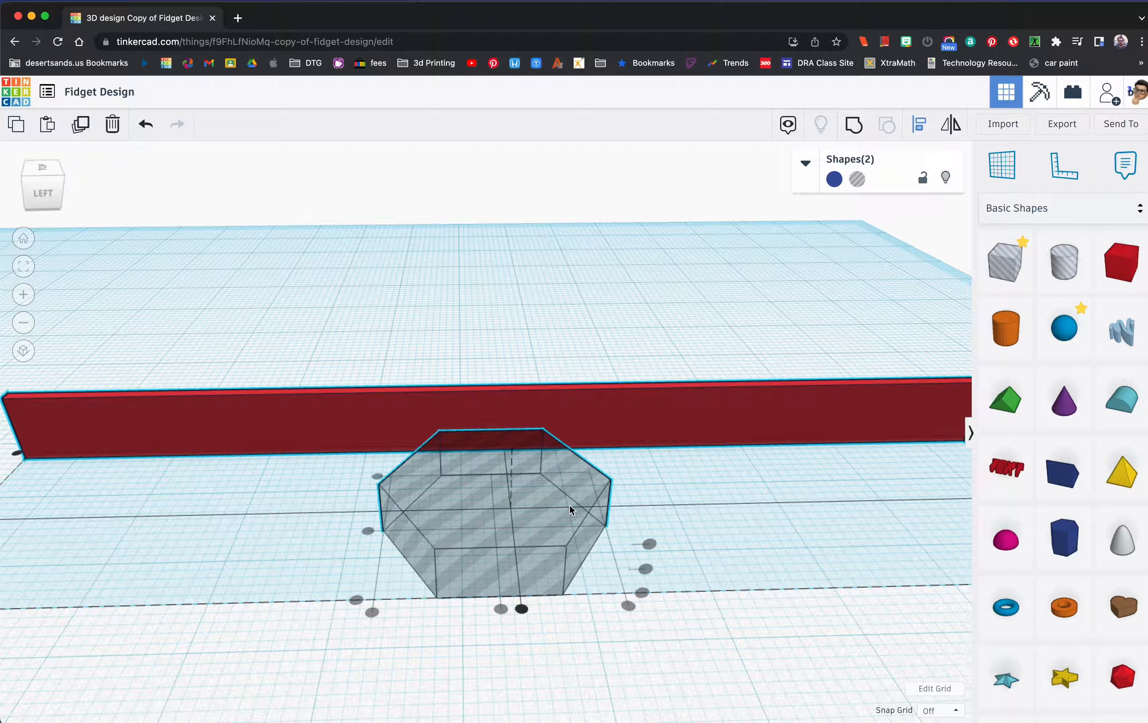
pyautogui.click(521, 608)
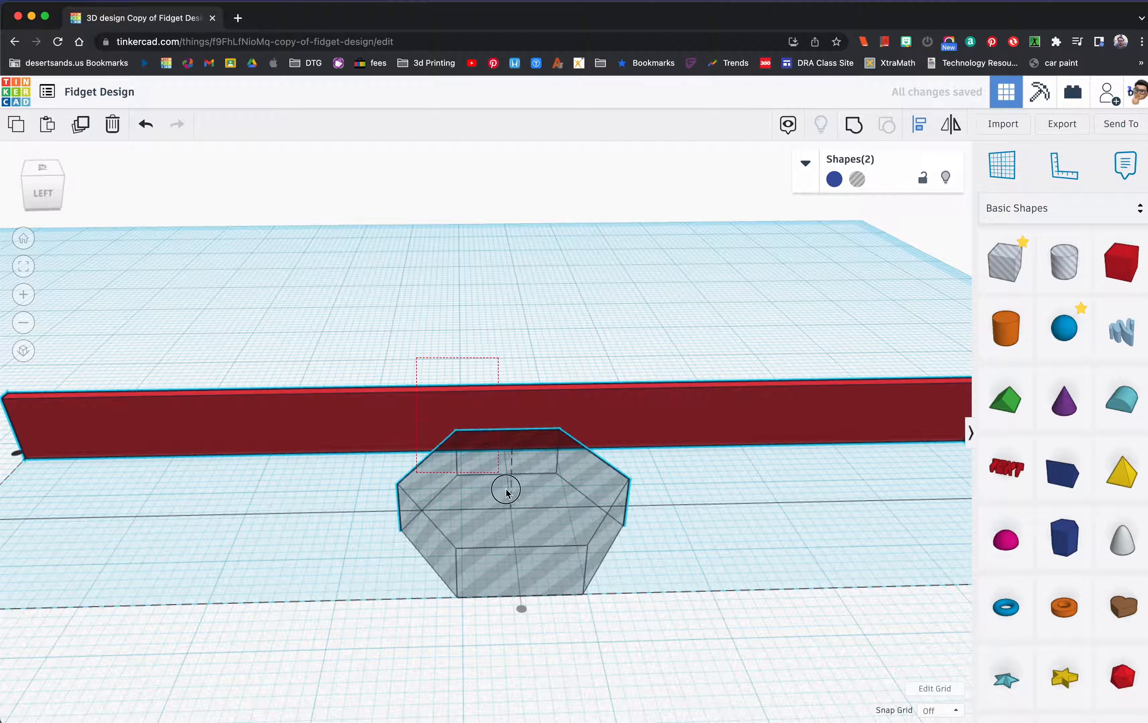
pyautogui.scroll(-5, 496, 473)
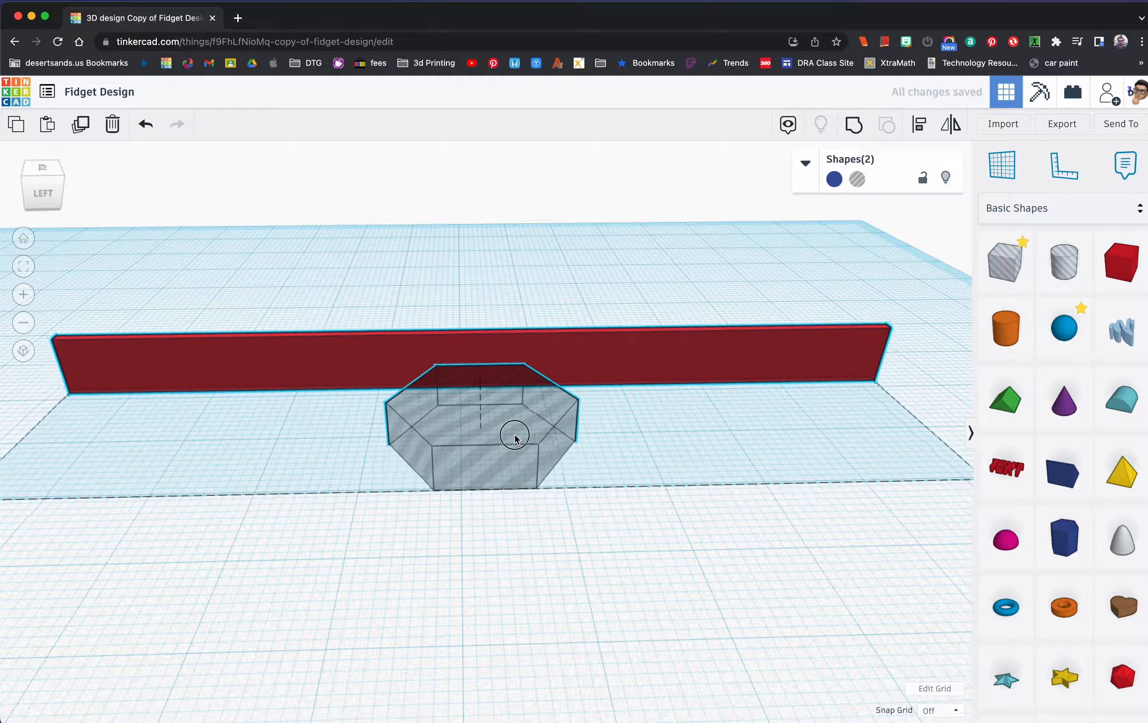
pyautogui.click(559, 478)
# Tilt the long thin box 25° about its long axis so its upper edge leans towards the polygon hole
pyautogui.moveTo(561, 474); pyautogui.dragTo(297, 390, button='right')
pyautogui.moveTo(678, 452); pyautogui.dragTo(641, 408)
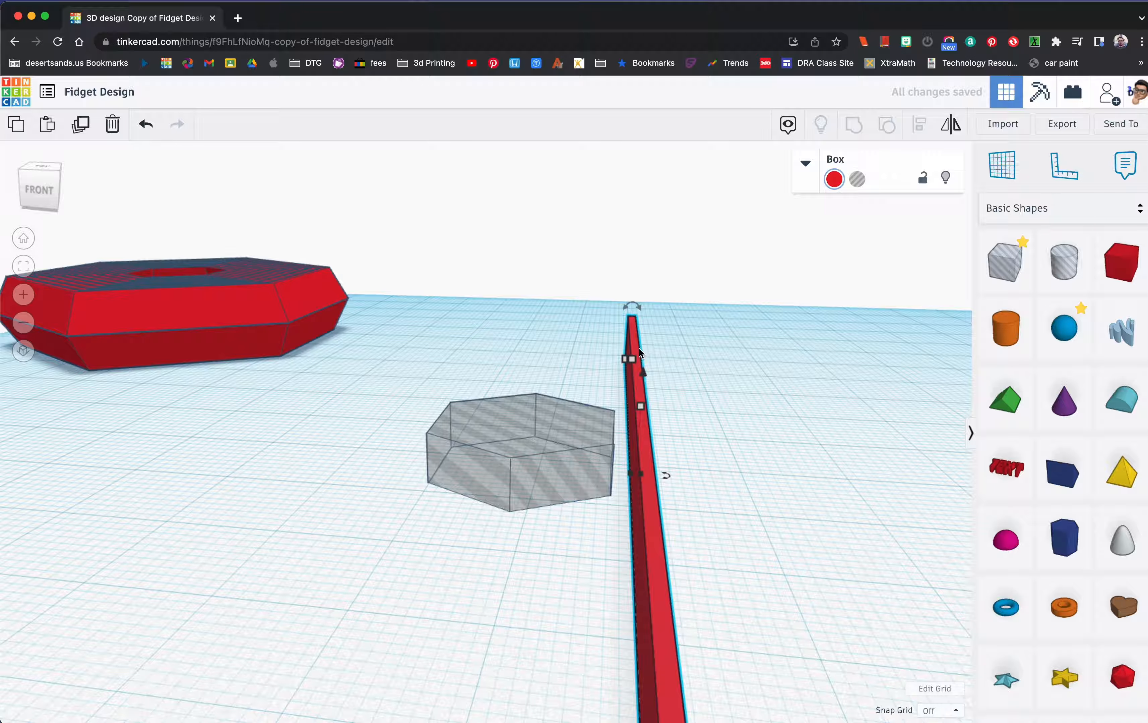
pyautogui.scroll(5, 638, 348)
pyautogui.moveTo(660, 277); pyautogui.dragTo(645, 282)
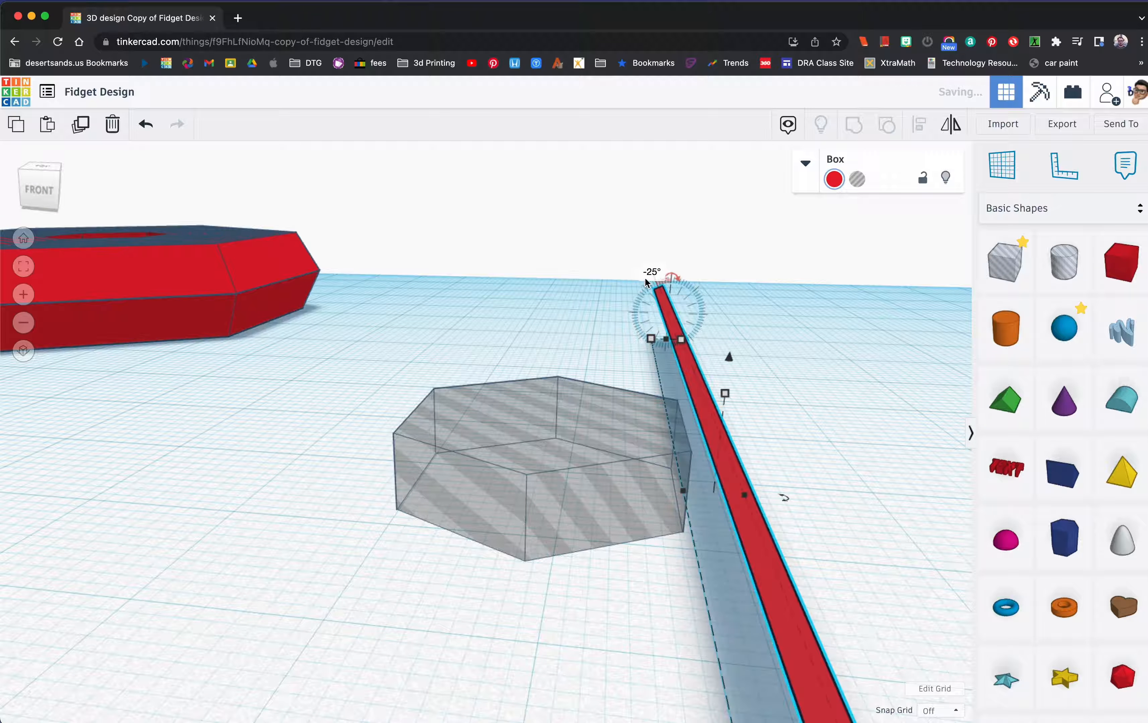
# Nudge the tilted box in small increments towards the adjacent side of the polygon hole
pyautogui.moveTo(671, 389); pyautogui.dragTo(548, 329, button='right')
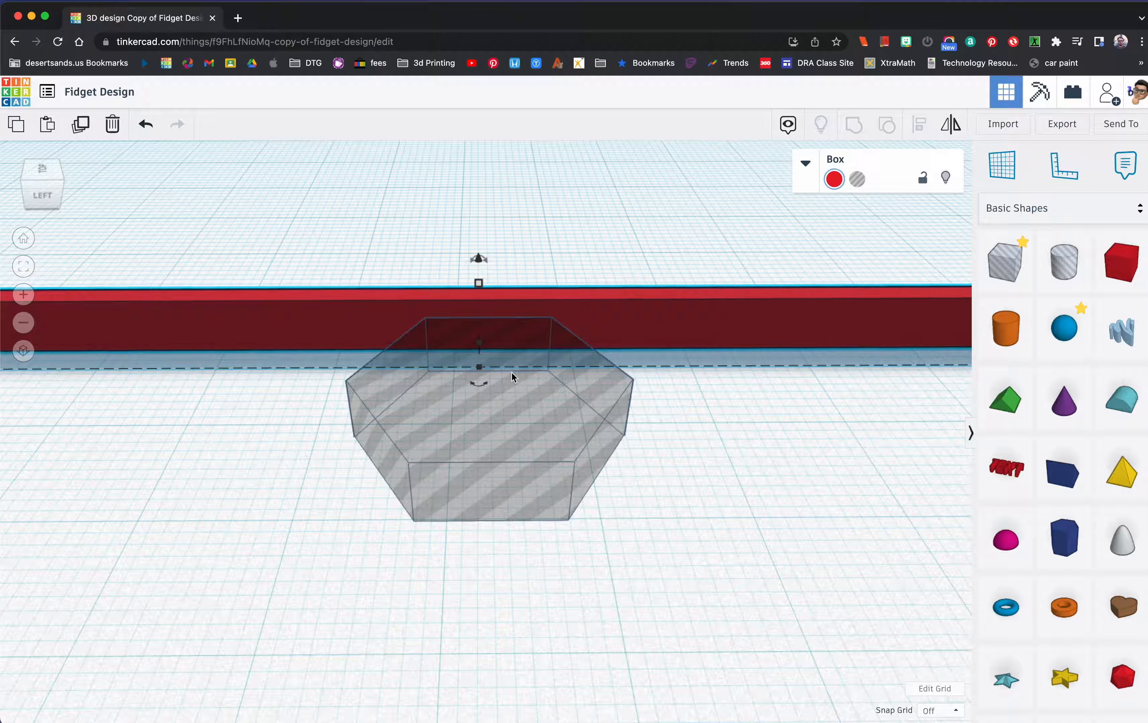
pyautogui.scroll(5, 512, 374)
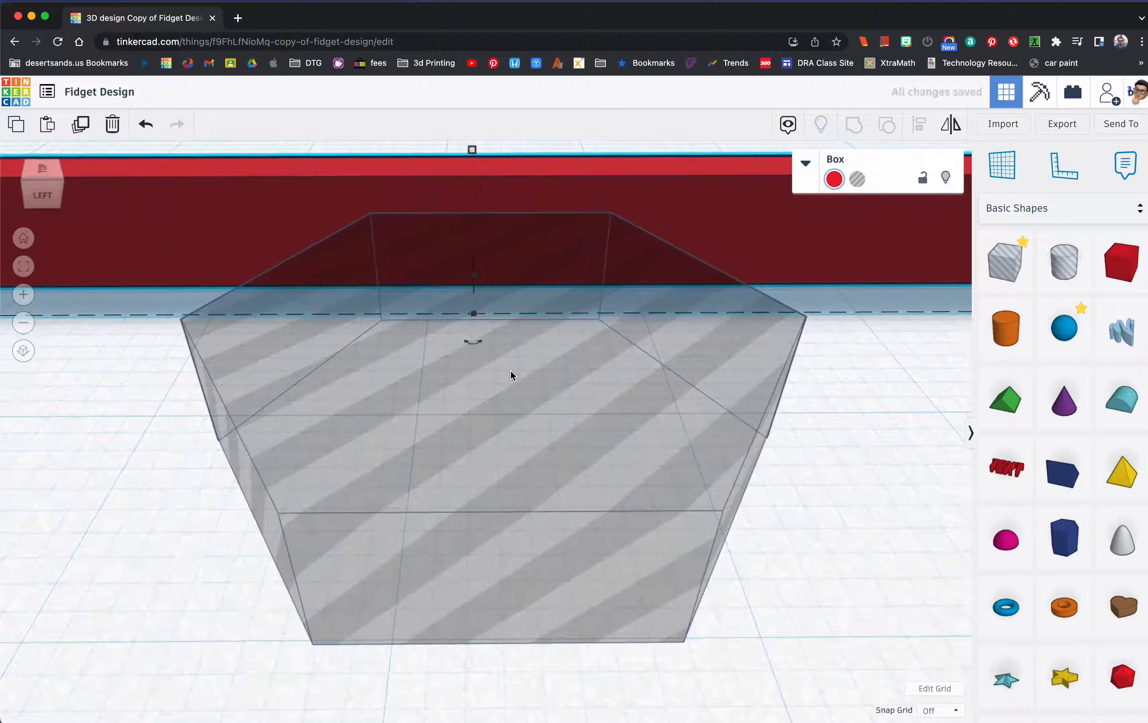
pyautogui.press('Down')
pyautogui.press('Down')
pyautogui.press('Down')
pyautogui.press('Down')
pyautogui.press('Down')
pyautogui.press('Down')
pyautogui.press('Down')
pyautogui.press('Down')
pyautogui.press('Down')
pyautogui.press('Down')
pyautogui.press('Down')
pyautogui.press('Down')
pyautogui.press('Down')
pyautogui.press('Down')
pyautogui.press('Down')
pyautogui.press('Down')
pyautogui.press('Down')
pyautogui.press('Down')
pyautogui.press('Down')
pyautogui.press('Down')
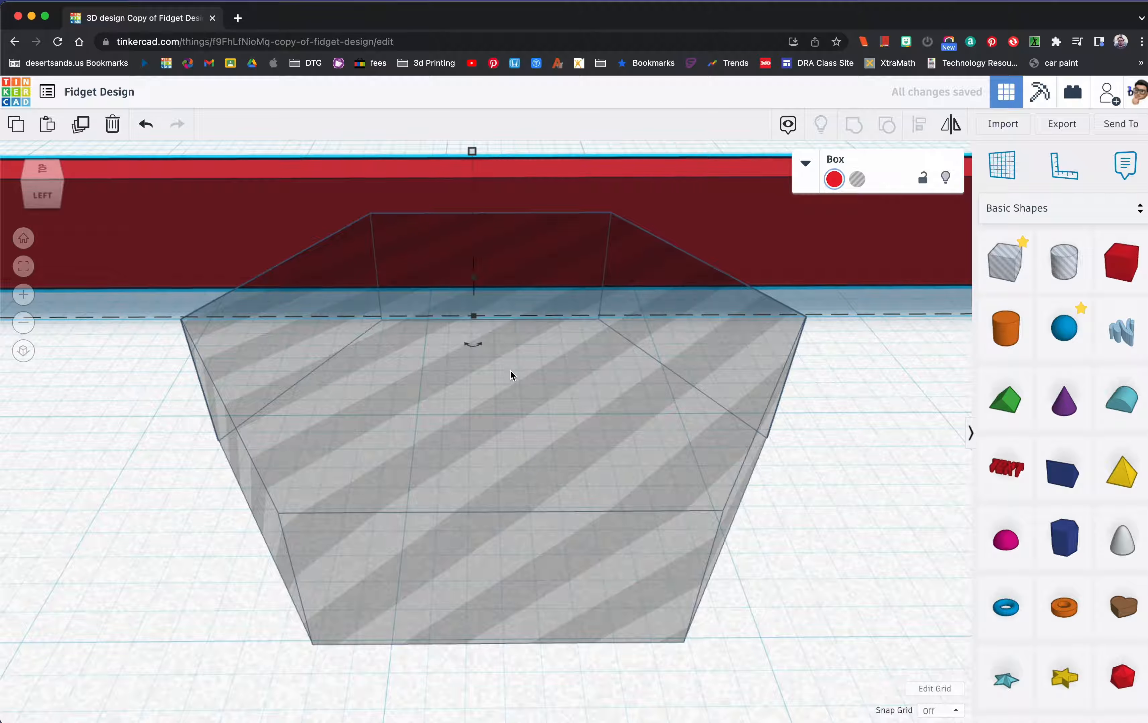
# Close the remaining gap in fine increments until the tilted box's inner face meets the polygon hole's upper edge
pyautogui.moveTo(572, 320); pyautogui.dragTo(486, 303, button='right')
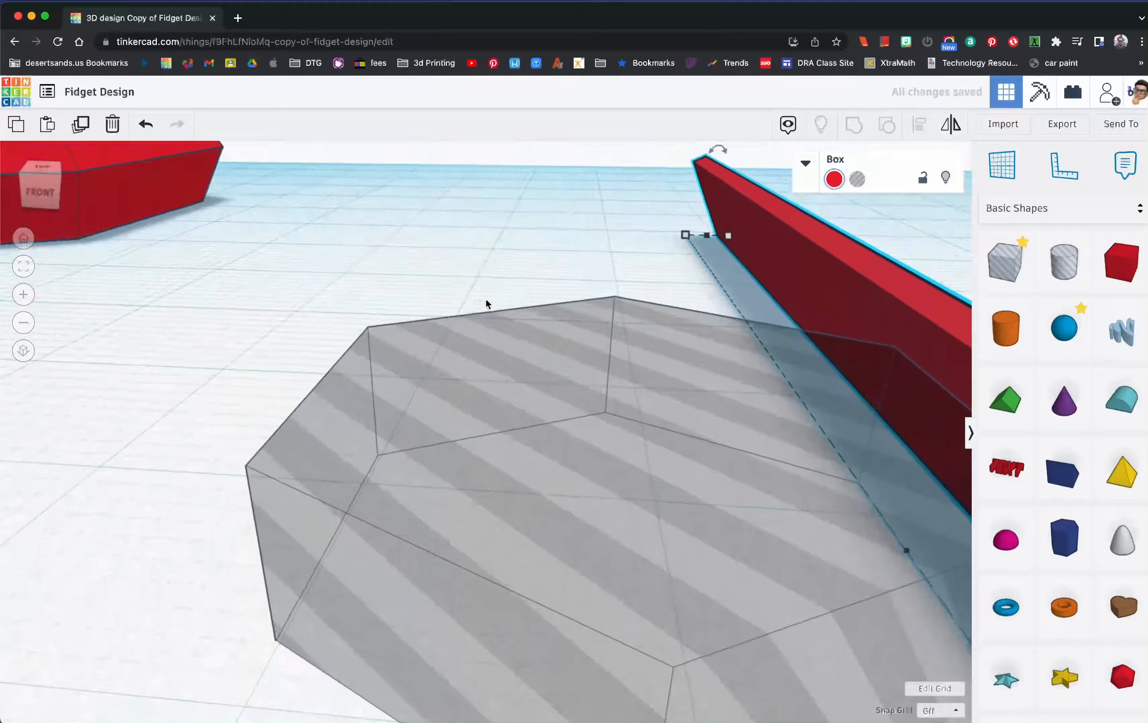
pyautogui.click(32, 271)
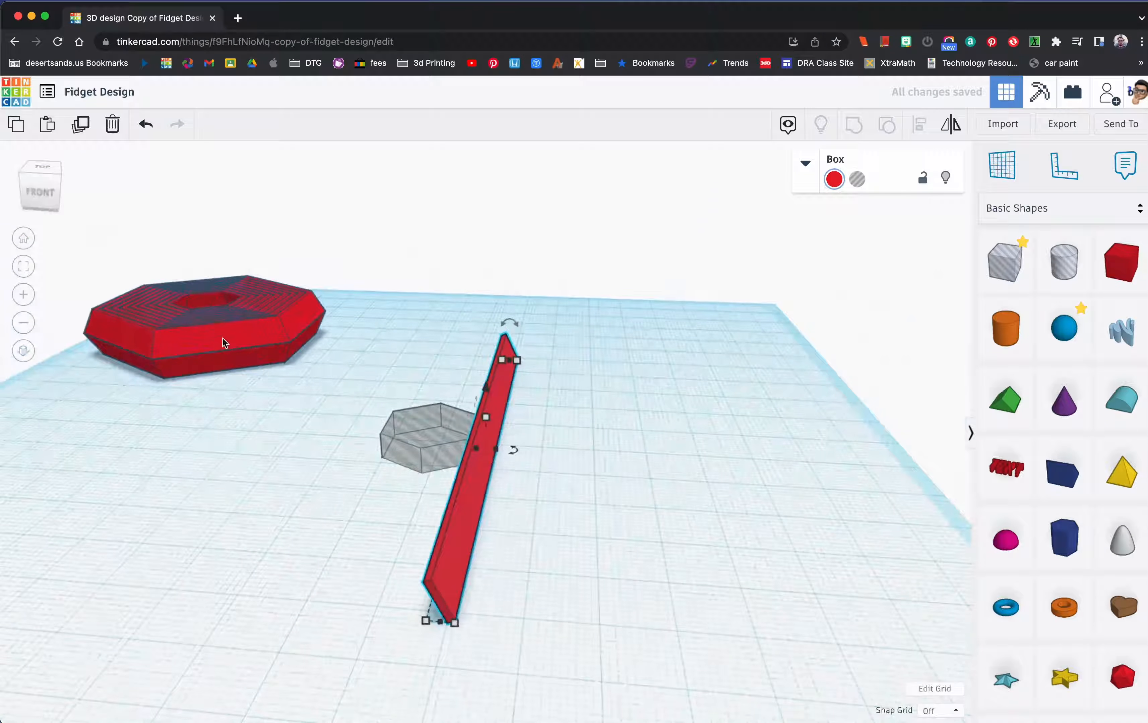
pyautogui.scroll(10, 336, 389)
pyautogui.moveTo(327, 400); pyautogui.dragTo(376, 368, button='right')
pyautogui.press('Left')
pyautogui.press('Left')
pyautogui.press('Left')
pyautogui.press('Left')
pyautogui.press('Left')
pyautogui.press('Left')
pyautogui.press('Left')
pyautogui.press('Left')
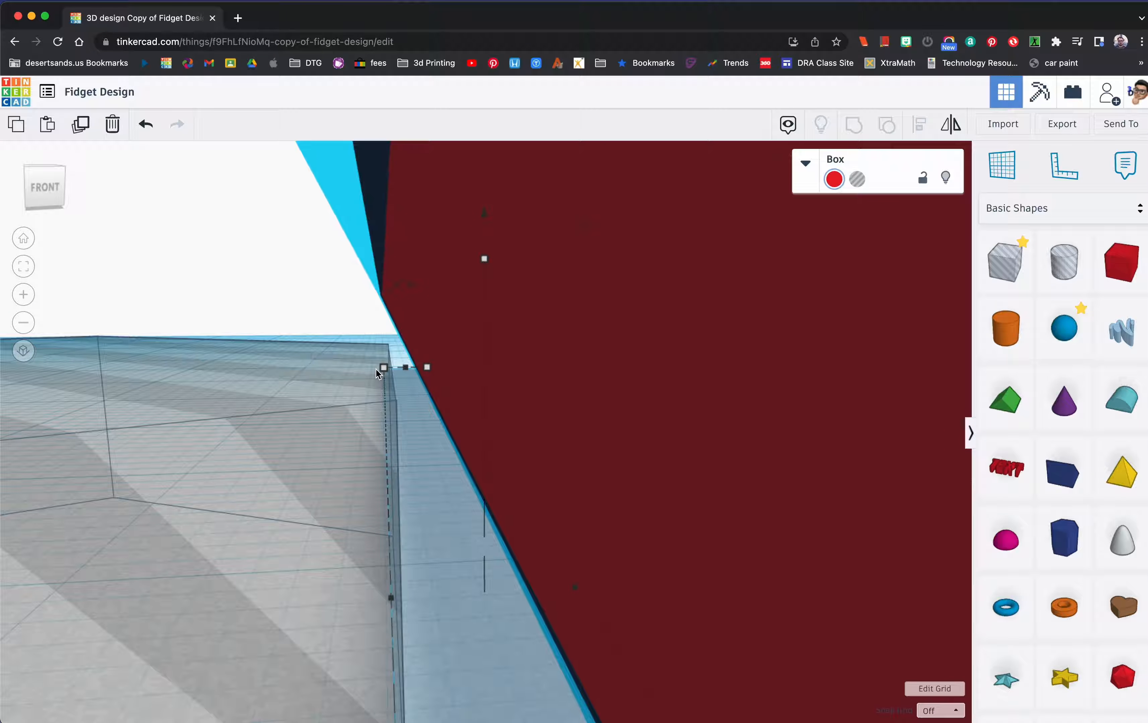
pyautogui.press('Left')
pyautogui.press('Left')
pyautogui.press('Left')
pyautogui.press('Left')
pyautogui.press('Left')
pyautogui.press('Left')
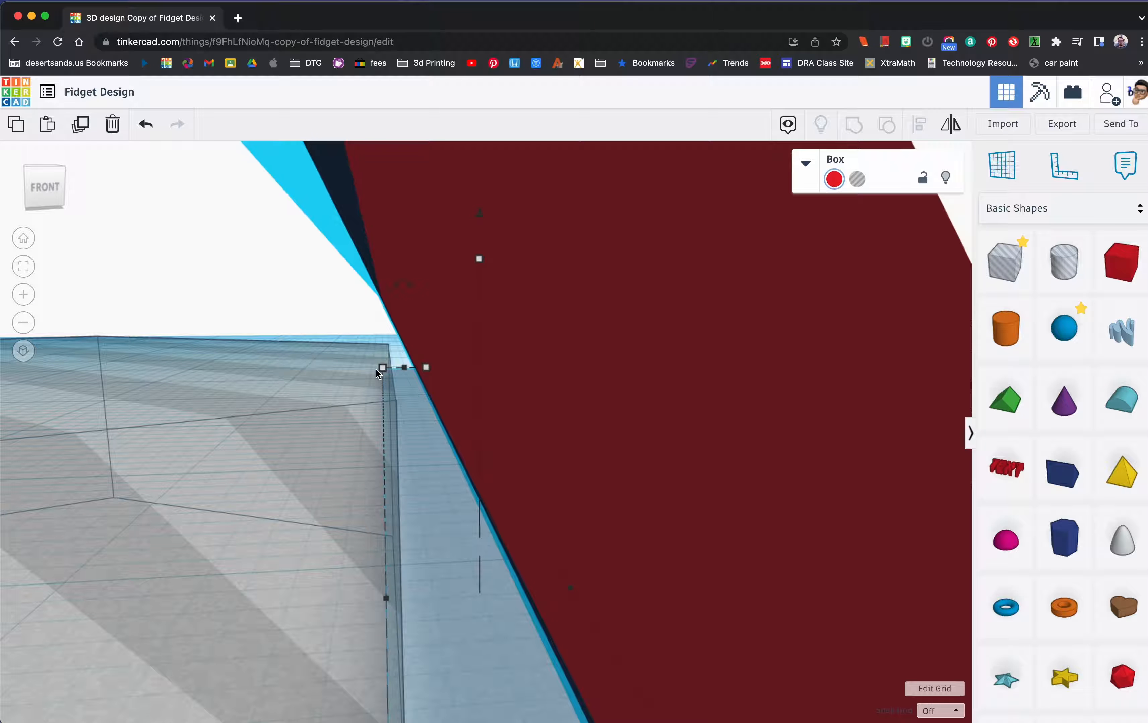
pyautogui.moveTo(340, 386); pyautogui.dragTo(343, 385, button='right')
pyautogui.press('Left')
pyautogui.press('Left')
pyautogui.press('Left')
pyautogui.press('Left')
pyautogui.press('Left')
pyautogui.press('Left')
pyautogui.press('Left')
pyautogui.press('Left')
pyautogui.press('Left')
pyautogui.press('Left')
pyautogui.press('Left')
pyautogui.press('Left')
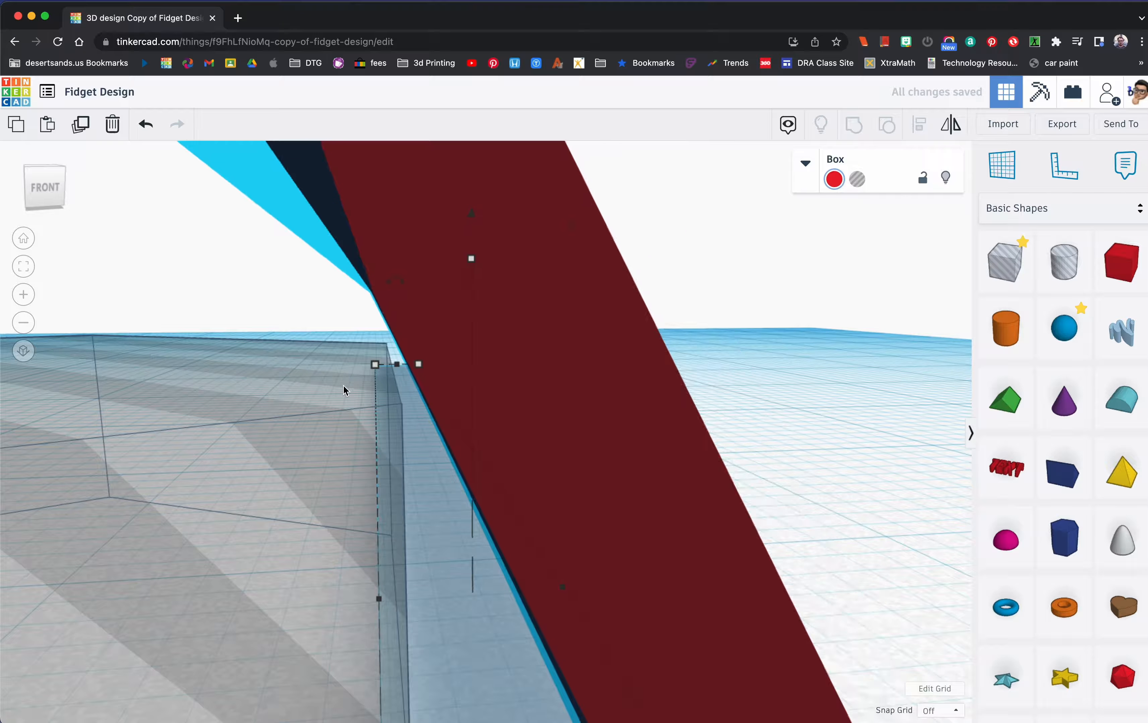
# Shift the tilted box slightly along its length and nudge it a little further towards the polygon hole's side
pyautogui.moveTo(343, 385); pyautogui.dragTo(559, 414, button='right')
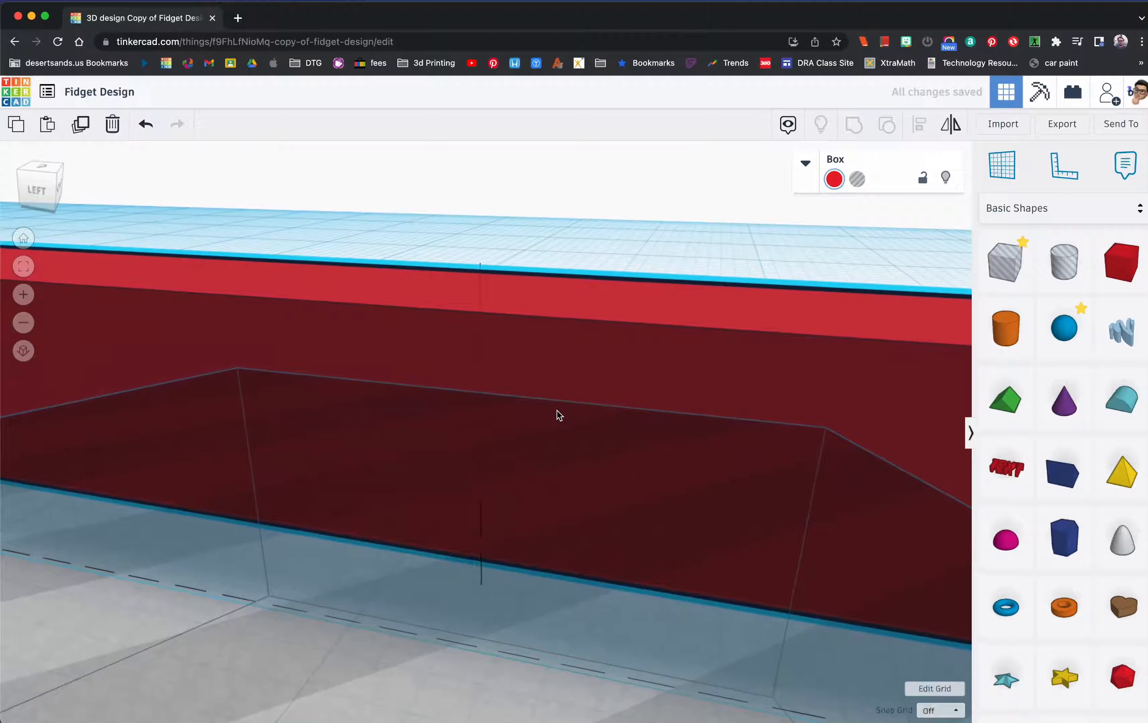
pyautogui.moveTo(487, 428); pyautogui.dragTo(540, 432, button='right')
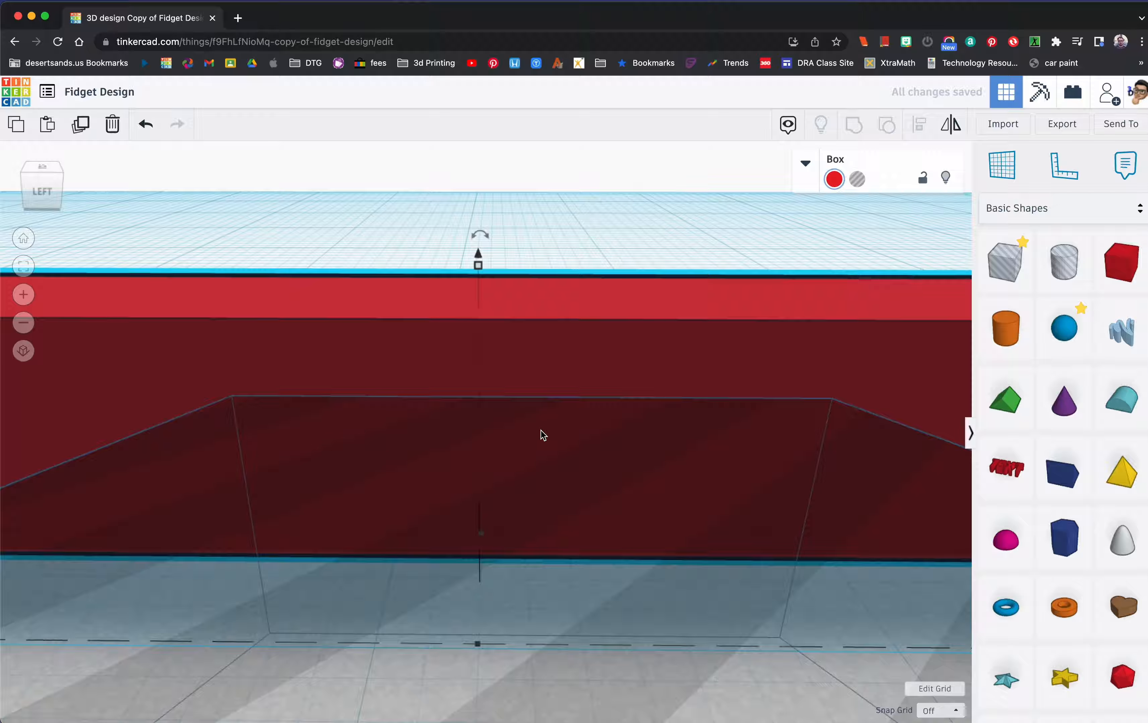
pyautogui.press('Right')
pyautogui.press('Right')
pyautogui.press('Right')
pyautogui.press('Right')
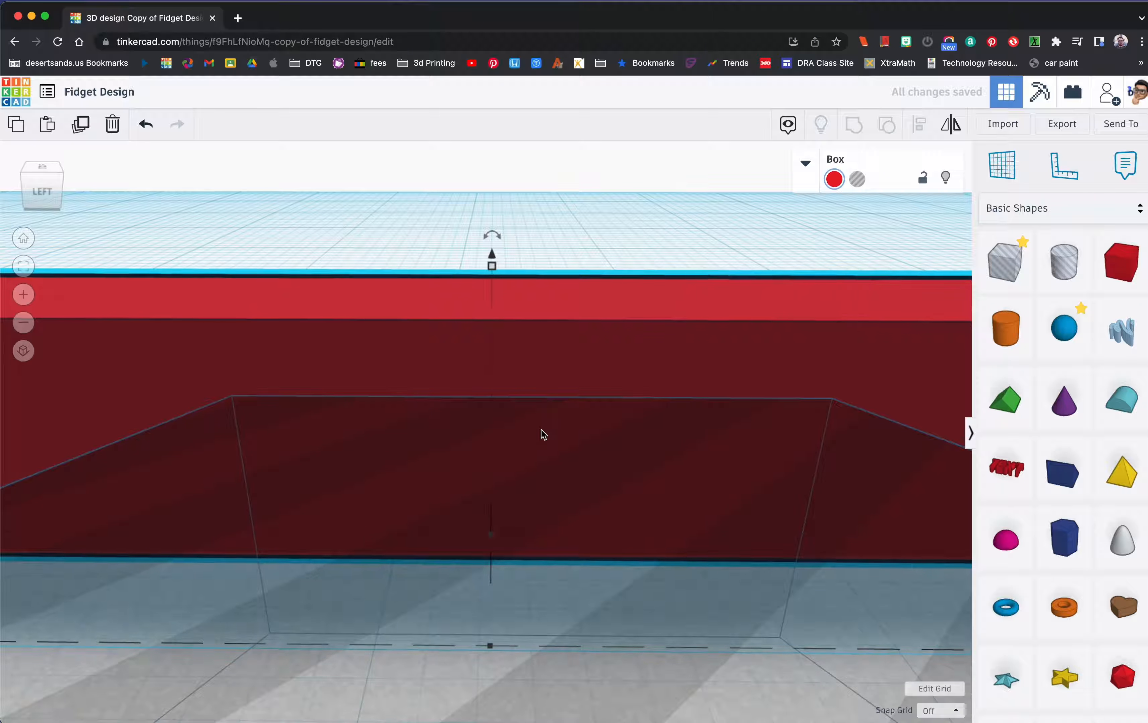
pyautogui.press('Down')
pyautogui.press('Down')
pyautogui.press('Down')
pyautogui.press('Down')
pyautogui.press('Down')
pyautogui.press('Down')
pyautogui.press('Down')
pyautogui.press('Down')
pyautogui.moveTo(520, 405); pyautogui.dragTo(308, 393, button='right')
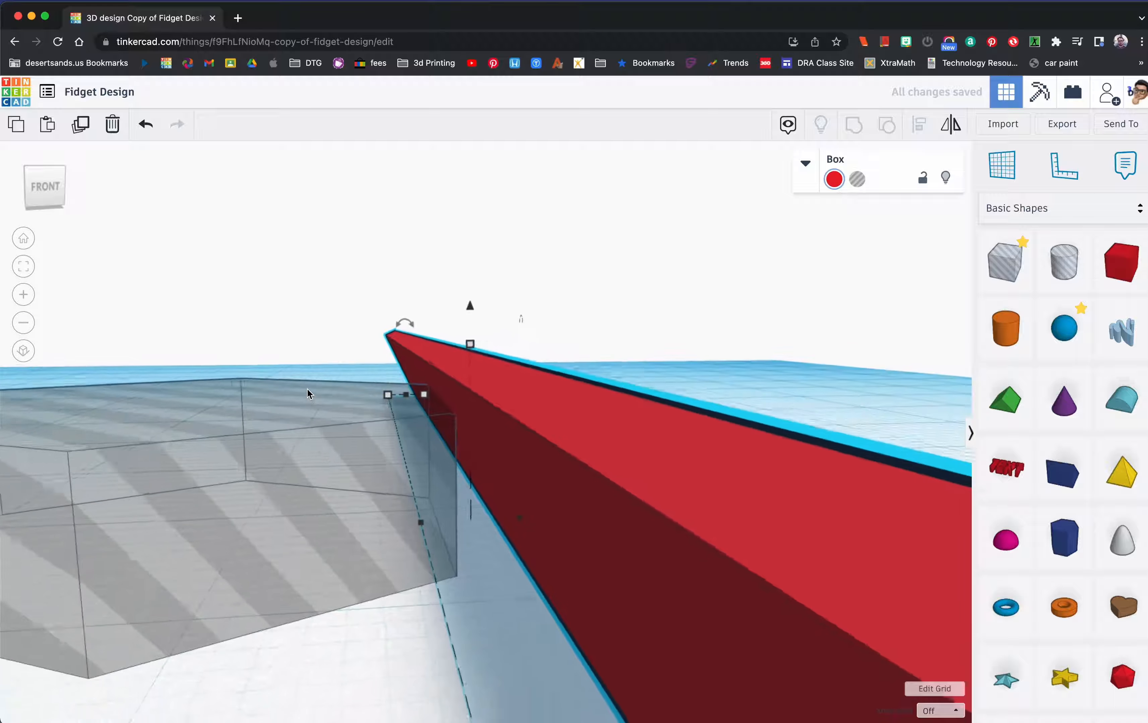
# Select the tilted box together with the polygon hole and align their centers along the box's length
pyautogui.scroll(-5, 308, 393)
pyautogui.moveTo(344, 441); pyautogui.dragTo(587, 480, button='right')
pyautogui.keyDown('shift'); pyautogui.click(524, 457); pyautogui.keyUp('shift')
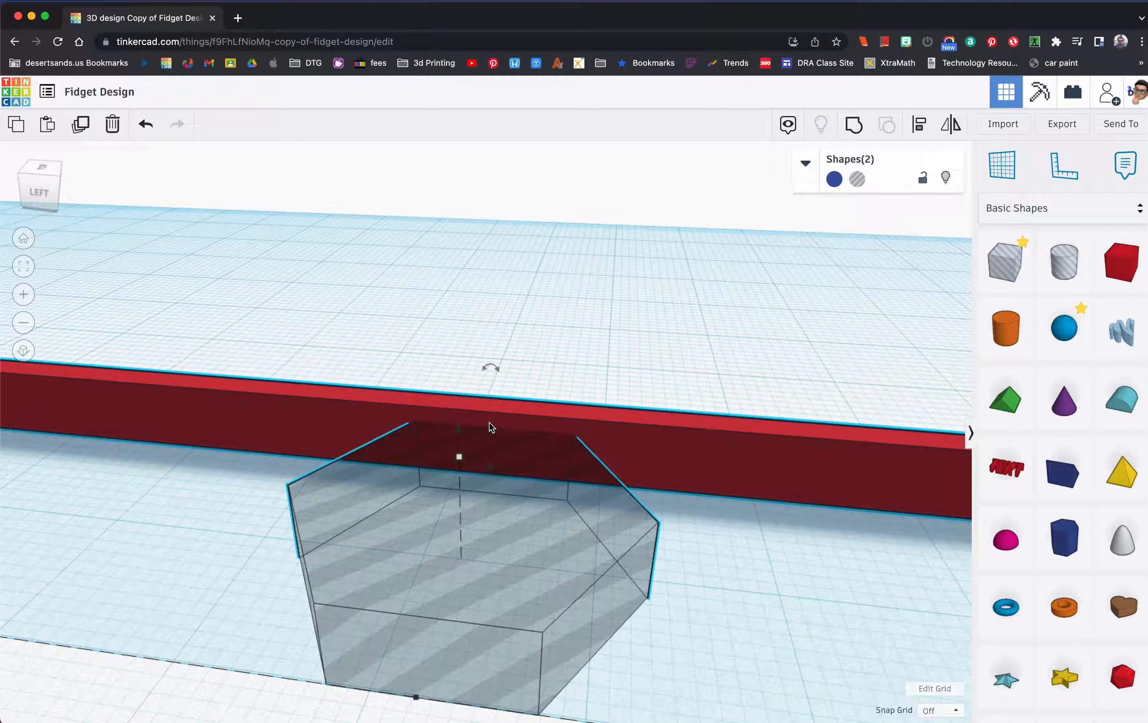
pyautogui.click(920, 128)
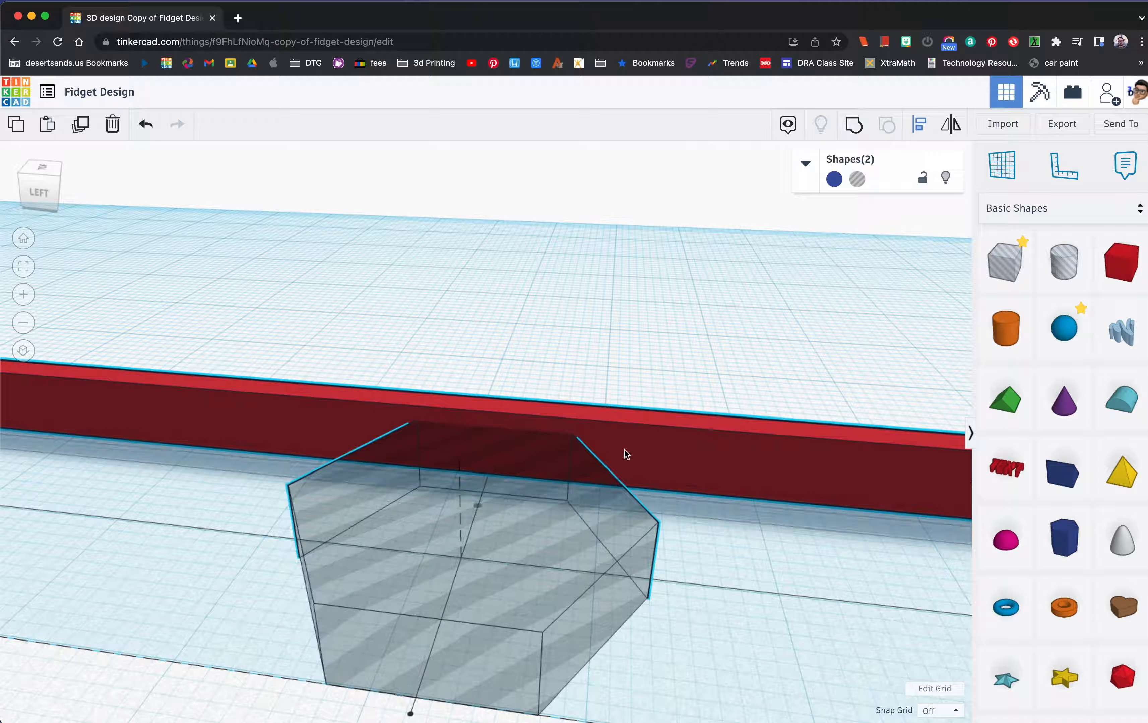
pyautogui.scroll(-2, 498, 580)
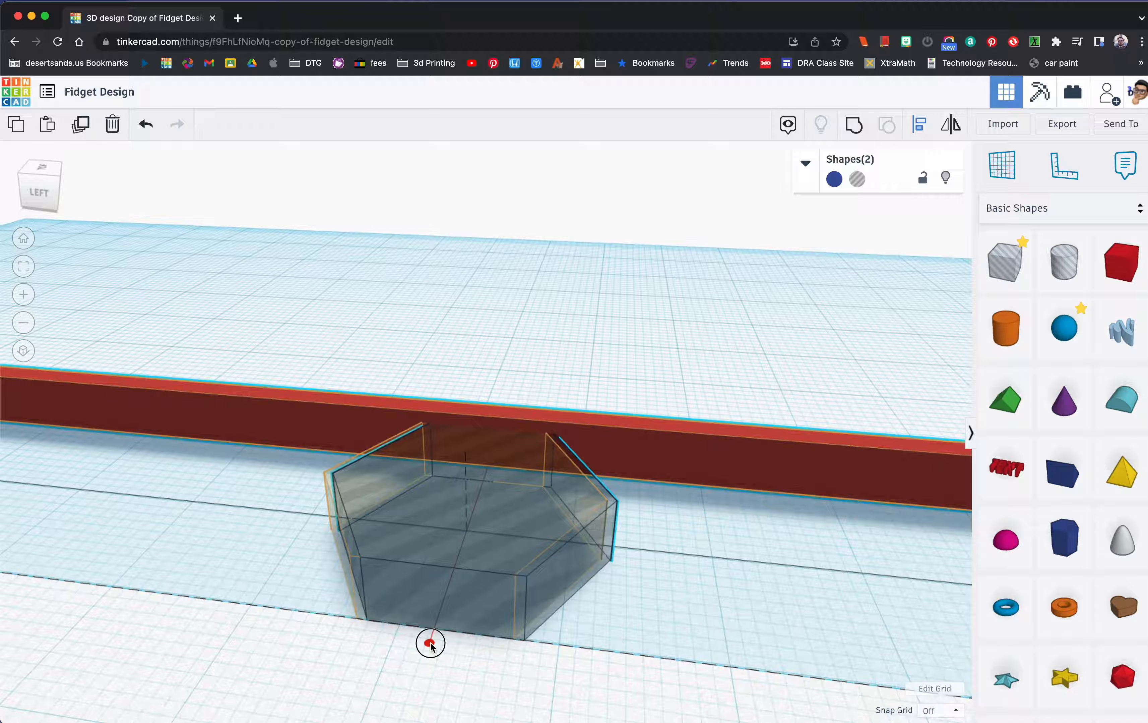
pyautogui.click(431, 643)
pyautogui.moveTo(564, 561); pyautogui.dragTo(546, 541, button='right')
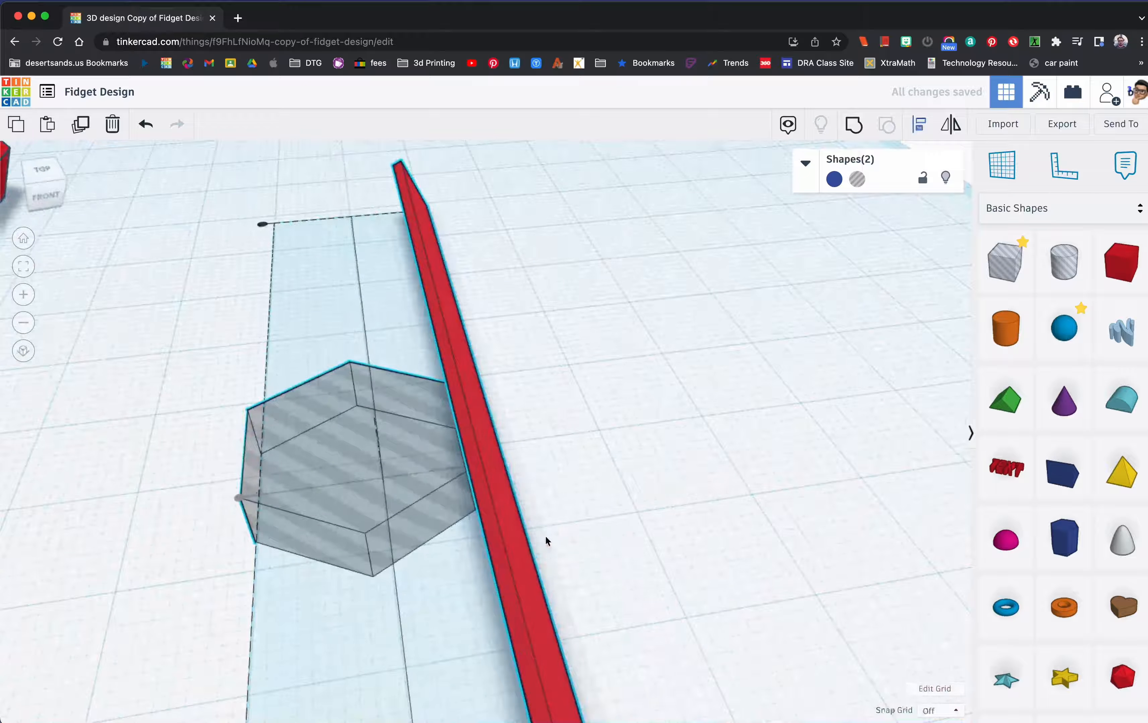
# Mirror a duplicate of the tilted box across its width and place it about 19 mm away on the polygon hole's opposite side
pyautogui.click(600, 436)
pyautogui.click(529, 580)
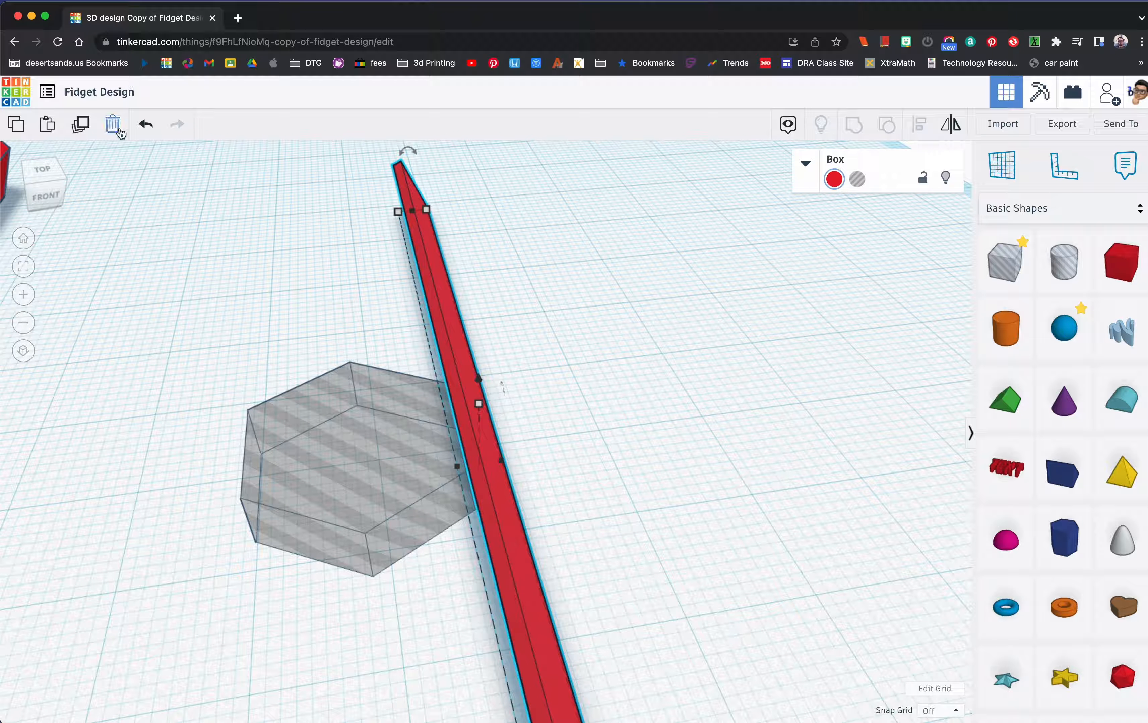
pyautogui.click(80, 125)
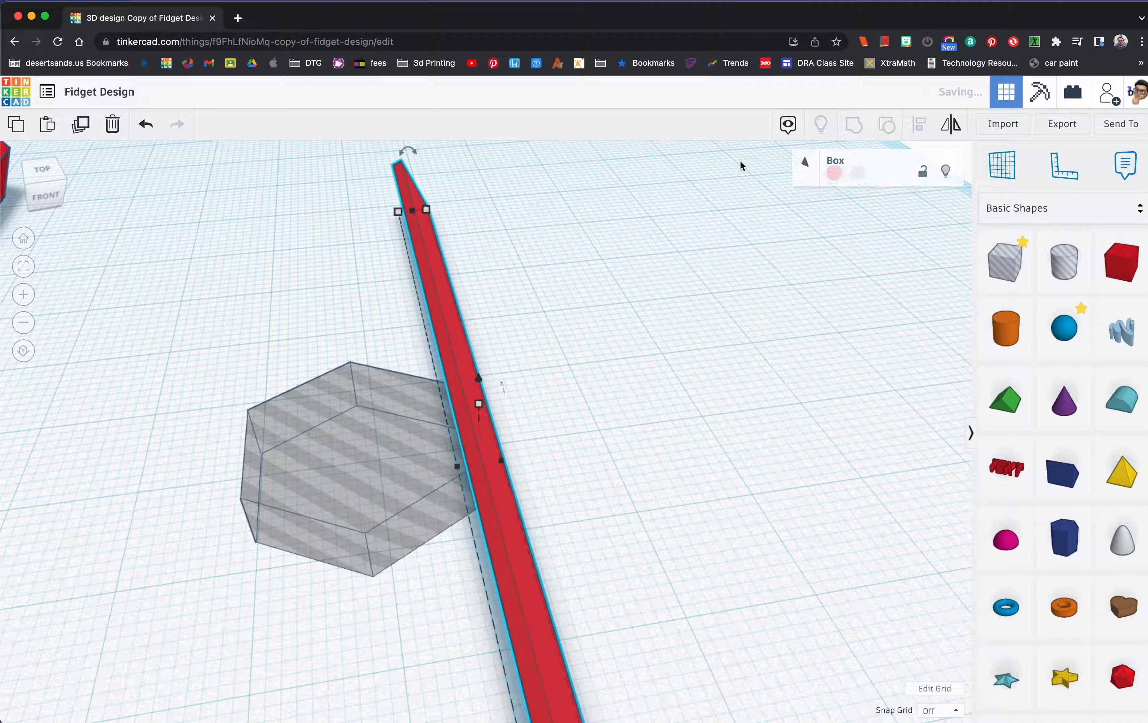
pyautogui.click(952, 128)
pyautogui.scroll(-5, 573, 377)
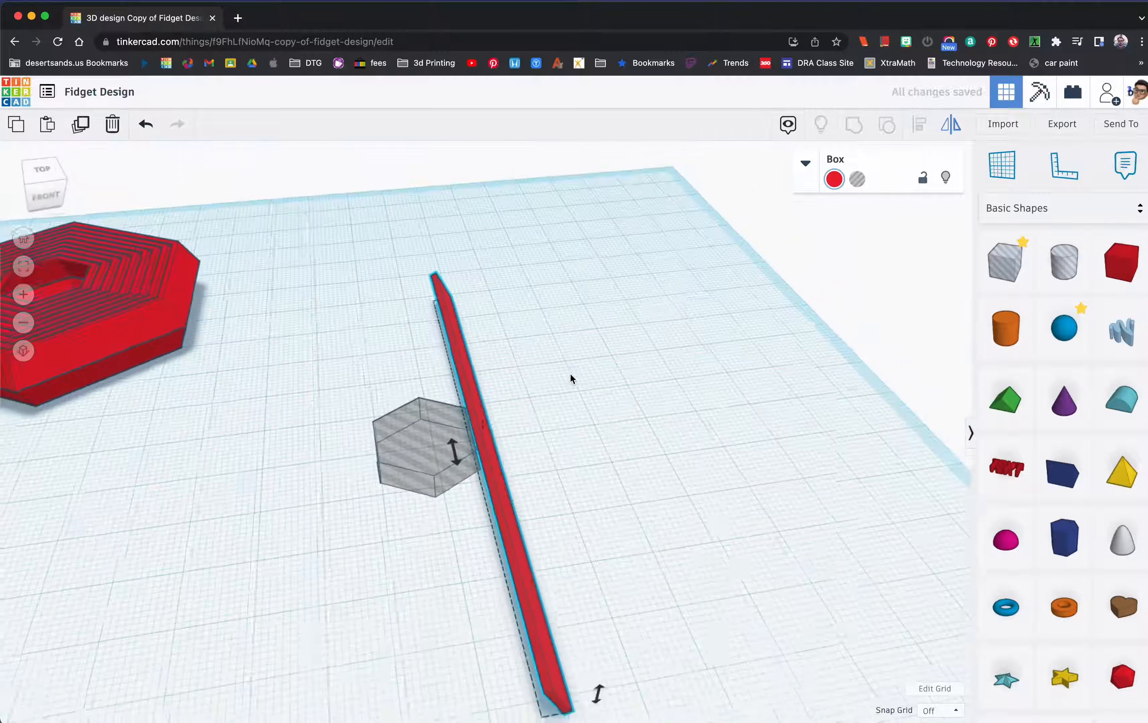
pyautogui.click(559, 684)
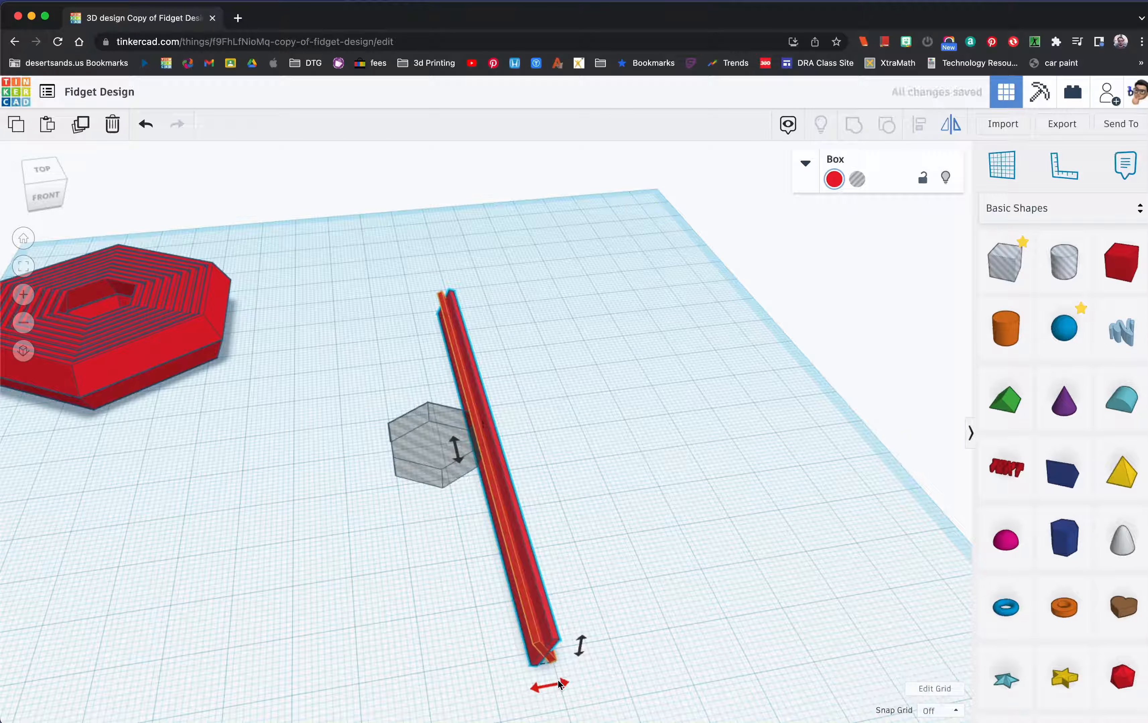
pyautogui.moveTo(651, 566); pyautogui.dragTo(612, 540, button='right')
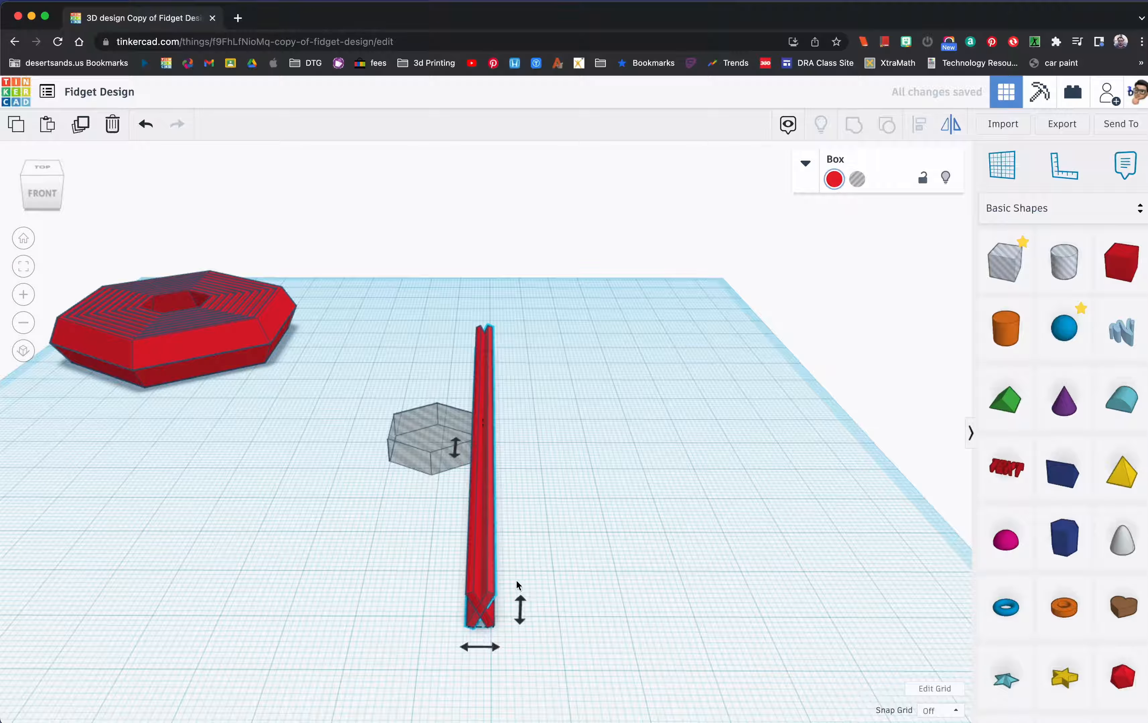
pyautogui.moveTo(491, 596); pyautogui.dragTo(363, 572)
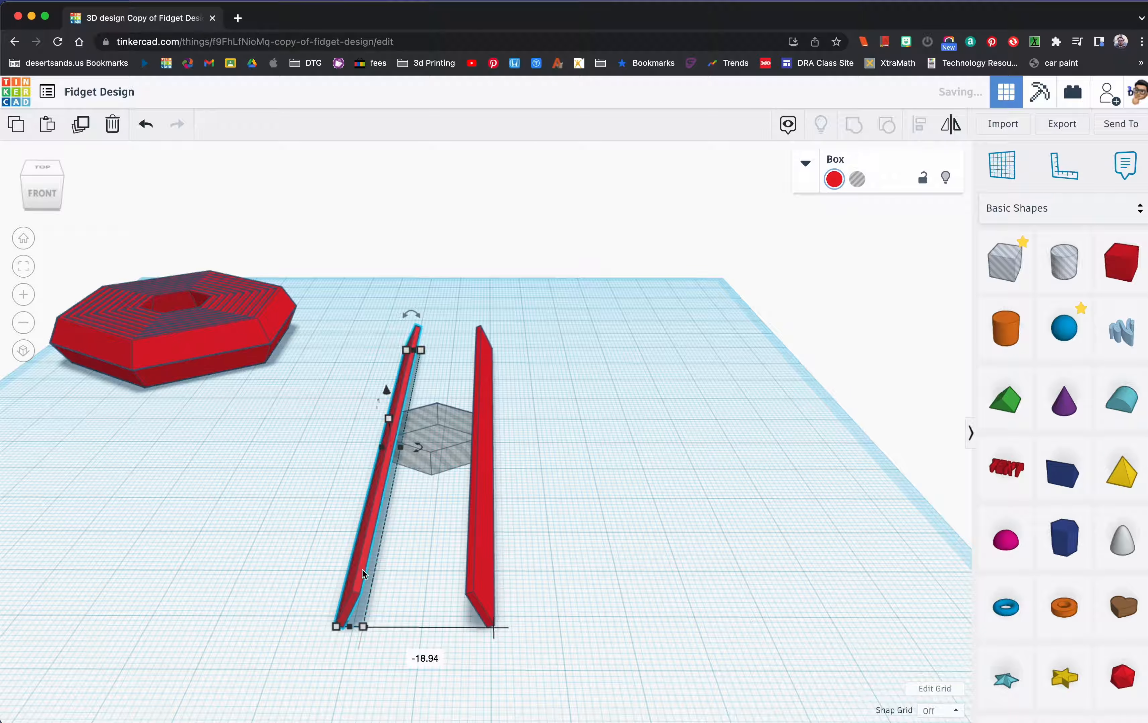
# Nudge the mirrored box in fine increments until its inner face meets the polygon hole's upper edge
pyautogui.scroll(10, 427, 492)
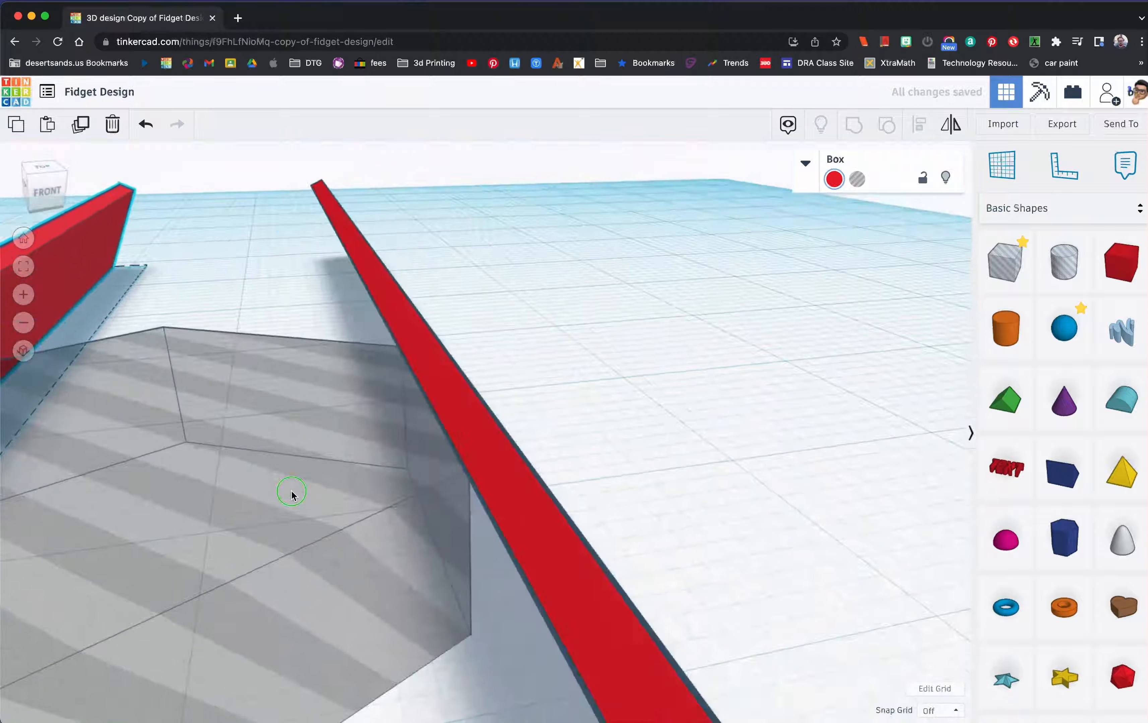
pyautogui.moveTo(248, 494); pyautogui.dragTo(523, 389, button='right')
pyautogui.scroll(-5, 282, 504)
pyautogui.scroll(3, 499, 364)
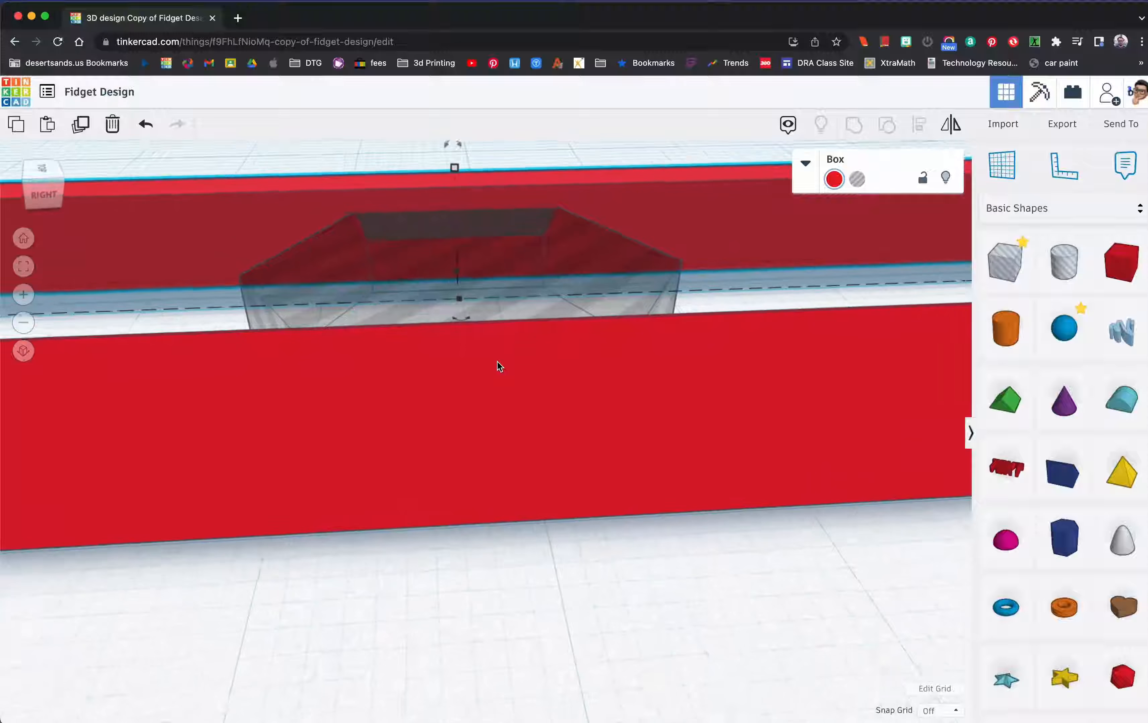
pyautogui.moveTo(512, 392); pyautogui.dragTo(502, 390, button='right')
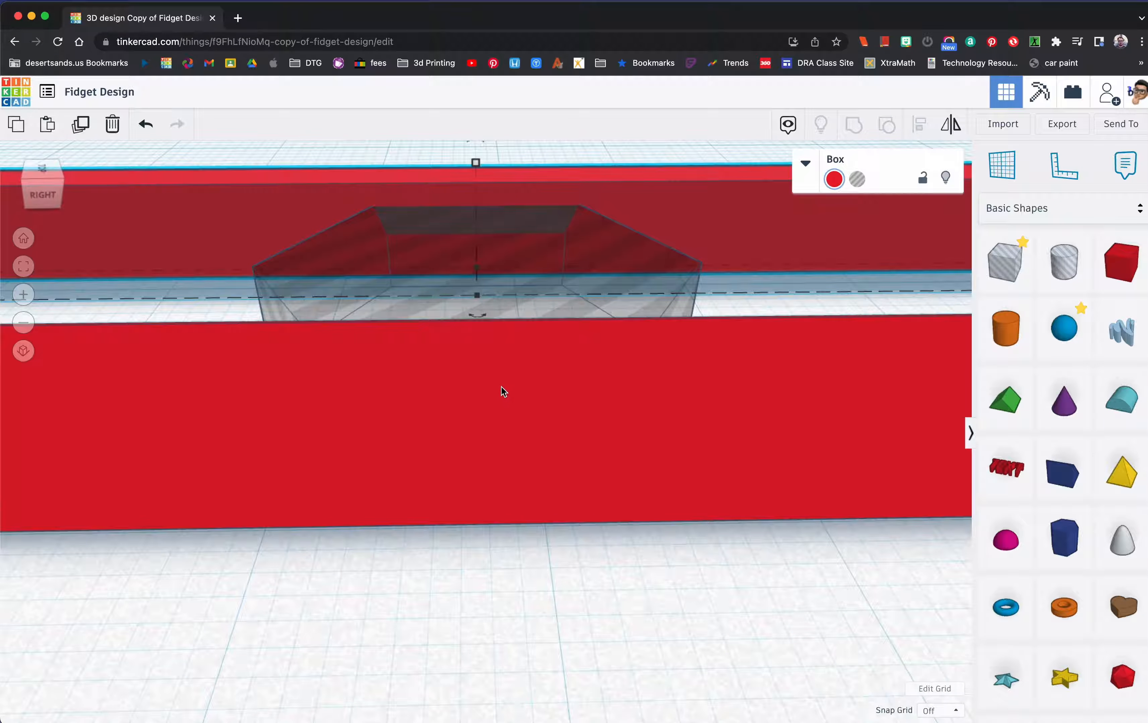
pyautogui.press('Up')
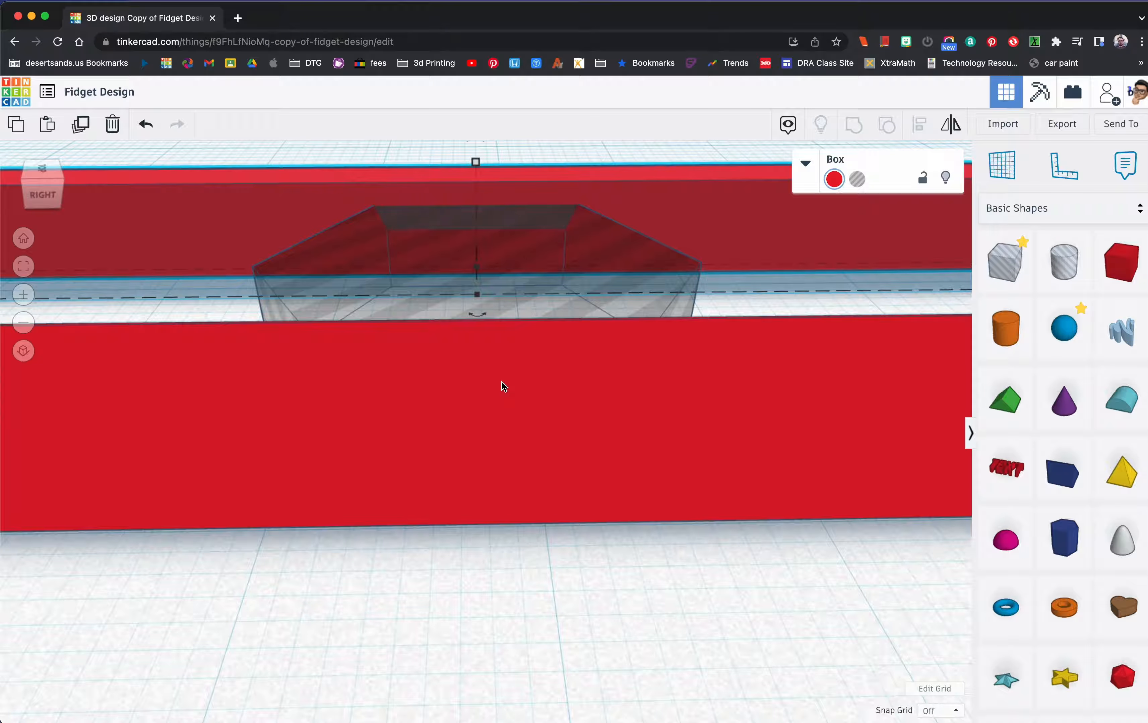
pyautogui.press('Up')
pyautogui.press('Up')
pyautogui.press('Up')
pyautogui.press('Up')
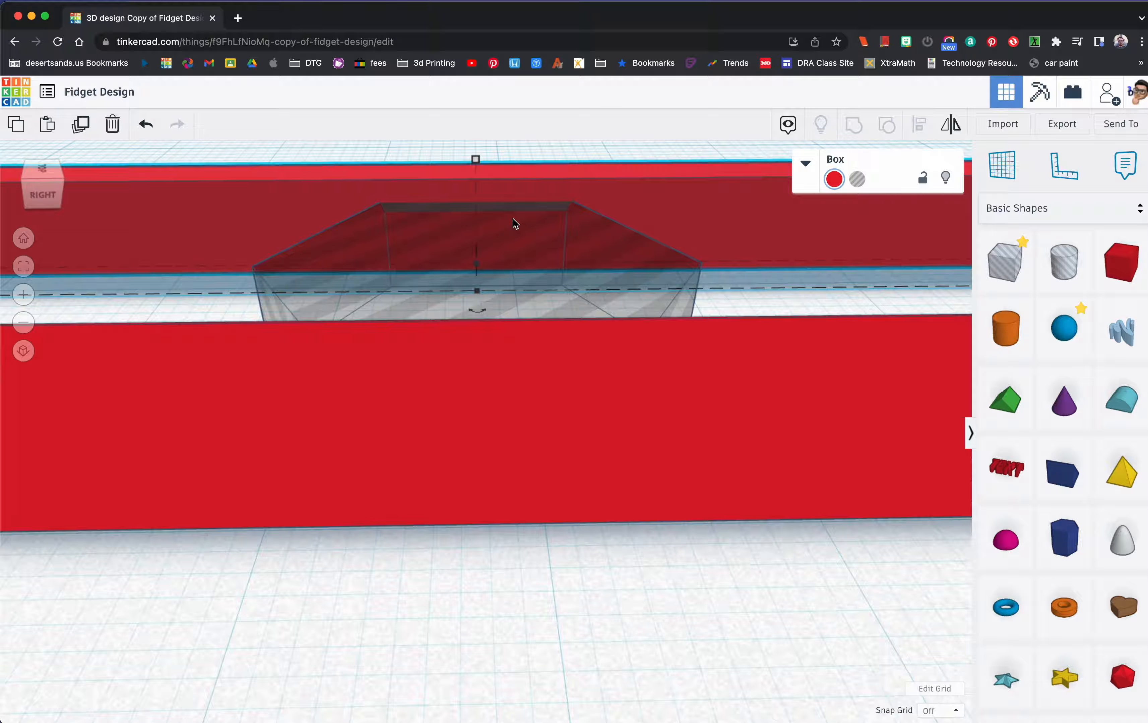
pyautogui.press('Up')
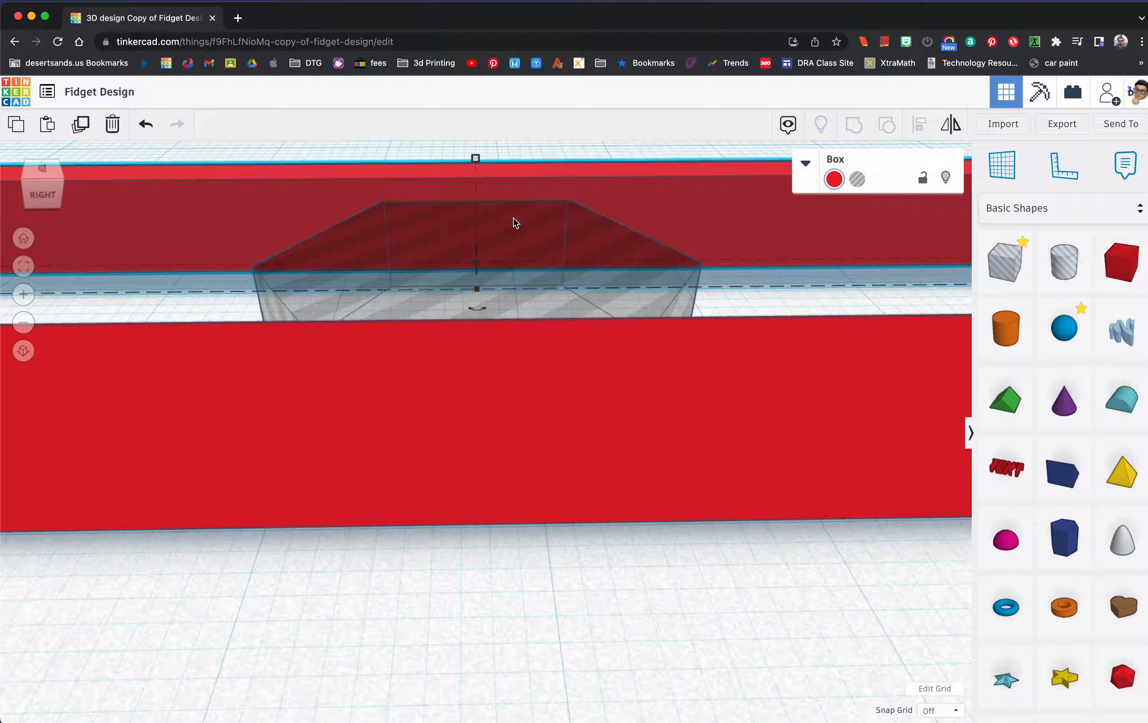
# Select both tilted boxes with the polygon hole and check their center alignment along the boxes' length
pyautogui.moveTo(513, 218); pyautogui.dragTo(484, 283, button='right')
pyautogui.scroll(-15, 484, 283)
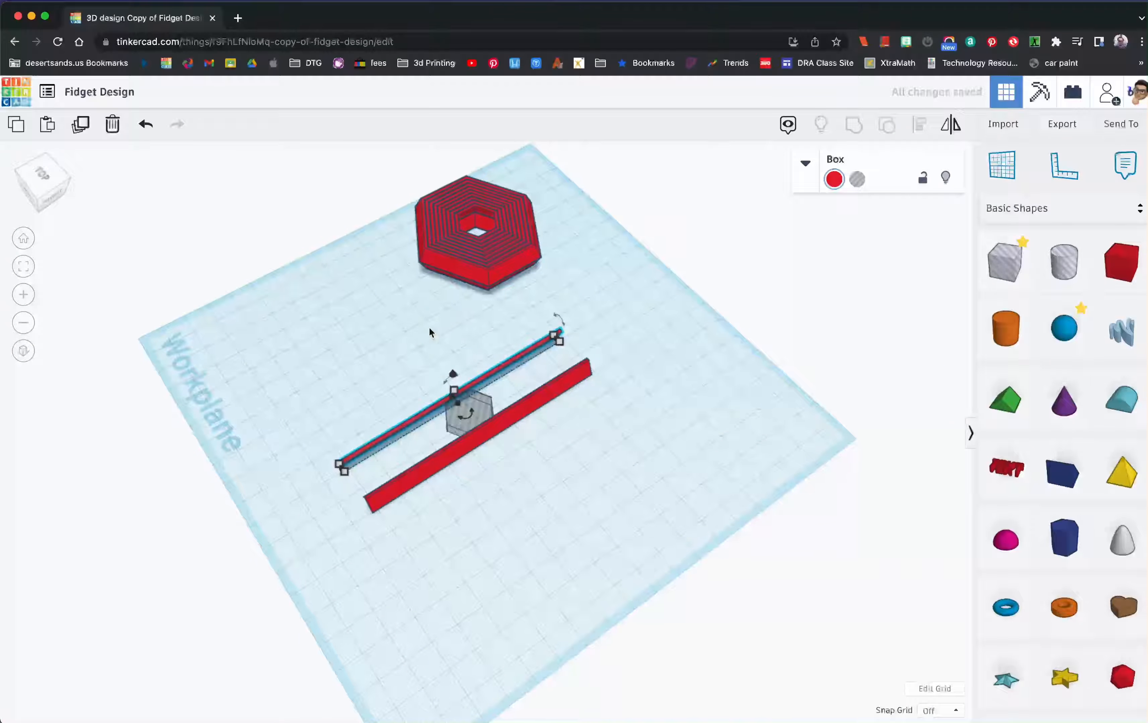
pyautogui.moveTo(634, 330); pyautogui.dragTo(347, 382, button='right')
pyautogui.moveTo(386, 454); pyautogui.dragTo(434, 424, button='right')
pyautogui.moveTo(493, 456); pyautogui.dragTo(495, 459)
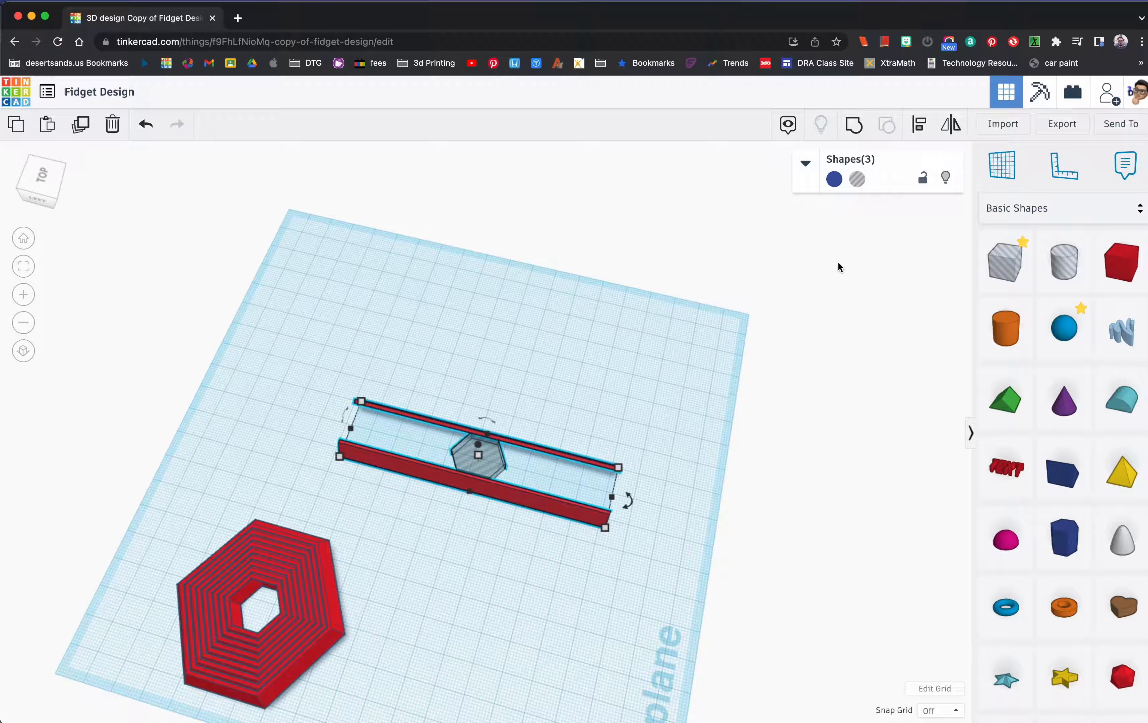
pyautogui.click(919, 132)
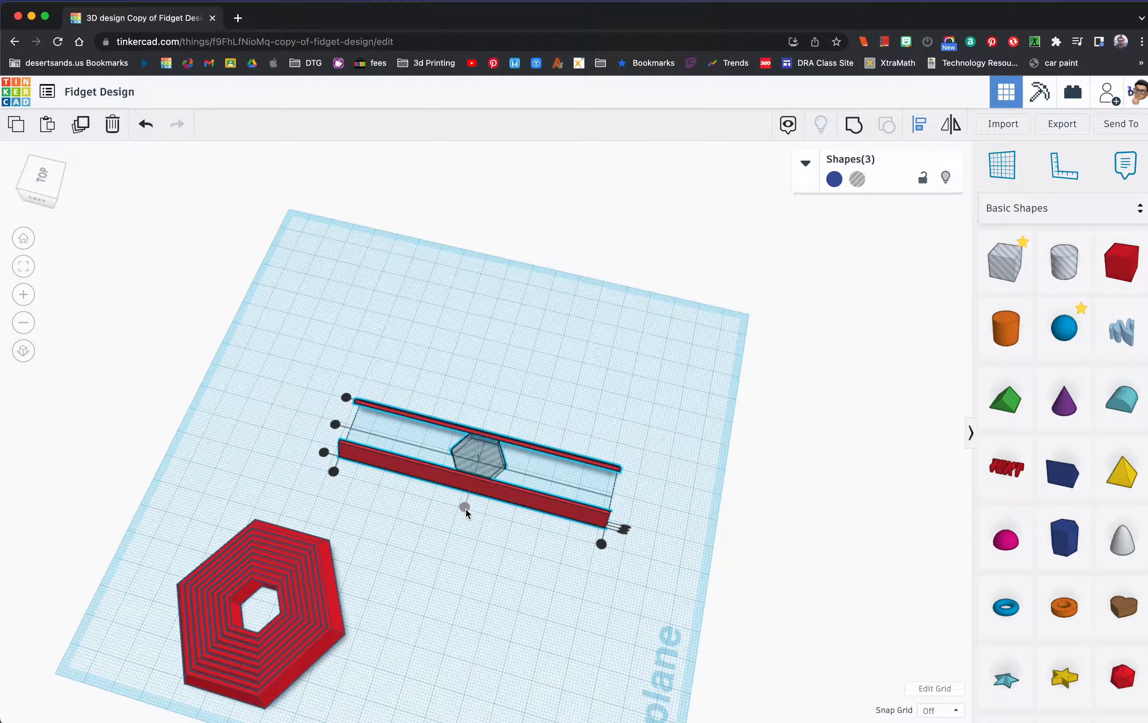
pyautogui.click(482, 517)
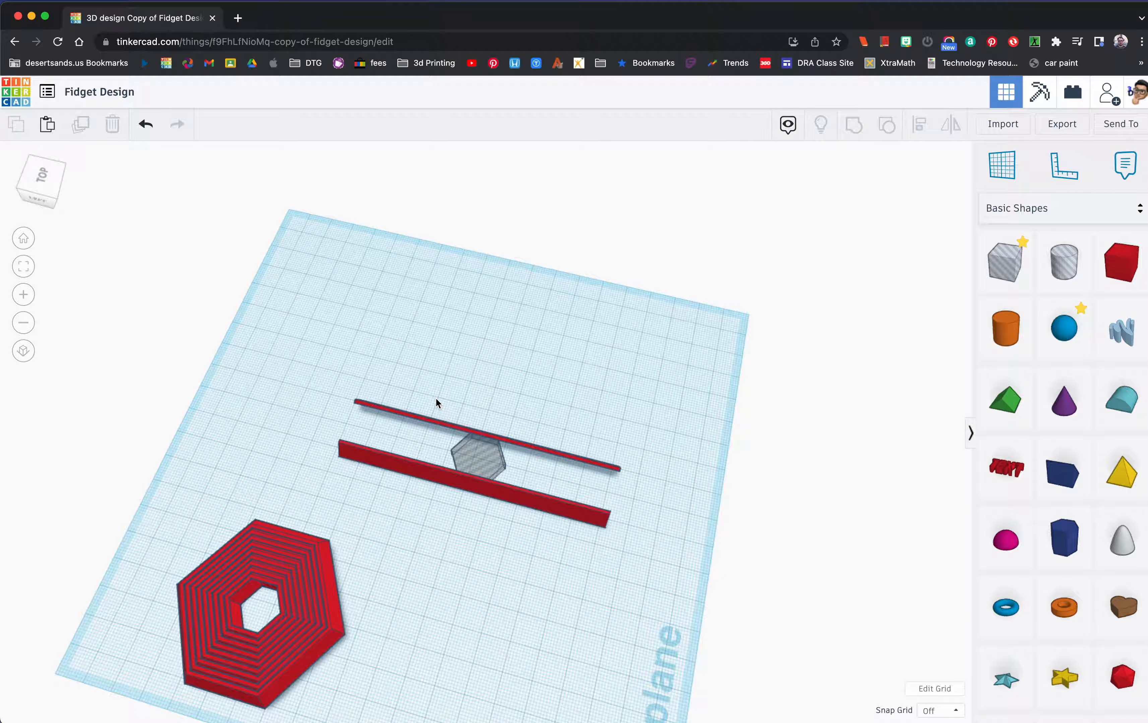
# Duplicate the two tilted boxes in place and rotate the copied pair -60° around the polygon hole
pyautogui.moveTo(416, 473); pyautogui.dragTo(417, 474)
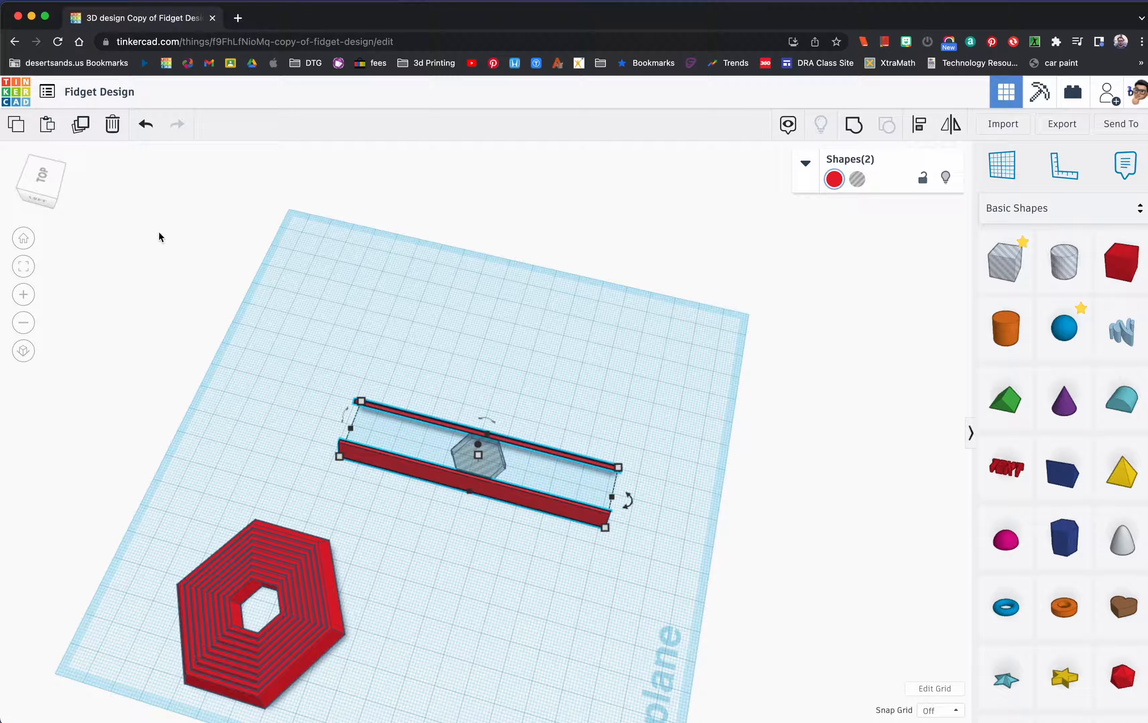
pyautogui.click(80, 125)
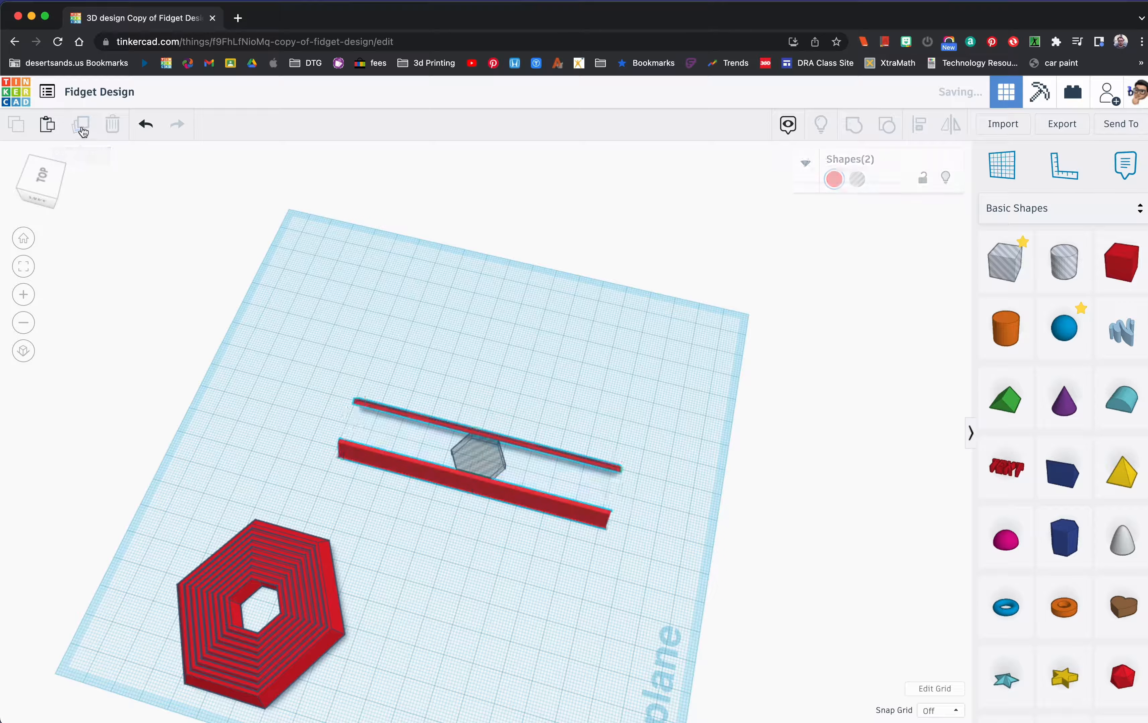
pyautogui.moveTo(626, 513)
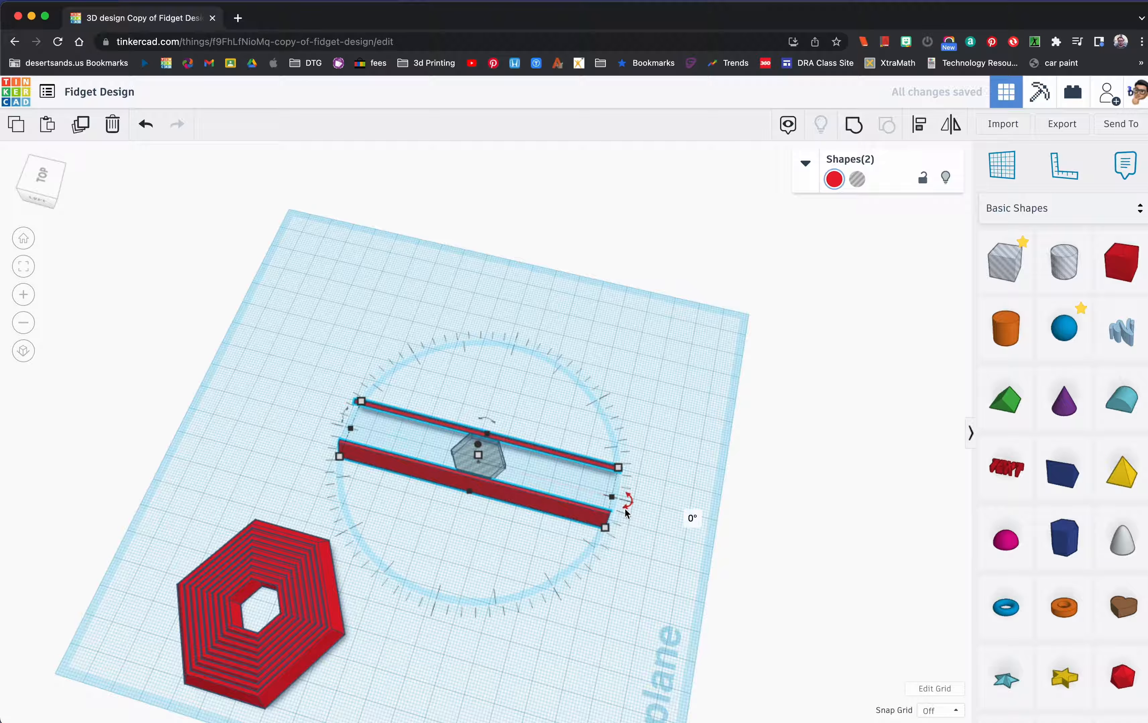
pyautogui.scroll(5, 626, 509)
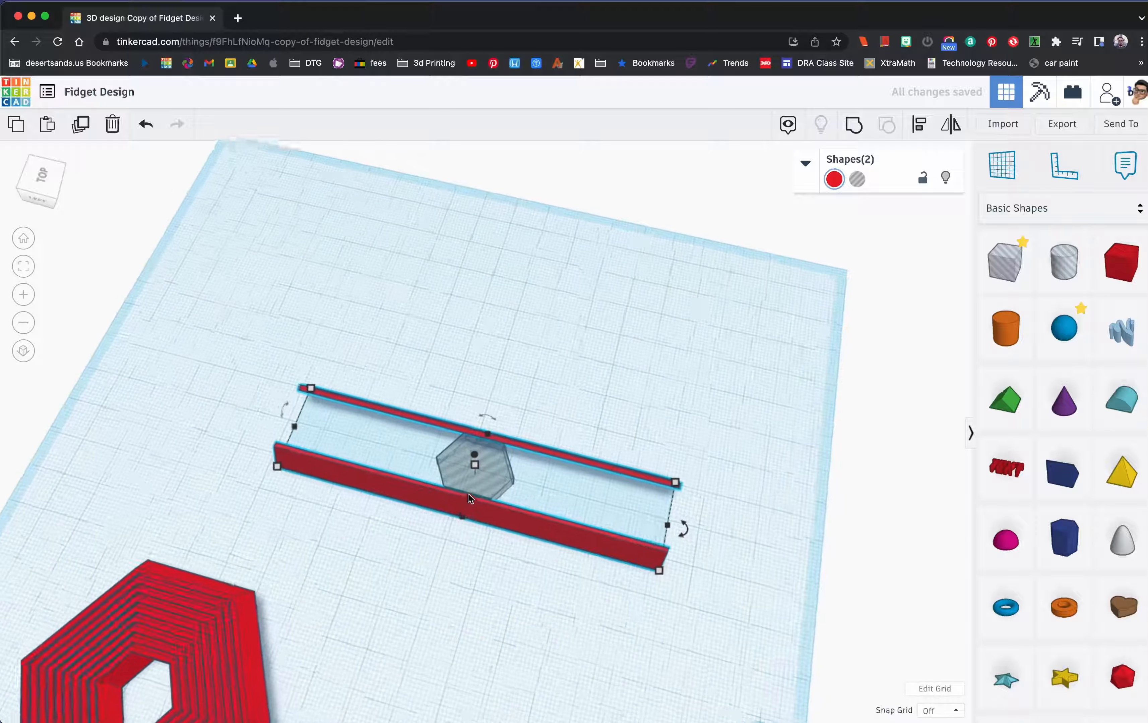
pyautogui.moveTo(705, 539); pyautogui.dragTo(657, 325)
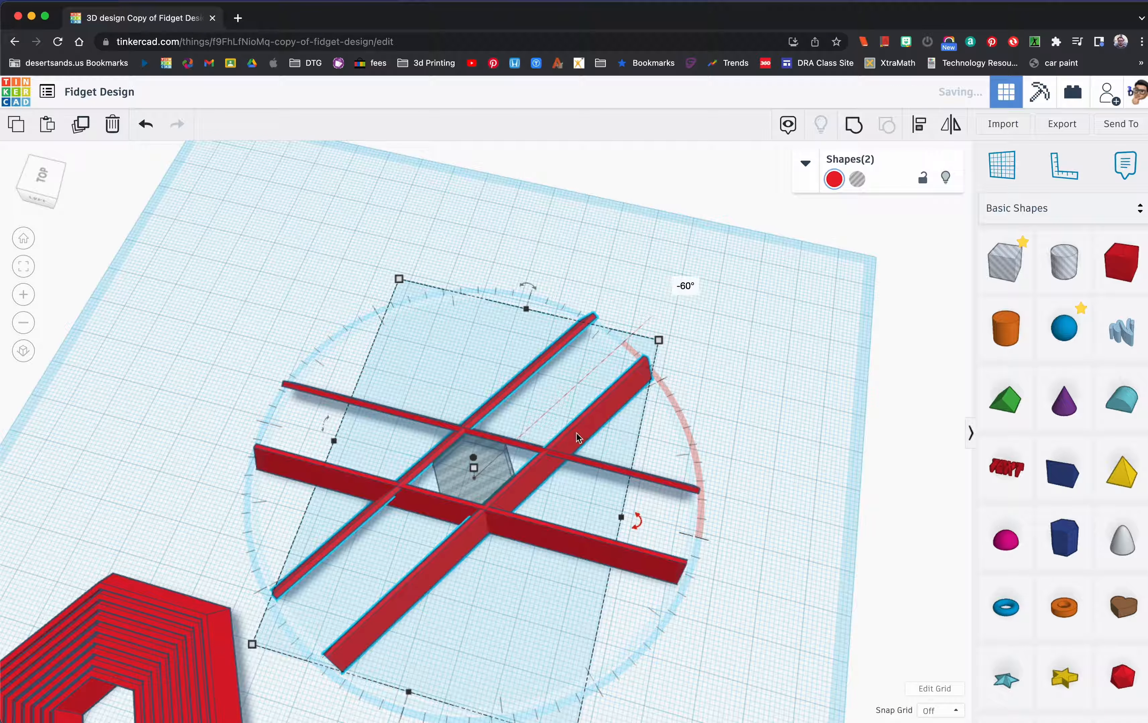
# Duplicate the rotated pair with the same rotation repeated, so tilted boxes line the polygon hole's remaining two sides
pyautogui.scroll(8, 540, 473)
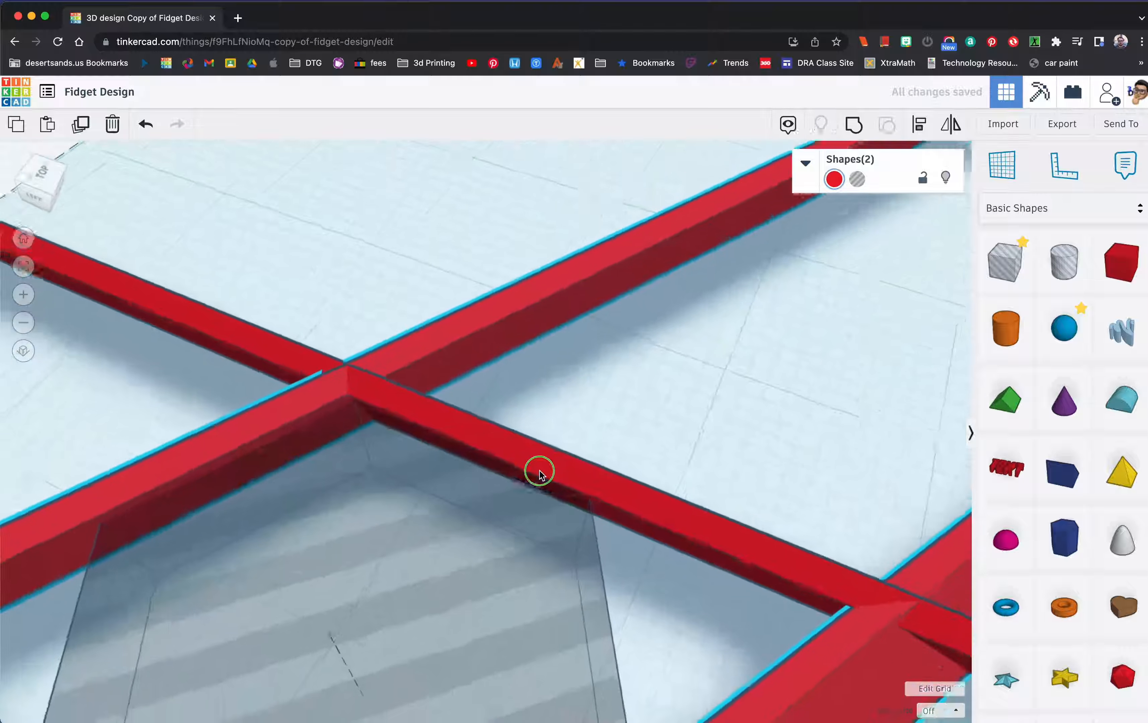
pyautogui.moveTo(539, 473); pyautogui.dragTo(451, 420, button='right')
pyautogui.scroll(-10, 454, 432)
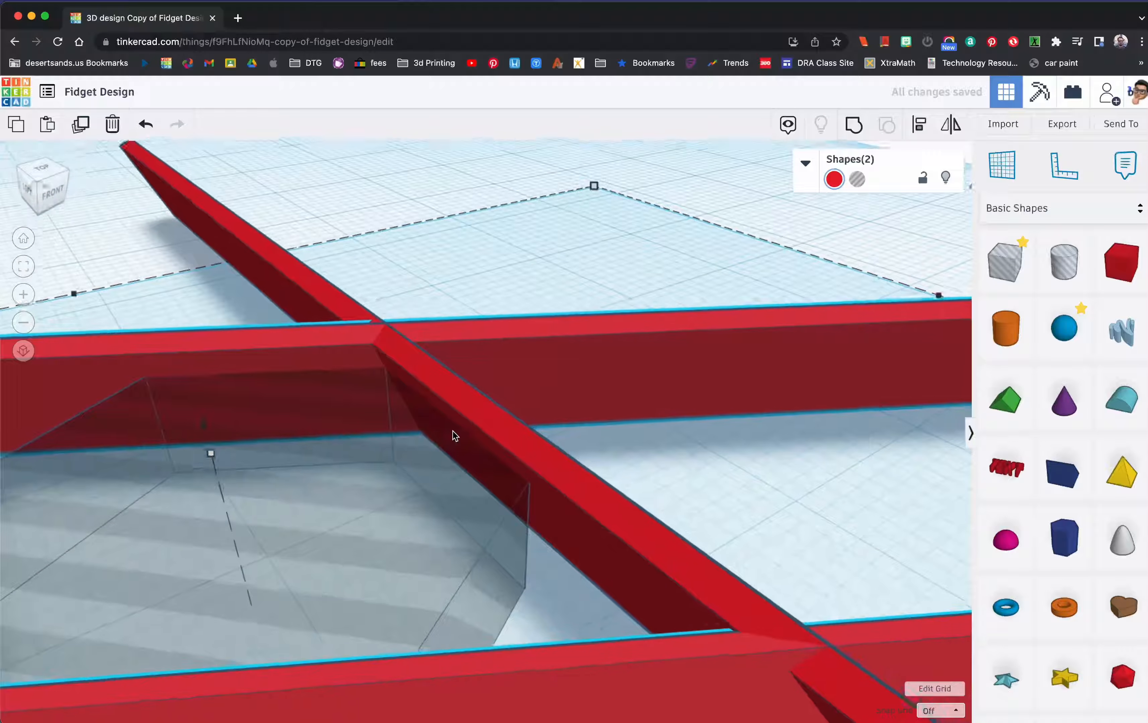
pyautogui.moveTo(471, 439); pyautogui.dragTo(351, 490, button='right')
pyautogui.scroll(-10, 371, 479)
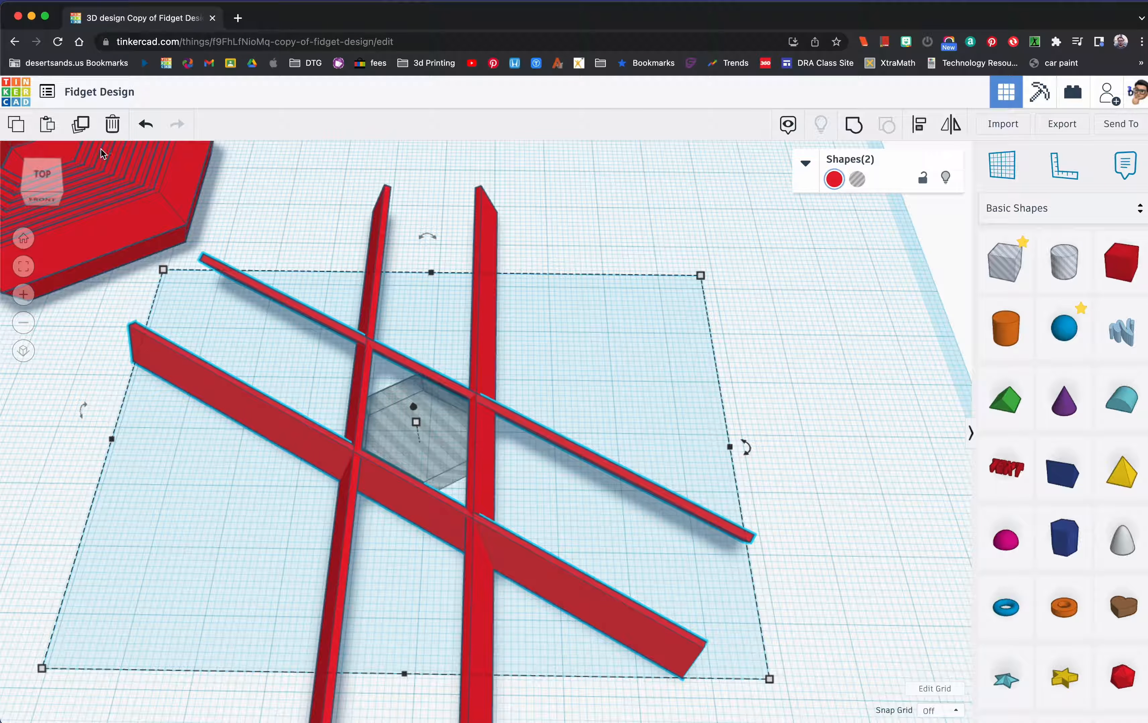
pyautogui.click(82, 129)
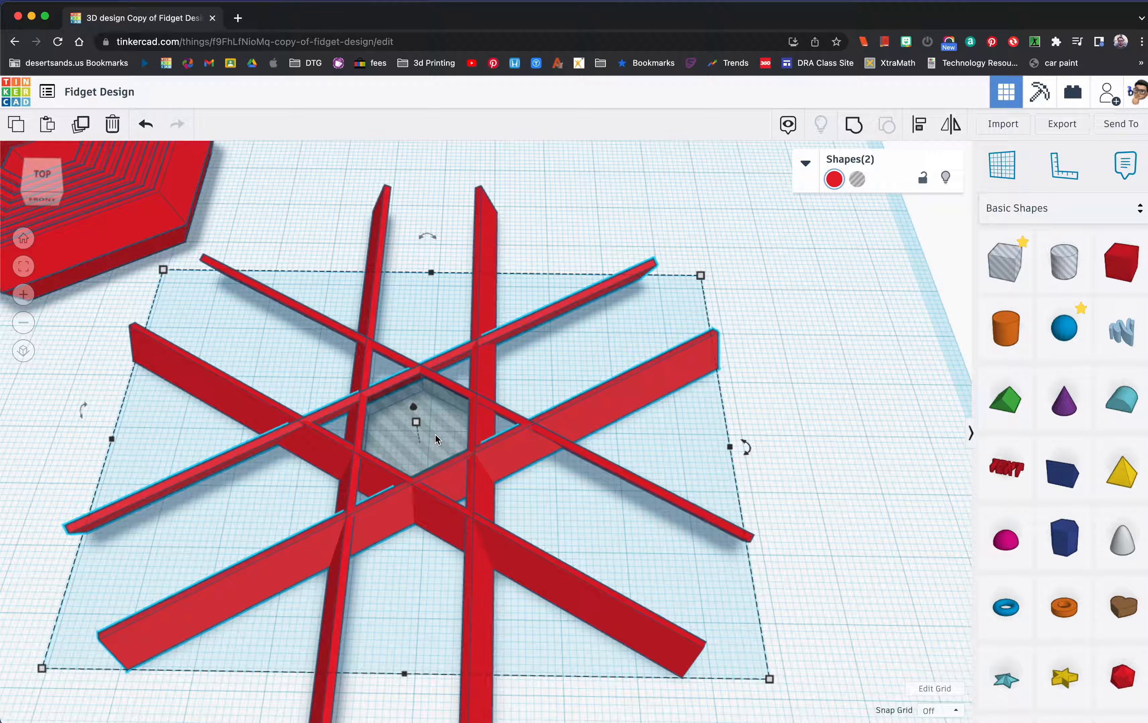
# Examine from several angles how the six tilted boxes meet around the polygon hole
pyautogui.scroll(6, 436, 438)
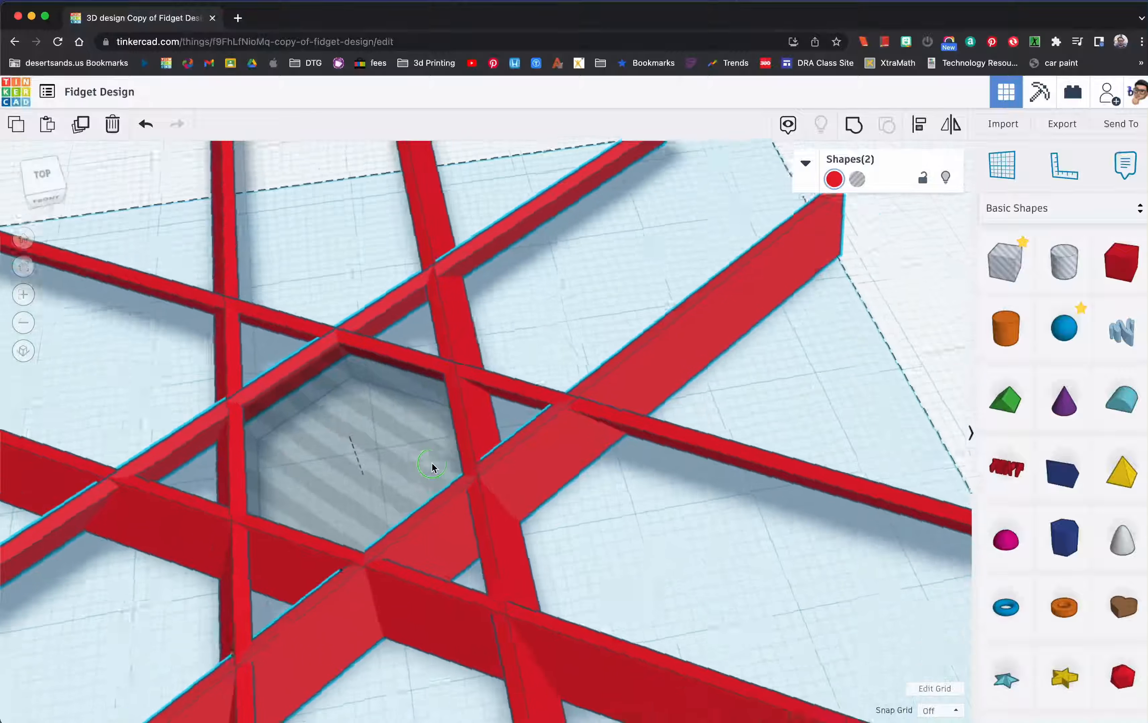
pyautogui.moveTo(432, 463); pyautogui.dragTo(659, 433, button='right')
pyautogui.moveTo(528, 504)
pyautogui.mouseDown(button='right')
pyautogui.moveTo(504, 464)
pyautogui.moveTo(365, 479)
pyautogui.moveTo(561, 502)
pyautogui.moveTo(521, 518)
pyautogui.mouseUp(button='right')
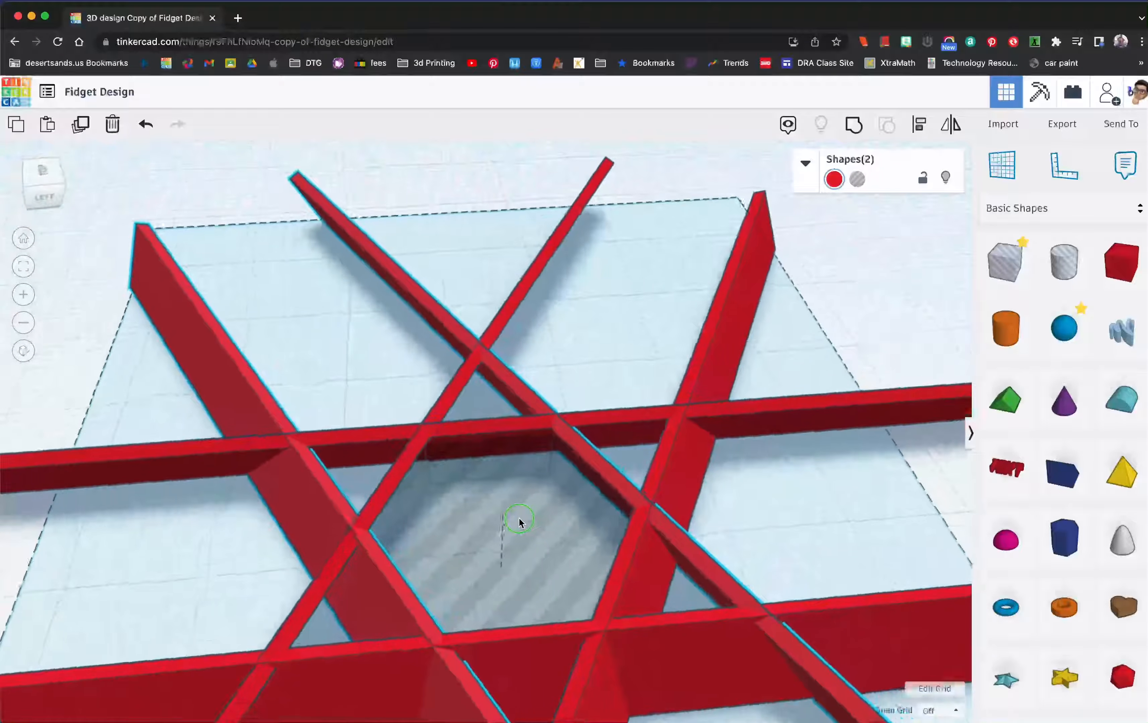
pyautogui.scroll(-3, 521, 512)
pyautogui.scroll(-2, 520, 512)
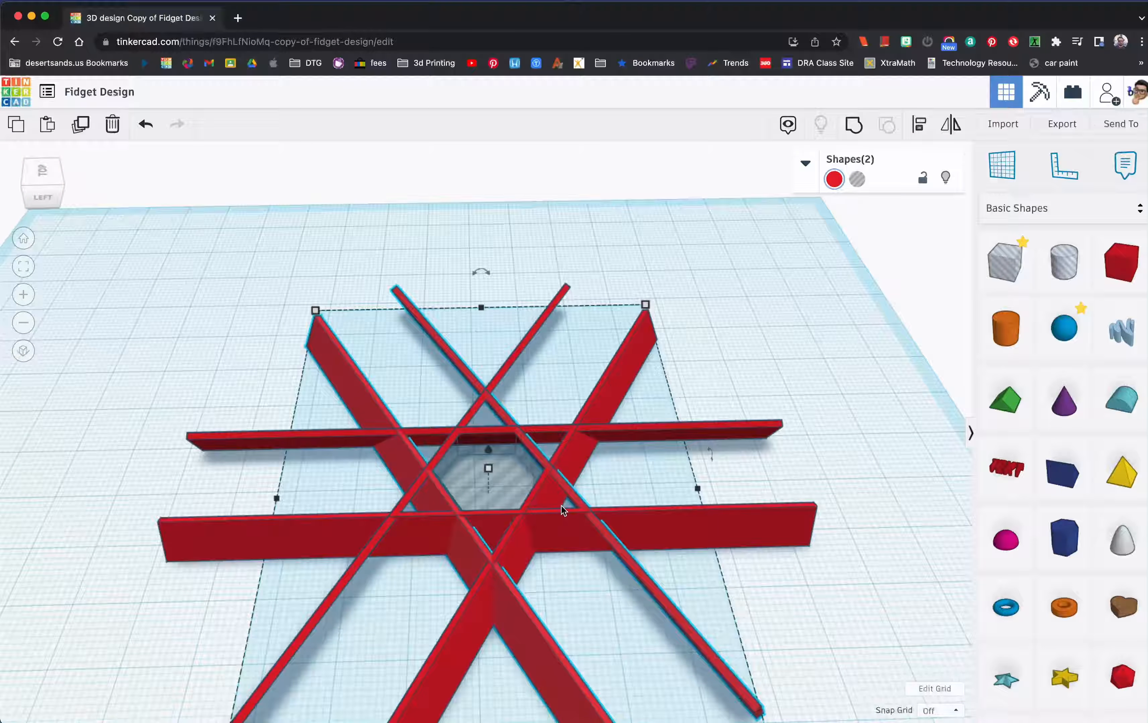
pyautogui.scroll(-2, 561, 506)
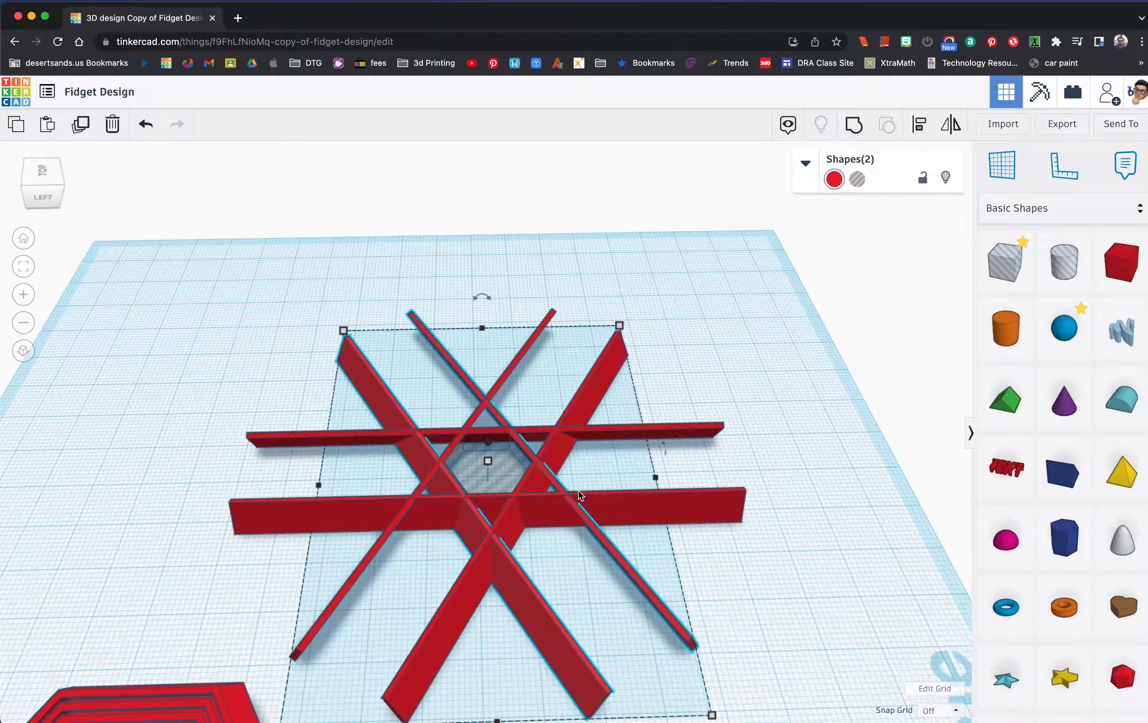
pyautogui.moveTo(587, 490); pyautogui.dragTo(586, 495, button='right')
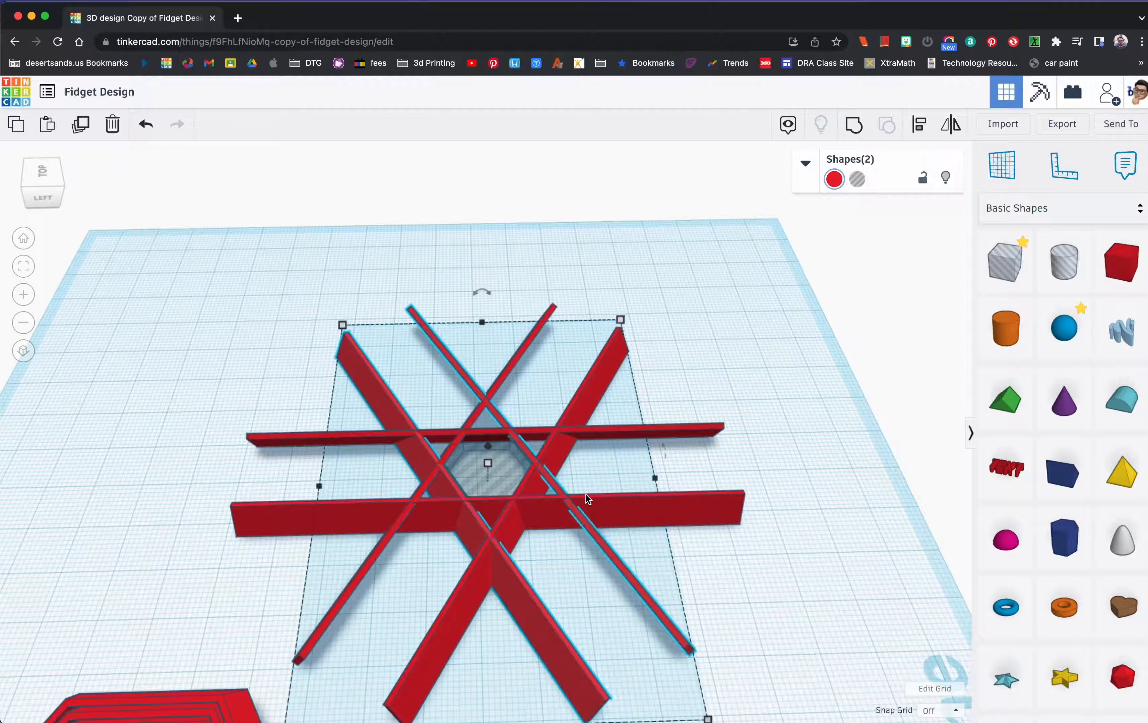
# Duplicate all six tilted boxes together with the polygon hole and move the copy well away from the original
pyautogui.click(760, 477)
pyautogui.moveTo(289, 343); pyautogui.dragTo(695, 575)
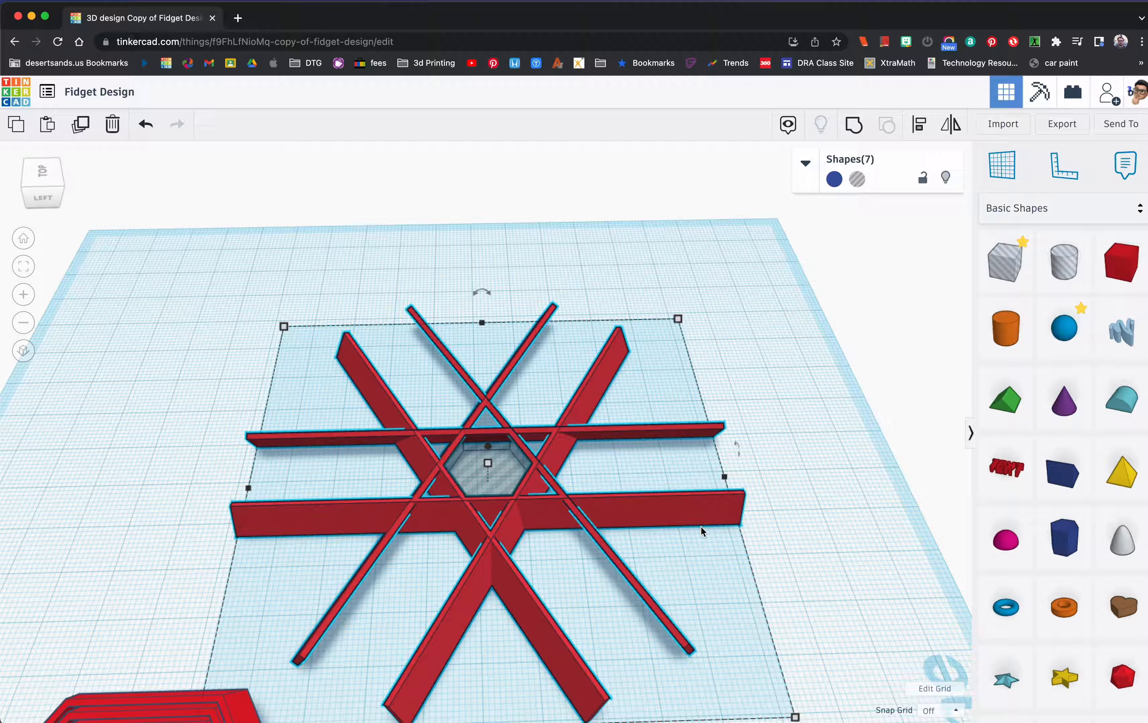
pyautogui.scroll(-3, 699, 535)
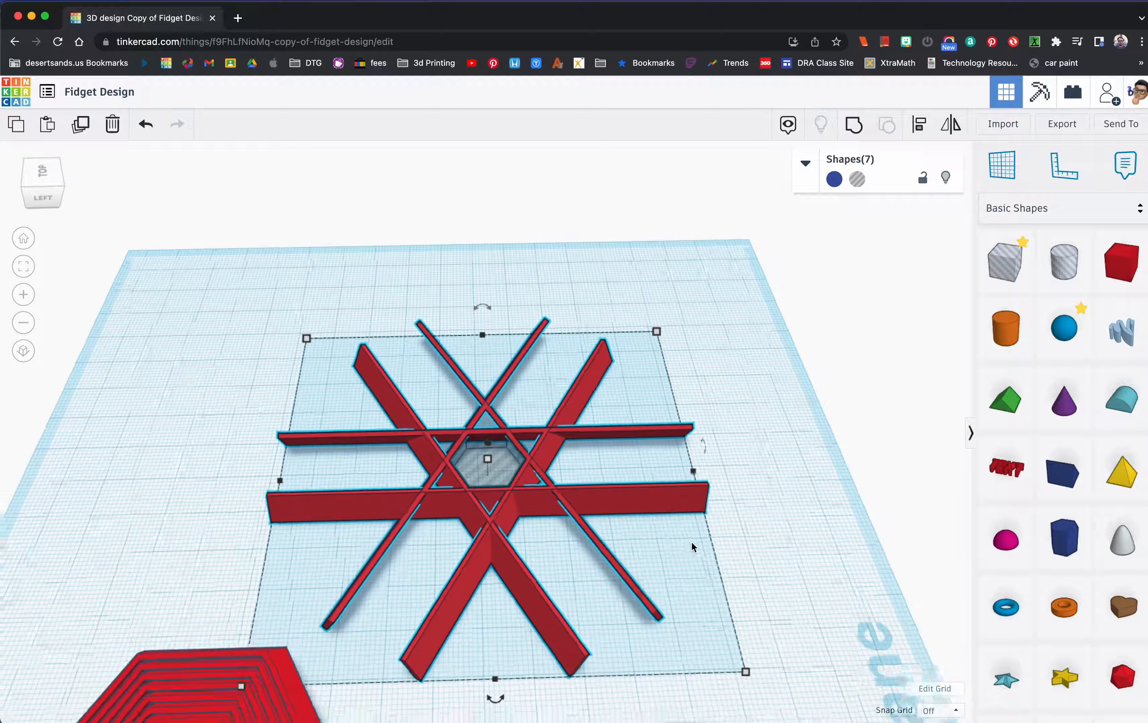
pyautogui.scroll(3, 691, 543)
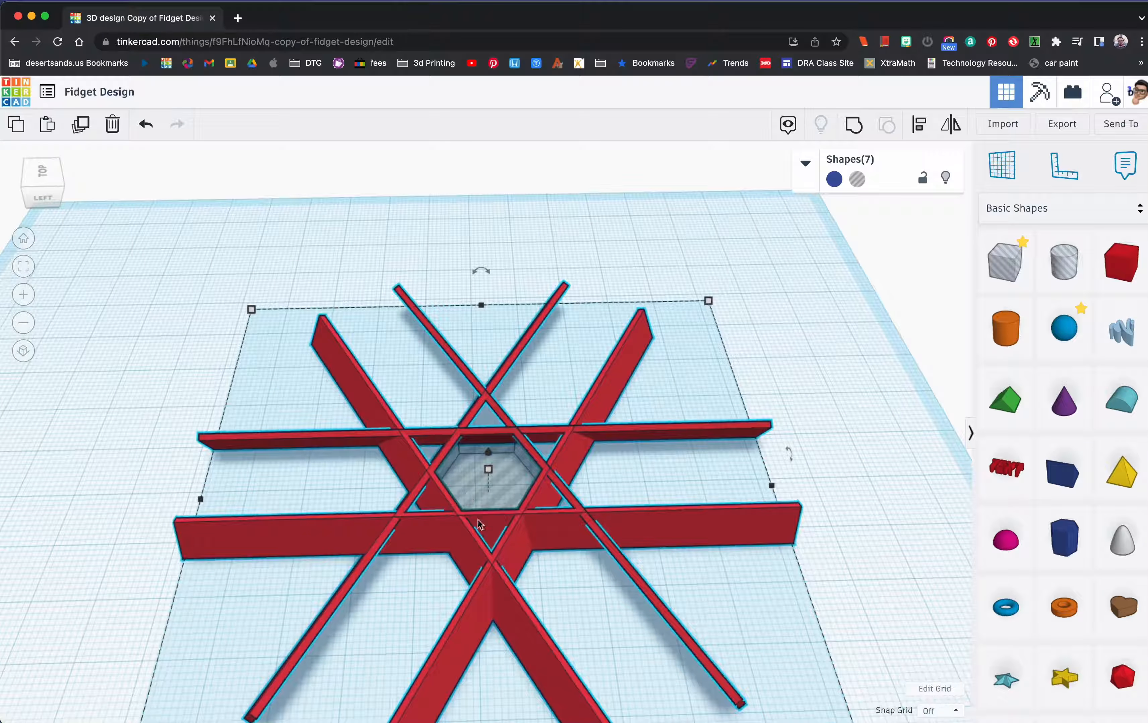
pyautogui.click(76, 126)
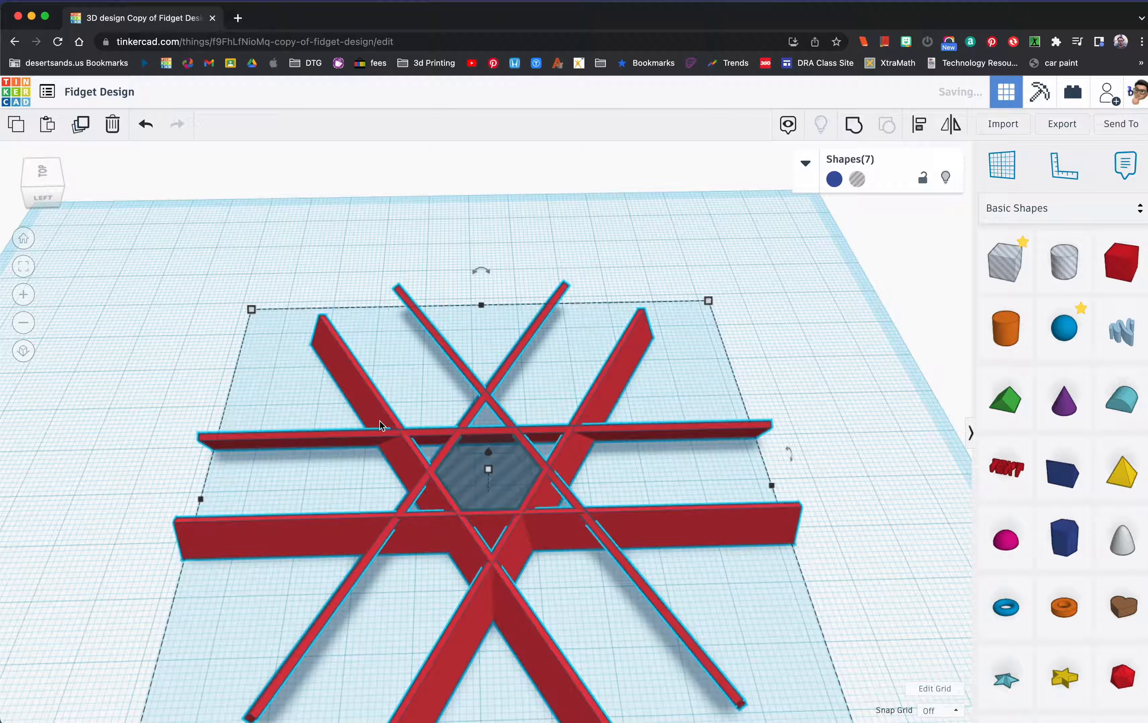
pyautogui.moveTo(553, 529); pyautogui.dragTo(1, 163)
pyautogui.click(181, 277)
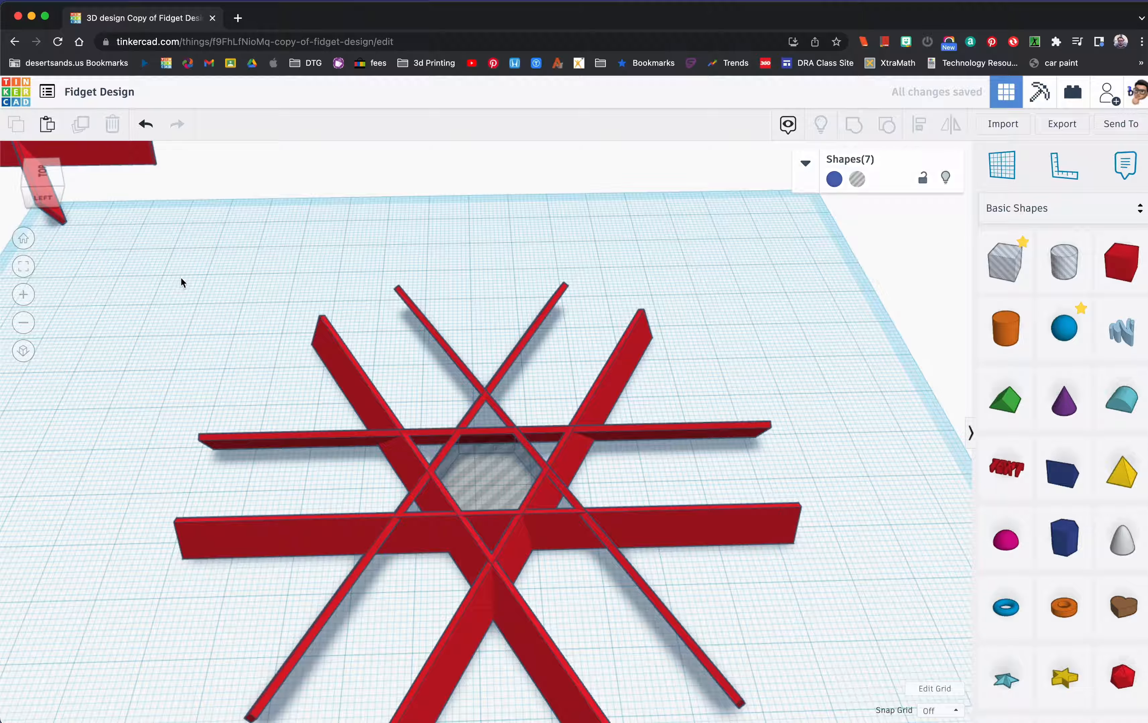
# Add a hole box beside the tilted boxes around the polygon hole and set its length to 100 mm
pyautogui.scroll(-3, 394, 428)
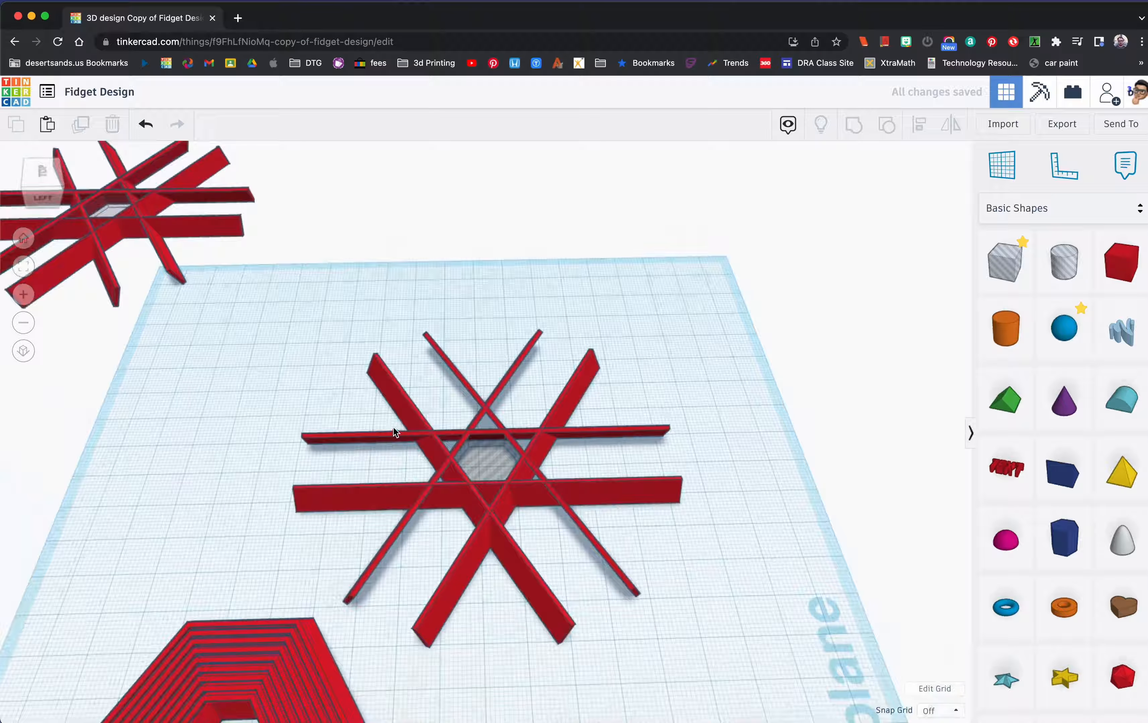
pyautogui.scroll(5, 463, 447)
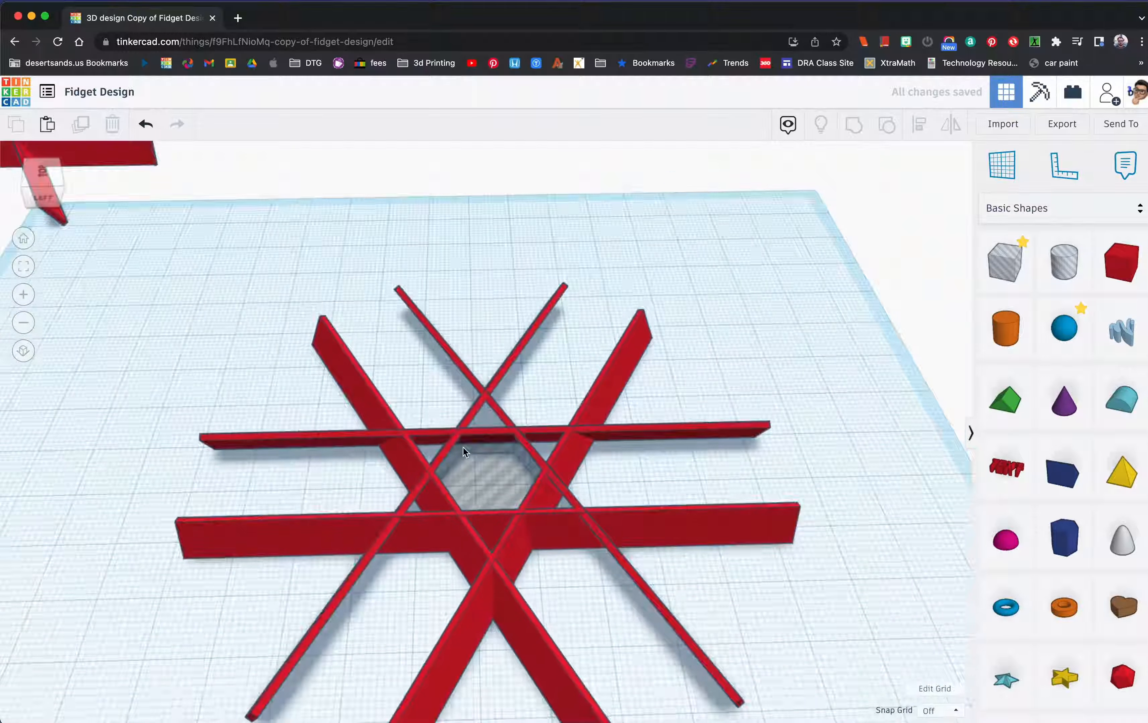
pyautogui.moveTo(1005, 265); pyautogui.dragTo(480, 246)
pyautogui.click(535, 276)
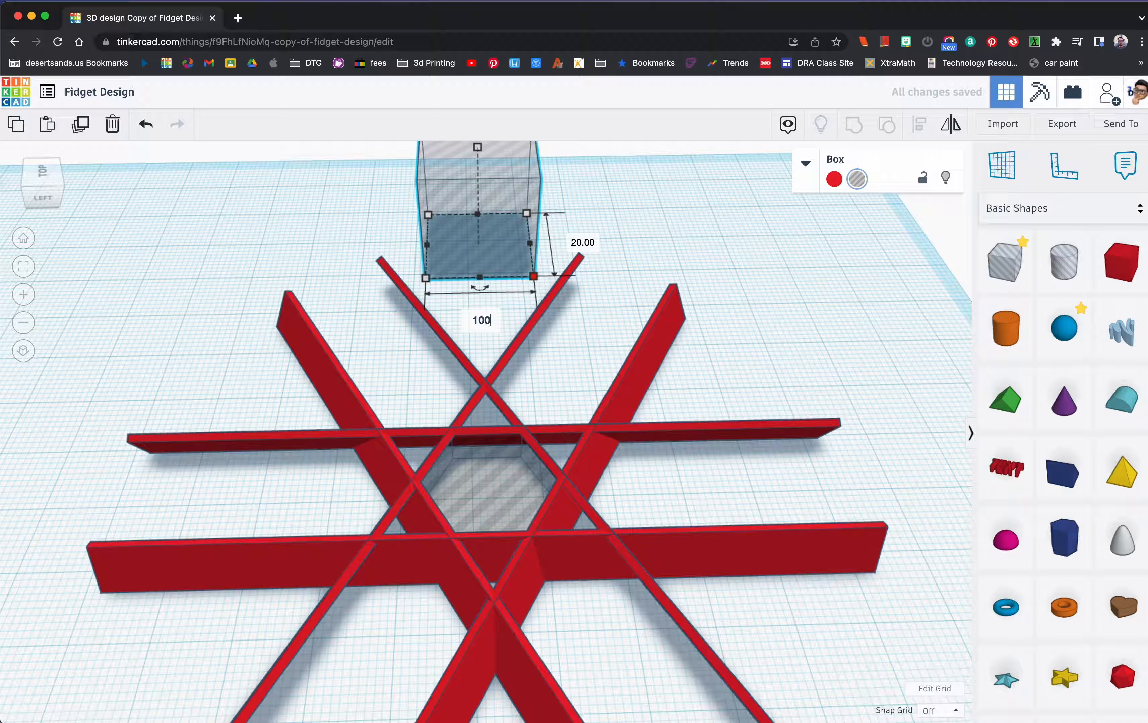
pyautogui.press('Return')
# Move the hole box over the arms on one side of the polygon hole and widen it to cover them
pyautogui.moveTo(583, 248); pyautogui.dragTo(471, 287, button='right')
pyautogui.moveTo(840, 406); pyautogui.dragTo(487, 359)
pyautogui.scroll(-3, 710, 423)
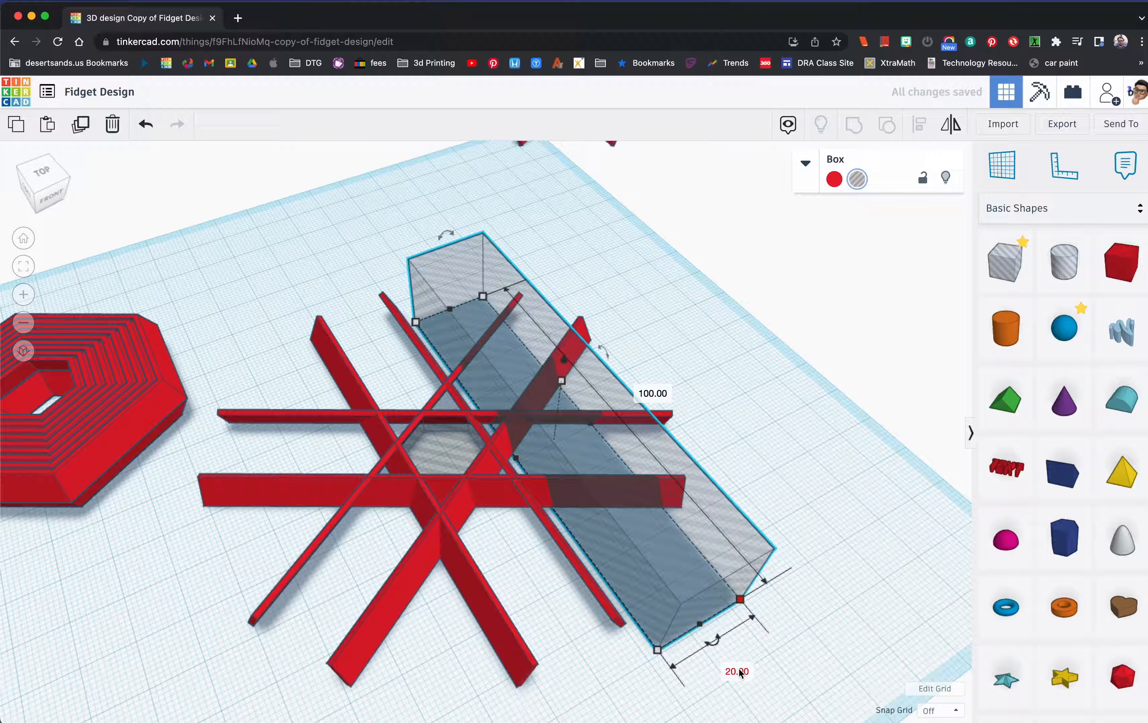
pyautogui.press('Return')
pyautogui.moveTo(736, 623); pyautogui.dragTo(640, 589, button='right')
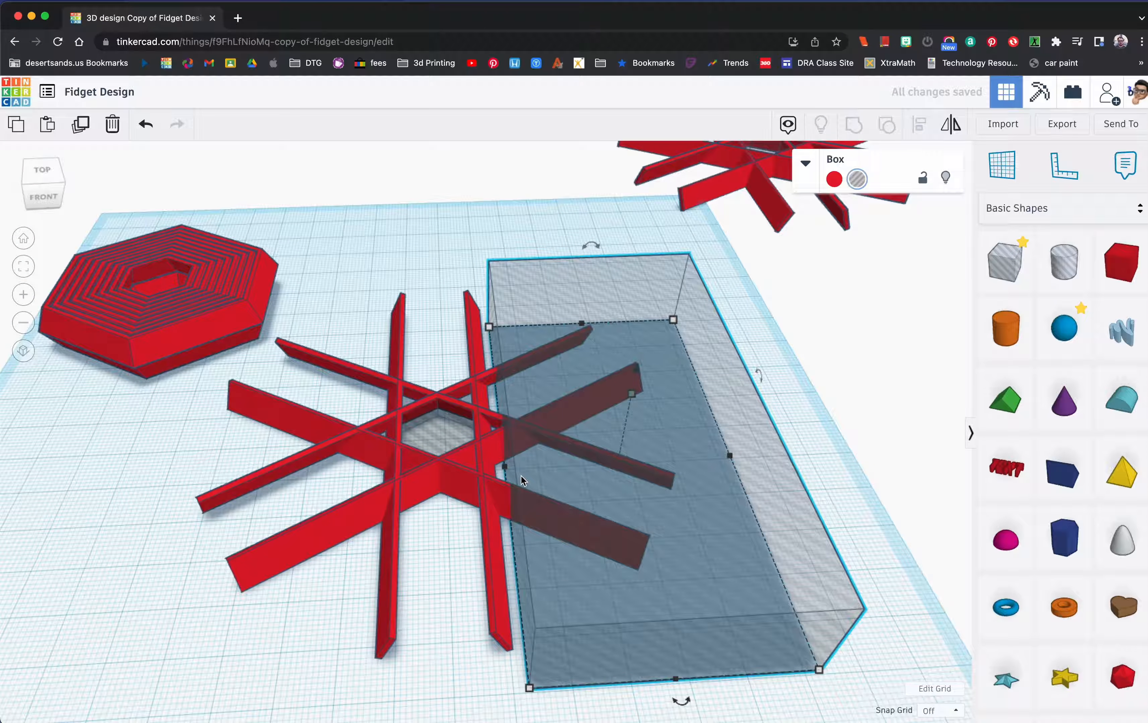
# Tilt the hole box by 25° and move it against the outer face of the adjacent tilted red box
pyautogui.moveTo(591, 245); pyautogui.dragTo(571, 186)
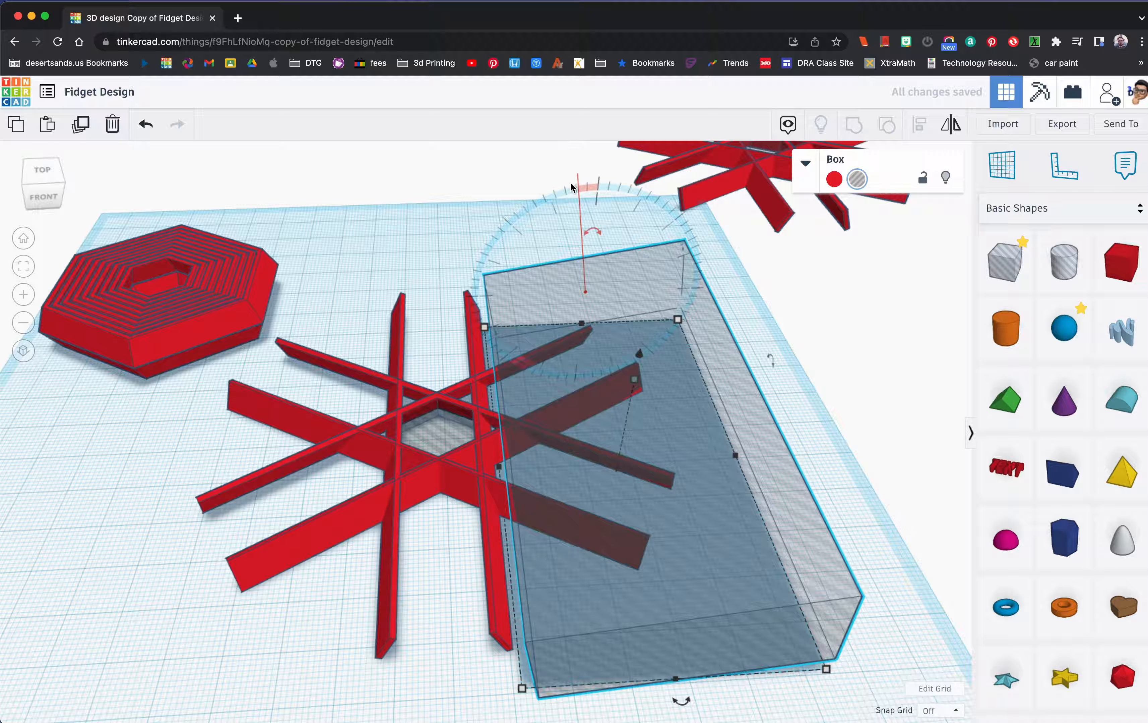
pyautogui.press('super+z')
pyautogui.scroll(-3, 585, 259)
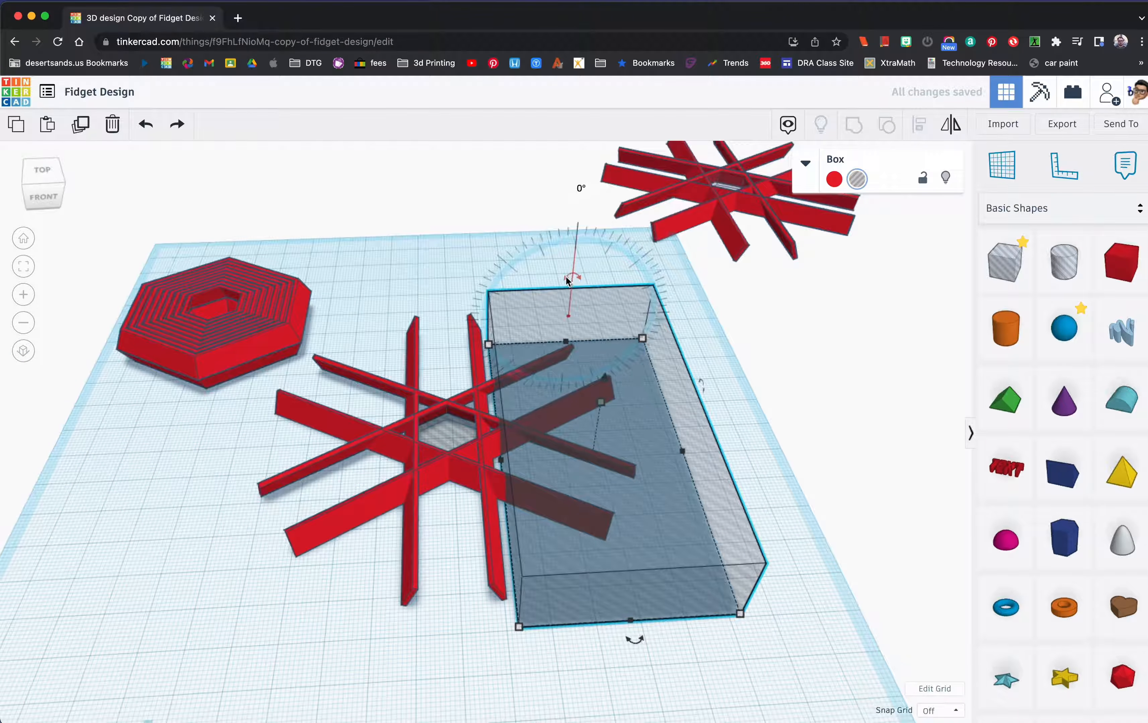
pyautogui.moveTo(569, 277); pyautogui.dragTo(526, 236)
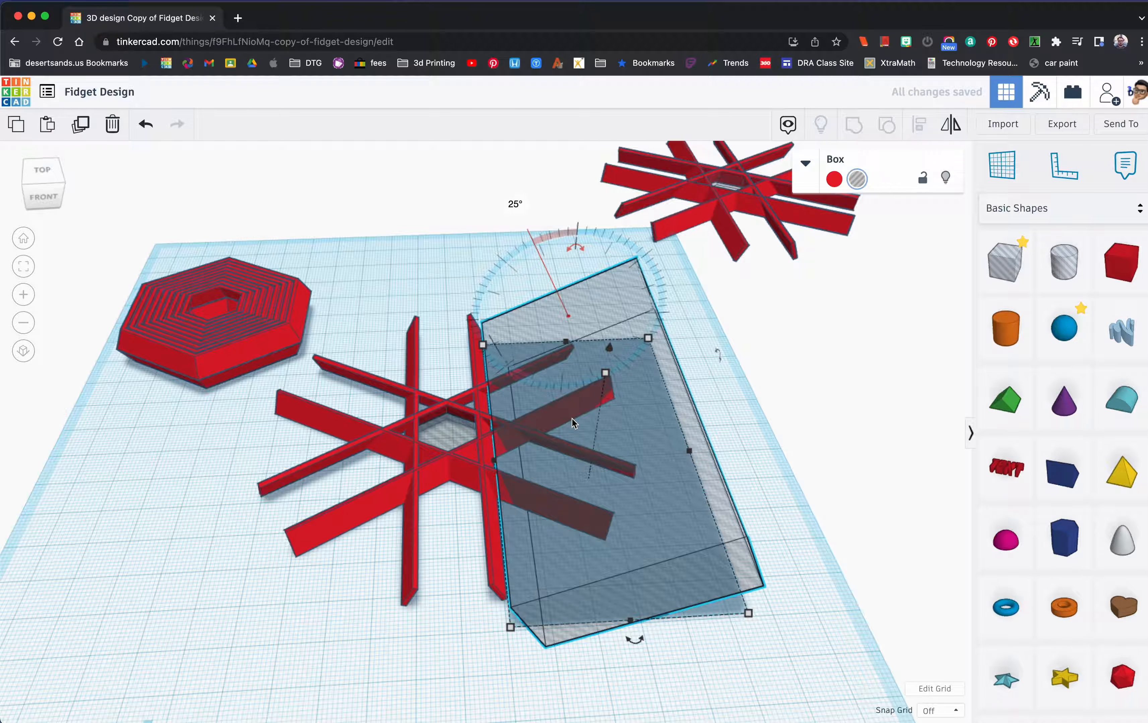
pyautogui.moveTo(604, 476); pyautogui.dragTo(583, 450)
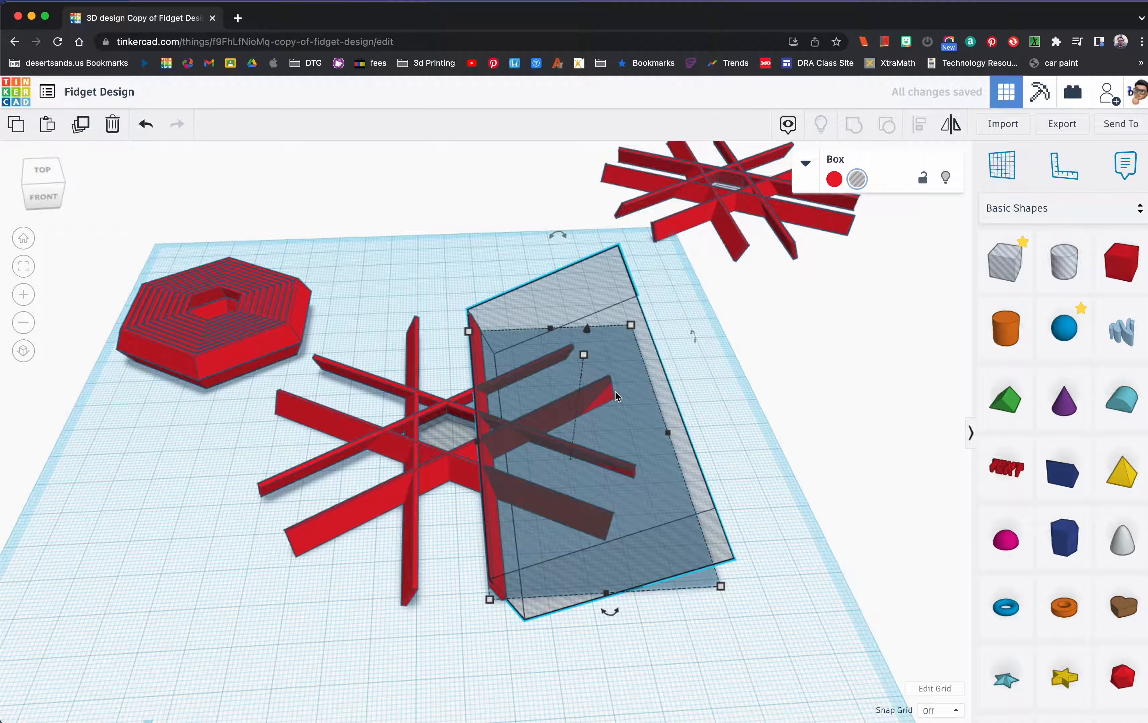
pyautogui.scroll(10, 605, 397)
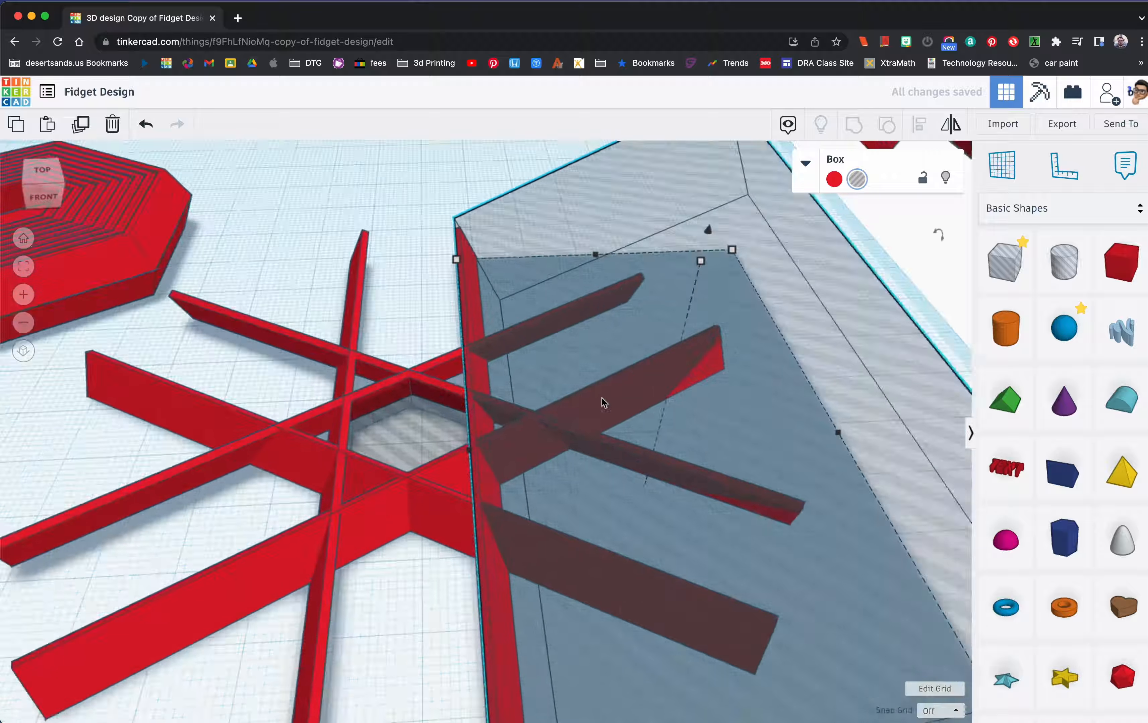
pyautogui.scroll(-10, 833, 374)
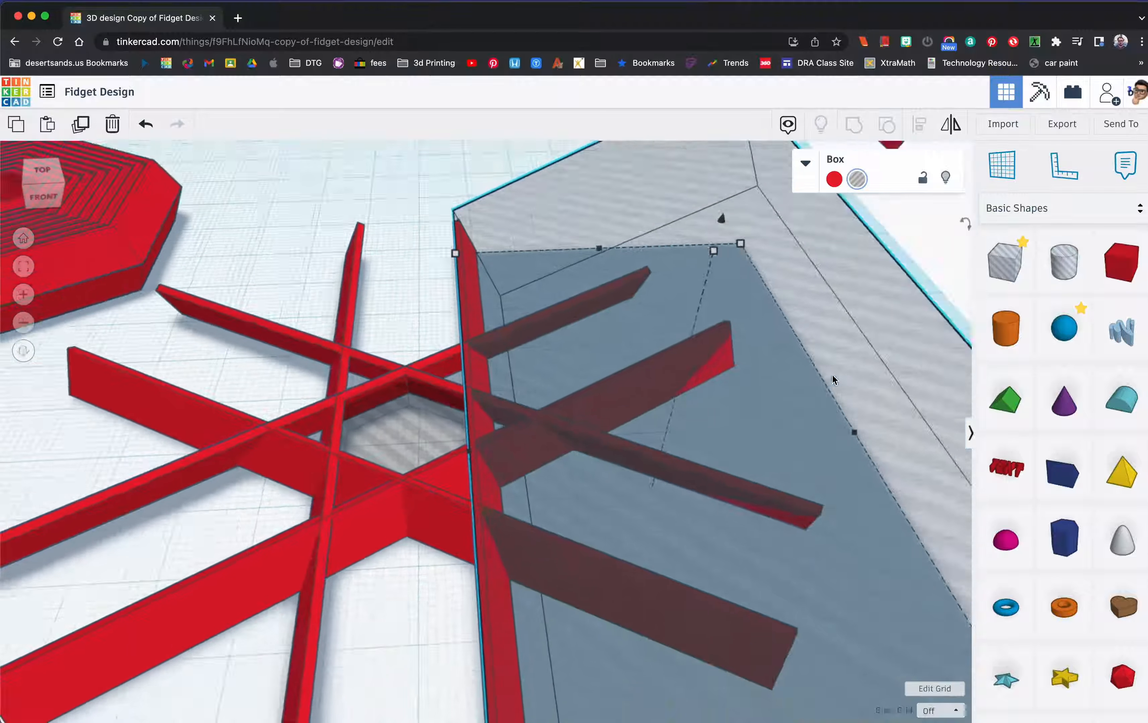
pyautogui.scroll(-2, 812, 388)
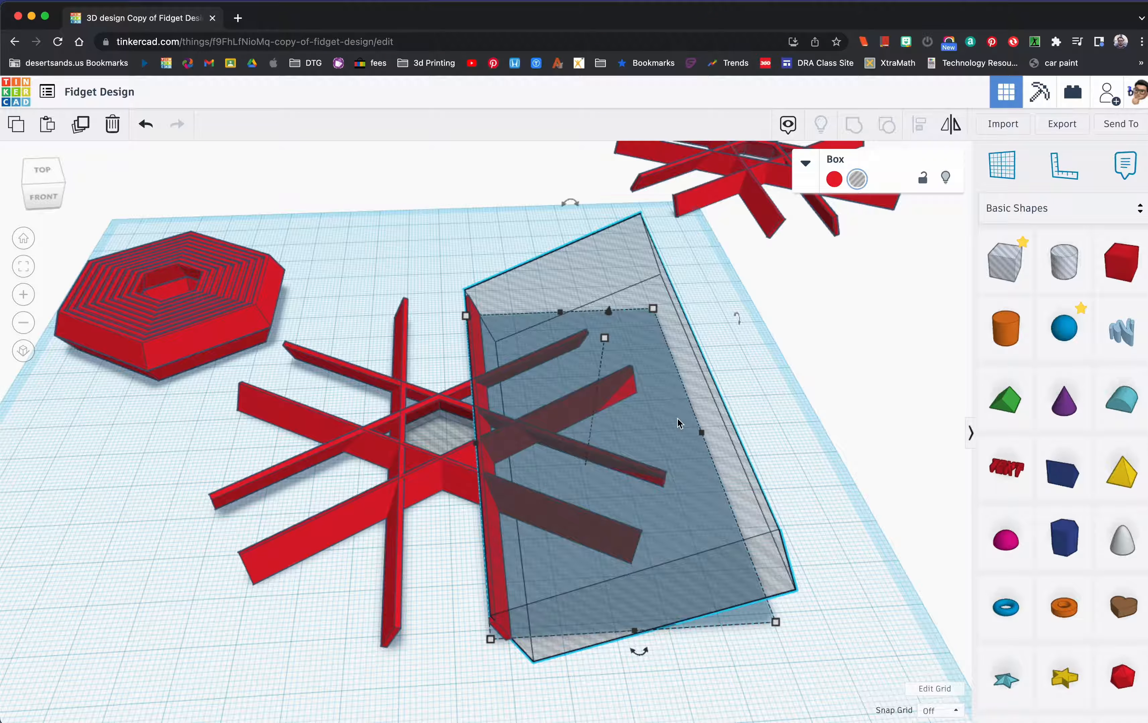
# Duplicate the tilted hole box in place and rotate the copy back until it stands level with the workplane
pyautogui.click(679, 422)
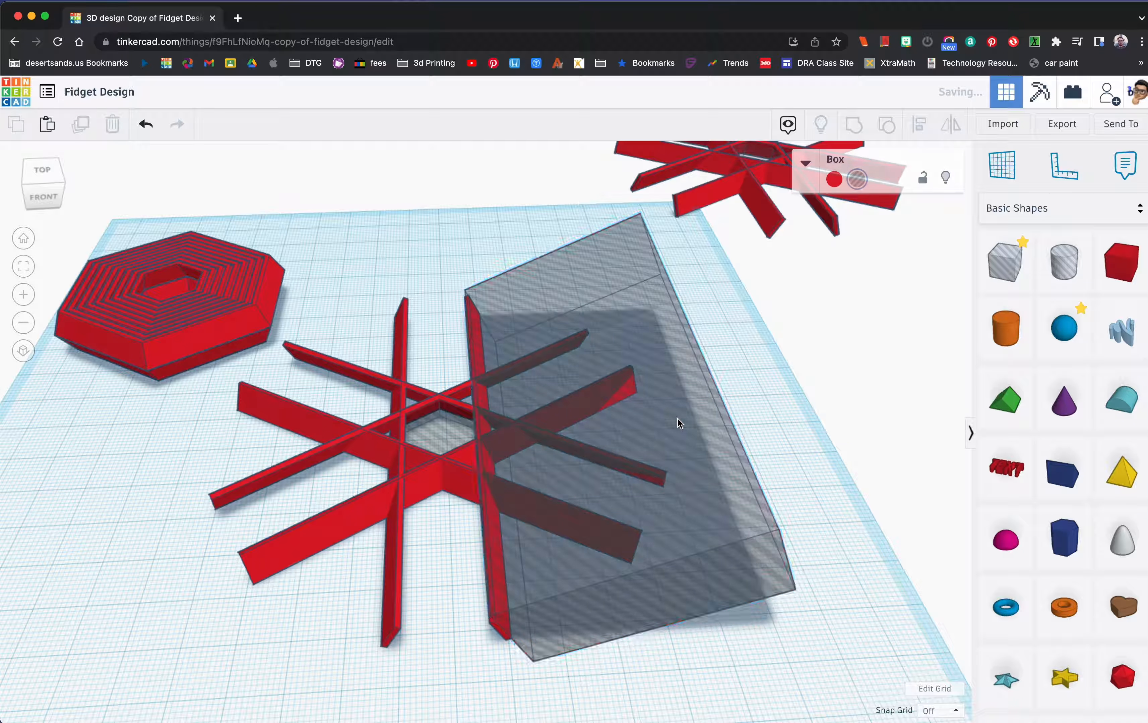
pyautogui.click(577, 203)
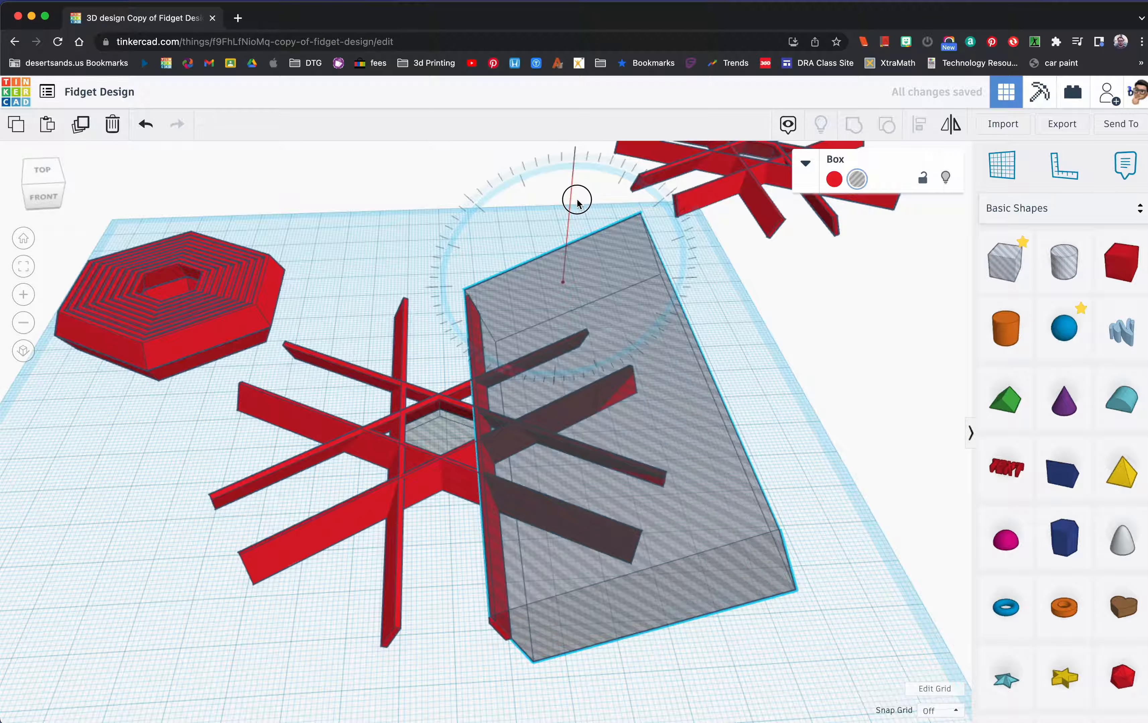
pyautogui.moveTo(596, 190); pyautogui.dragTo(622, 170)
pyautogui.scroll(-5, 681, 304)
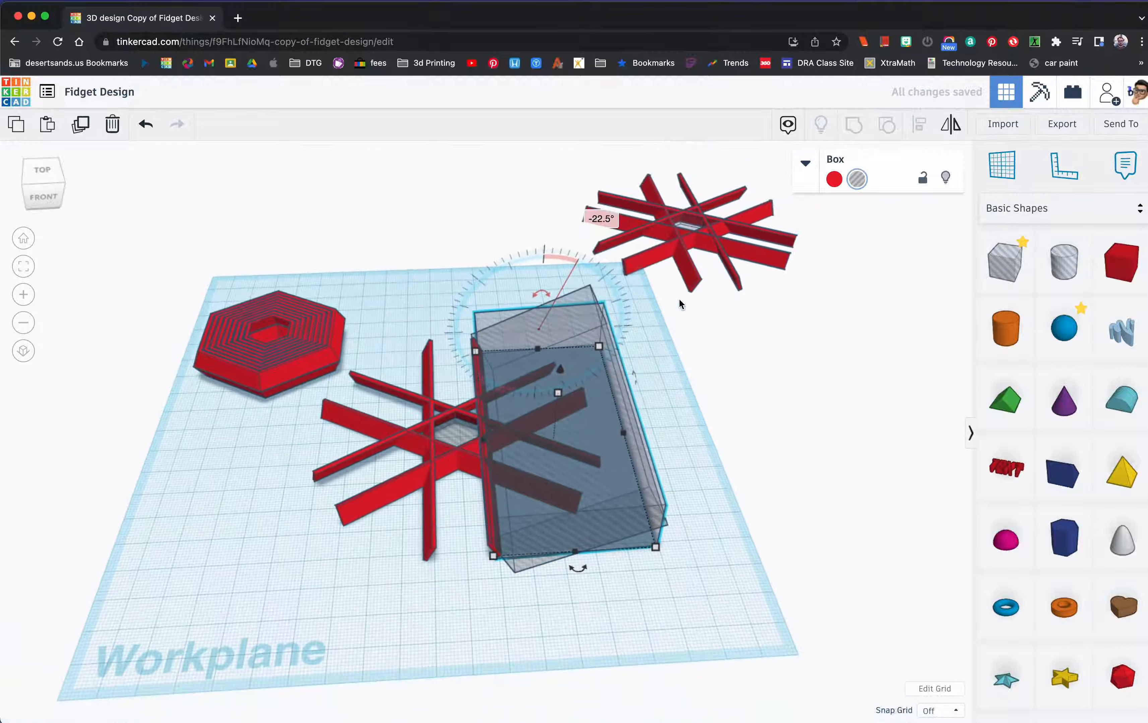
pyautogui.press('super+z')
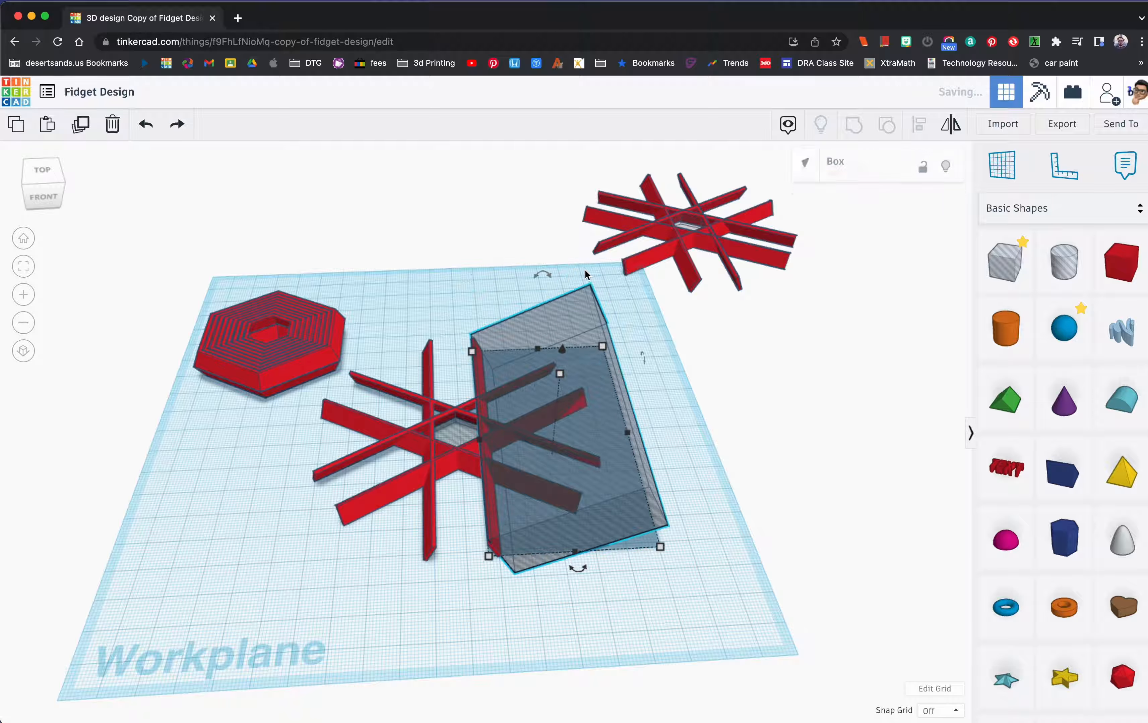
pyautogui.moveTo(551, 277); pyautogui.dragTo(597, 251)
pyautogui.moveTo(585, 352); pyautogui.dragTo(674, 320, button='right')
pyautogui.moveTo(492, 347); pyautogui.dragTo(537, 357, button='right')
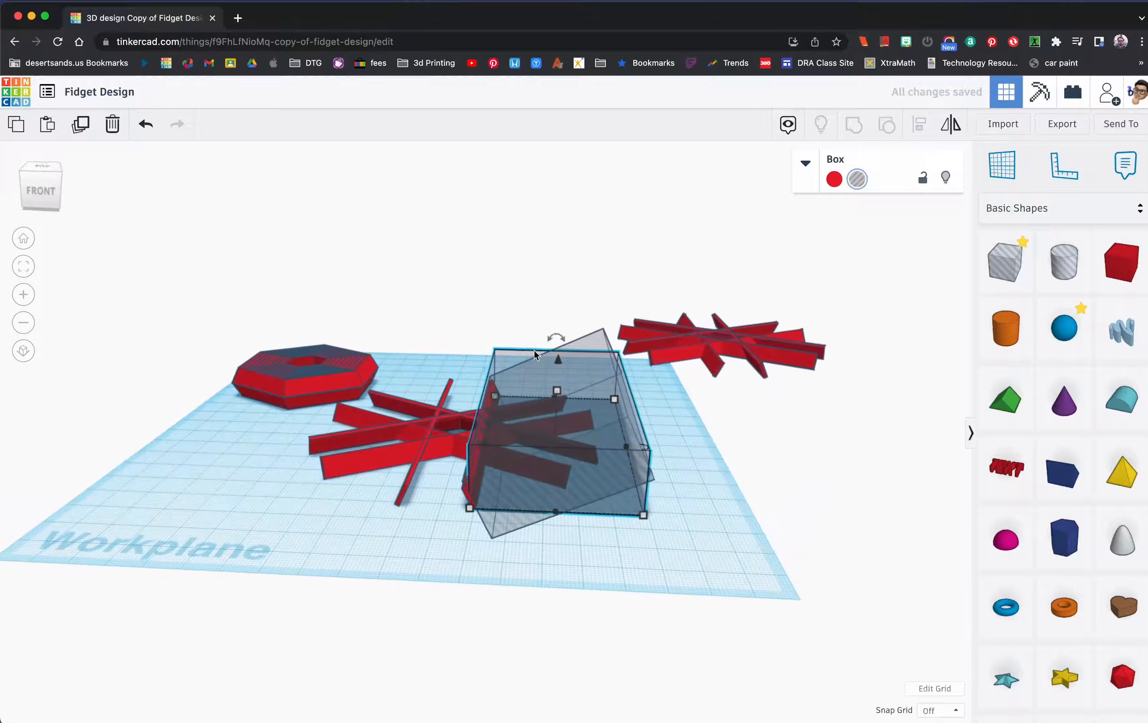
# Select the tilted and level hole boxes together and group them into one cutting shape
pyautogui.click(539, 323)
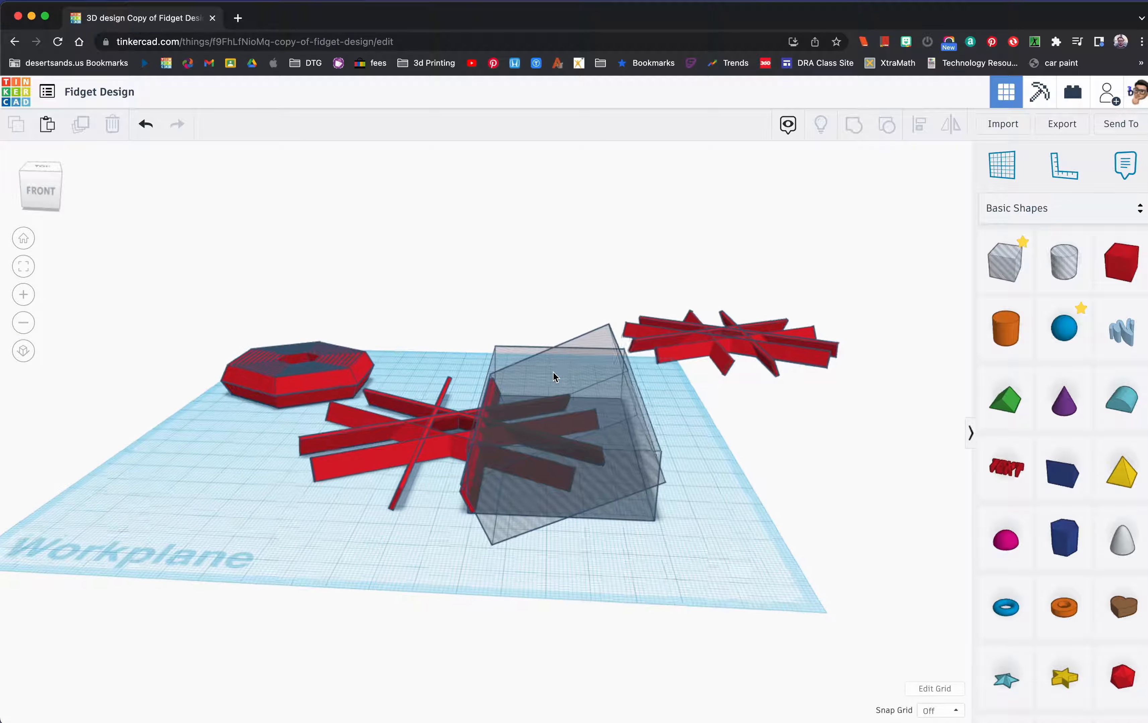
pyautogui.scroll(5, 548, 385)
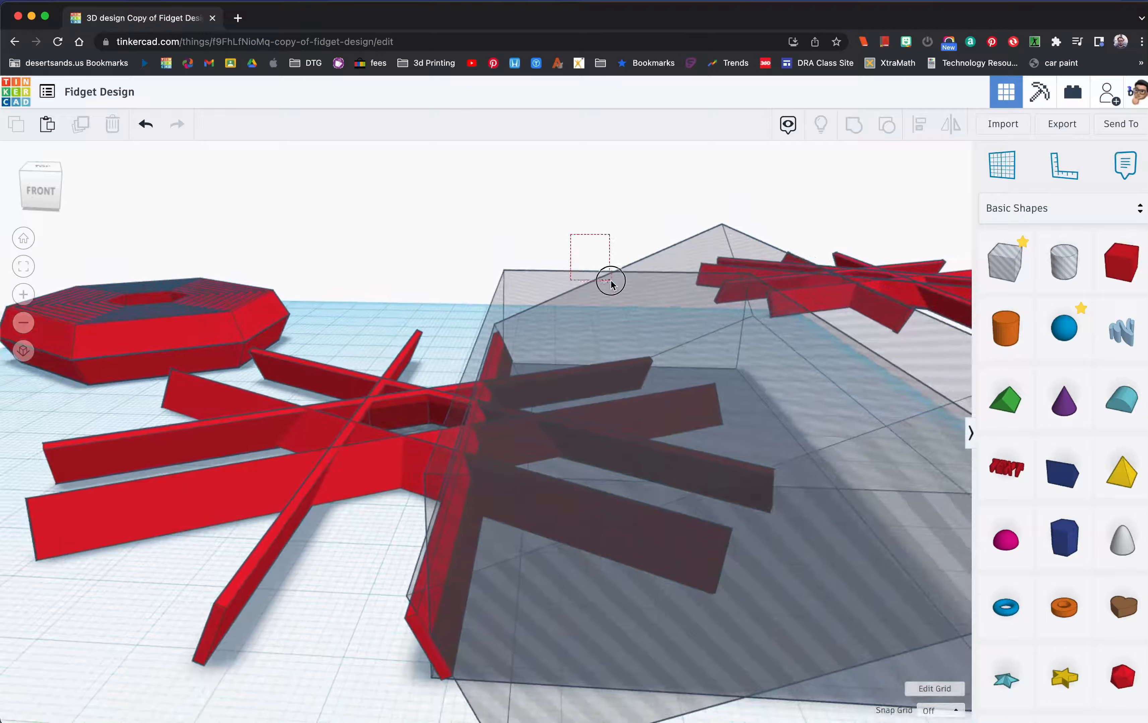
pyautogui.moveTo(611, 282); pyautogui.dragTo(615, 285)
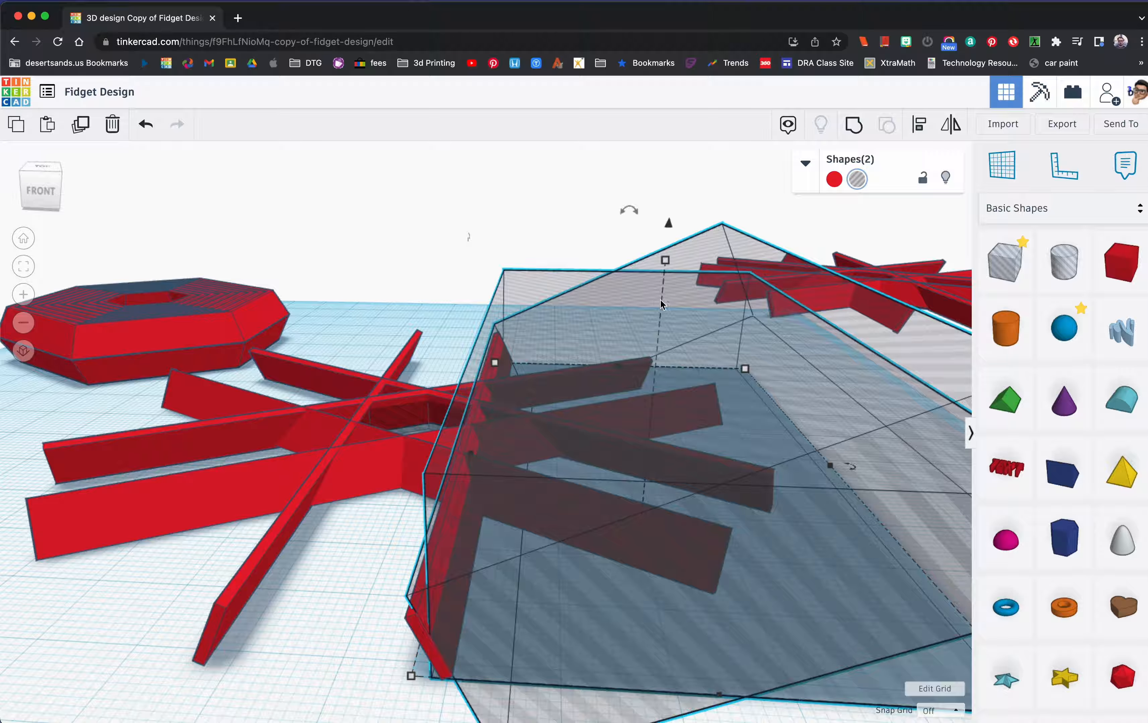
pyautogui.click(855, 128)
# Nudge the tilted red box beside the grouped hole slightly toward the polygon hole
pyautogui.moveTo(639, 392); pyautogui.dragTo(669, 405, button='right')
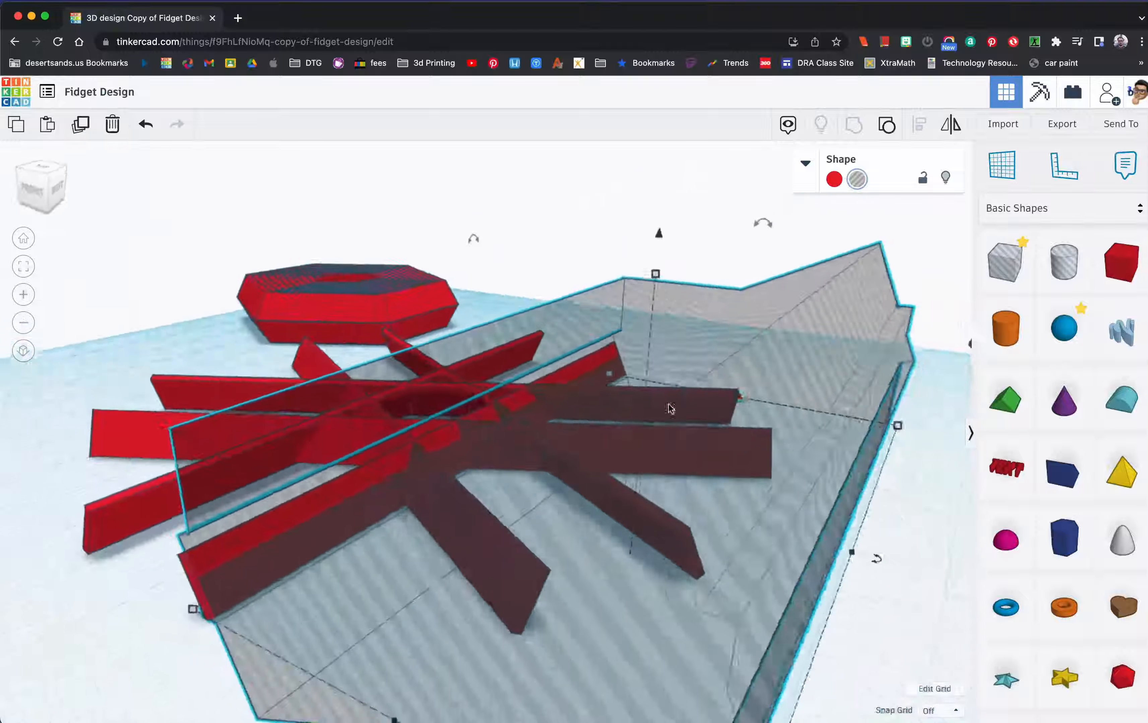
pyautogui.moveTo(517, 433); pyautogui.dragTo(391, 442, button='right')
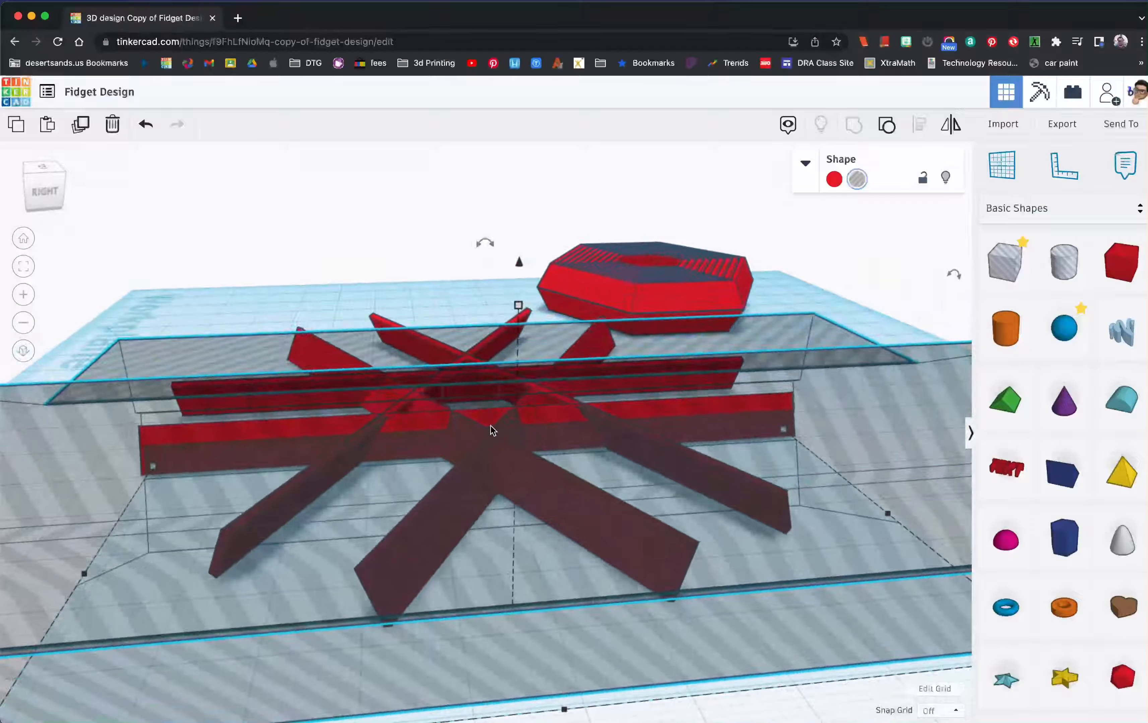
pyautogui.moveTo(451, 422); pyautogui.dragTo(552, 545, button='right')
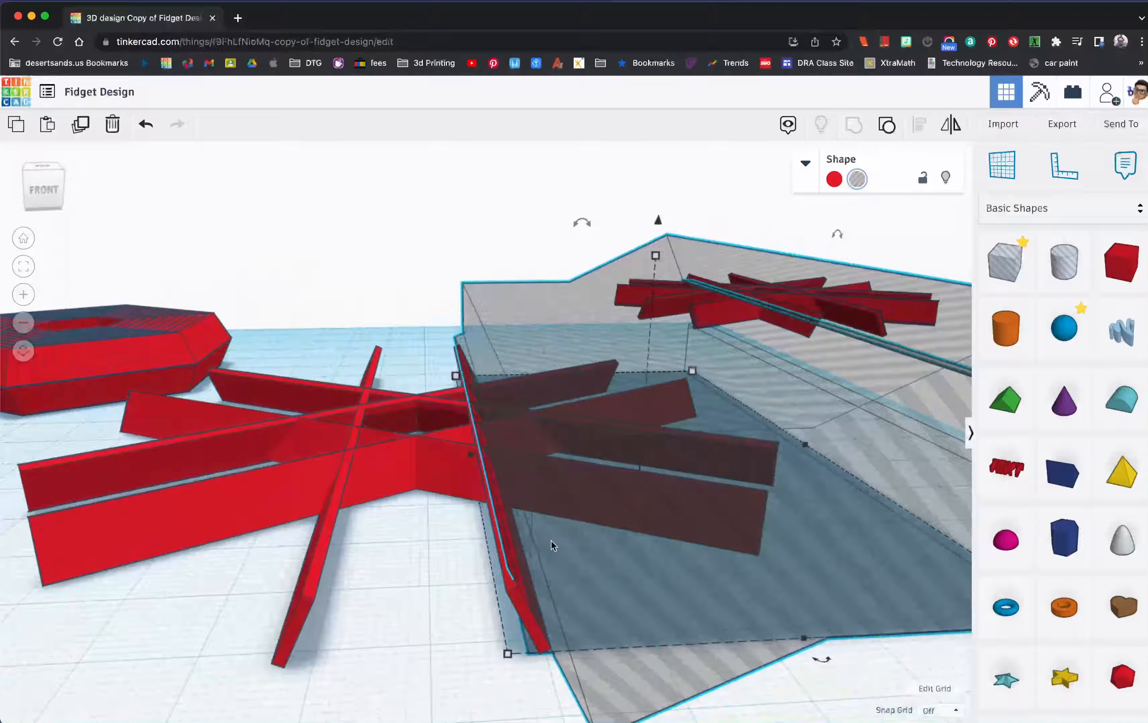
pyautogui.click(520, 594)
pyautogui.moveTo(615, 524); pyautogui.dragTo(427, 513, button='right')
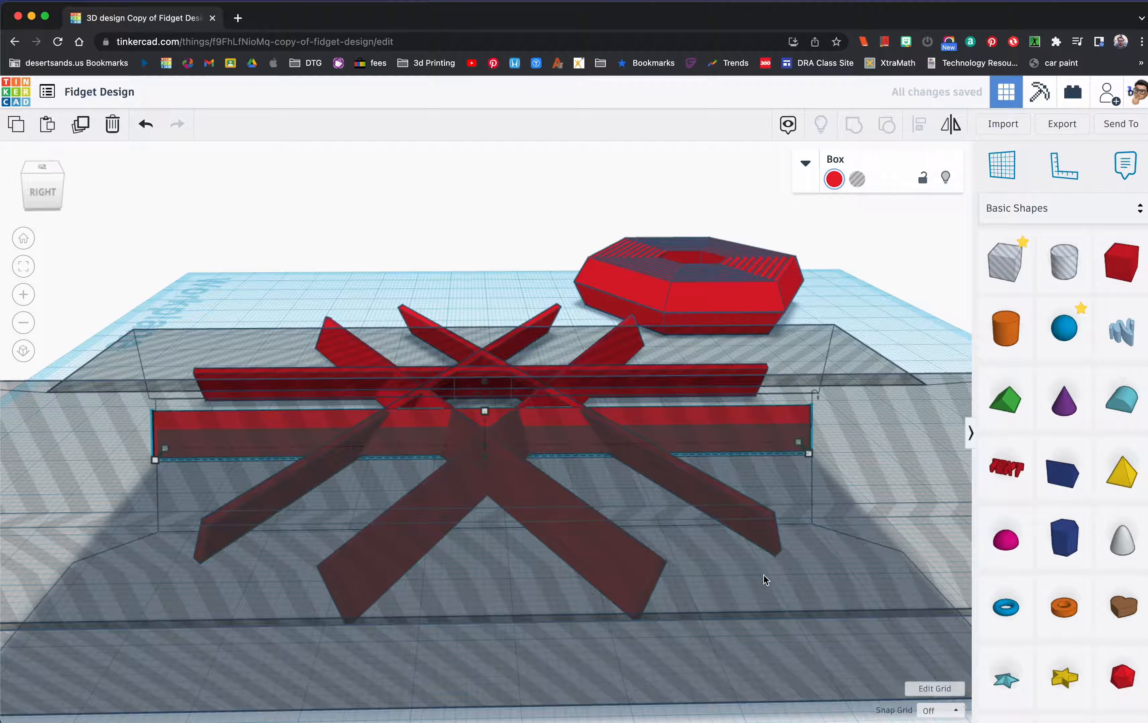
pyautogui.moveTo(520, 506); pyautogui.dragTo(580, 413, button='right')
pyautogui.press('Left')
pyautogui.press('Left')
pyautogui.press('Left')
pyautogui.press('Left')
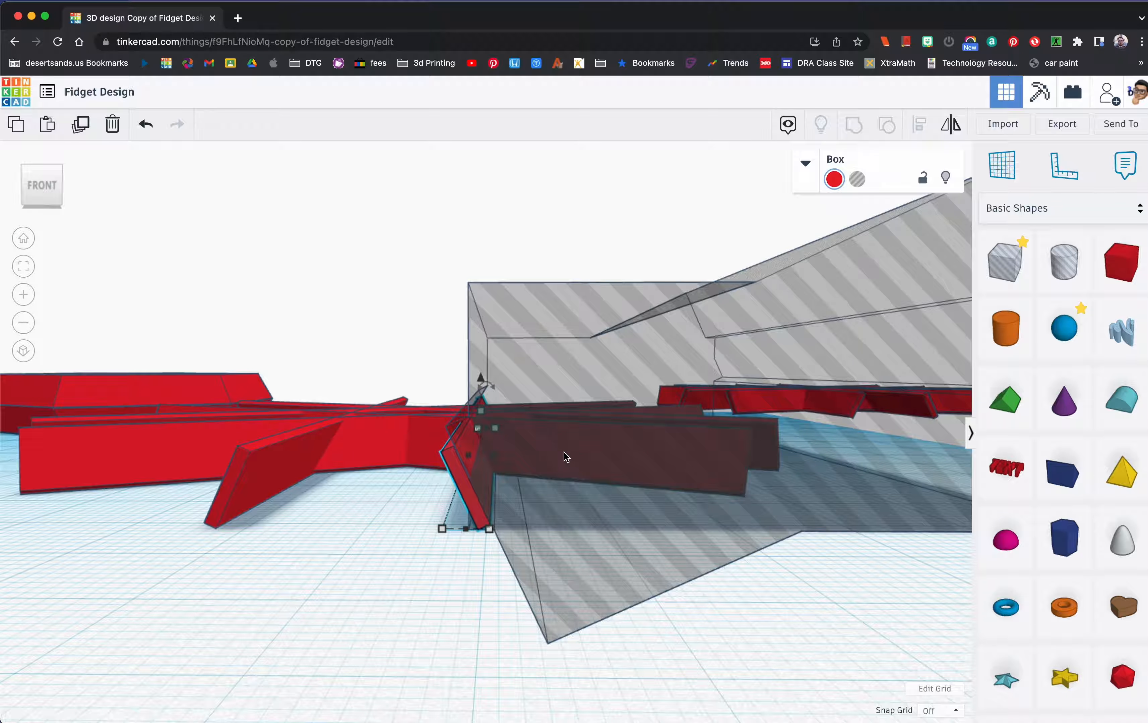
pyautogui.press('Left')
pyautogui.press('Left')
pyautogui.press('Left')
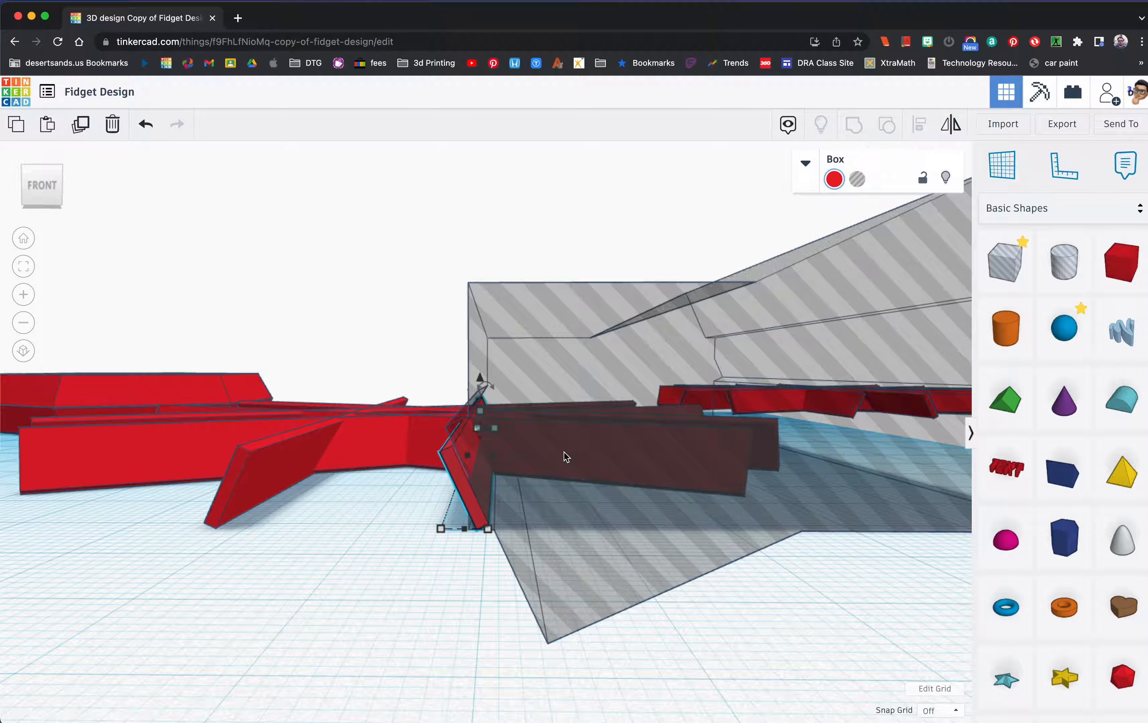
# Nudge the grouped hole in small increments until its slanted face lies against the outer face of the tilted red box
pyautogui.moveTo(646, 436); pyautogui.dragTo(401, 456, button='right')
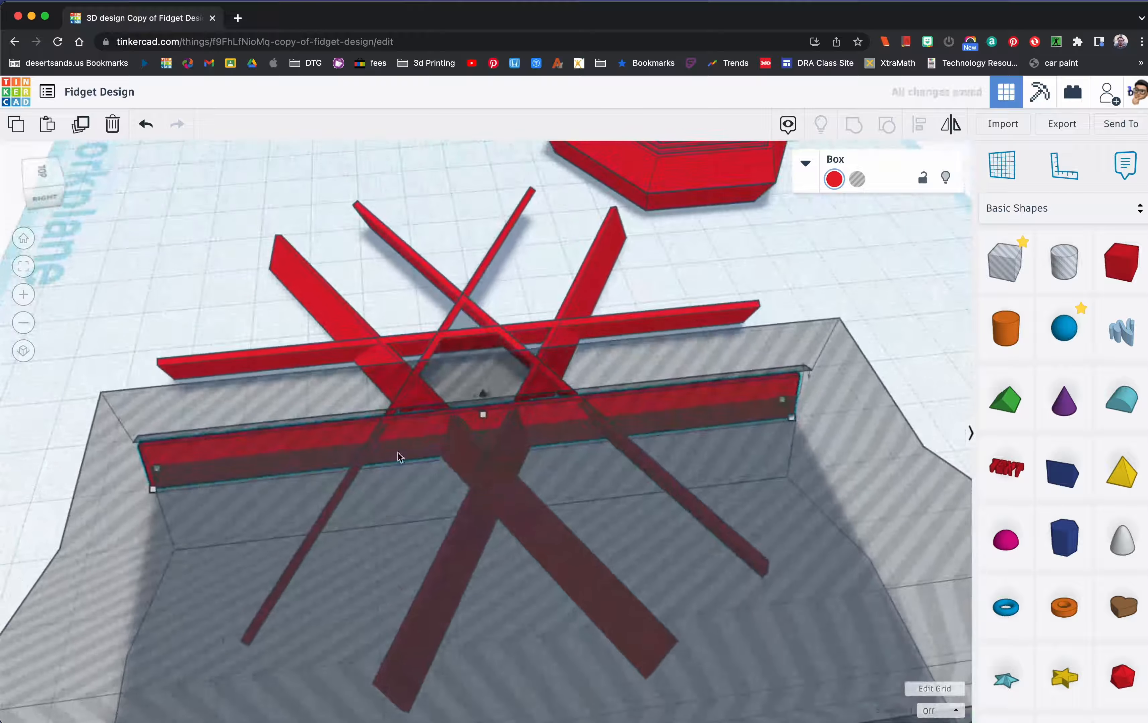
pyautogui.click(458, 390)
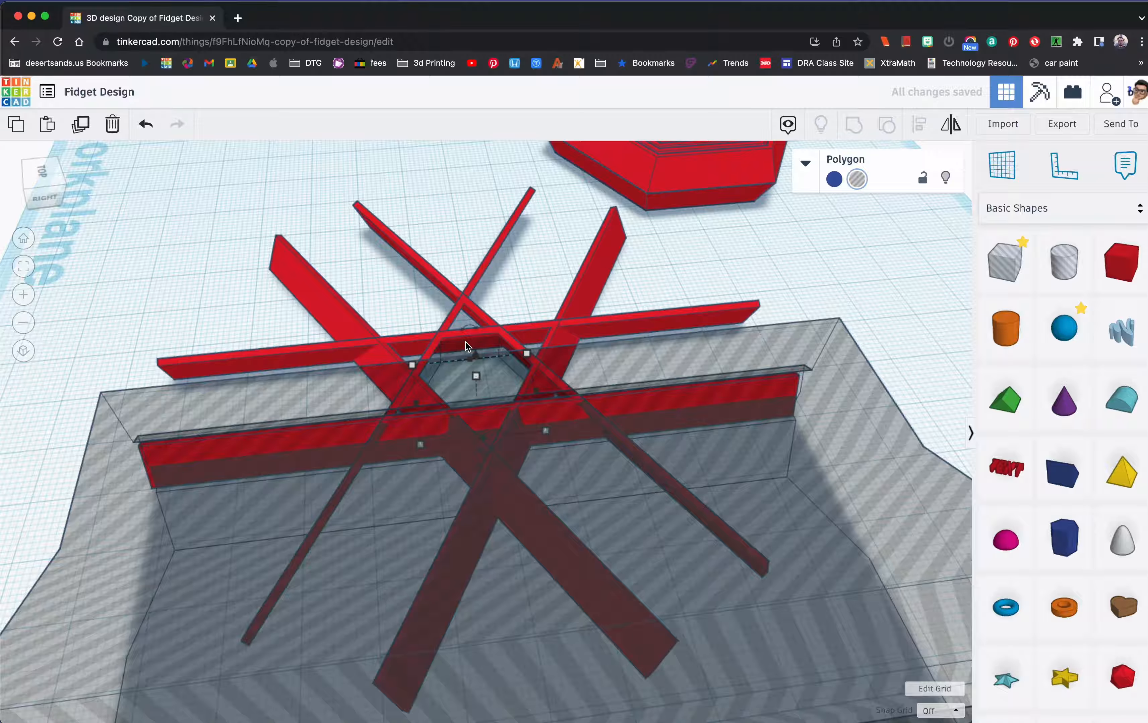
pyautogui.click(24, 266)
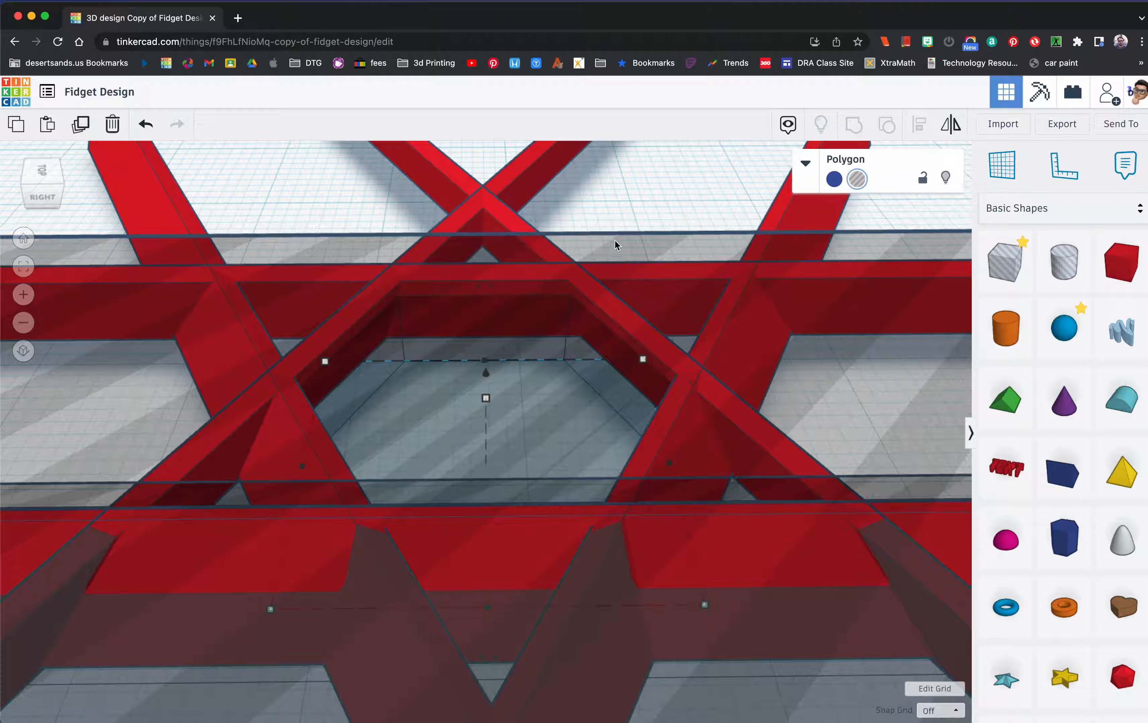
pyautogui.click(489, 574)
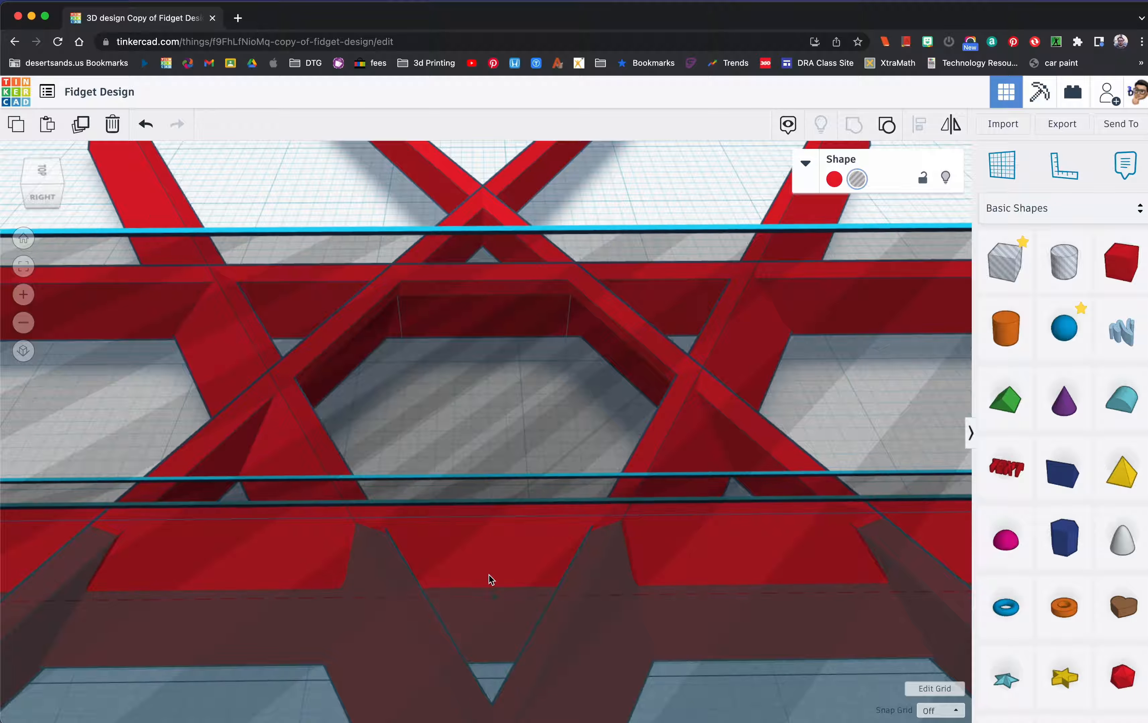
pyautogui.press('super+Up')
pyautogui.press('super+Up')
pyautogui.press('super+Up')
pyautogui.press('super+Up')
pyautogui.press('super+Up')
pyautogui.press('super+Up')
pyautogui.press('super+Up')
pyautogui.press('super+Up')
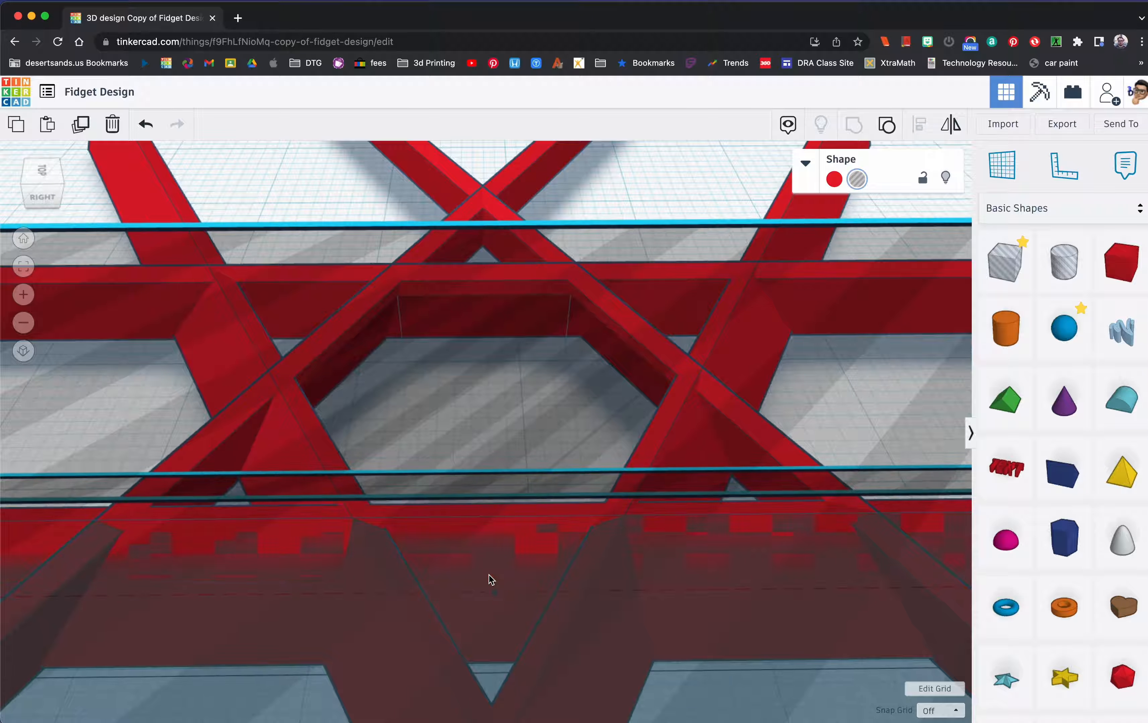
pyautogui.press('super+Down')
pyautogui.press('super+Down')
pyautogui.press('super+Down')
pyautogui.press('super+Down')
pyautogui.press('super+Down')
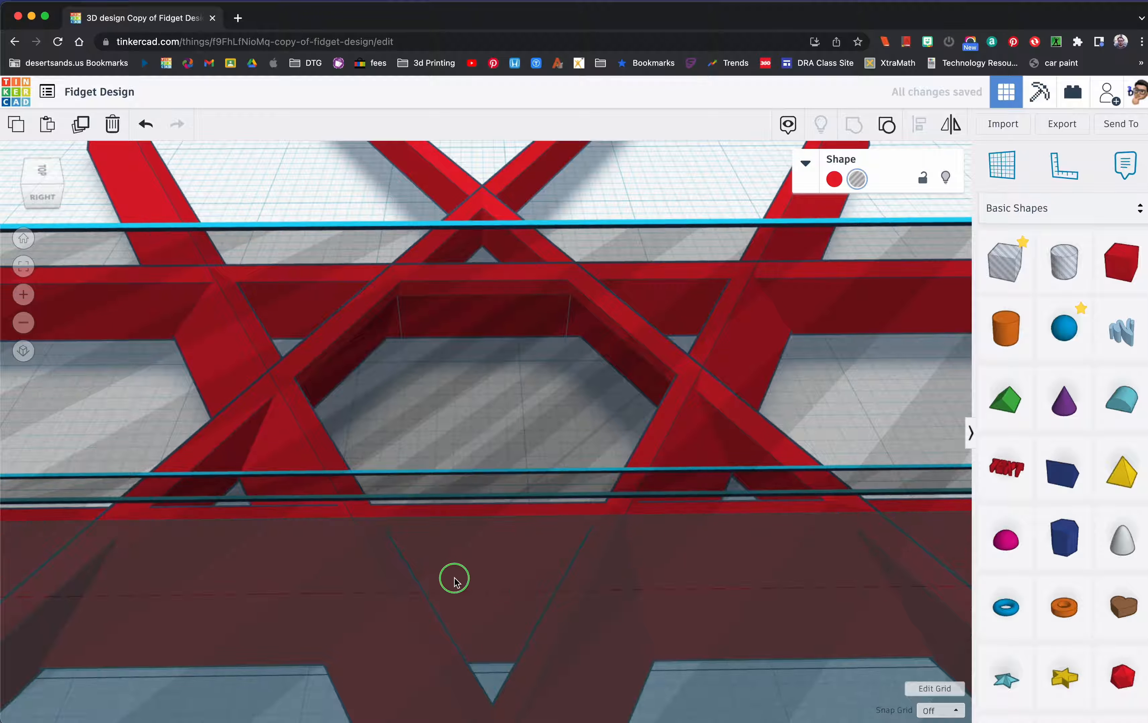
pyautogui.moveTo(454, 576); pyautogui.dragTo(621, 531, button='right')
pyautogui.scroll(-5, 636, 526)
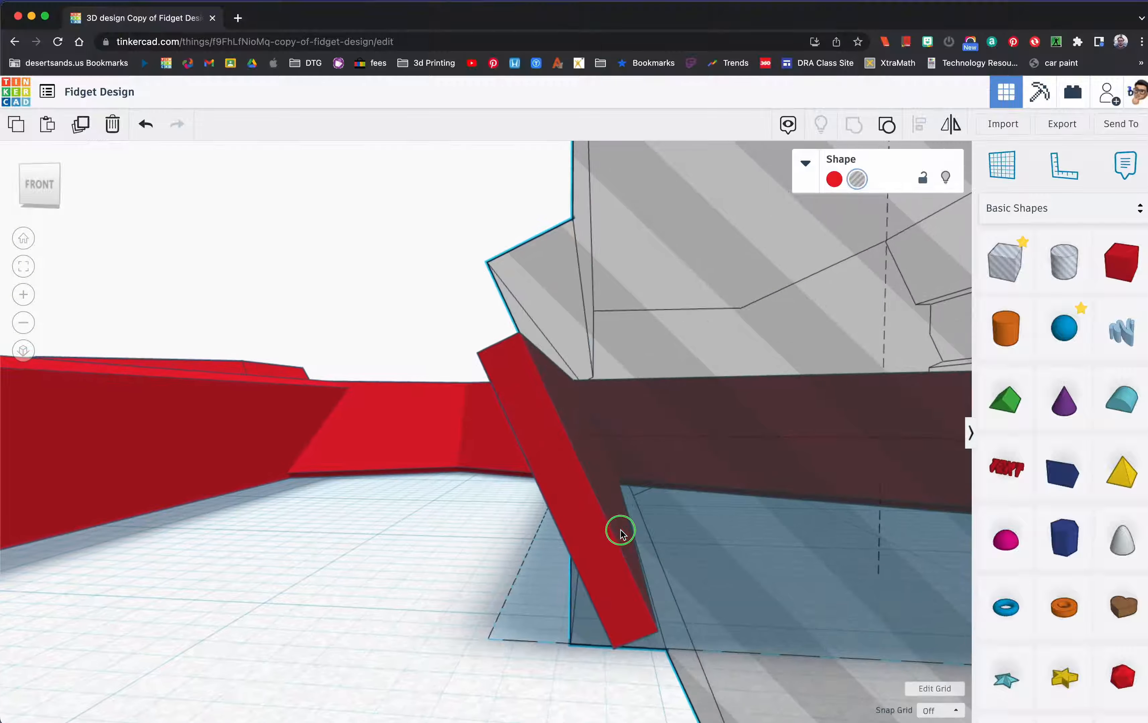
pyautogui.scroll(4, 630, 526)
pyautogui.scroll(-9, 629, 526)
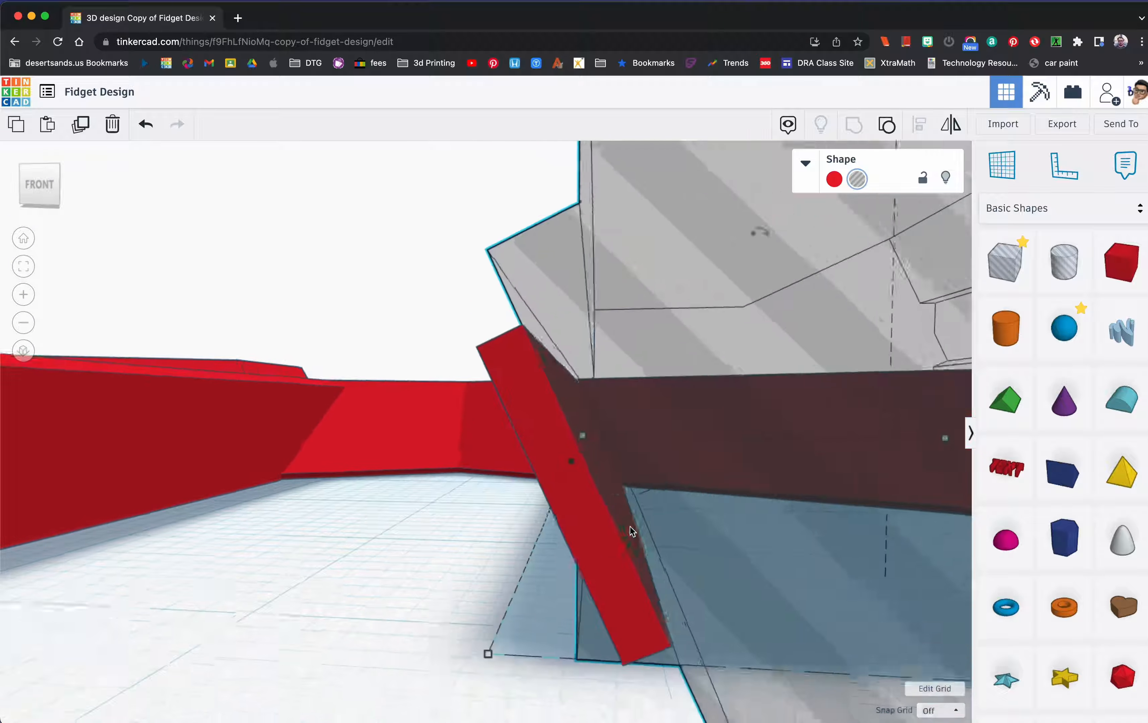
pyautogui.scroll(-5, 629, 526)
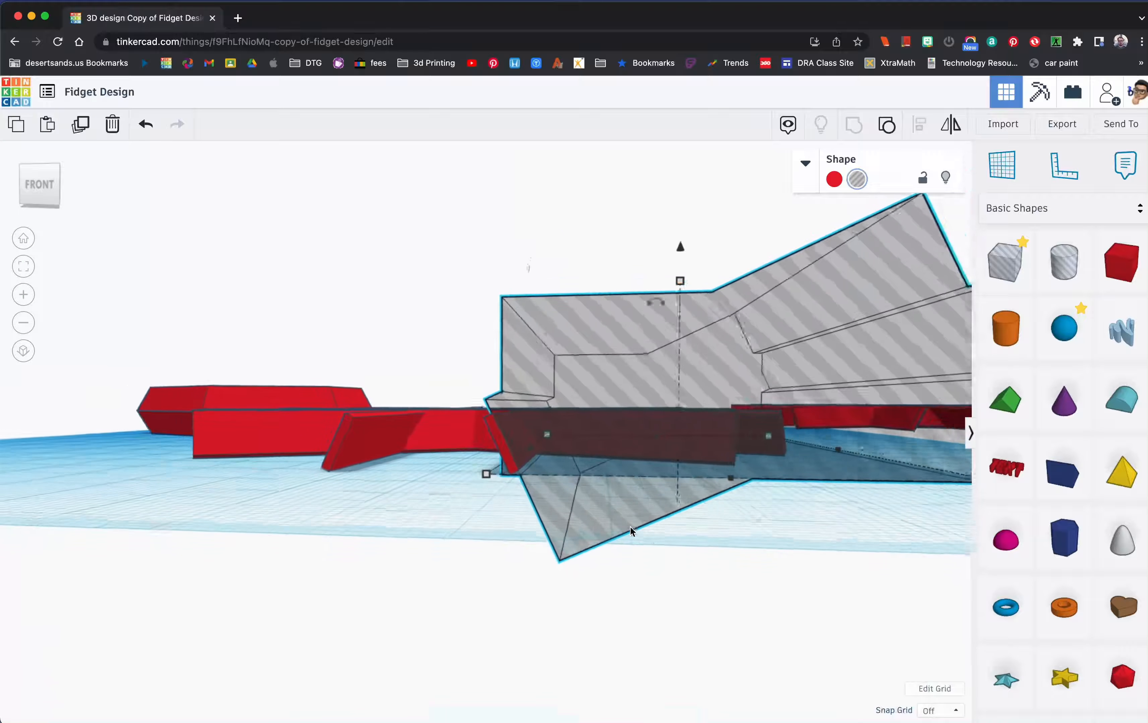
# Ungroup the cutting shape beside the tilted red wall into its separate tilted and level hole boxes
pyautogui.moveTo(643, 514); pyautogui.dragTo(649, 527, button='right')
pyautogui.click(592, 319)
pyautogui.moveTo(597, 405); pyautogui.dragTo(488, 468, button='right')
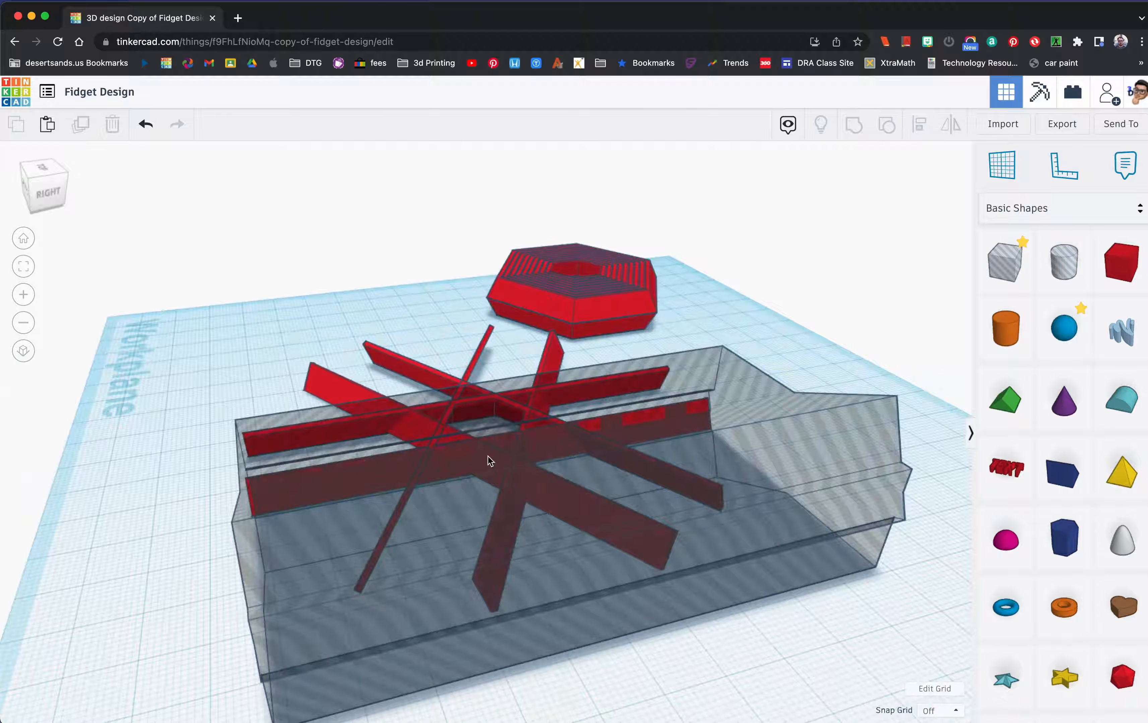
pyautogui.moveTo(509, 461); pyautogui.dragTo(603, 501, button='right')
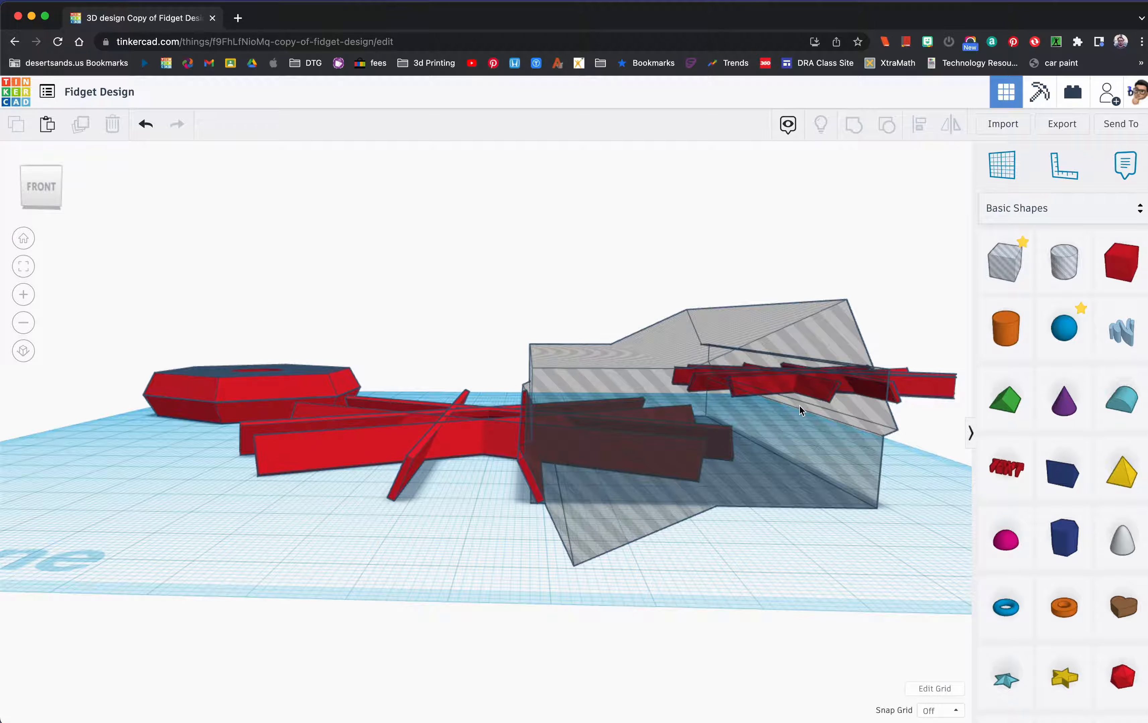
pyautogui.click(620, 350)
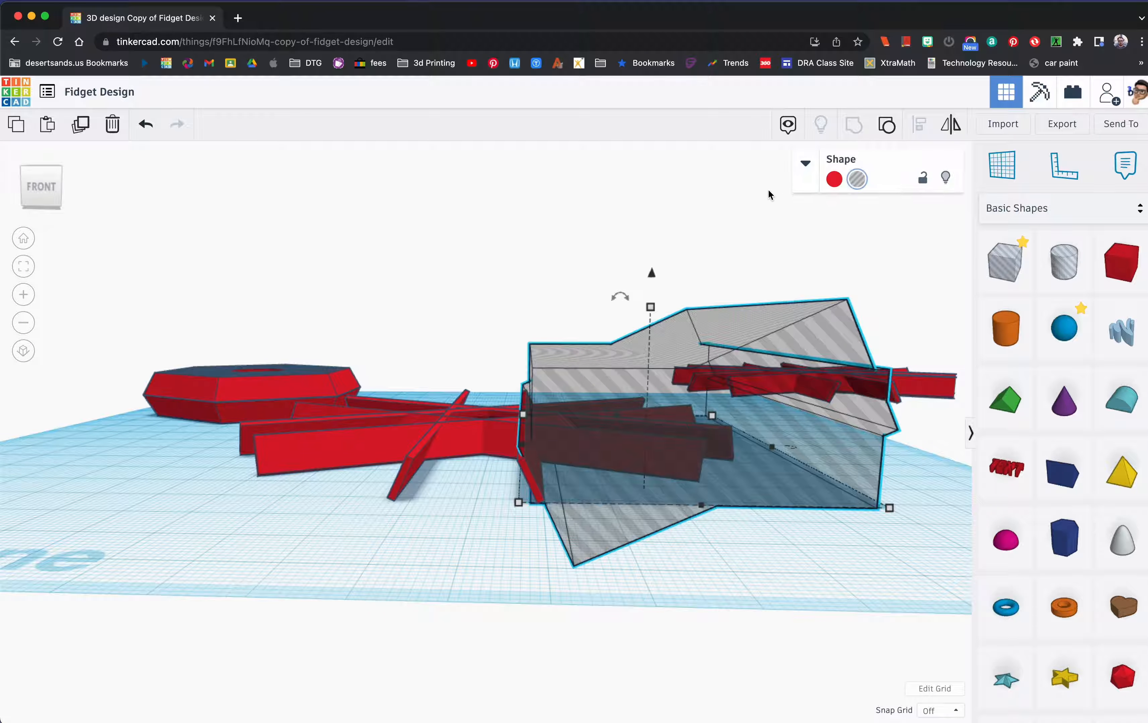
pyautogui.click(881, 135)
pyautogui.click(665, 230)
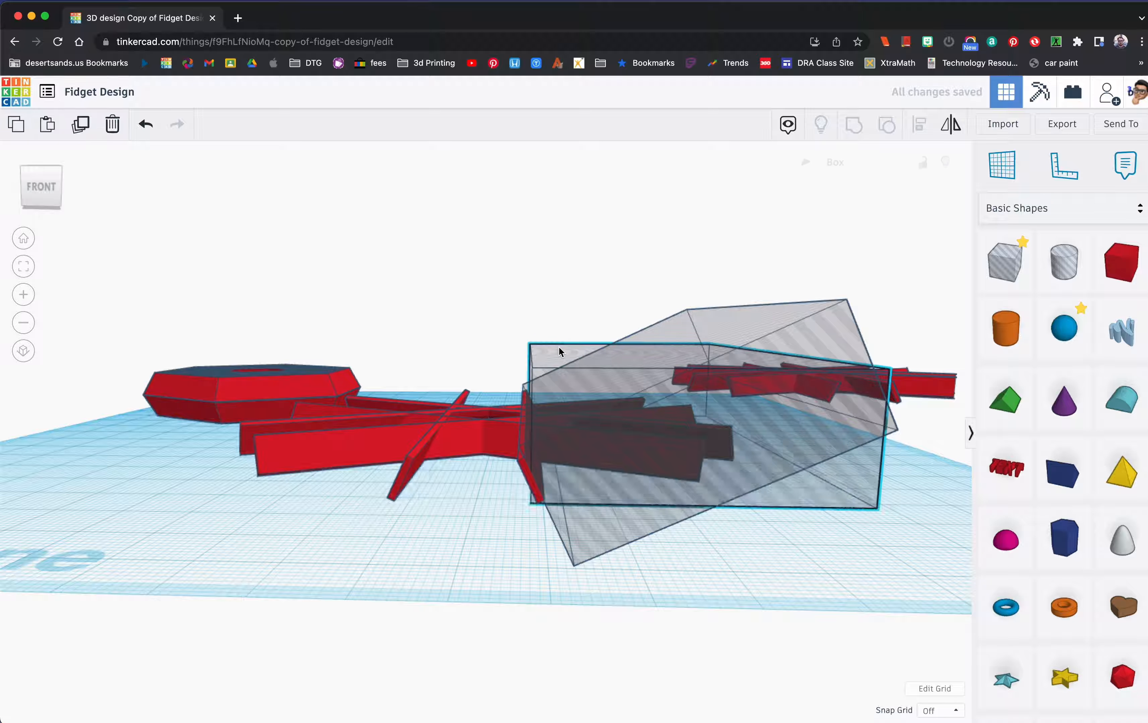
# Move the level hole box slightly outward, away from the polygon hole and clear of the tilted red wall
pyautogui.click(559, 347)
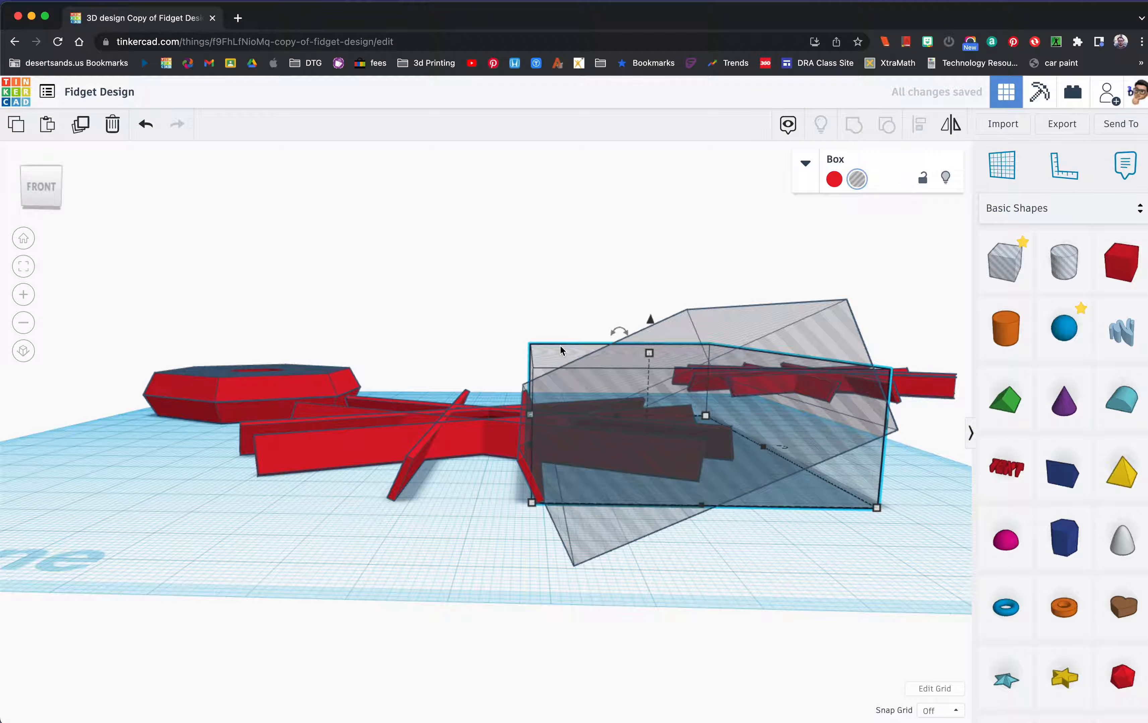
pyautogui.moveTo(560, 349); pyautogui.dragTo(566, 351)
pyautogui.press('super+z')
pyautogui.moveTo(673, 371); pyautogui.dragTo(425, 414, button='right')
pyautogui.moveTo(424, 413); pyautogui.dragTo(428, 430)
pyautogui.moveTo(428, 430); pyautogui.dragTo(661, 415, button='right')
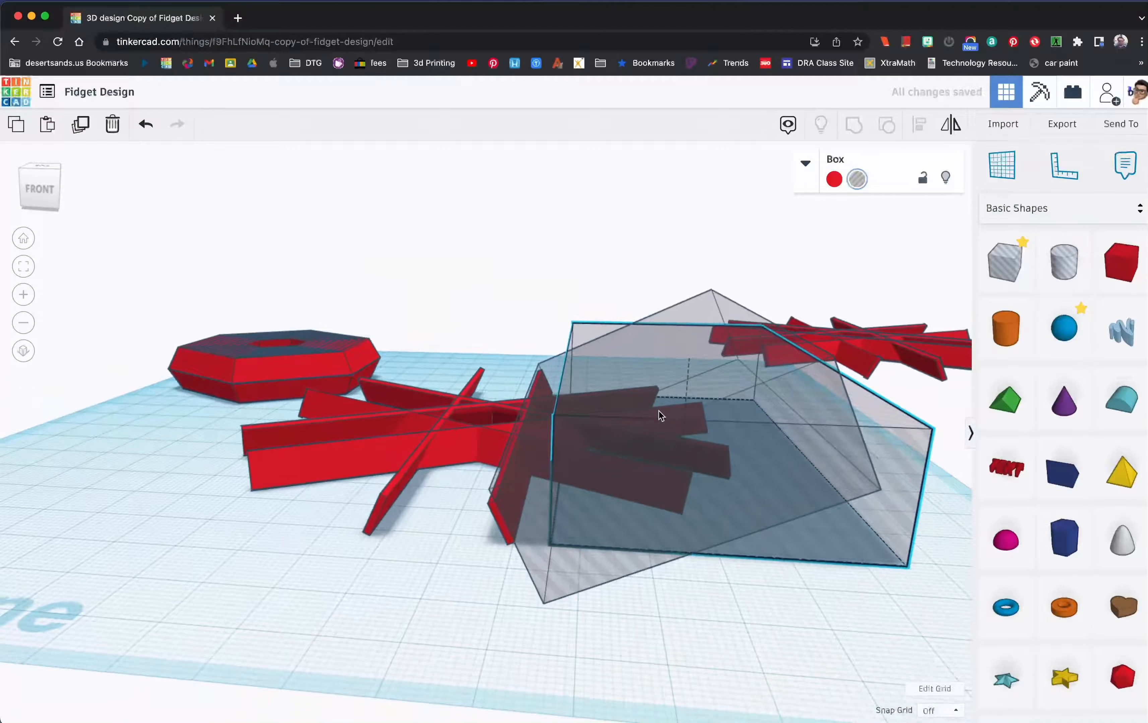
# Group the level and tilted hole boxes back into one cutting shape
pyautogui.keyDown('shift'); pyautogui.click(708, 300); pyautogui.keyUp('shift')
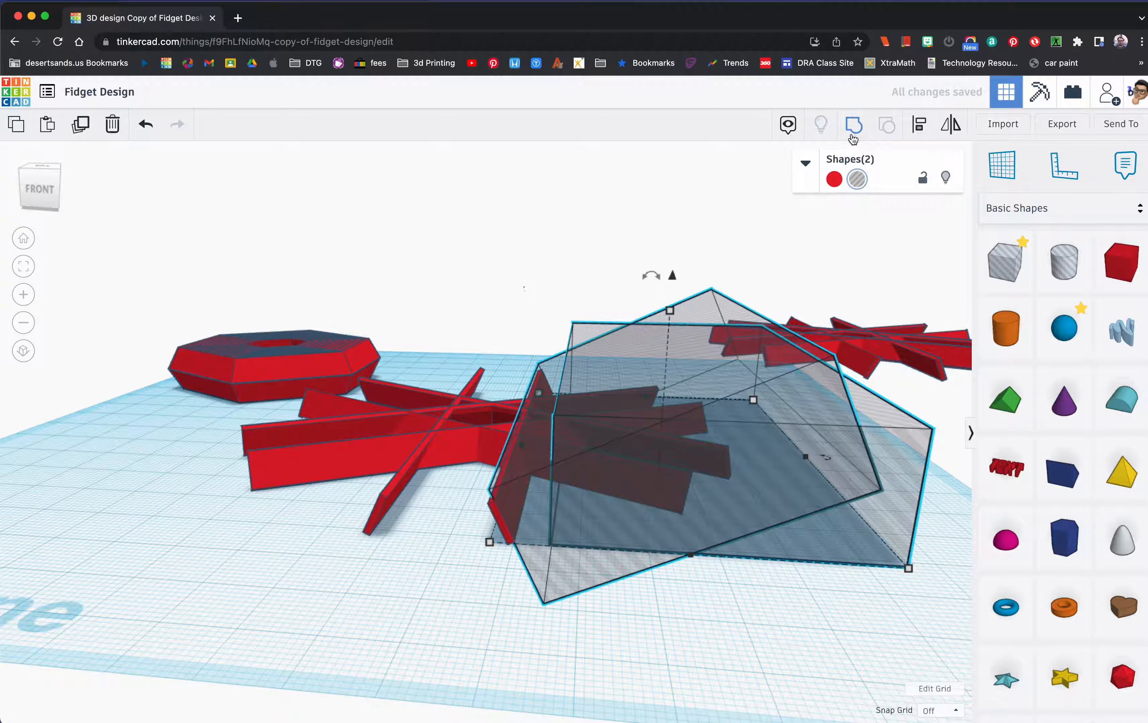
pyautogui.click(854, 126)
pyautogui.moveTo(751, 401); pyautogui.dragTo(508, 453, button='right')
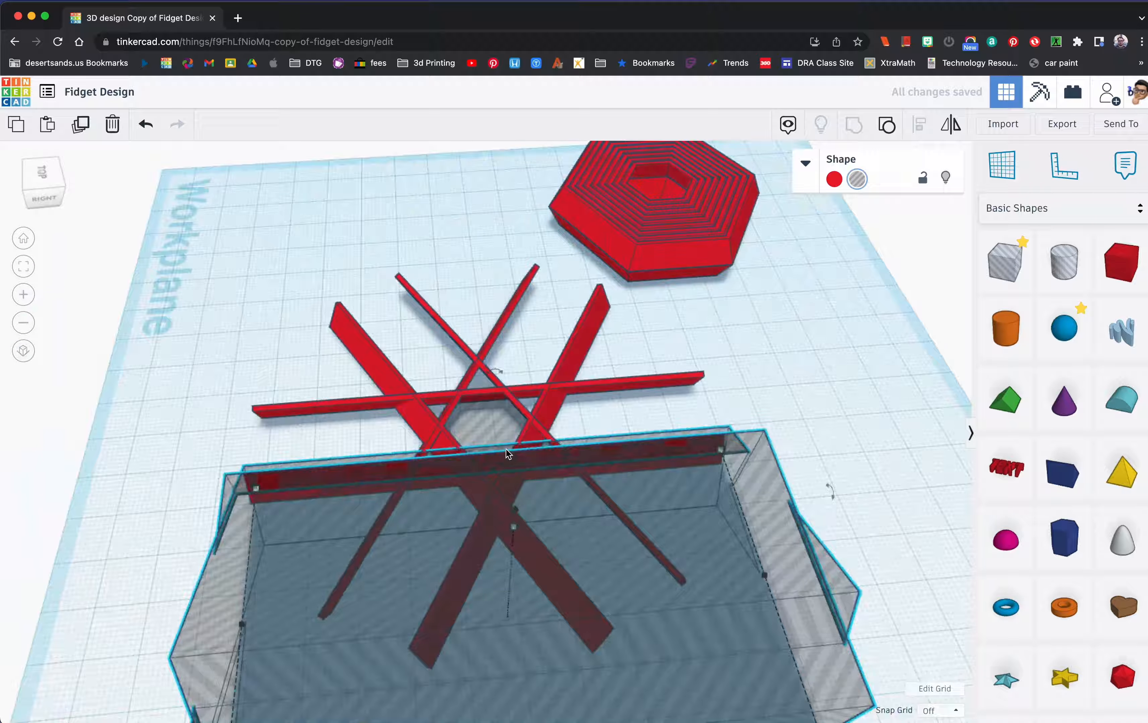
# Keep Snap Grid set to Off and examine how the grouped hole's face meets the red wall beside the polygon hole
pyautogui.click(484, 417)
pyautogui.click(28, 271)
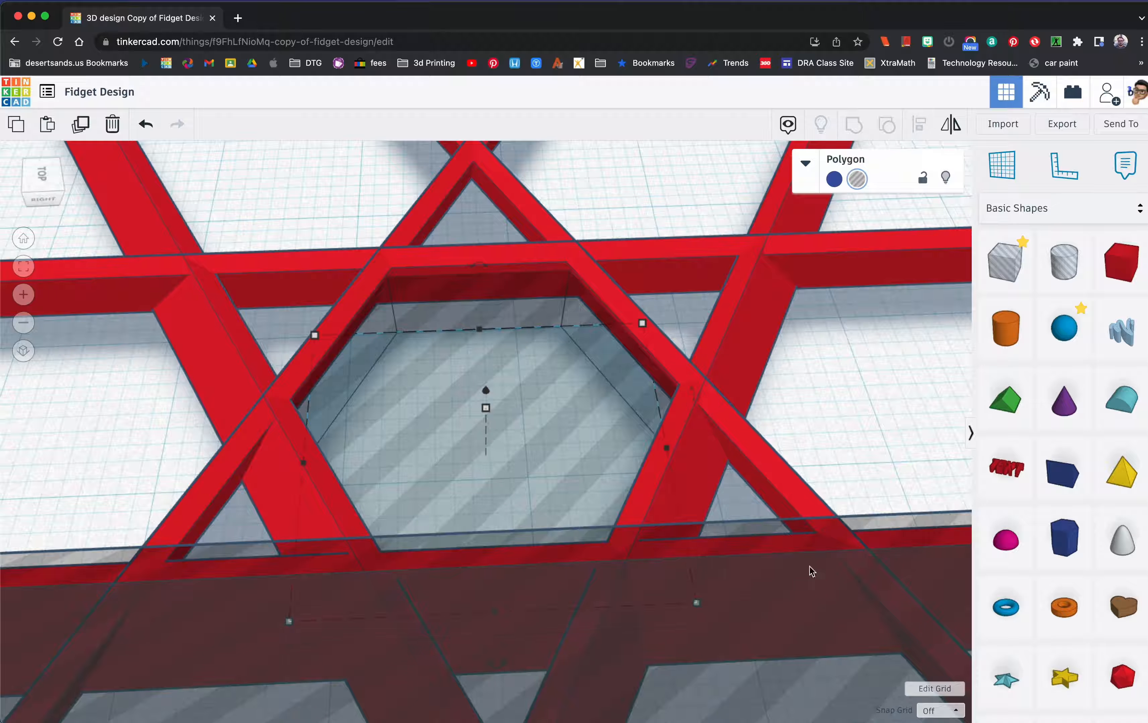
pyautogui.click(510, 597)
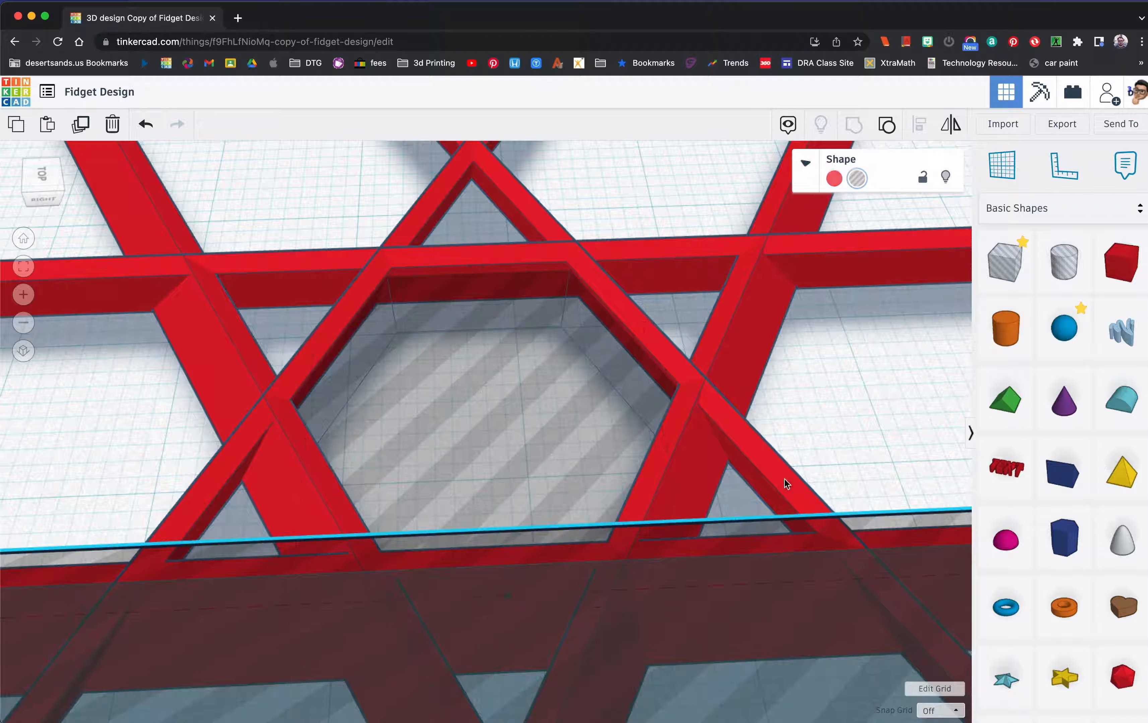
pyautogui.click(764, 495)
pyautogui.click(558, 600)
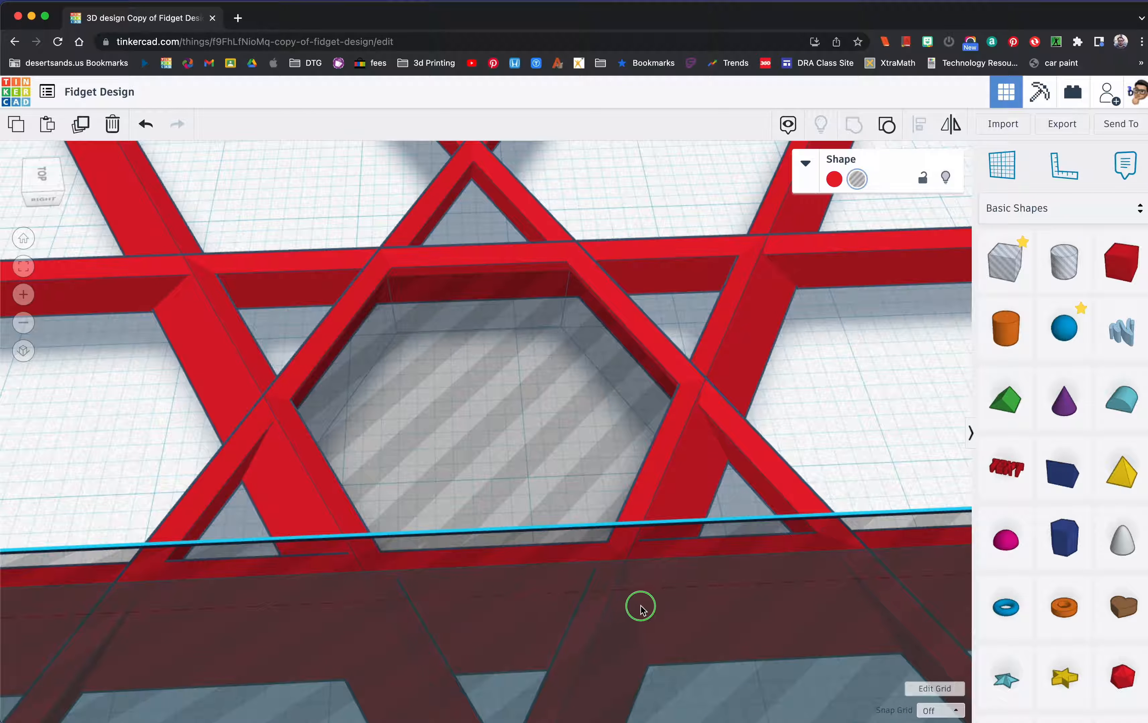
pyautogui.moveTo(641, 606); pyautogui.dragTo(635, 606, button='right')
pyautogui.click(947, 712)
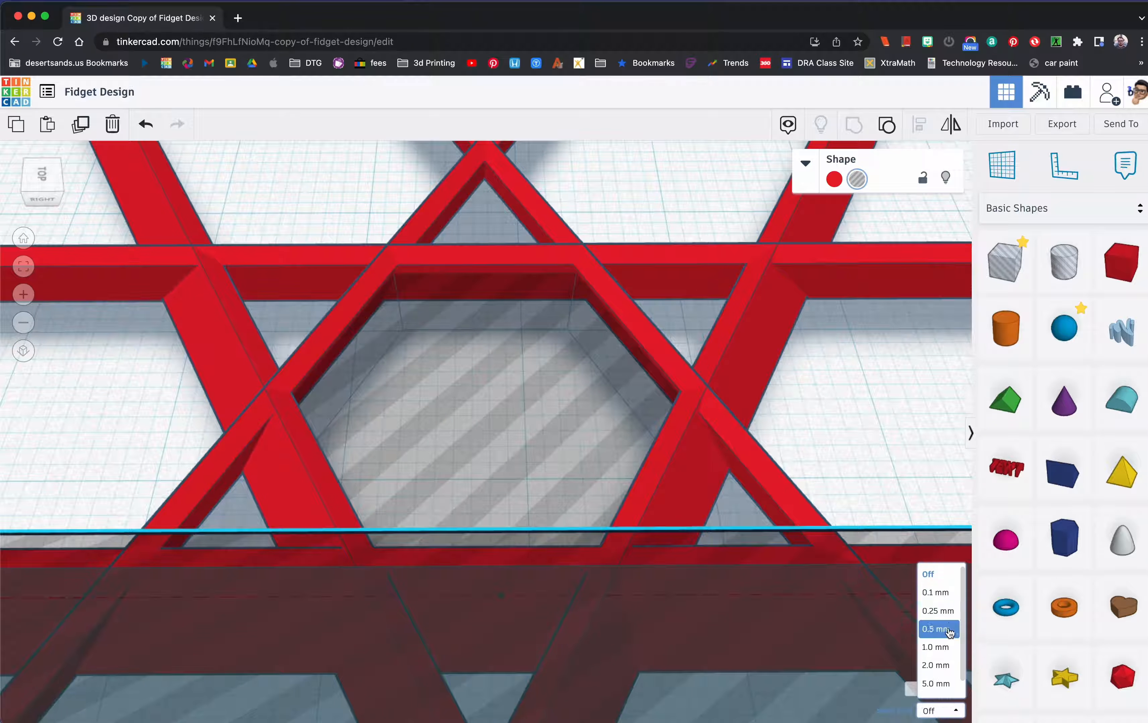
pyautogui.click(938, 572)
pyautogui.moveTo(506, 609); pyautogui.dragTo(508, 605, button='right')
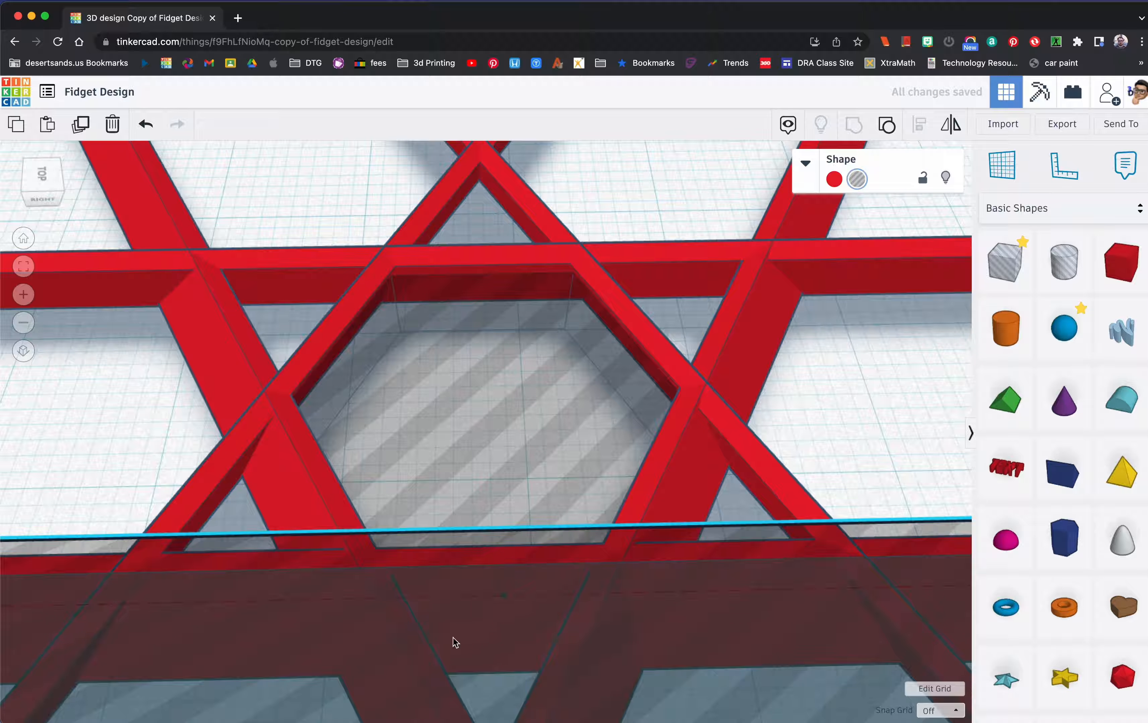
# Move the finished hexagonal ring model about 47.7 mm and 77.5 mm away, clear of the crossing red walls
pyautogui.moveTo(400, 578); pyautogui.dragTo(718, 522, button='right')
pyautogui.scroll(-3, 635, 559)
pyautogui.scroll(-2, 501, 439)
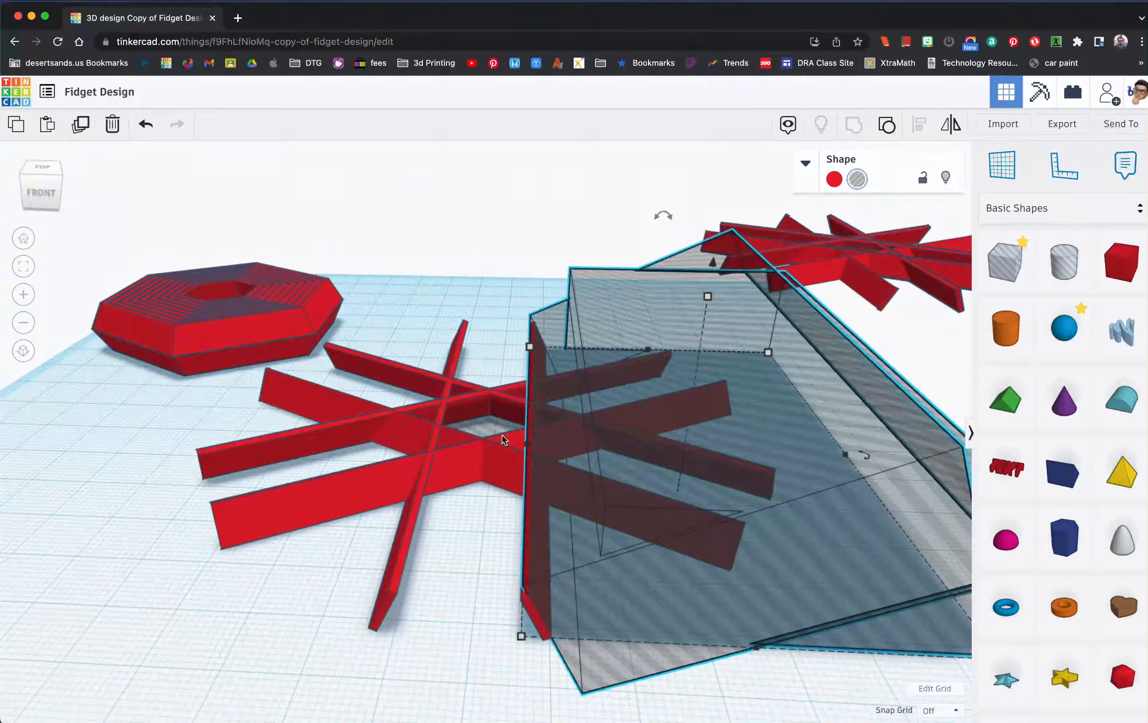
pyautogui.moveTo(245, 348); pyautogui.dragTo(196, 260)
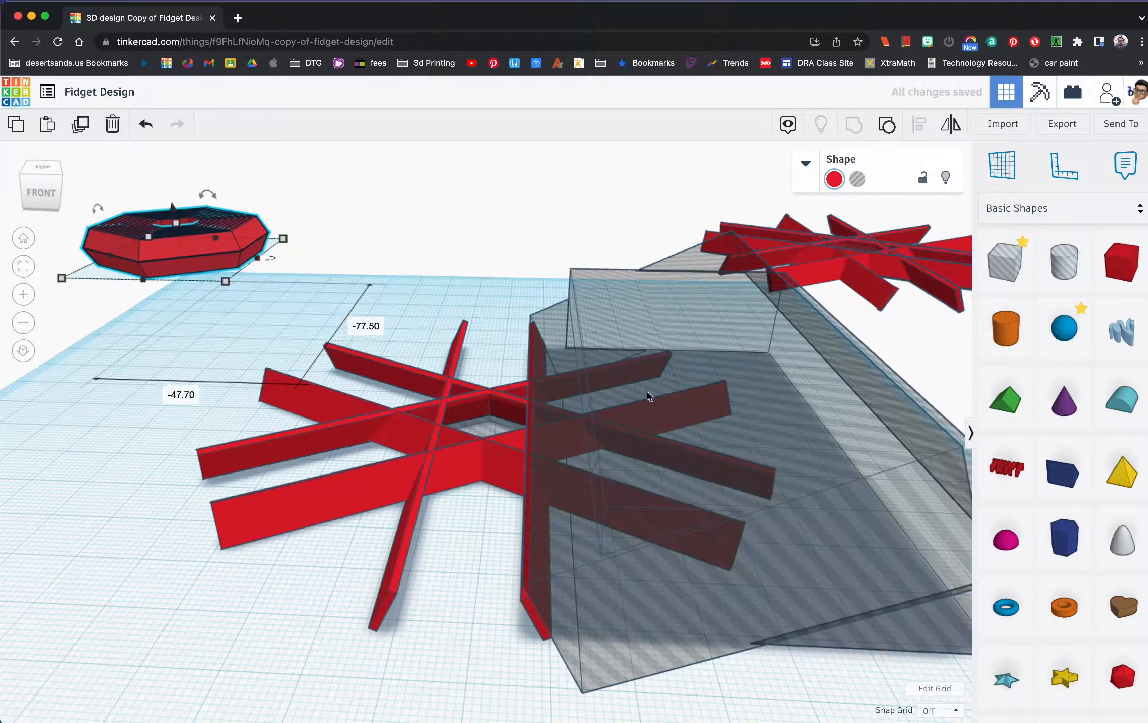
# Duplicate the grouped hole in place and mirror the copy so that its slanted face points the opposite way
pyautogui.click(672, 403)
pyautogui.click(77, 132)
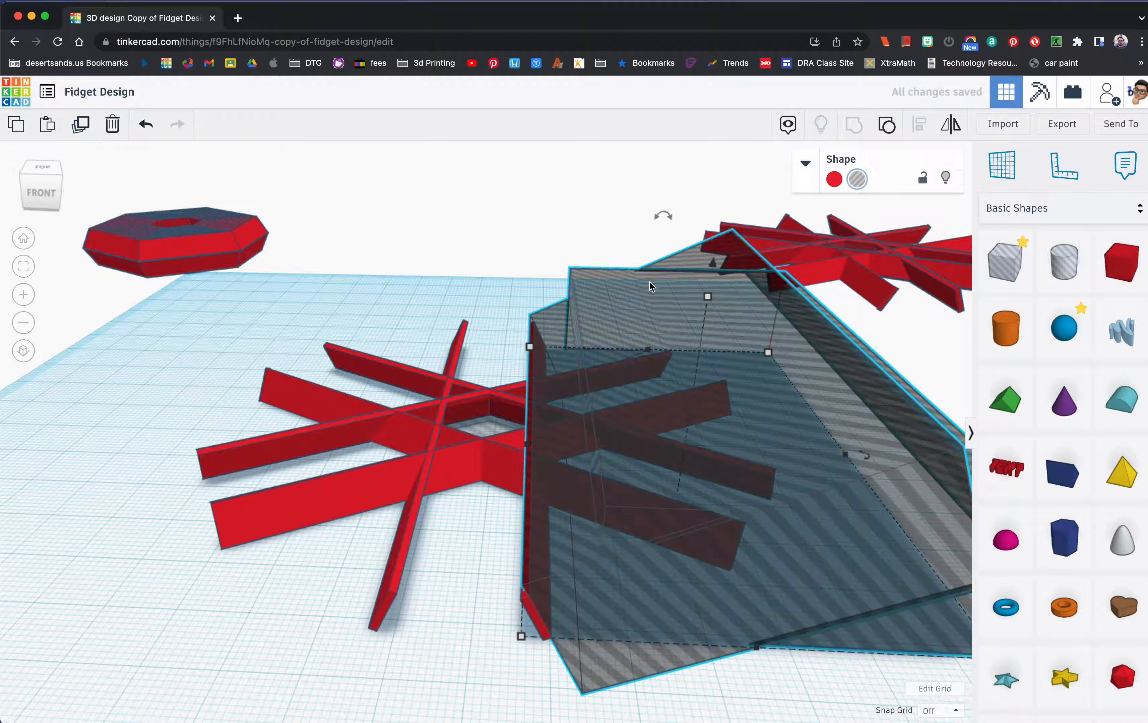
pyautogui.click(950, 124)
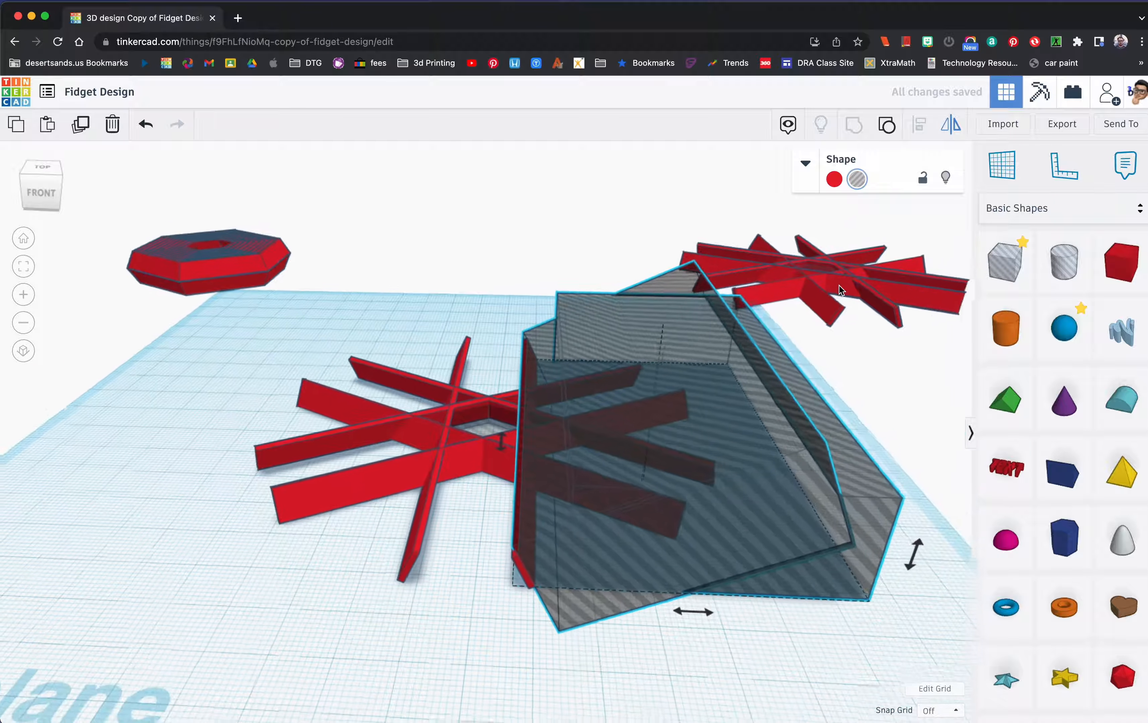
pyautogui.click(707, 609)
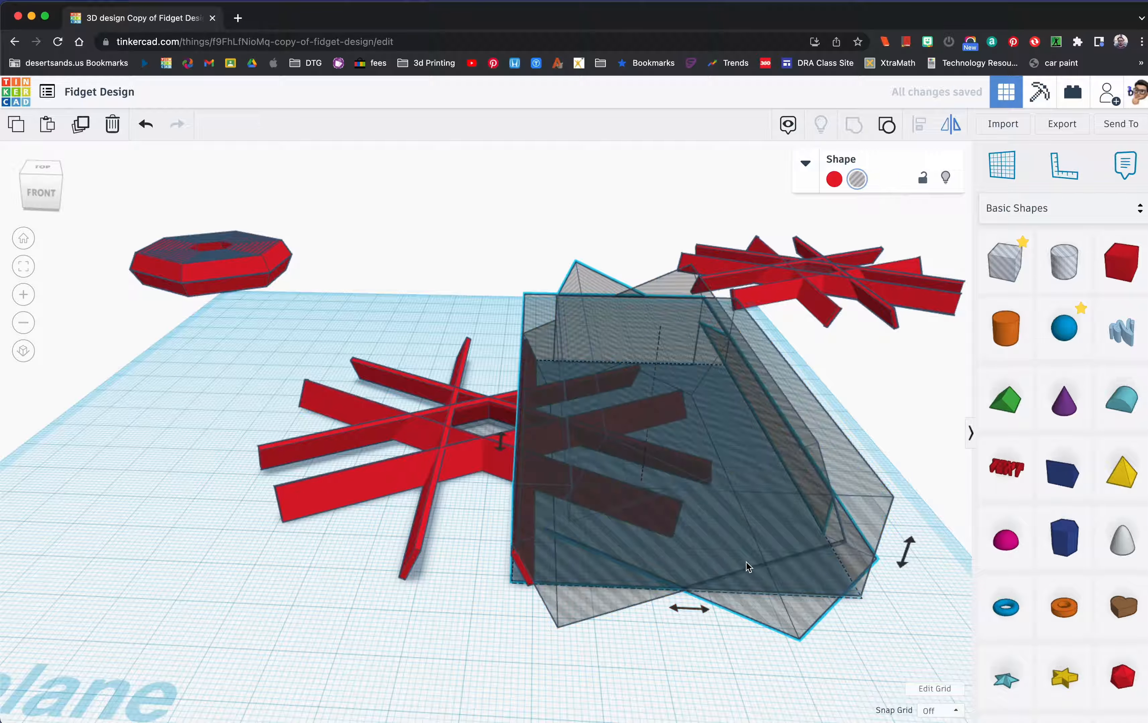
pyautogui.moveTo(598, 610); pyautogui.dragTo(433, 599)
pyautogui.moveTo(362, 601); pyautogui.dragTo(134, 587)
pyautogui.moveTo(134, 587); pyautogui.dragTo(193, 575, button='right')
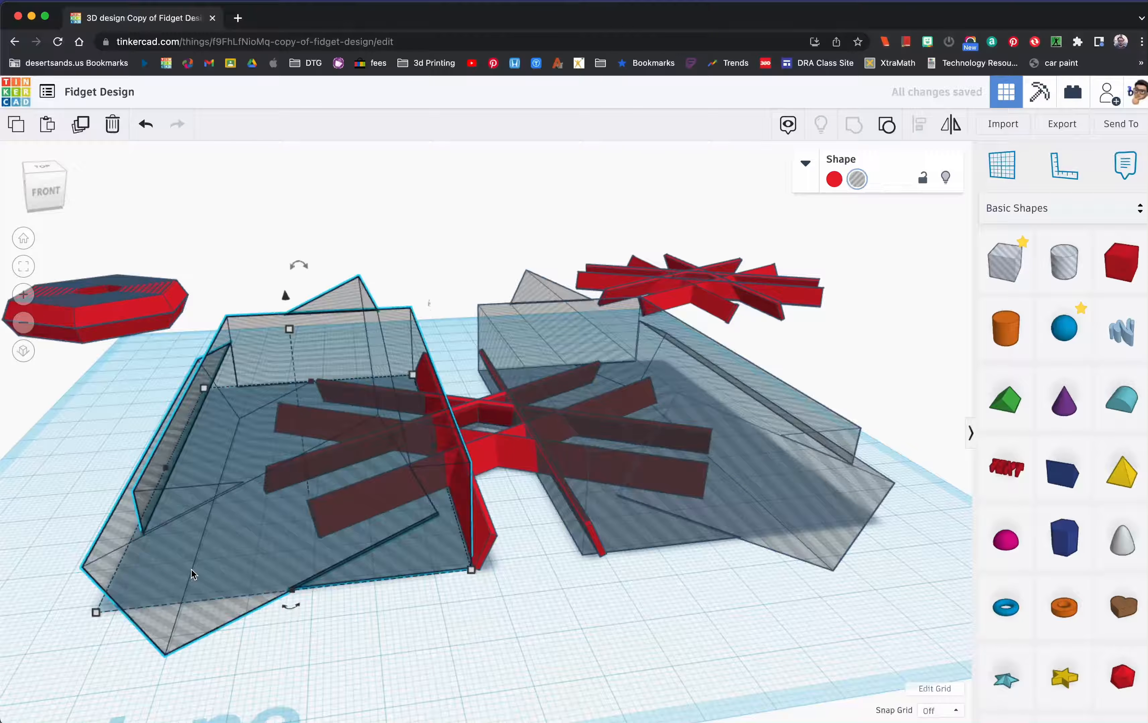
pyautogui.press('super+z')
pyautogui.press('super+z')
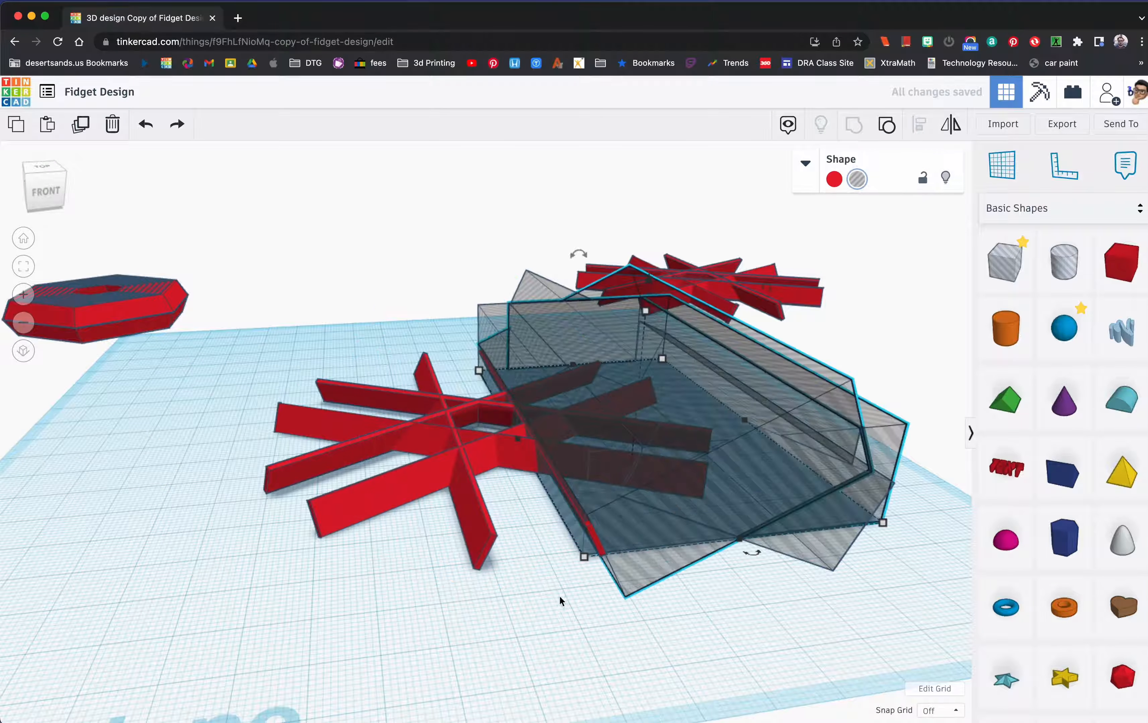
# Move the mirrored grouped hole across the polygon to the outer side of the opposite red wall
pyautogui.click(827, 560)
pyautogui.moveTo(825, 554); pyautogui.dragTo(426, 570)
pyautogui.moveTo(495, 561); pyautogui.dragTo(640, 545, button='right')
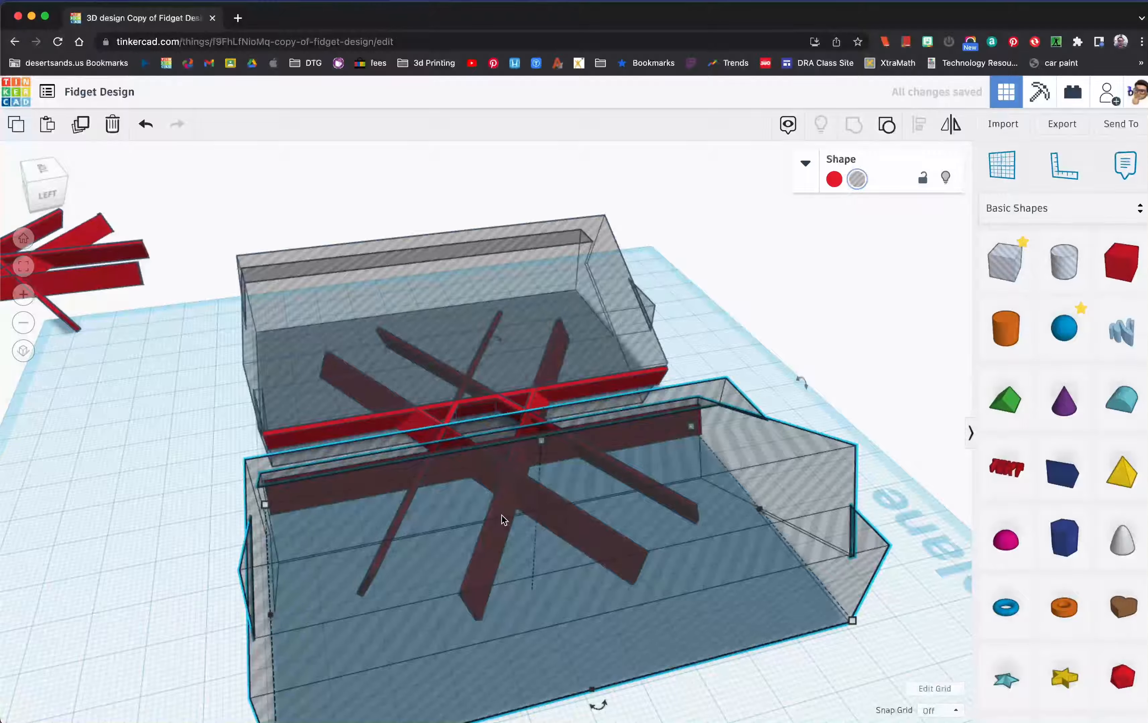
# Nudge the mirrored grouped hole in small increments until its slanted face lies against the opposite wall's outer face
pyautogui.scroll(6, 507, 489)
pyautogui.moveTo(555, 544); pyautogui.dragTo(545, 543, button='right')
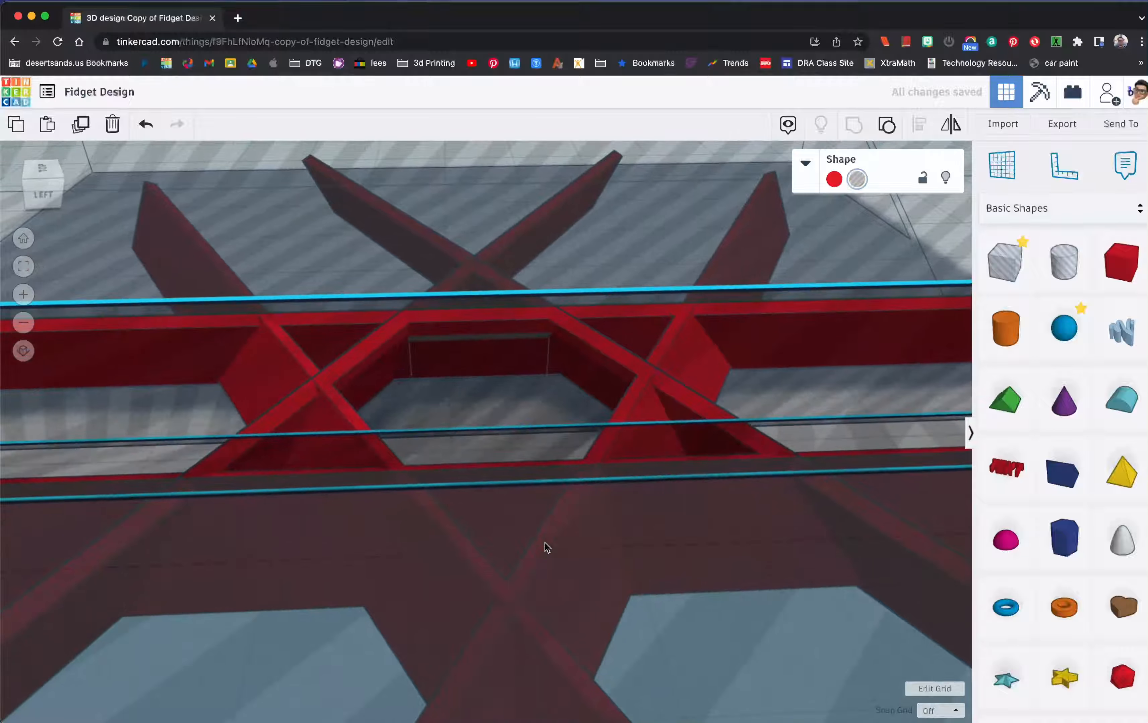
pyautogui.scroll(3, 545, 541)
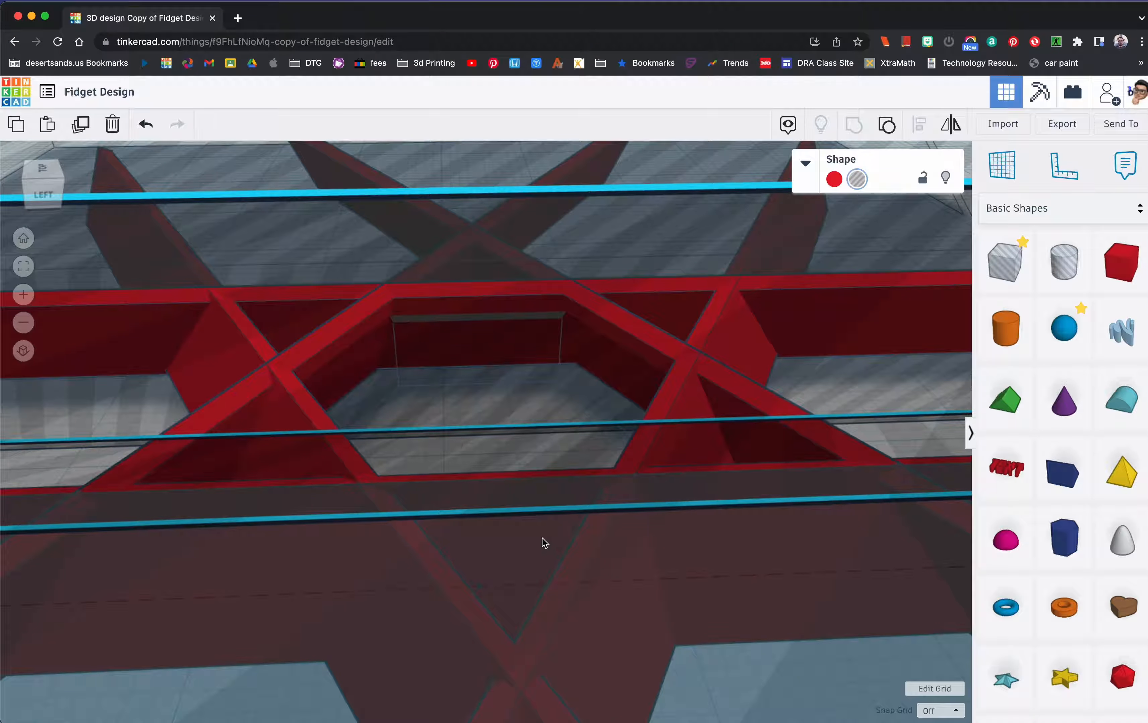
pyautogui.press('Down')
pyautogui.press('Down')
pyautogui.press('Down')
pyautogui.press('Down')
pyautogui.press('Down')
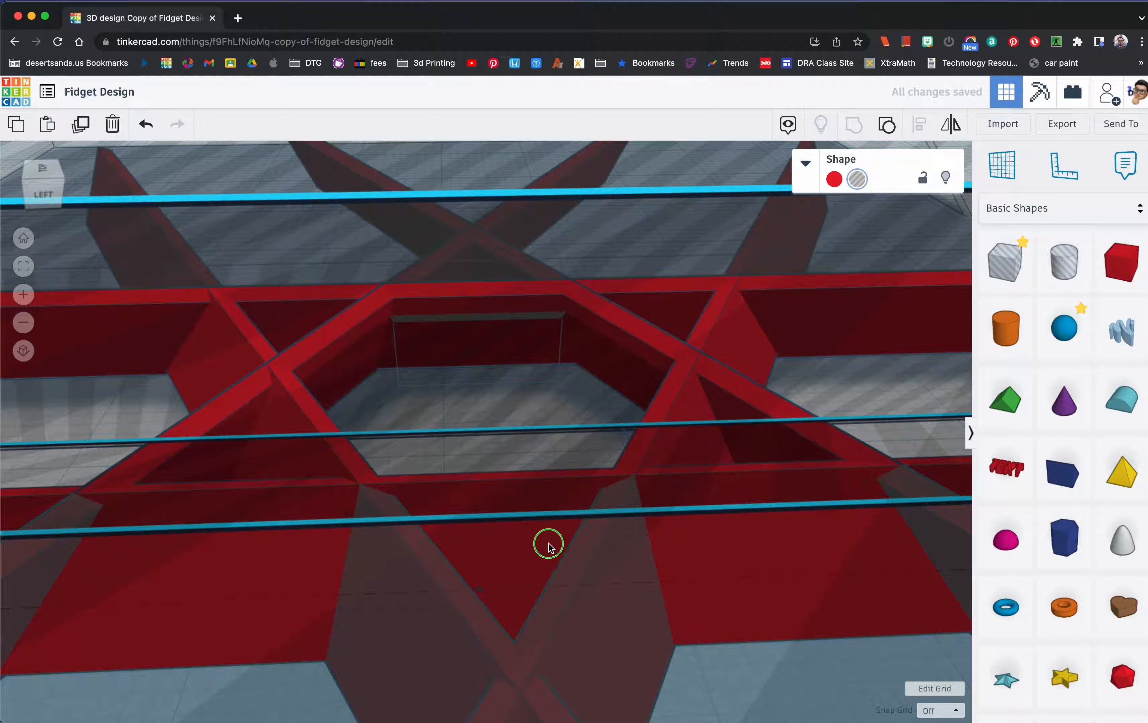
pyautogui.moveTo(549, 543); pyautogui.dragTo(534, 539, button='right')
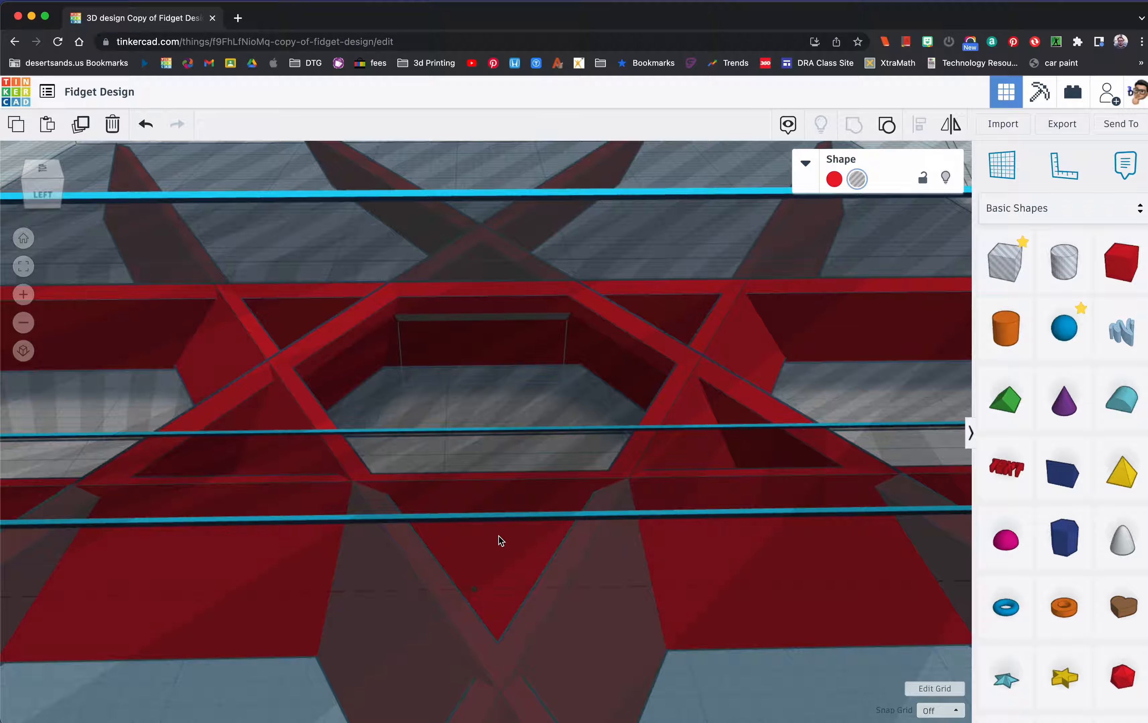
pyautogui.press('Up')
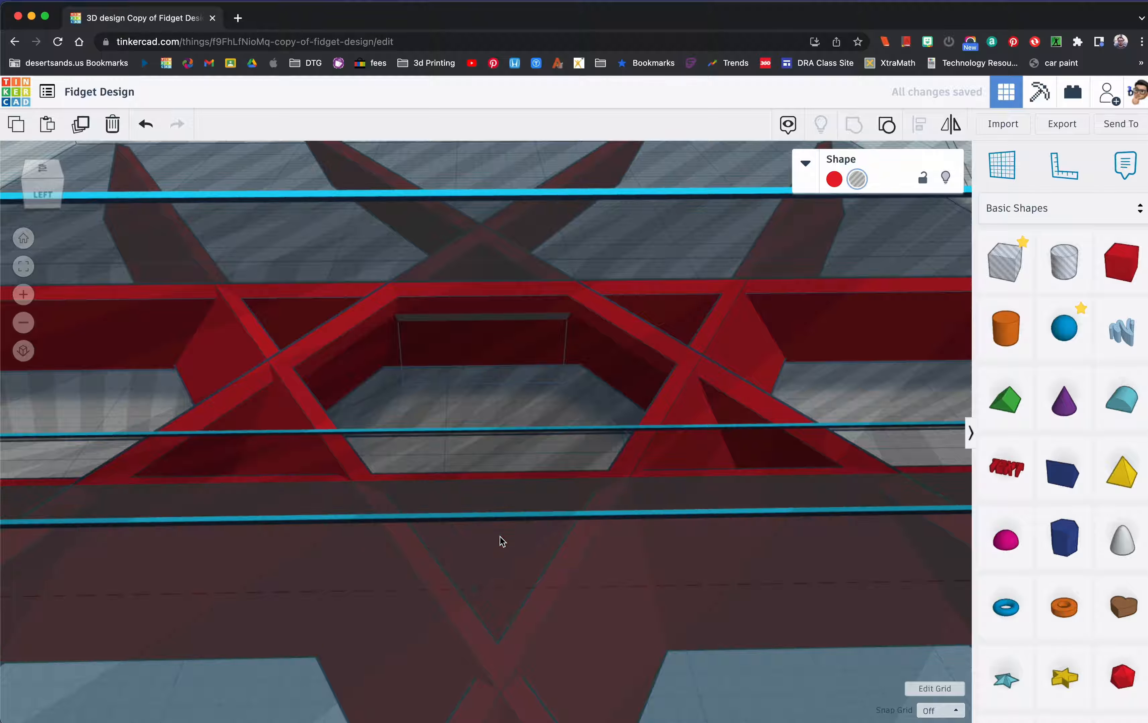
# Select both opposing grouped holes together and duplicate the pair in place
pyautogui.scroll(-10, 499, 582)
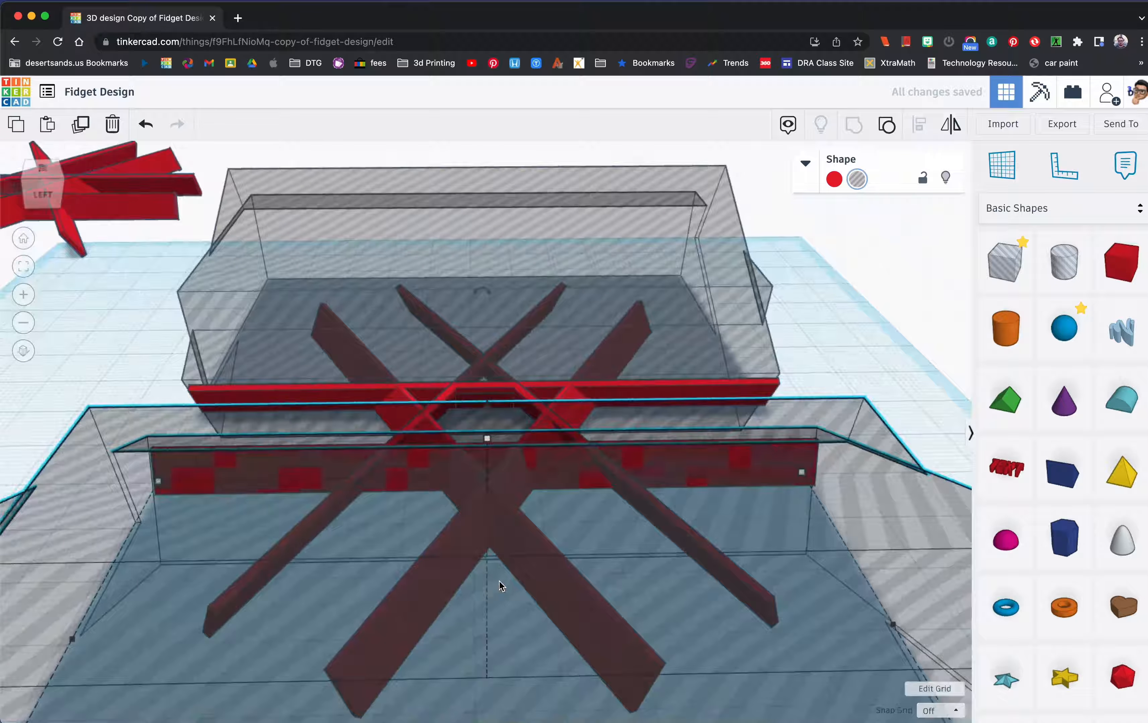
pyautogui.scroll(-2, 499, 580)
pyautogui.moveTo(499, 580); pyautogui.dragTo(510, 556, button='right')
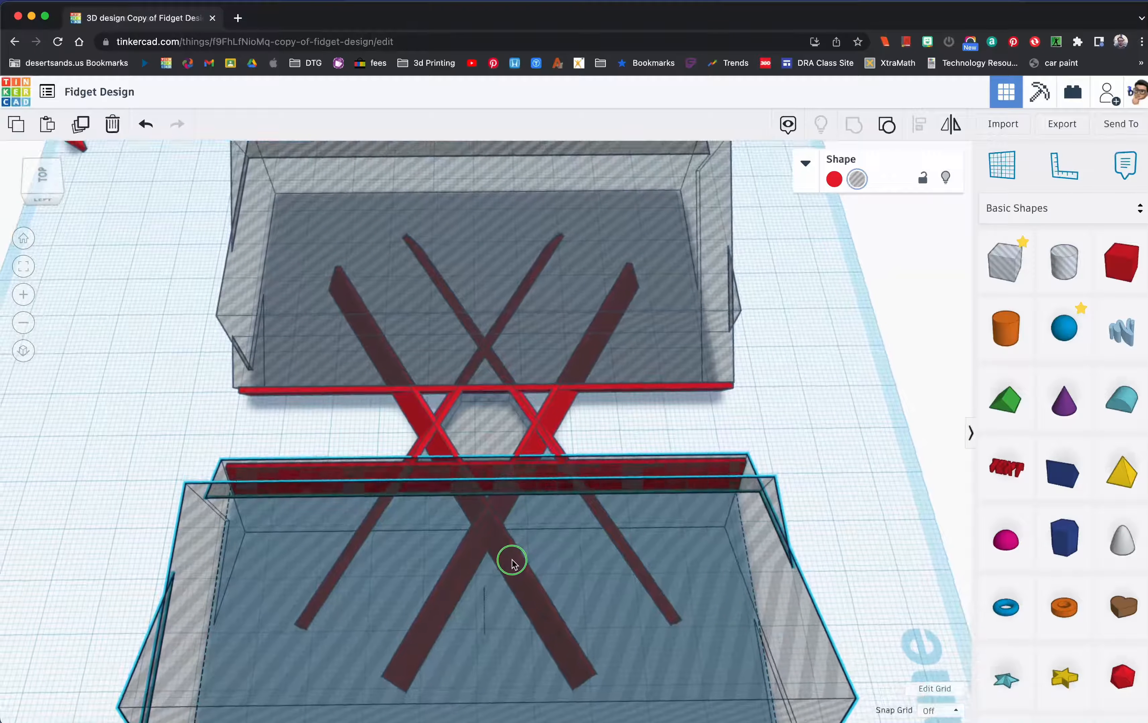
pyautogui.click(825, 503)
pyautogui.click(780, 603)
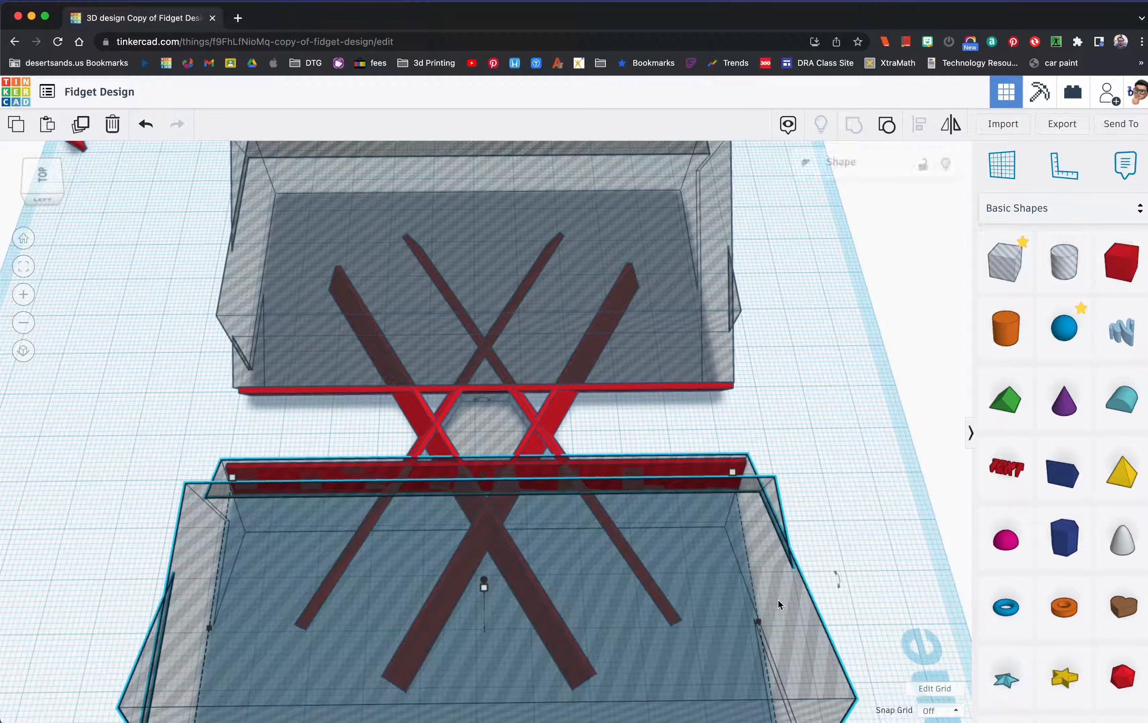
pyautogui.keyDown('shift'); pyautogui.click(674, 252); pyautogui.keyUp('shift')
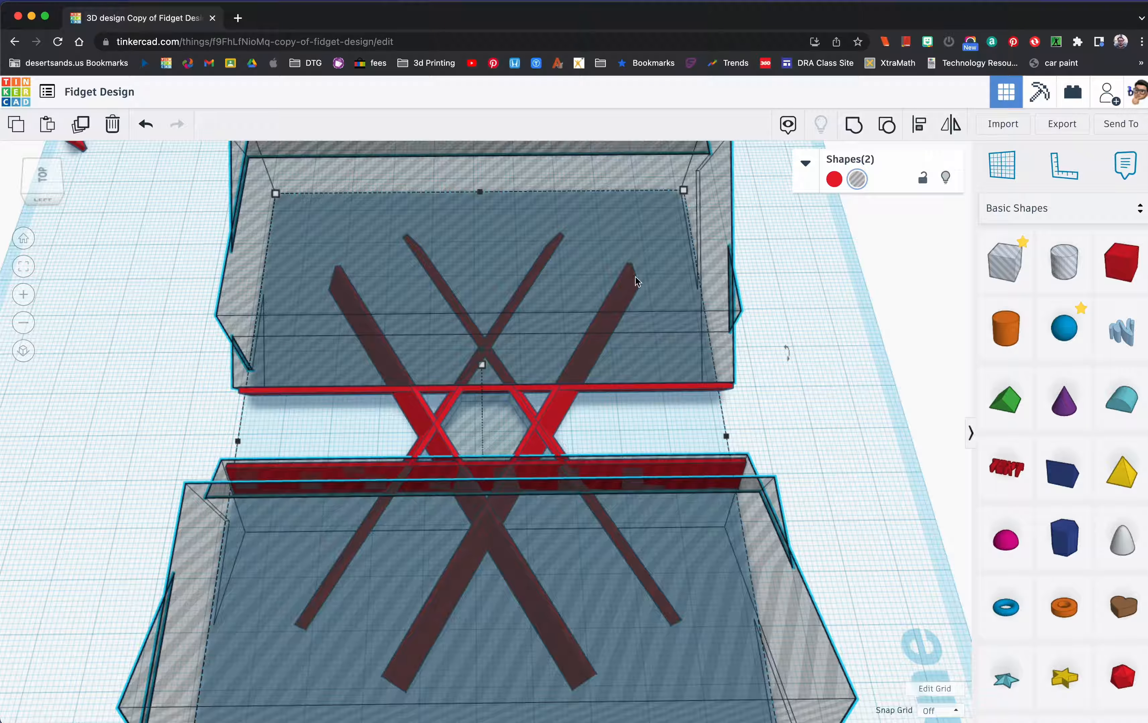
pyautogui.click(81, 125)
# Rotate the duplicated pair of grouped holes about 60° around the vertical axis to line up with the next walls
pyautogui.scroll(-5, 730, 368)
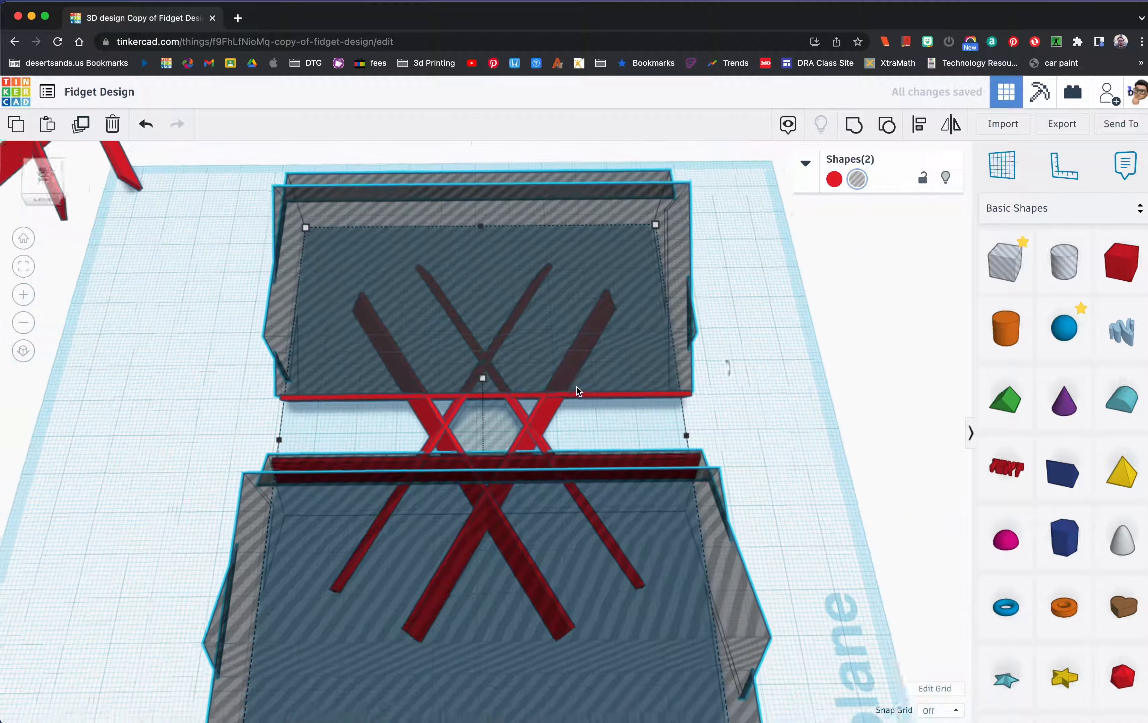
pyautogui.moveTo(492, 633); pyautogui.dragTo(724, 567)
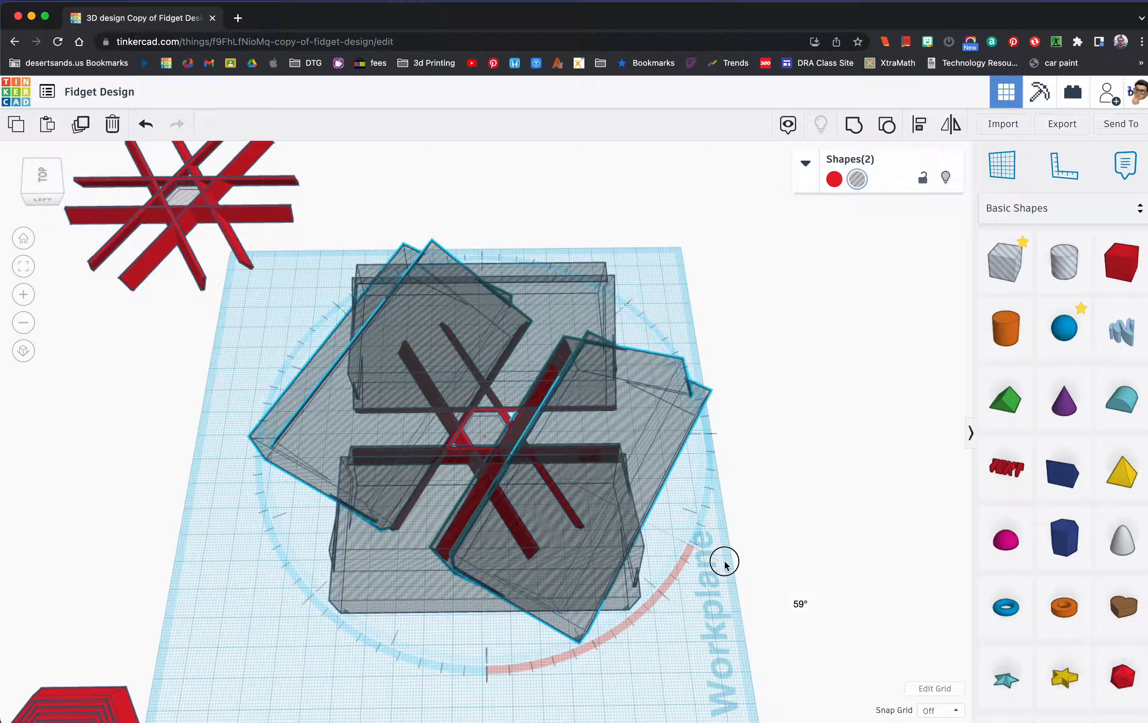
pyautogui.moveTo(724, 564); pyautogui.dragTo(730, 559)
# Select one of the newly rotated grouped holes and nudge it until its slanted face lies against its red wall's outer face
pyautogui.moveTo(729, 559); pyautogui.dragTo(502, 522, button='right')
pyautogui.scroll(5, 499, 521)
pyautogui.moveTo(492, 471); pyautogui.dragTo(487, 442, button='right')
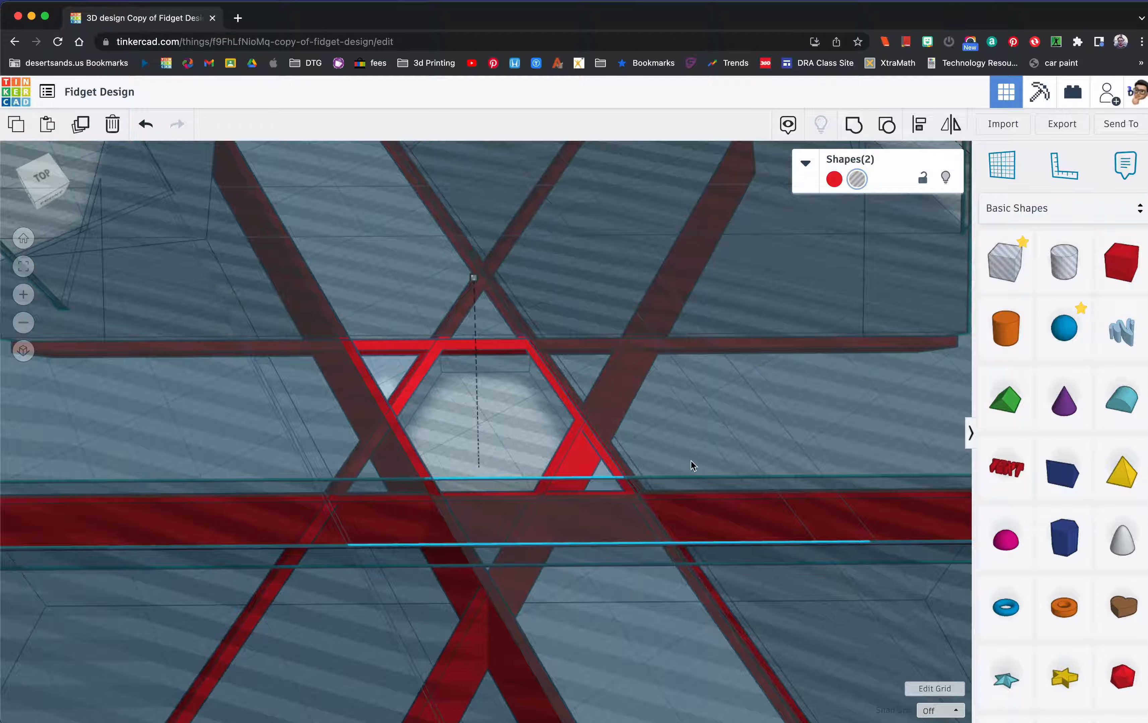
pyautogui.click(390, 386)
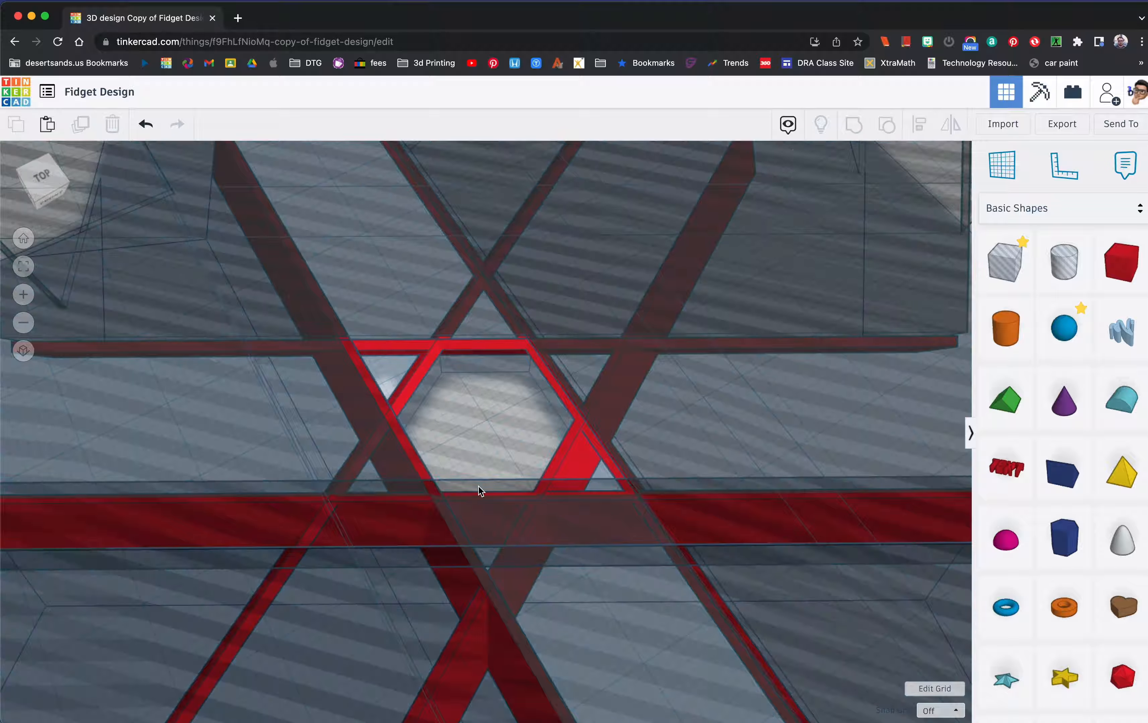
pyautogui.click(498, 522)
pyautogui.moveTo(497, 520)
pyautogui.mouseDown(button='right')
pyautogui.moveTo(508, 556)
pyautogui.moveTo(497, 505)
pyautogui.moveTo(494, 536)
pyautogui.moveTo(485, 526)
pyautogui.mouseUp(button='right')
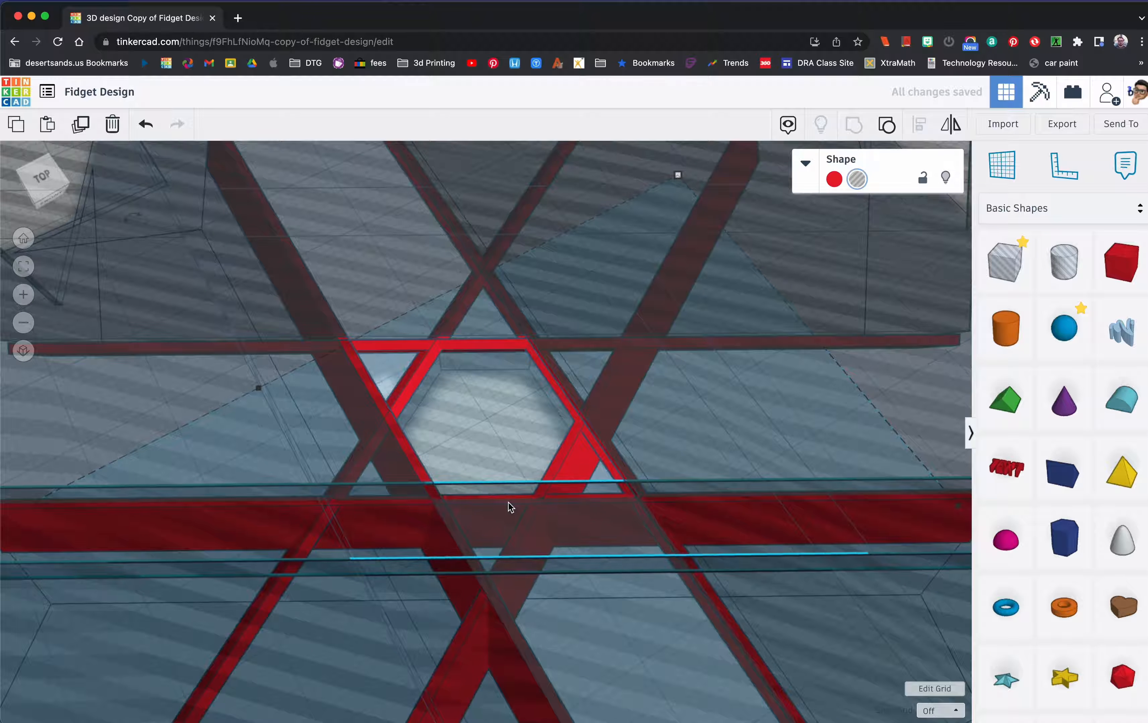
pyautogui.moveTo(480, 519); pyautogui.dragTo(488, 525)
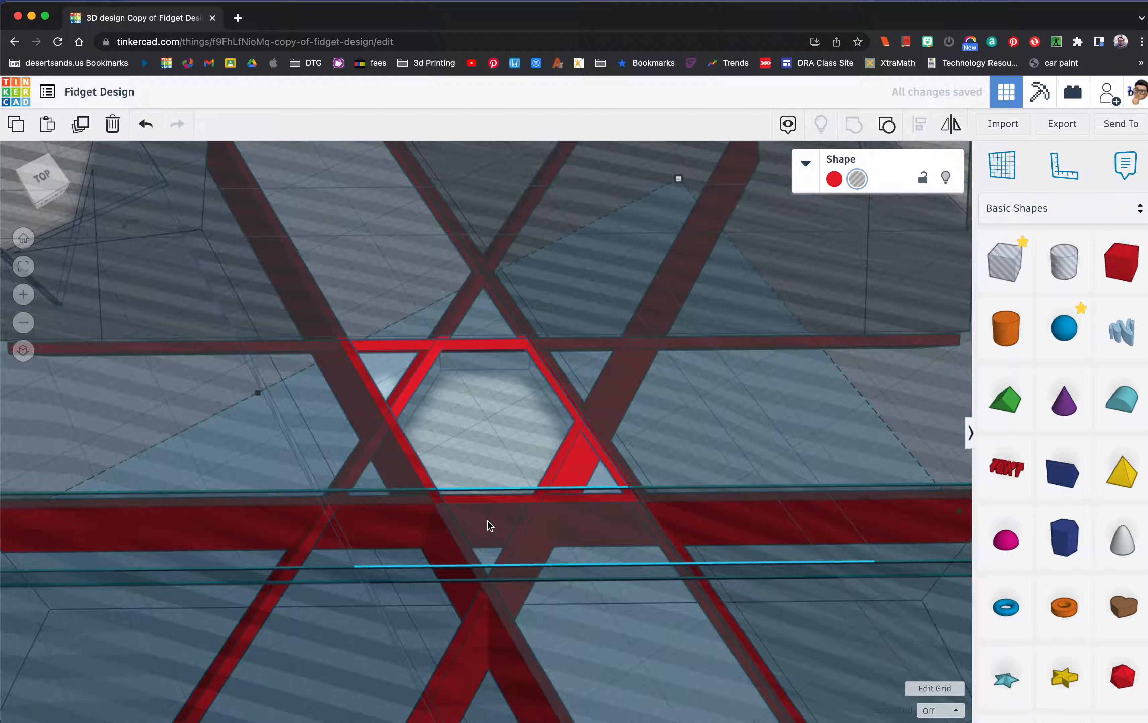
pyautogui.press('Down')
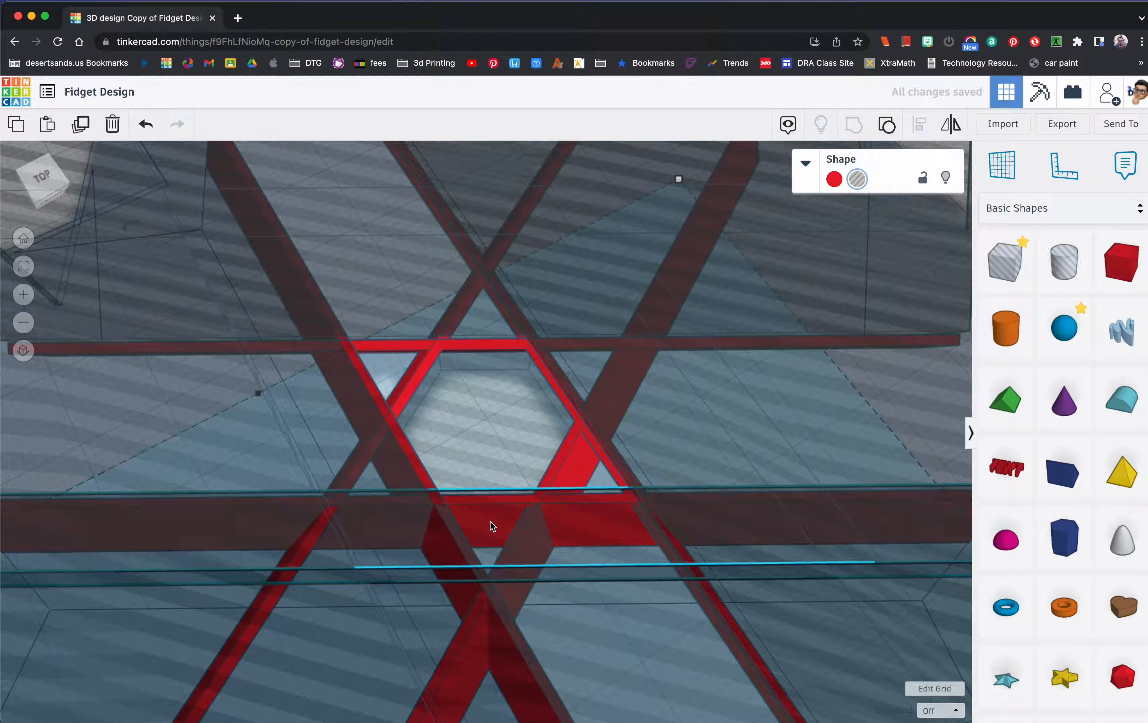
pyautogui.moveTo(515, 519)
pyautogui.mouseDown(button='right')
pyautogui.moveTo(512, 500)
pyautogui.moveTo(472, 510)
pyautogui.moveTo(523, 531)
pyautogui.moveTo(520, 541)
pyautogui.mouseUp(button='right')
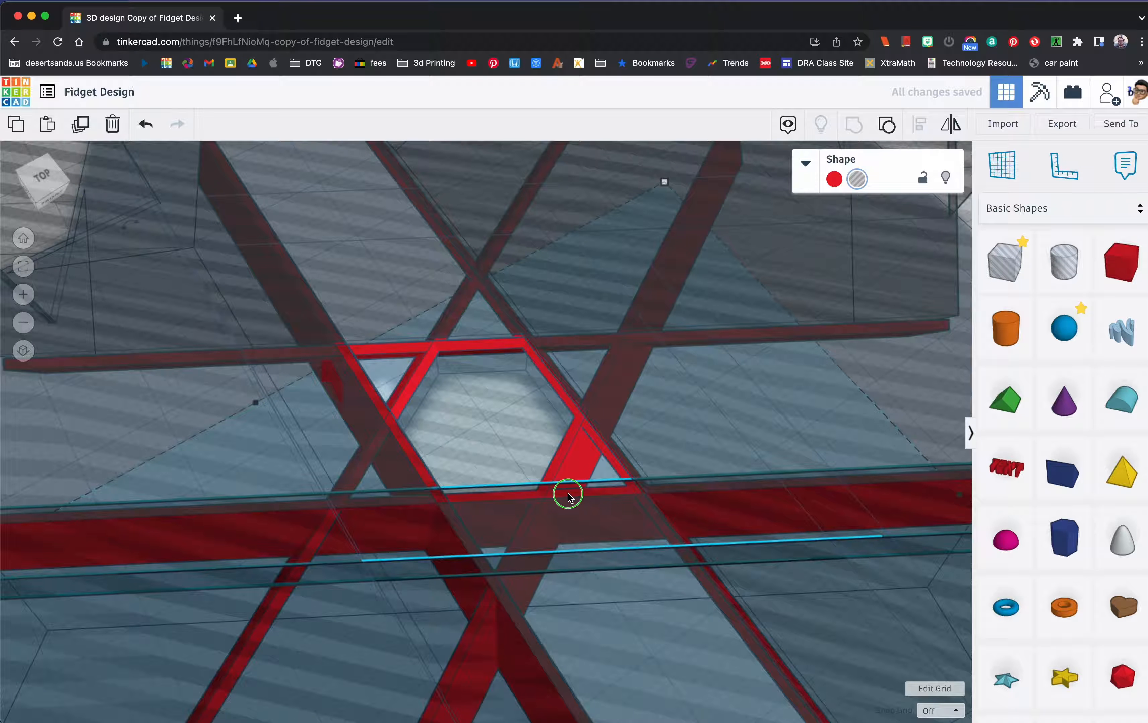
# Select the opposite grouped hole of the rotated pair and nudge it flush against the outer face of its own wall
pyautogui.scroll(-5, 568, 497)
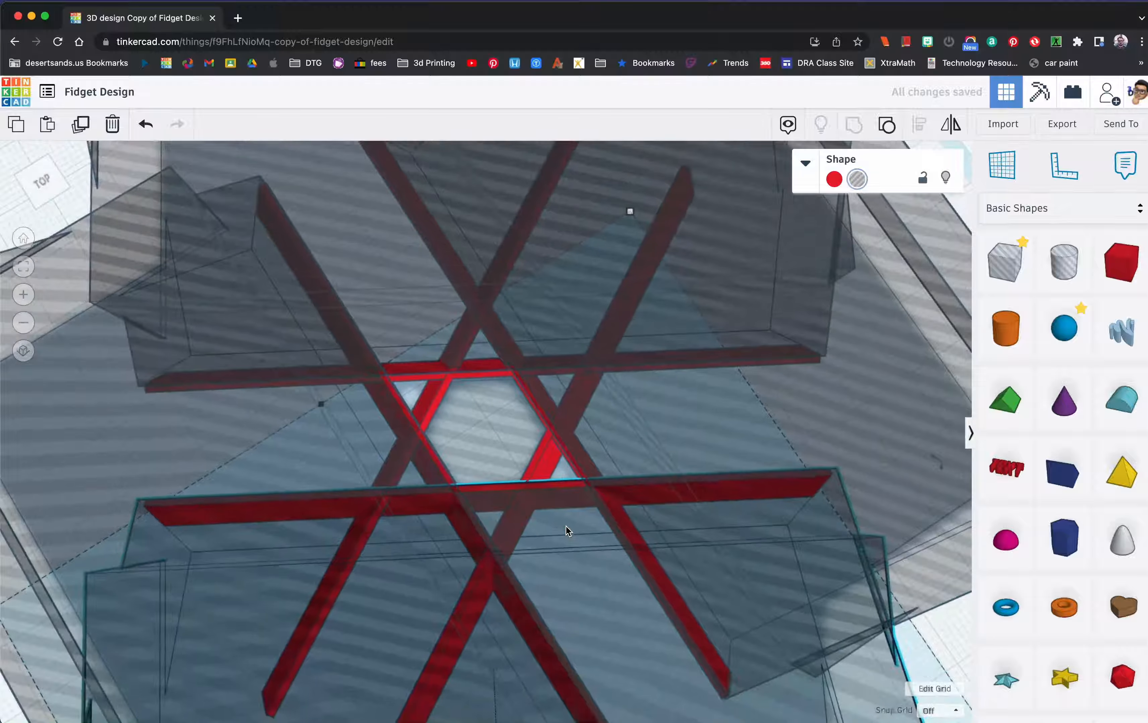
pyautogui.scroll(-3, 567, 526)
pyautogui.moveTo(567, 526); pyautogui.dragTo(492, 483, button='right')
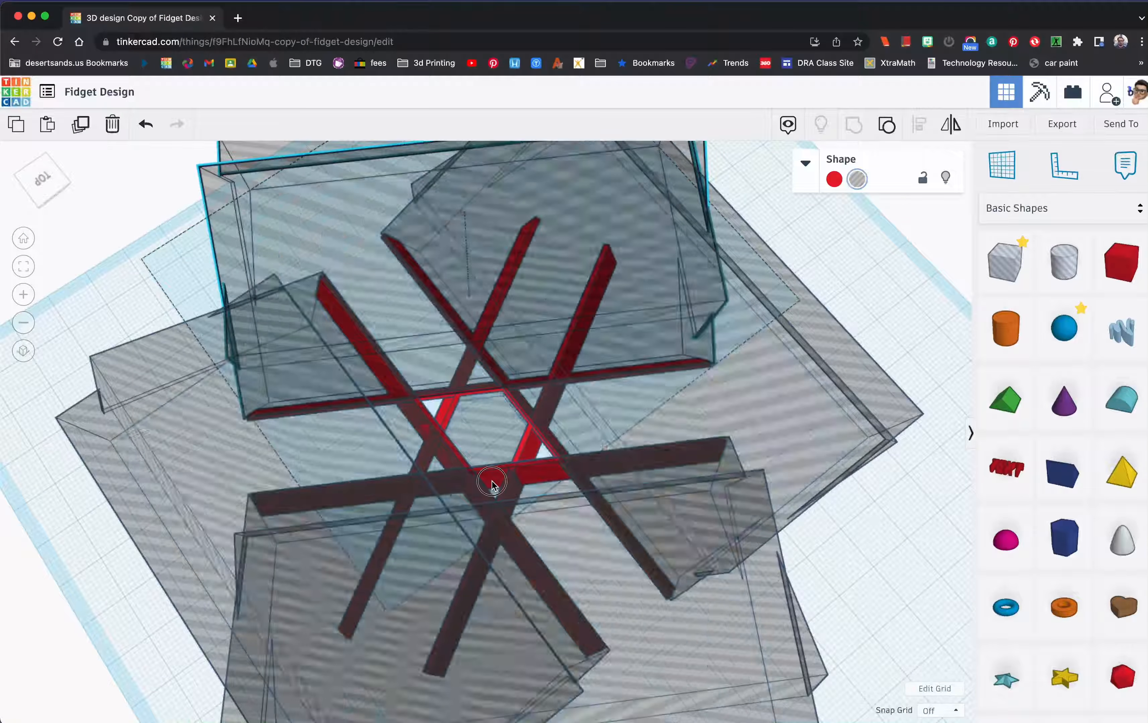
pyautogui.click(493, 484)
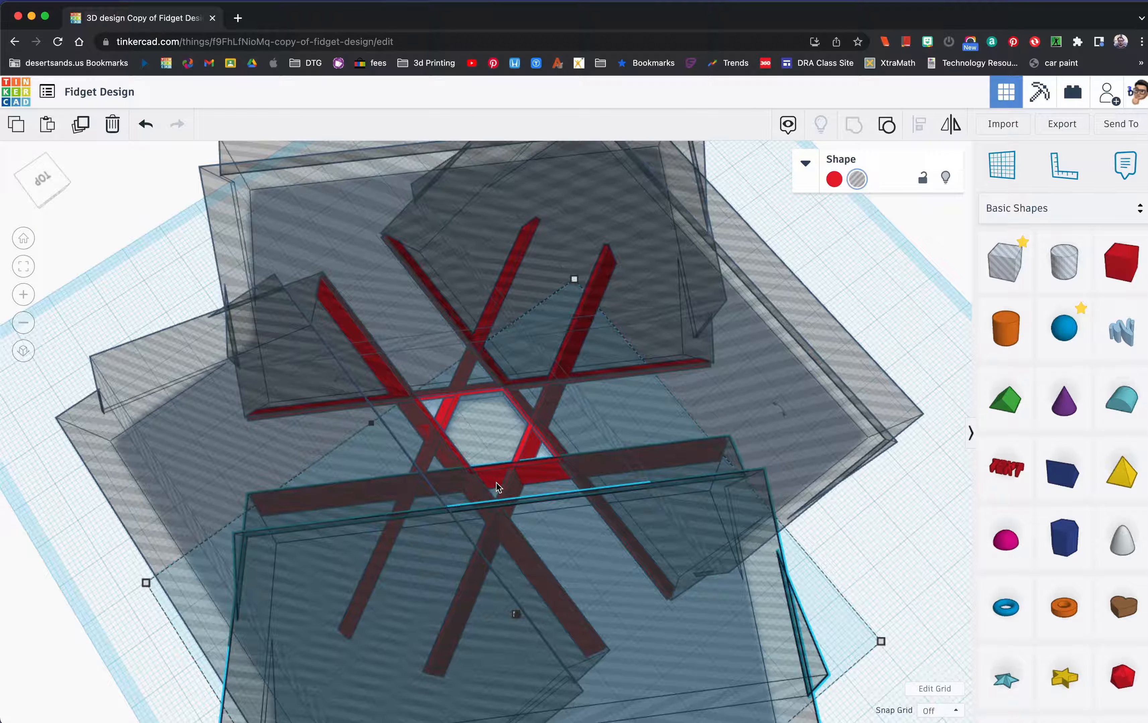
pyautogui.moveTo(495, 484); pyautogui.dragTo(488, 449, button='right')
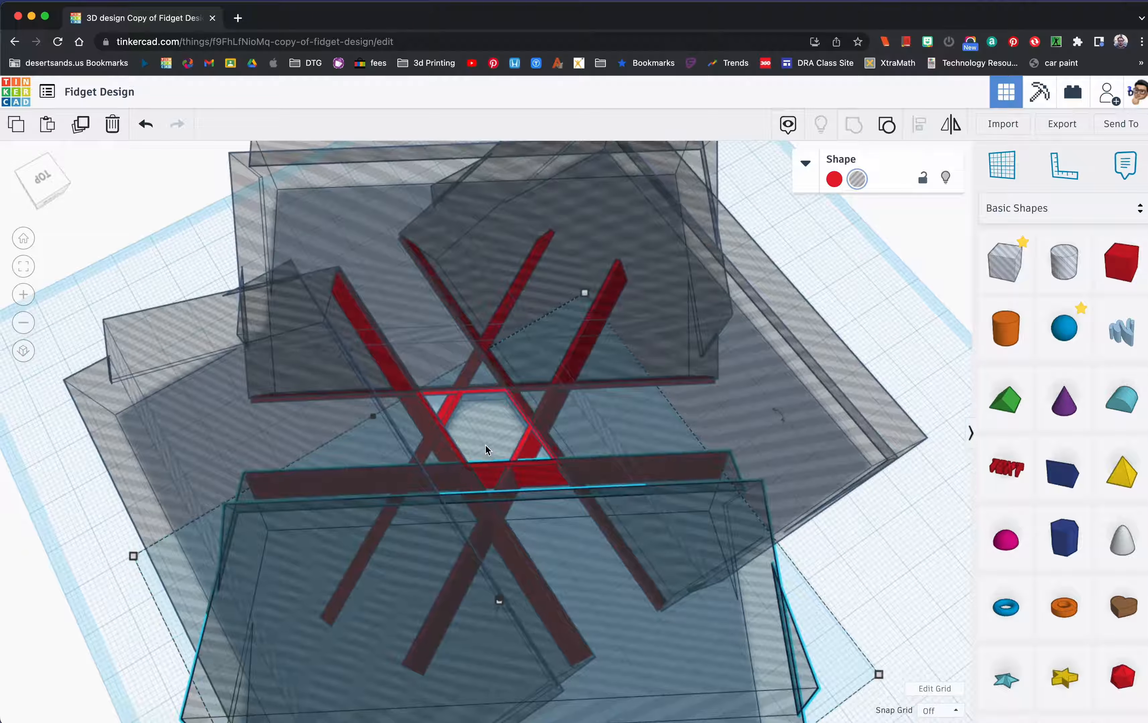
pyautogui.click(488, 447)
pyautogui.click(23, 266)
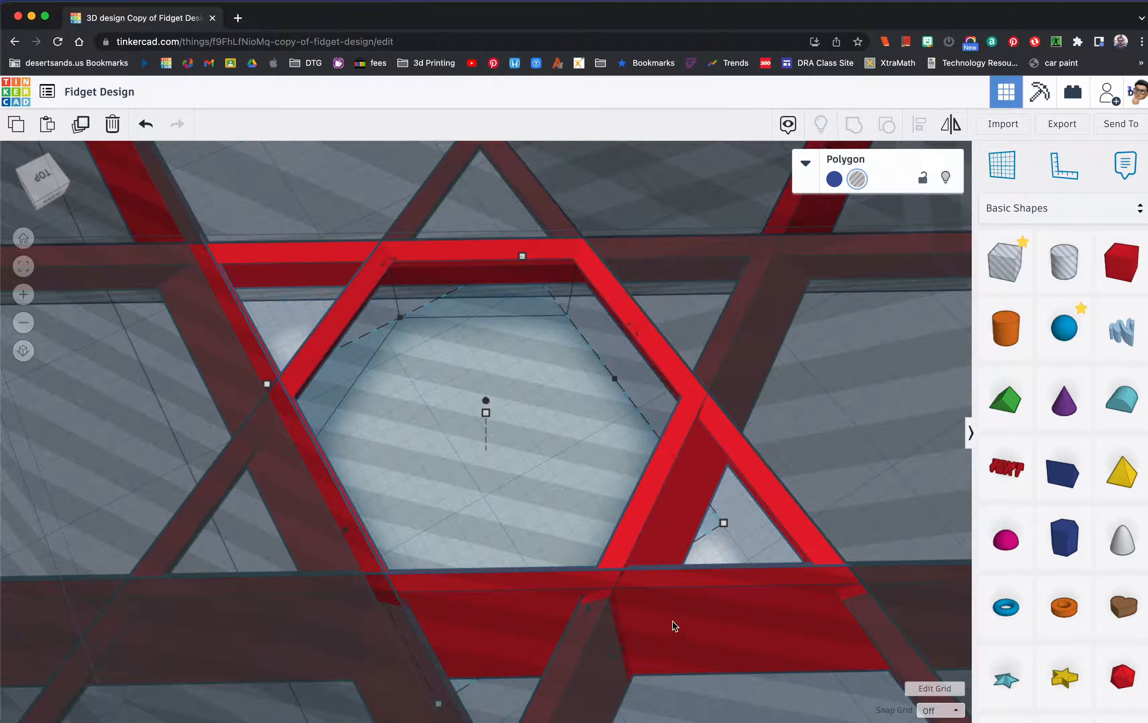
pyautogui.click(488, 619)
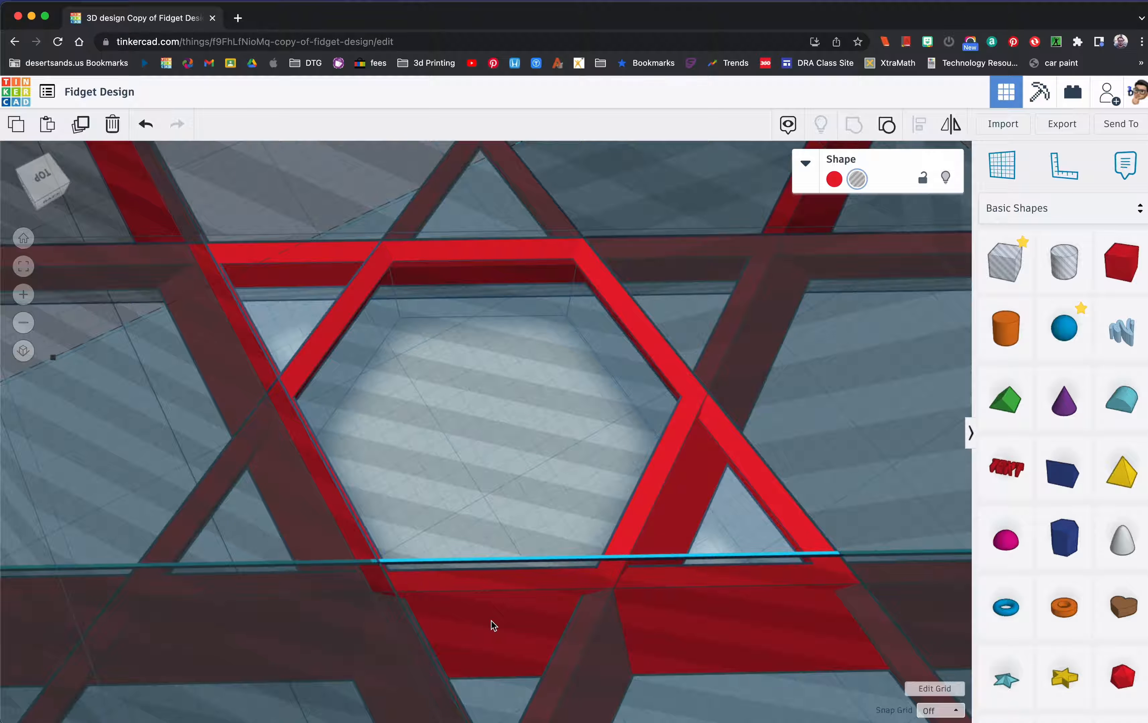
pyautogui.moveTo(492, 621); pyautogui.dragTo(601, 592, button='right')
# Select both grouped holes of the rotated pair together and duplicate them in place
pyautogui.scroll(-6, 511, 611)
pyautogui.moveTo(595, 461); pyautogui.dragTo(628, 525, button='right')
pyautogui.scroll(-5, 628, 525)
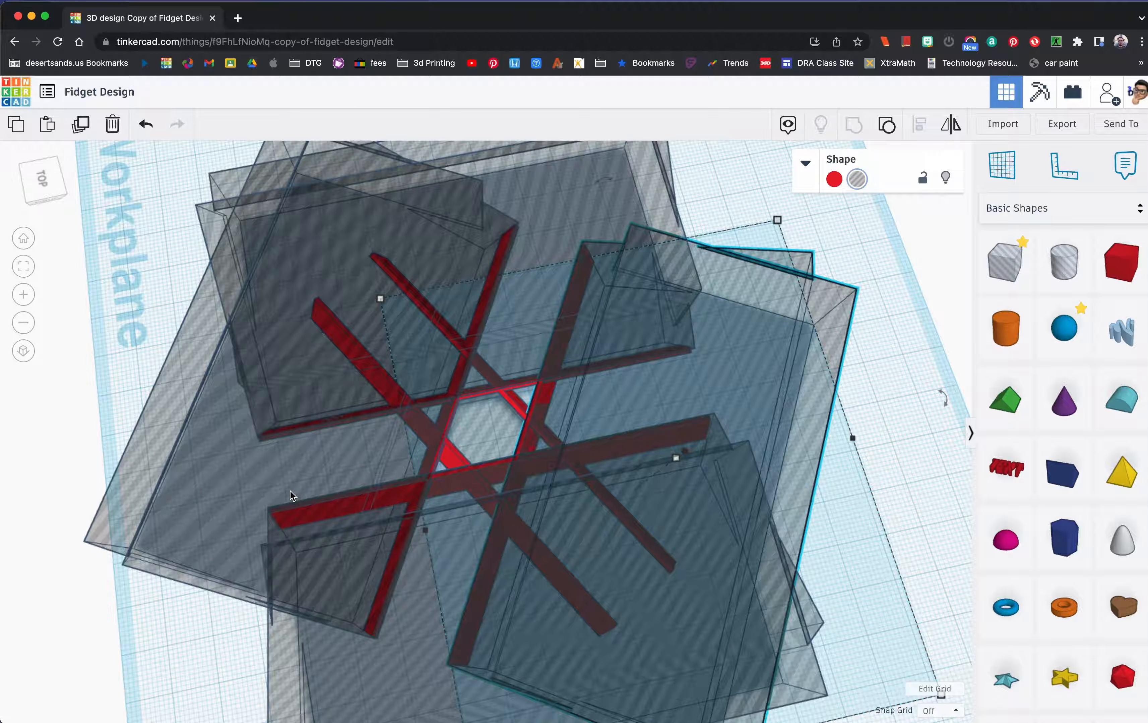
pyautogui.click(194, 524)
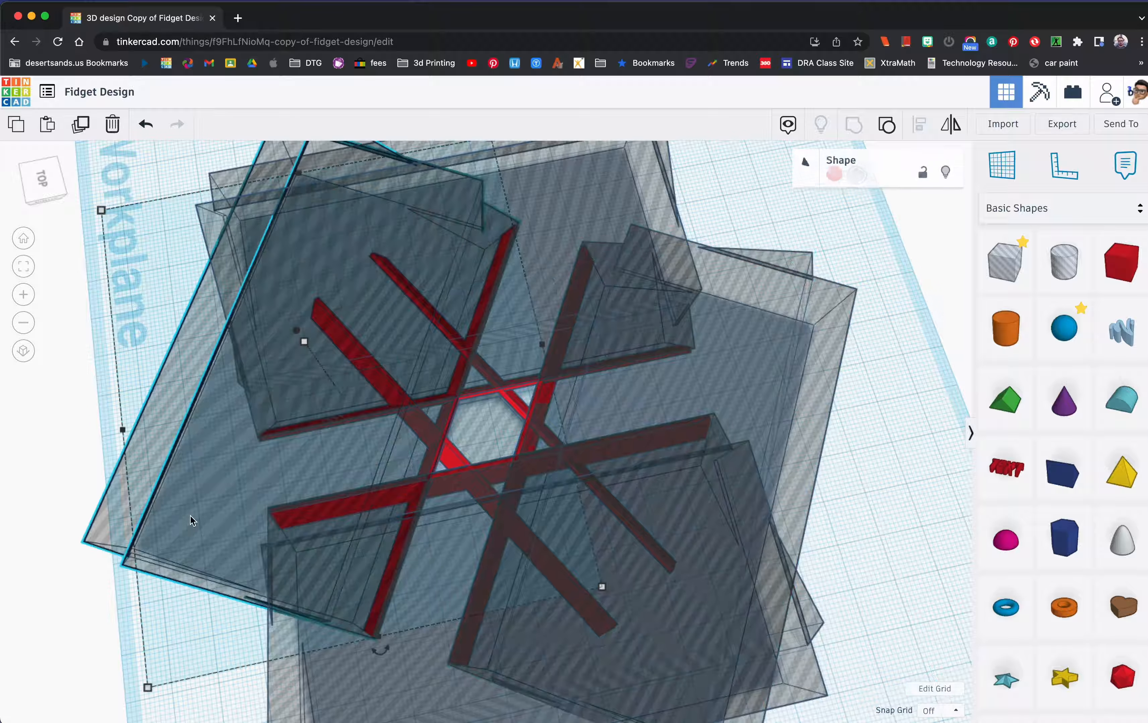
pyautogui.keyDown('shift'); pyautogui.click(753, 378); pyautogui.keyUp('shift')
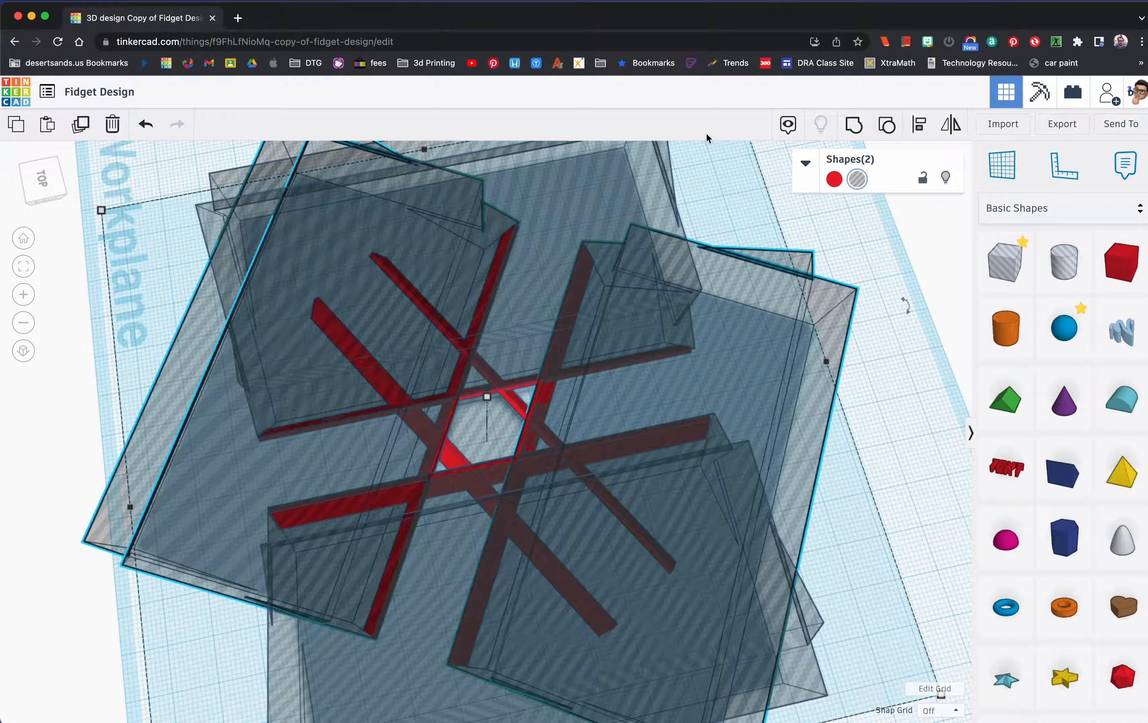
pyautogui.click(79, 129)
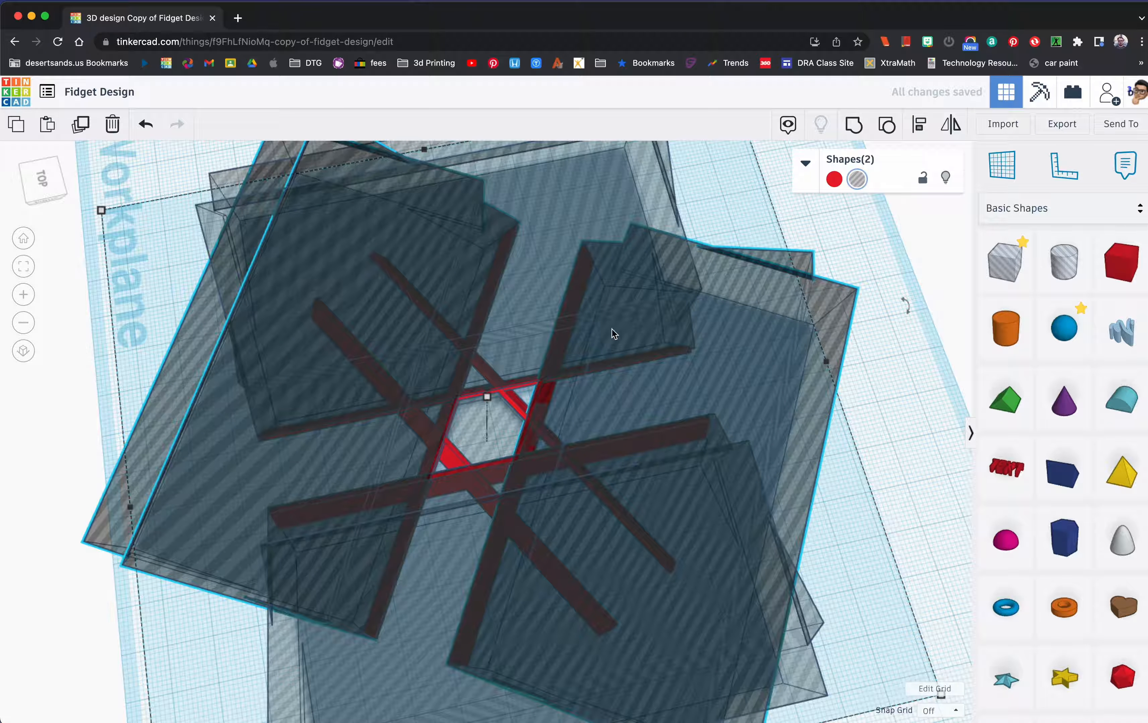
# Rotate the new pair of grouped holes around the vertical axis to line up with the last two uncovered walls
pyautogui.scroll(-5, 602, 383)
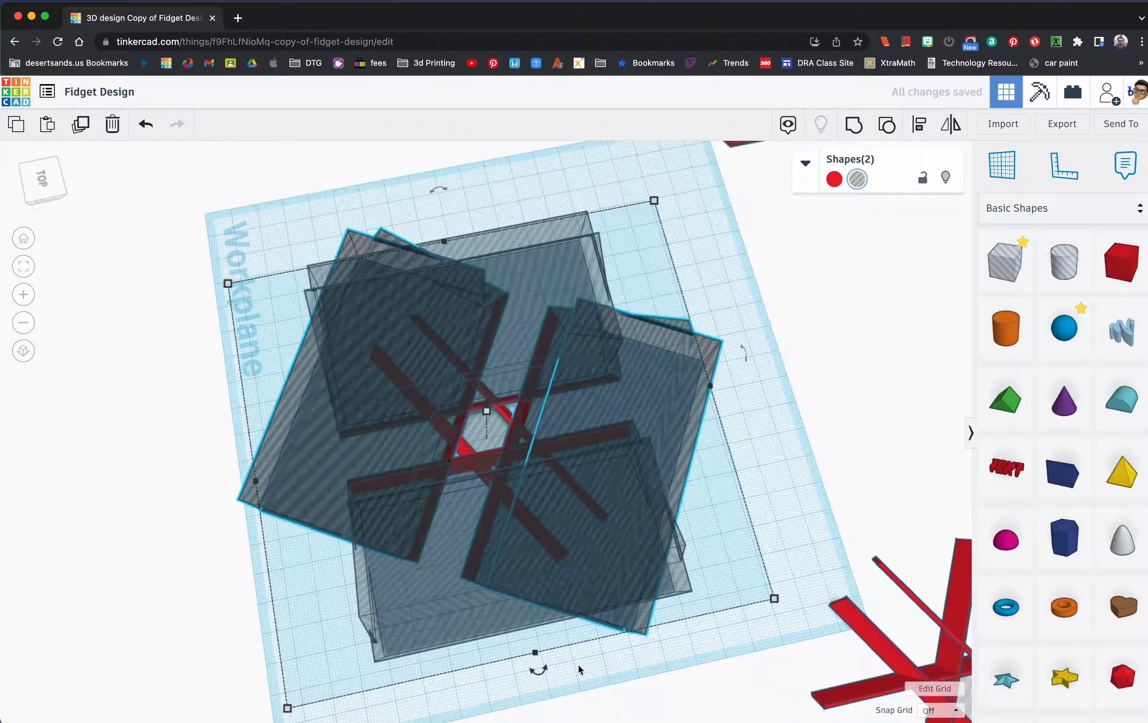
pyautogui.moveTo(538, 669); pyautogui.dragTo(838, 546)
pyautogui.scroll(10, 592, 502)
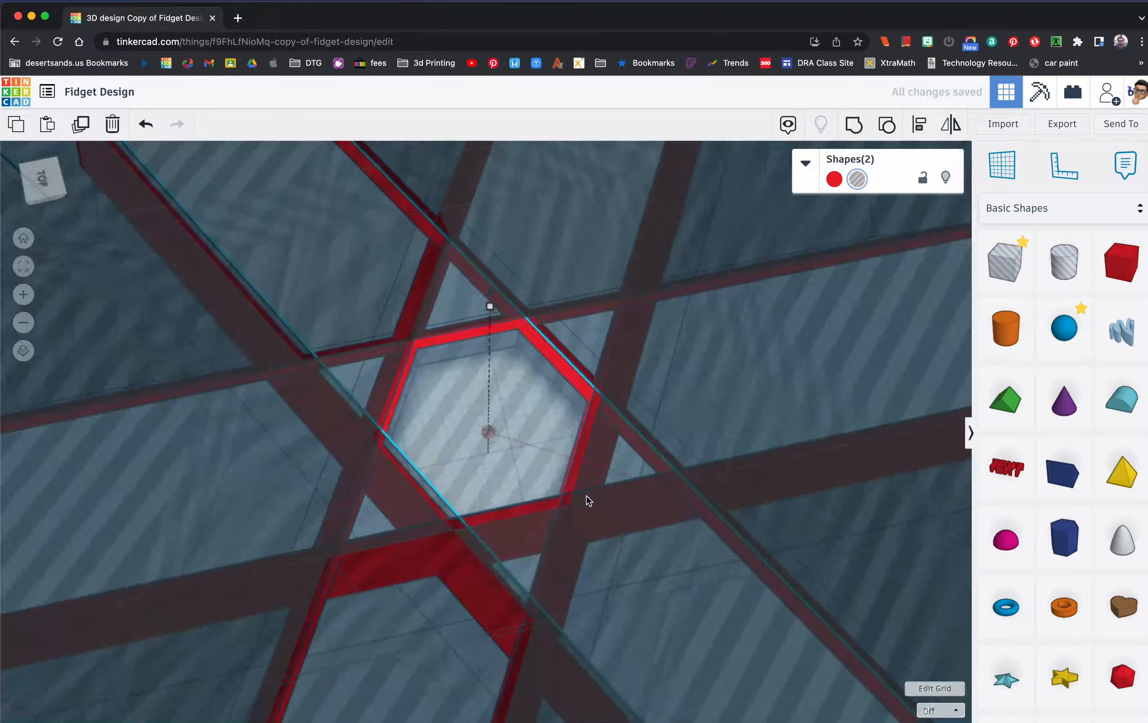
# Select a single grouped hole of the third pair and adjust its position against the outer face of its wall
pyautogui.moveTo(564, 492); pyautogui.dragTo(551, 452, button='right')
pyautogui.moveTo(596, 518); pyautogui.dragTo(562, 516, button='right')
pyautogui.click(516, 465)
pyautogui.click(510, 509)
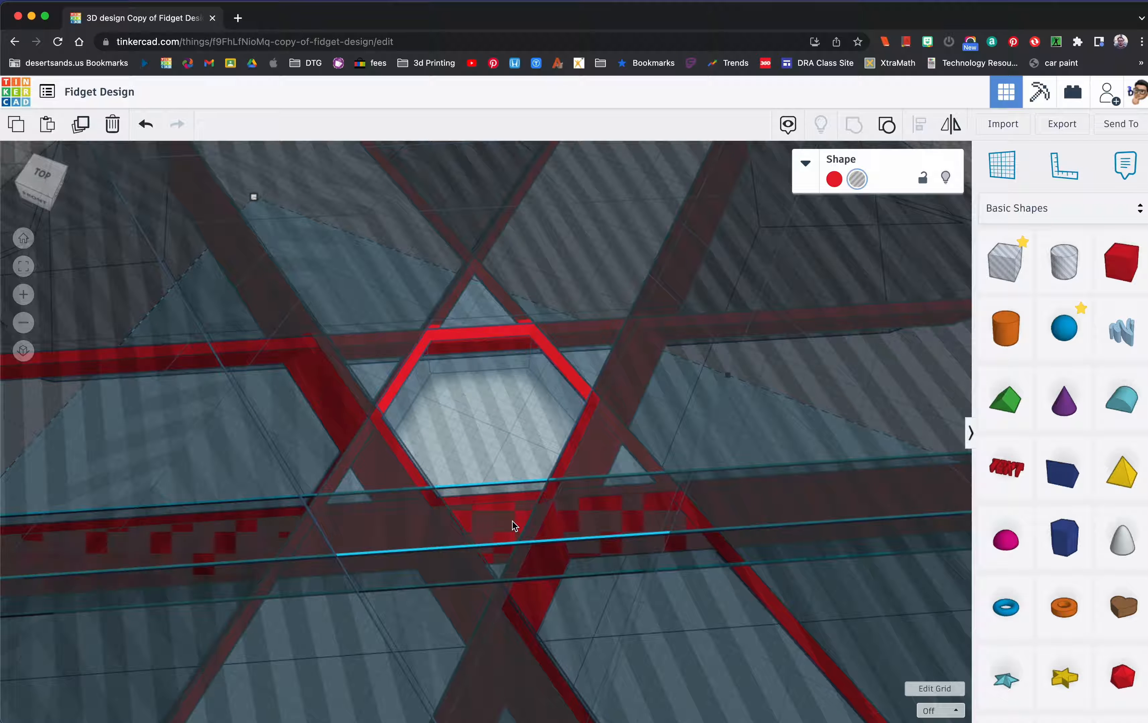
# Nudge the opposite grouped hole of the third pair until it lies against its wall's outer face
pyautogui.moveTo(532, 523); pyautogui.dragTo(504, 552, button='right')
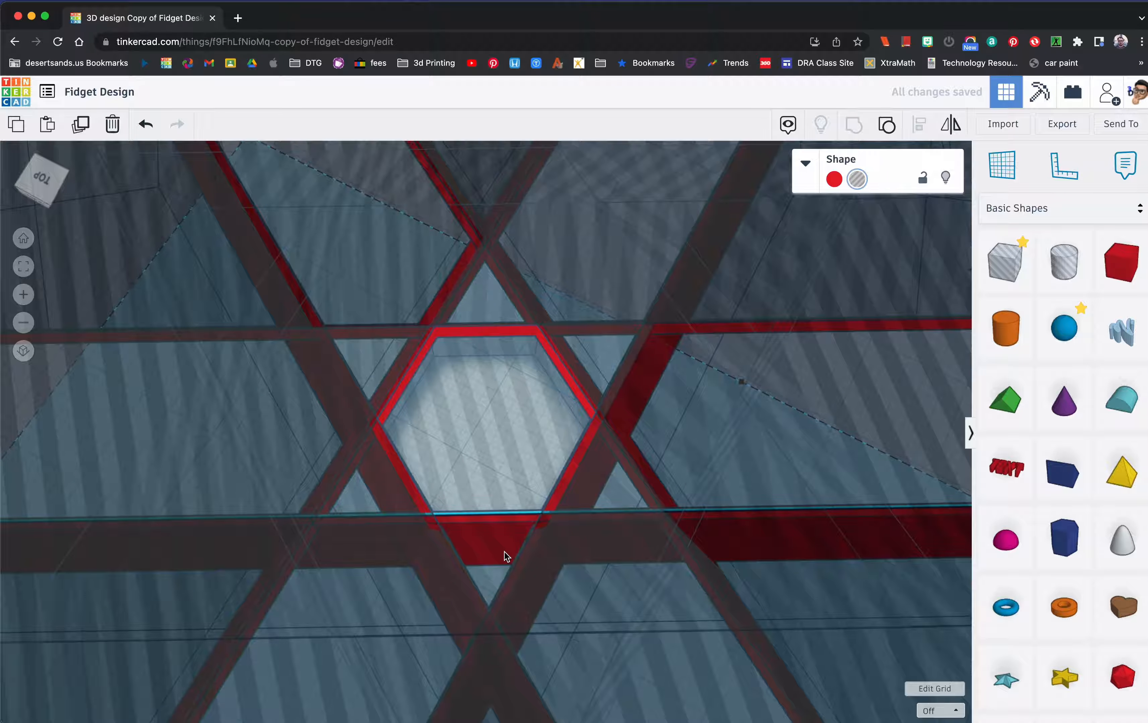
pyautogui.scroll(-5, 505, 552)
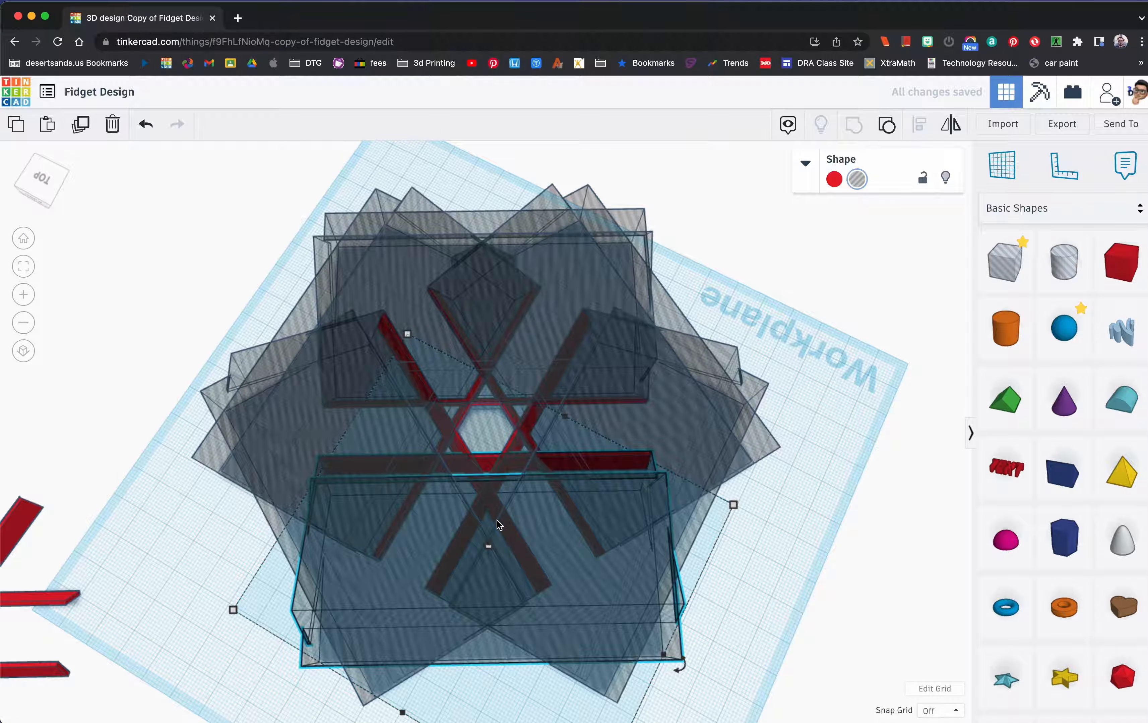
pyautogui.scroll(10, 497, 521)
pyautogui.moveTo(497, 519); pyautogui.dragTo(496, 548)
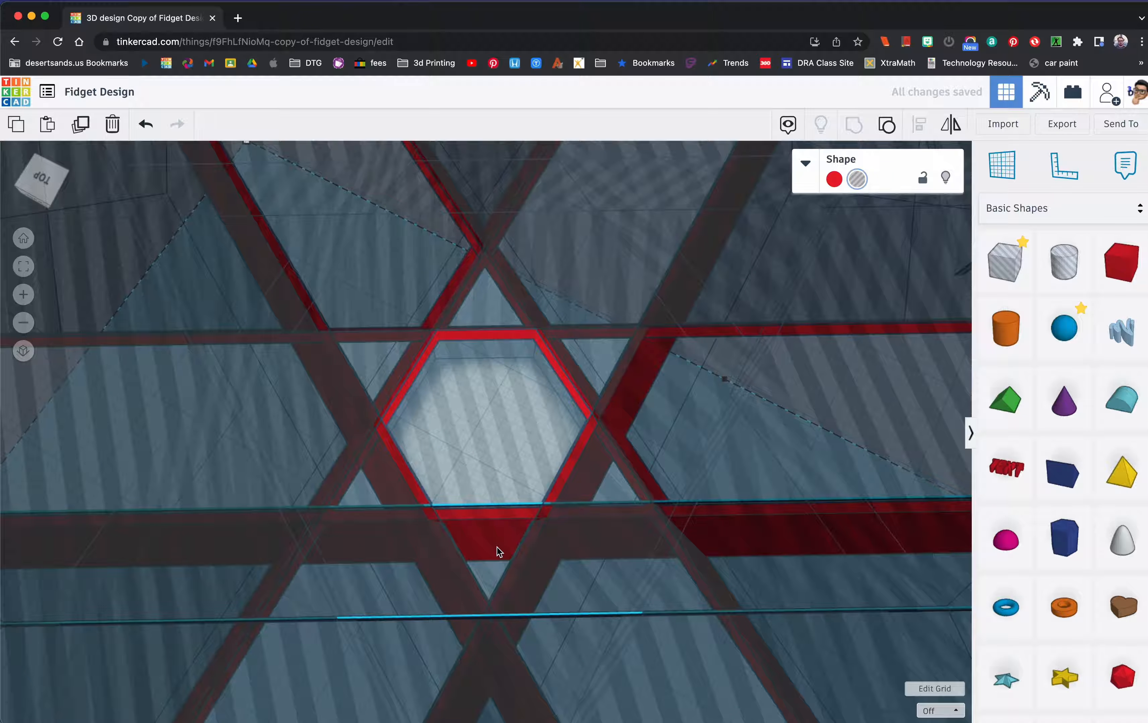
pyautogui.scroll(-10, 496, 546)
pyautogui.scroll(4, 497, 547)
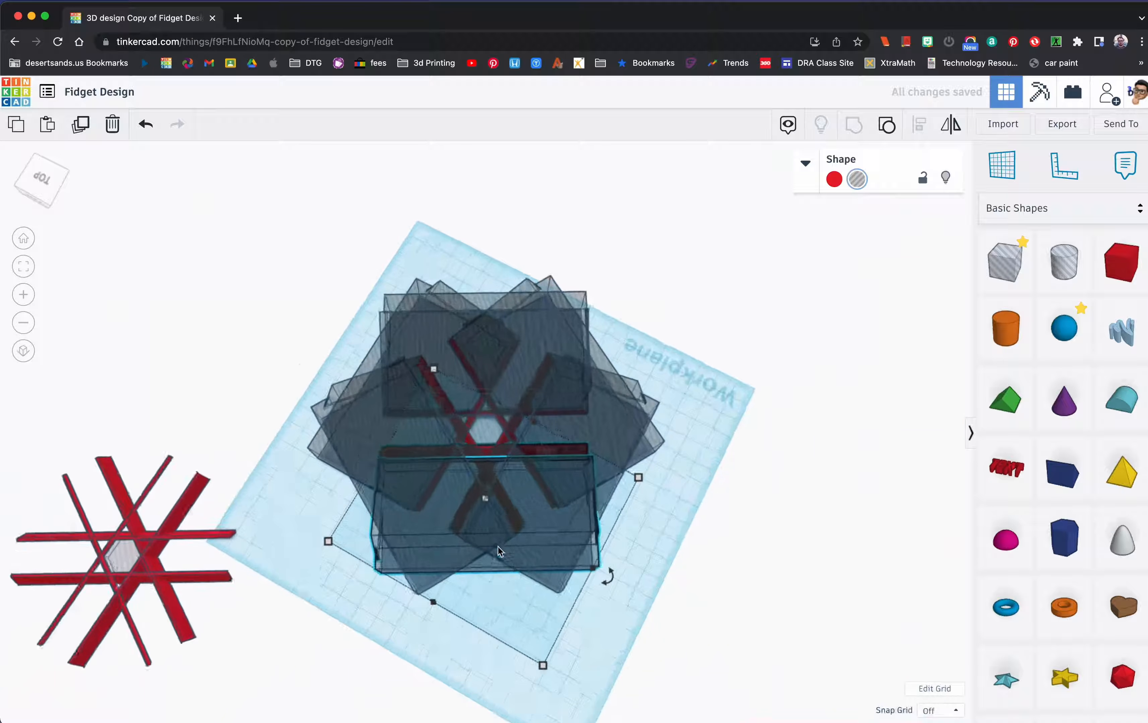
# Select all six grouped hole cutters, duplicate them, and move the copied set off the workplane
pyautogui.moveTo(627, 552); pyautogui.dragTo(434, 525, button='right')
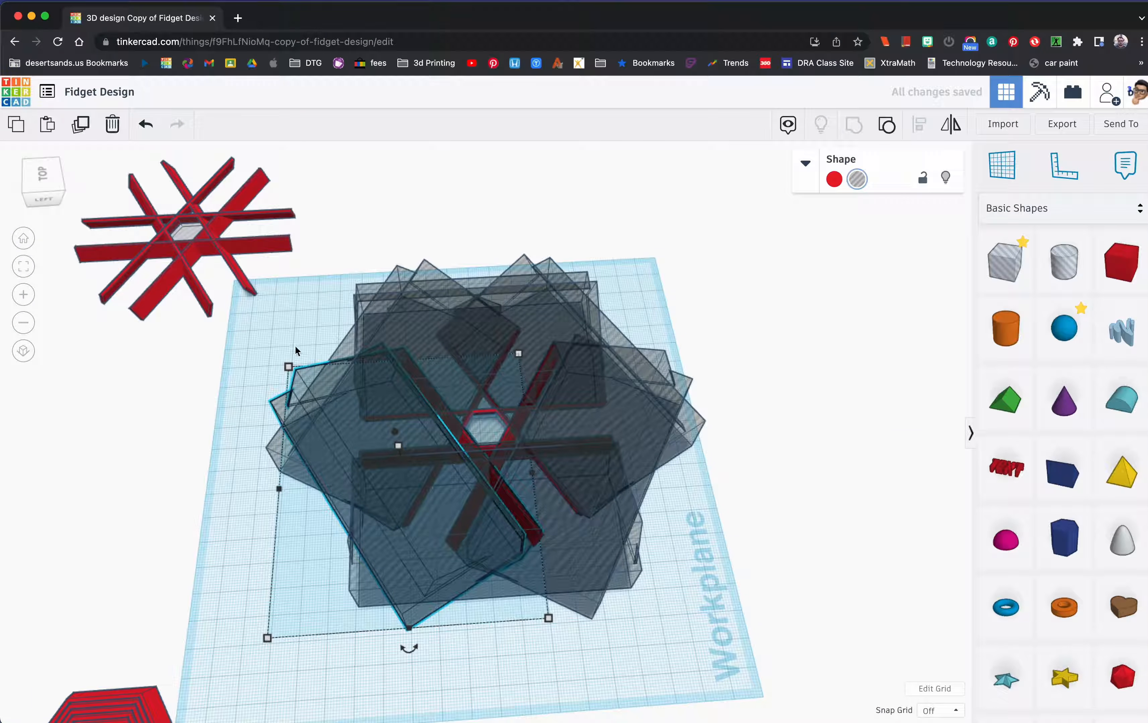
pyautogui.moveTo(531, 425); pyautogui.dragTo(817, 308, button='right')
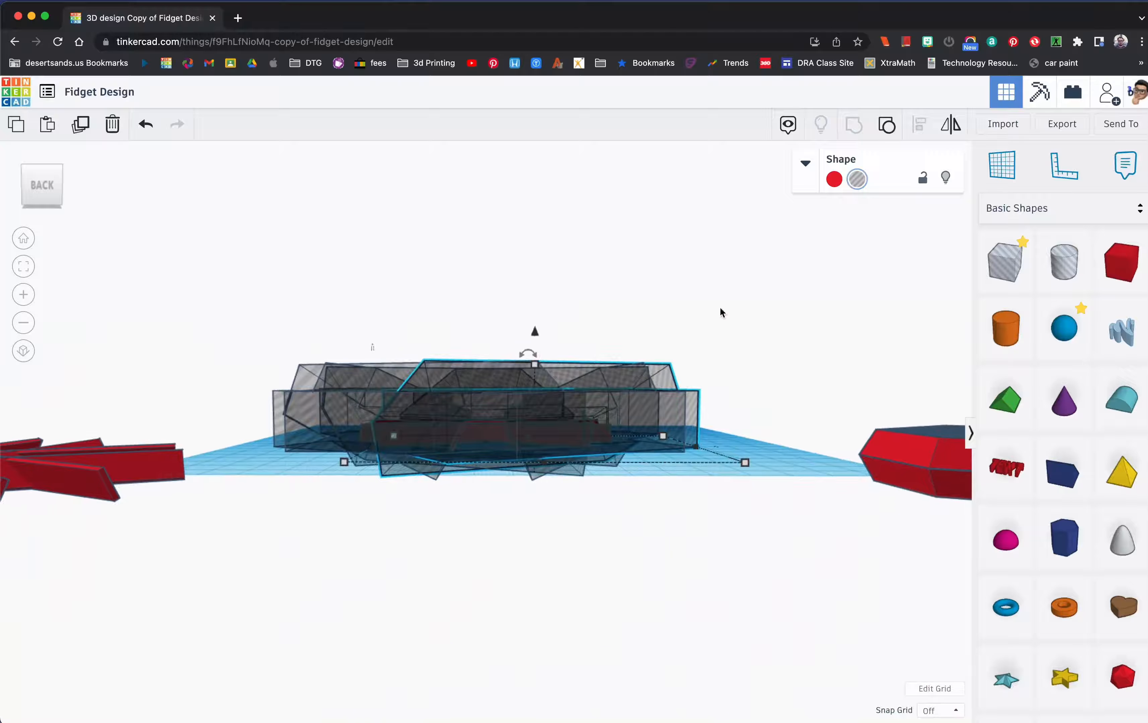
pyautogui.moveTo(370, 329); pyautogui.dragTo(601, 394)
pyautogui.moveTo(601, 394); pyautogui.dragTo(410, 477, button='right')
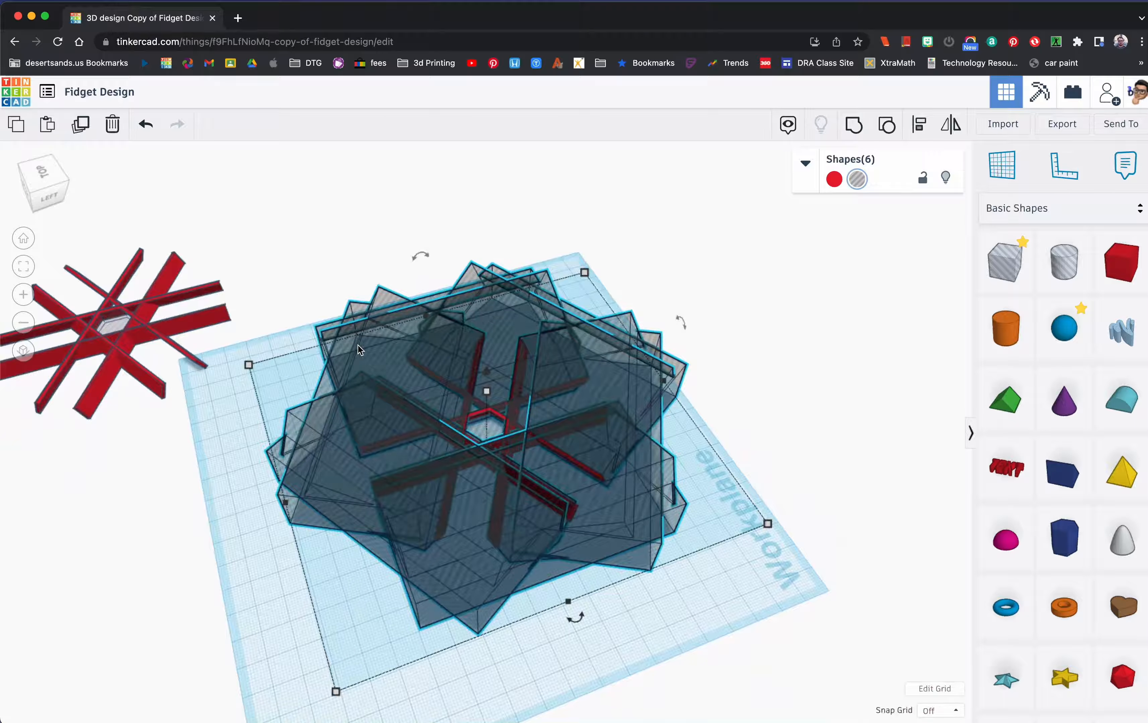
pyautogui.press('super+d')
pyautogui.moveTo(458, 468); pyautogui.dragTo(612, 198)
# Select the walls, polygon and six hole cutters on the workplane and group them to cut out the hexagonal ring
pyautogui.moveTo(612, 197); pyautogui.dragTo(568, 423, button='right')
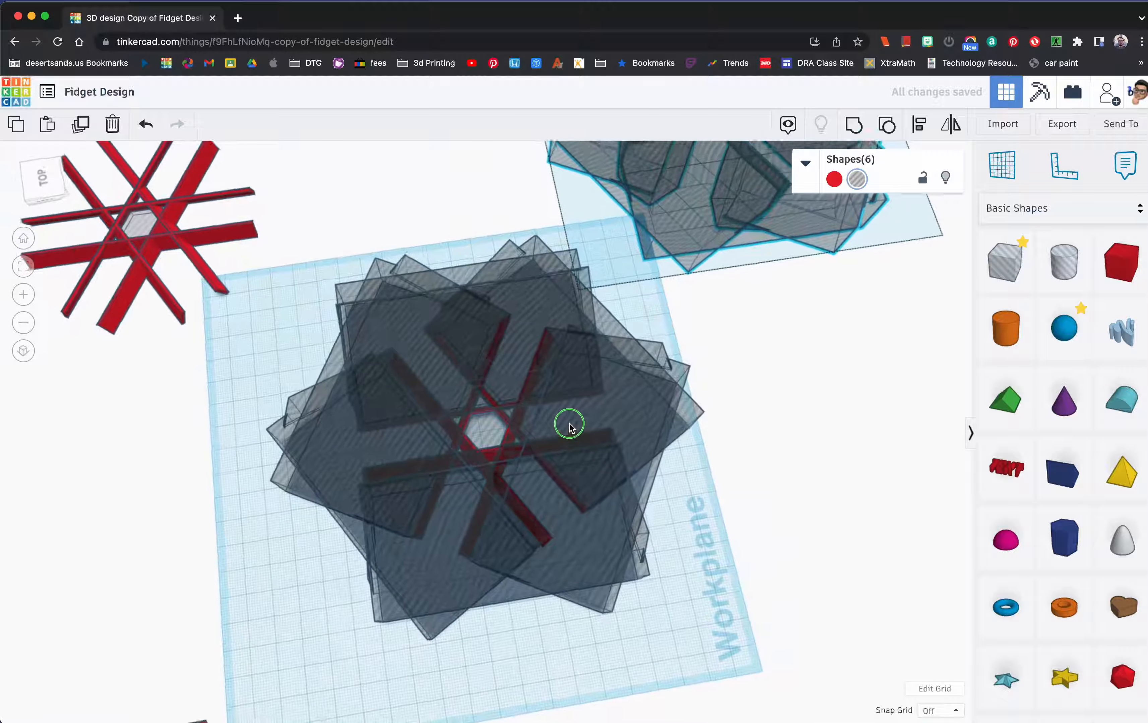
pyautogui.moveTo(537, 487); pyautogui.dragTo(538, 488)
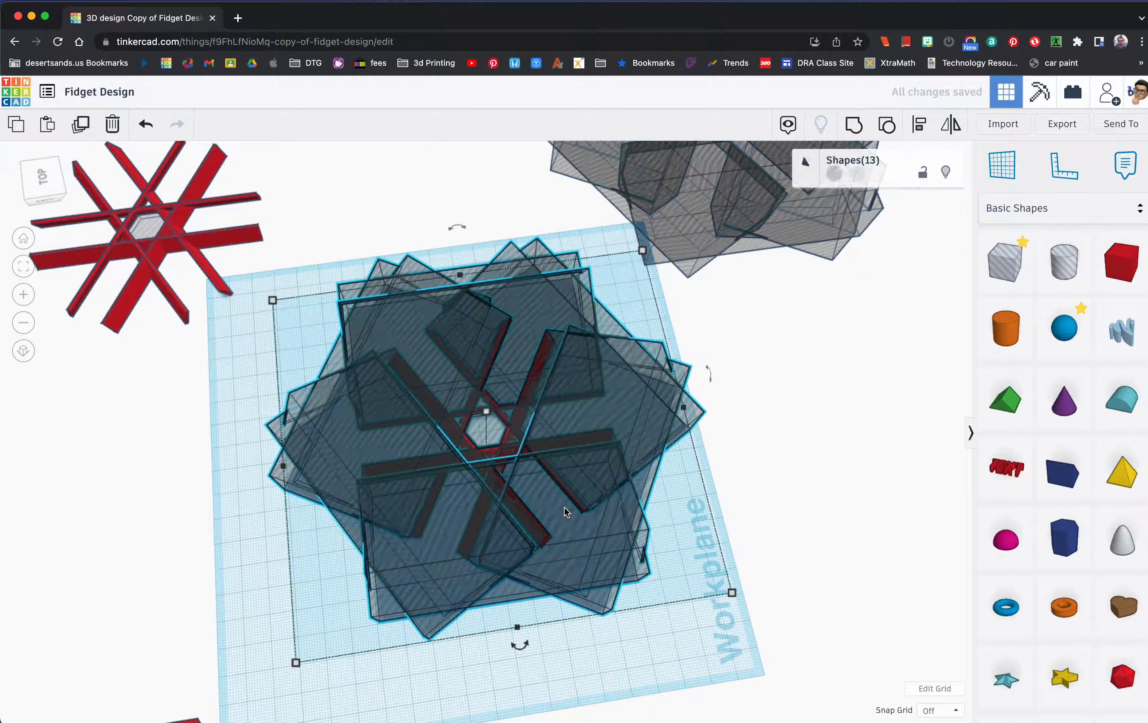
pyautogui.click(863, 126)
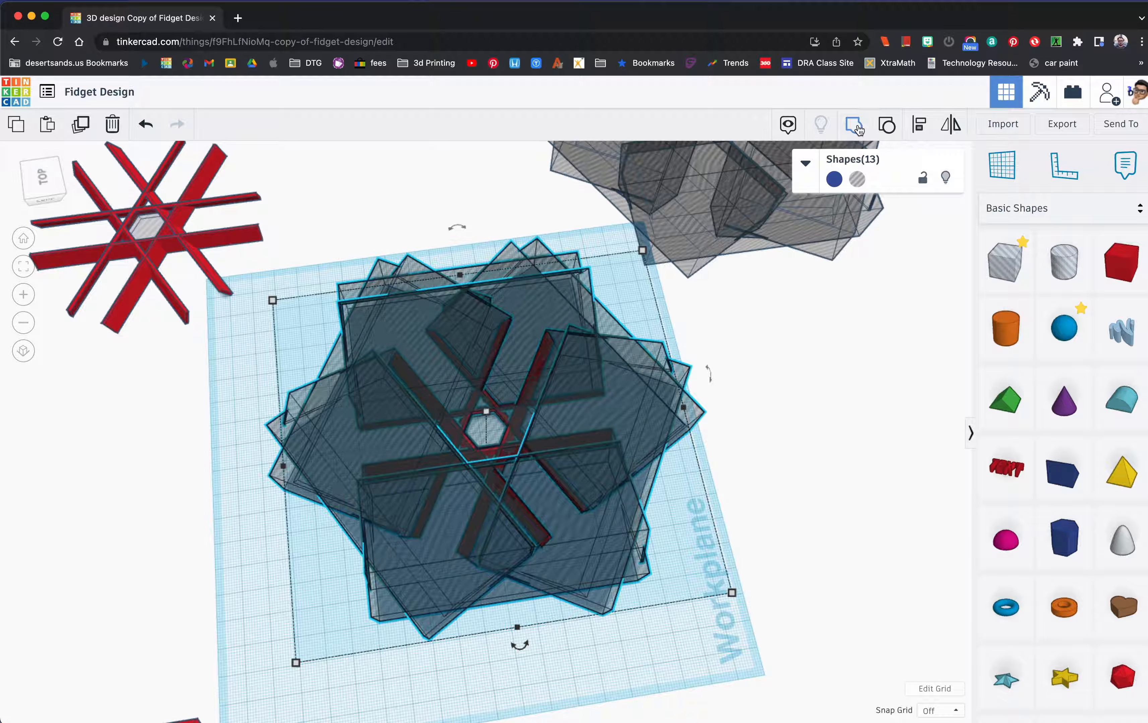
pyautogui.moveTo(597, 421); pyautogui.dragTo(508, 425, button='right')
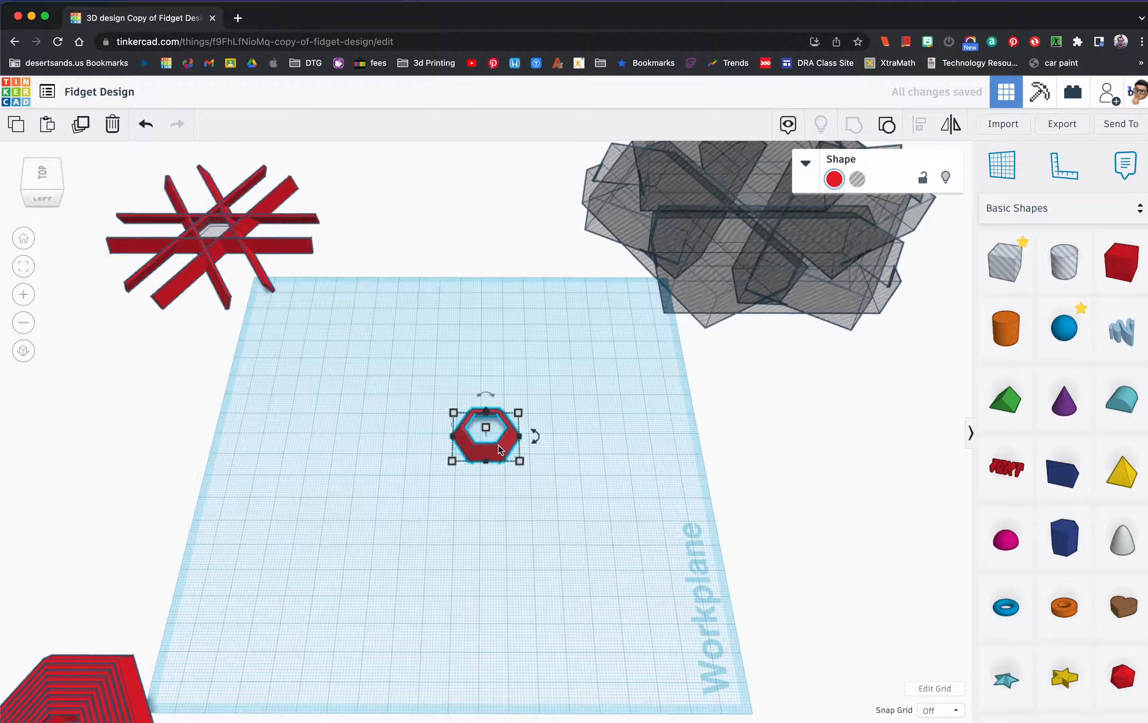
pyautogui.scroll(5, 498, 449)
pyautogui.scroll(-2, 512, 473)
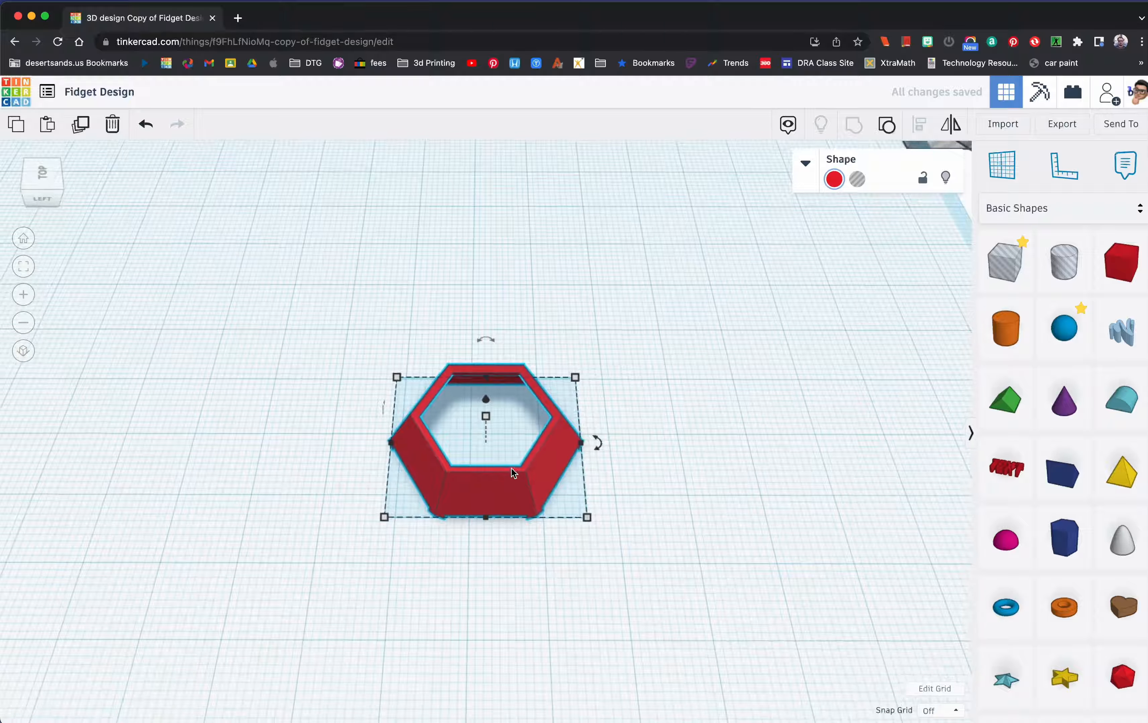
# Change the solid colour of the finished hexagonal ring to green
pyautogui.moveTo(512, 477); pyautogui.dragTo(543, 458, button='right')
pyautogui.moveTo(497, 405)
pyautogui.mouseDown(button='right')
pyautogui.moveTo(525, 465)
pyautogui.moveTo(472, 443)
pyautogui.moveTo(487, 461)
pyautogui.moveTo(512, 410)
pyautogui.mouseUp(button='right')
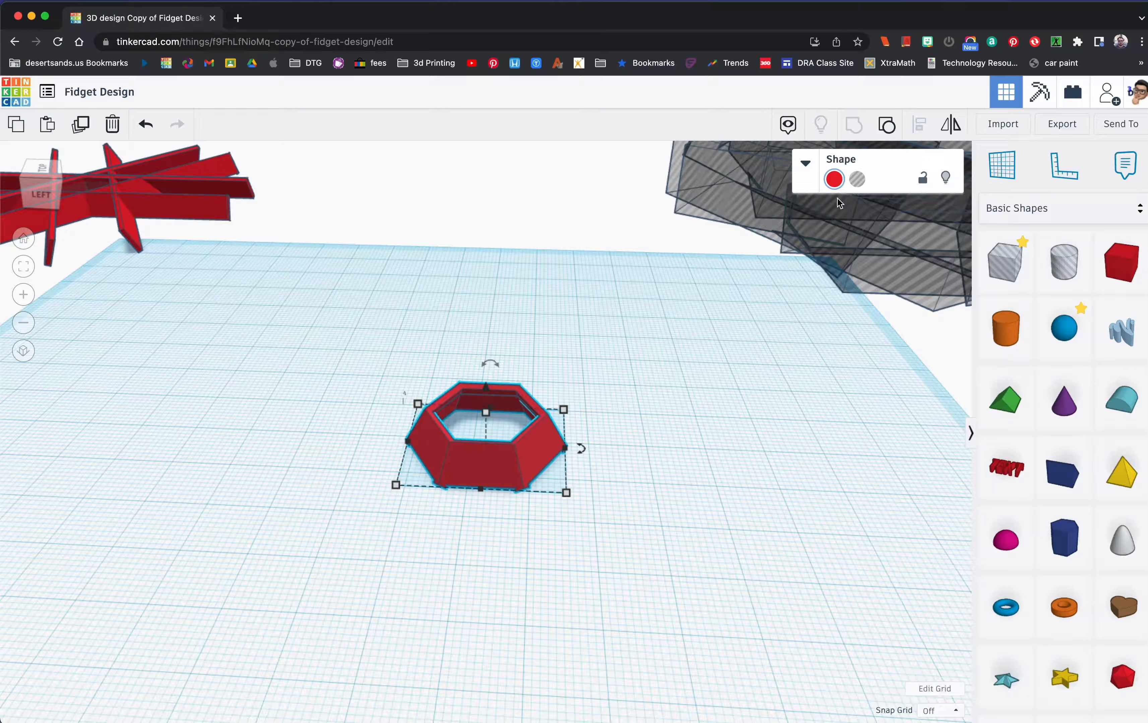
pyautogui.click(835, 179)
pyautogui.click(924, 270)
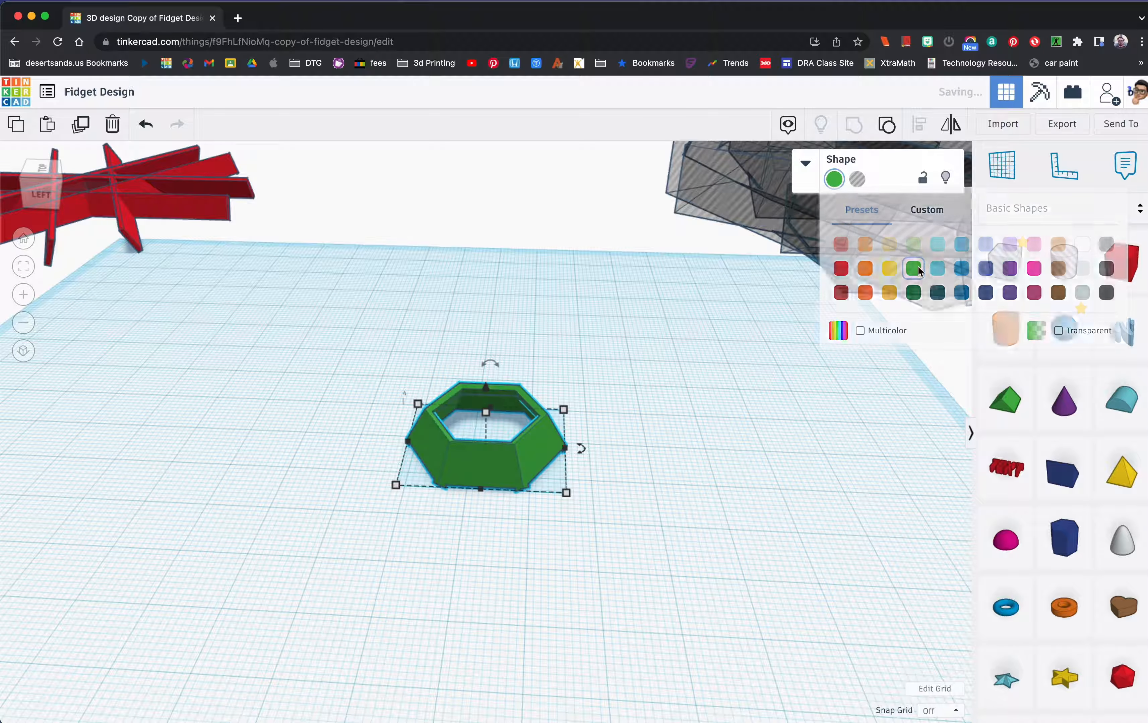
# Move the spare set of six red walls with its polygon onto the workplane, centred around the green hexagonal ring
pyautogui.scroll(-3, 267, 286)
pyautogui.scroll(-1, 268, 283)
pyautogui.moveTo(148, 222); pyautogui.dragTo(476, 455)
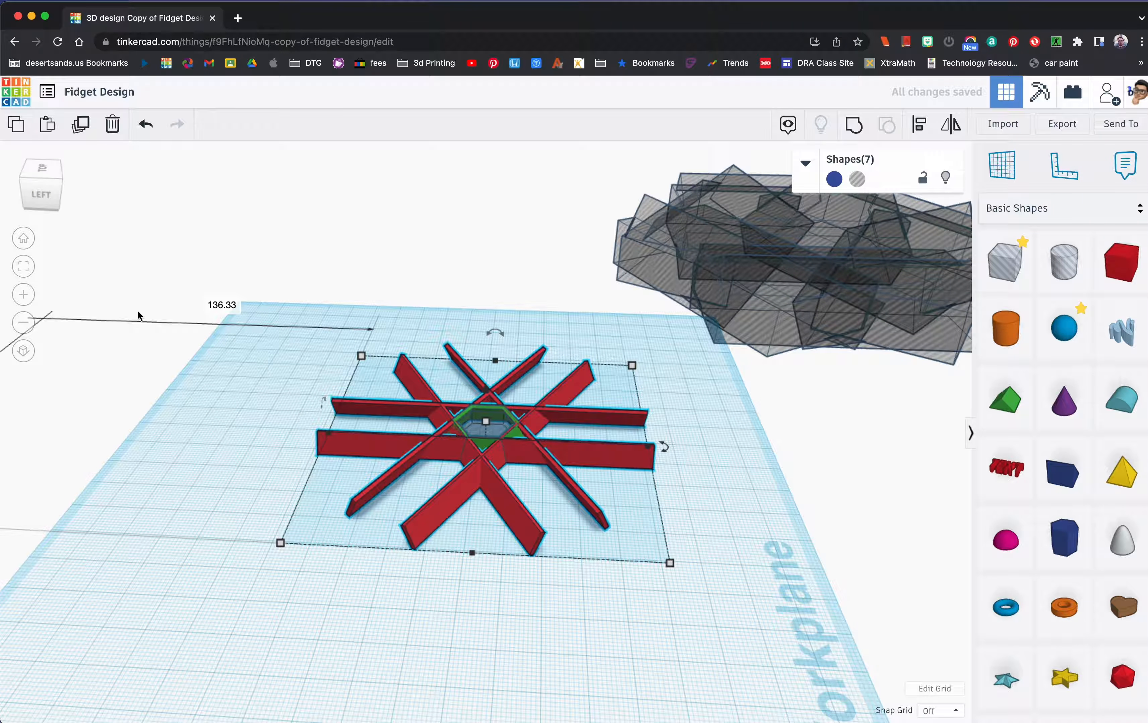
pyautogui.click(23, 265)
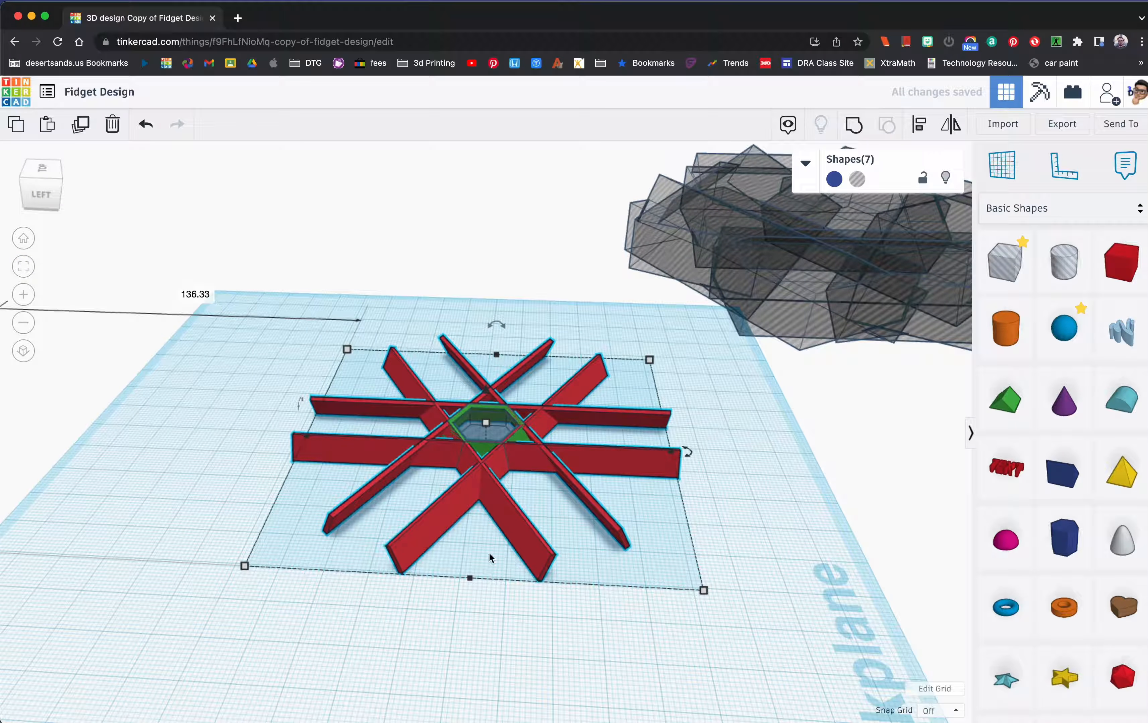
# Nudge the selected set of six red walls with its polygon in fine increments until it lines up with the green hexagonal ring
pyautogui.scroll(6, 488, 553)
pyautogui.moveTo(472, 445); pyautogui.dragTo(515, 241, button='right')
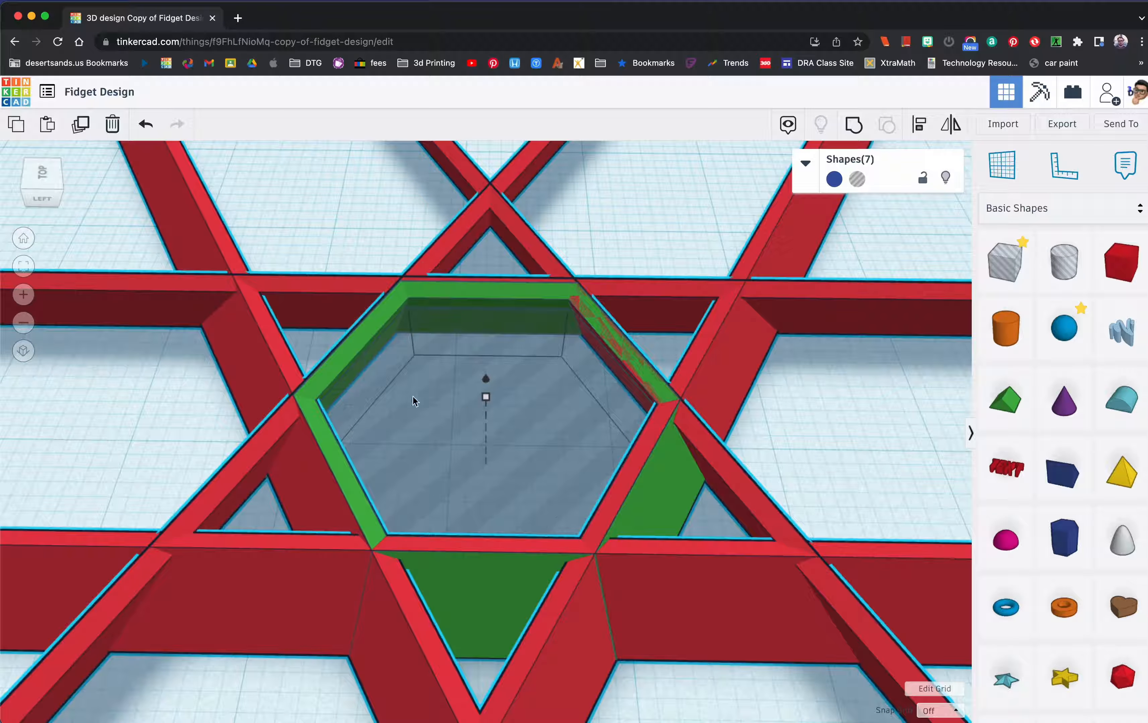
pyautogui.moveTo(494, 396); pyautogui.dragTo(493, 426, button='right')
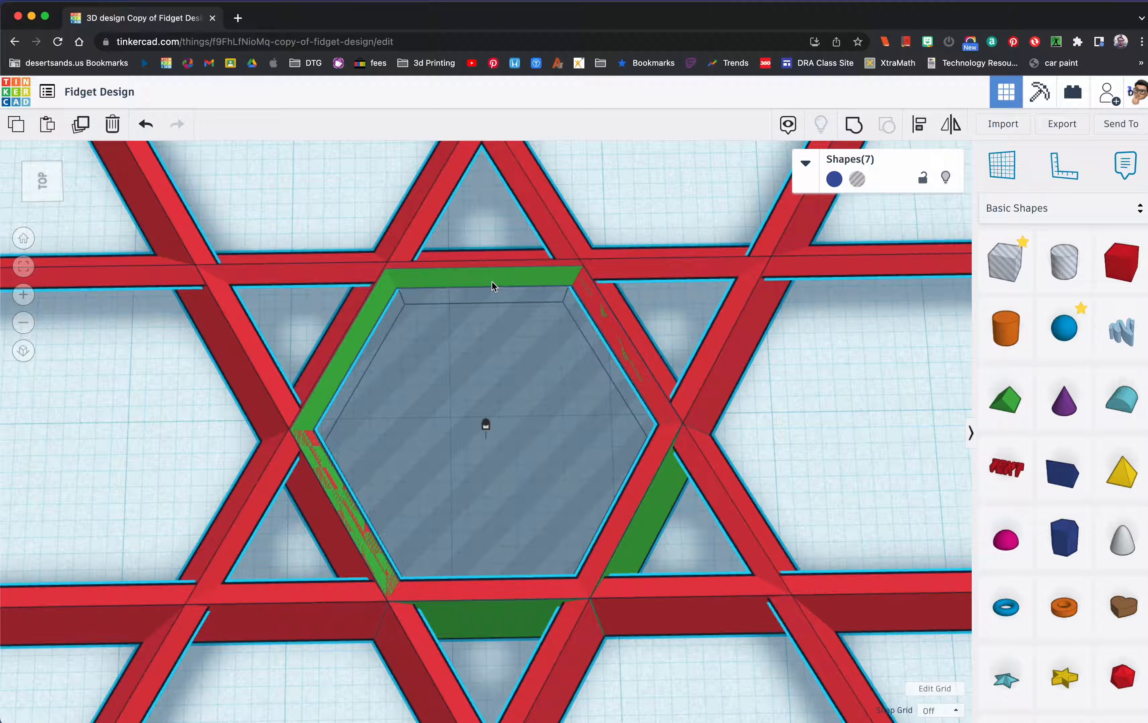
pyautogui.press('Down')
pyautogui.press('Down')
pyautogui.press('Down')
pyautogui.press('Down')
pyautogui.press('Down')
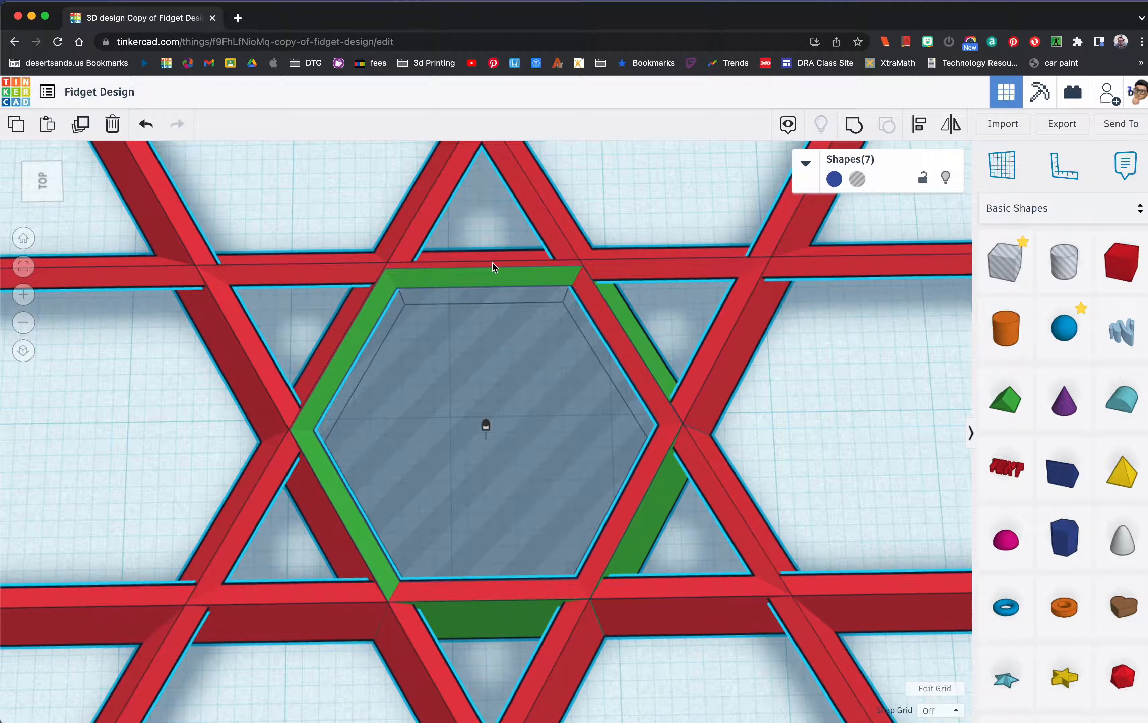
pyautogui.press('Left')
pyautogui.press('Left')
pyautogui.press('Left')
pyautogui.press('Left')
pyautogui.press('Left')
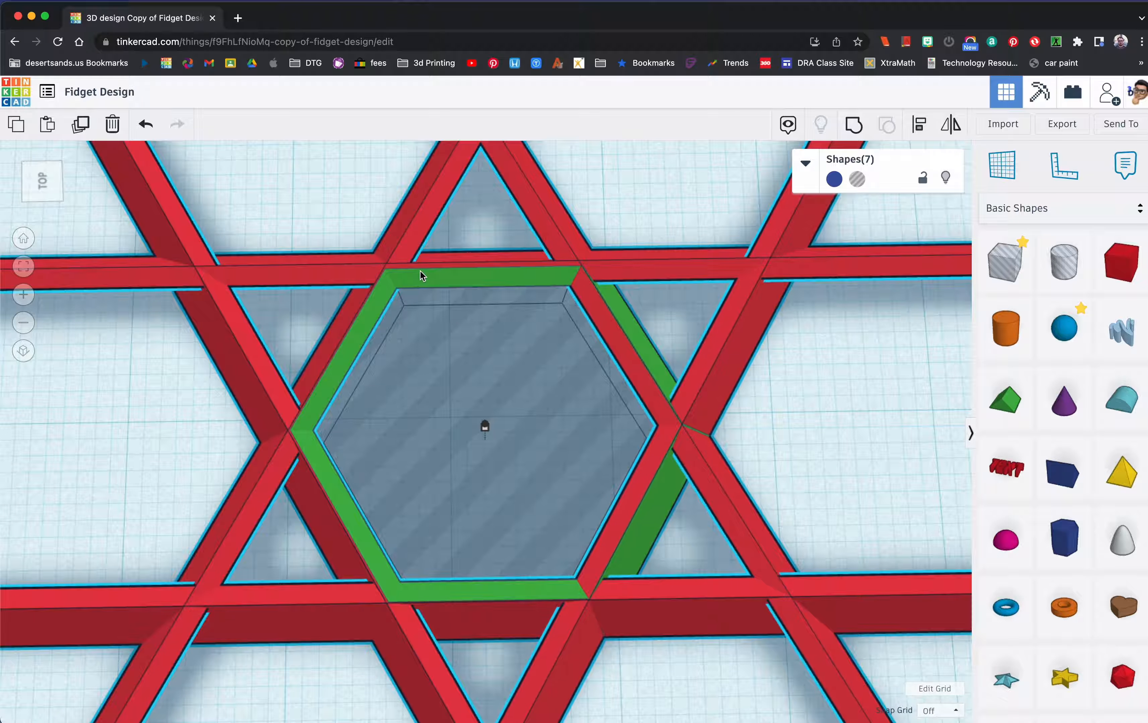
pyautogui.press('Down')
pyautogui.press('Down')
pyautogui.press('Down')
pyautogui.press('Down')
pyautogui.press('Down')
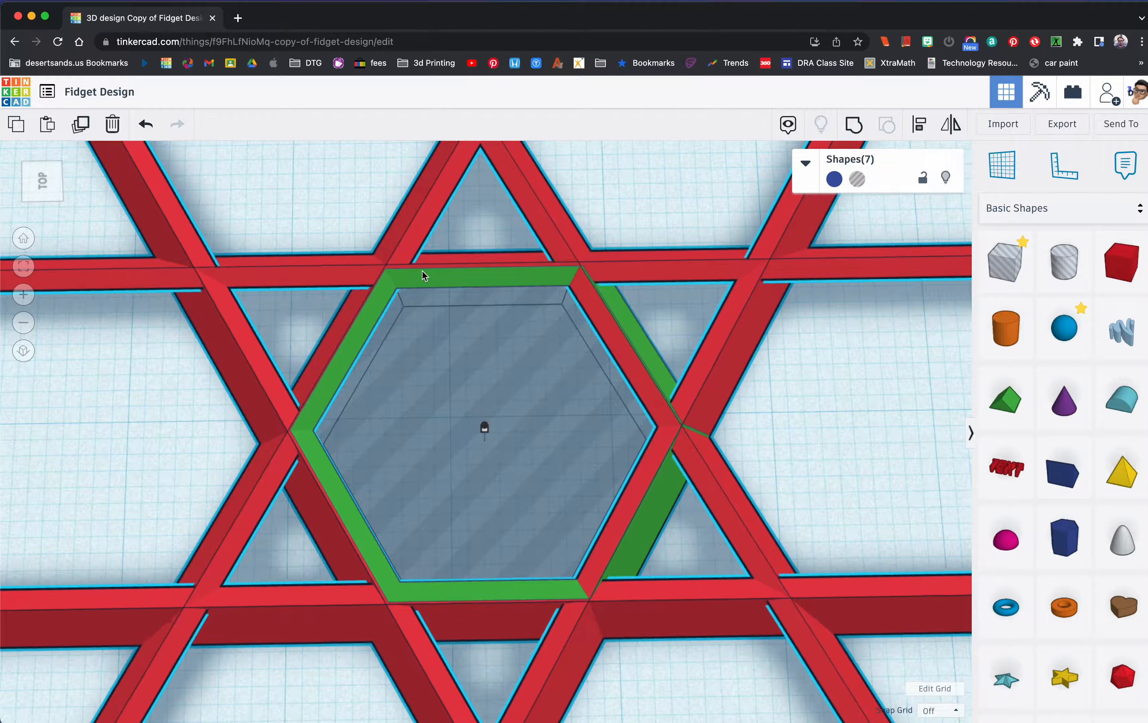
pyautogui.press('Left')
pyautogui.press('Down')
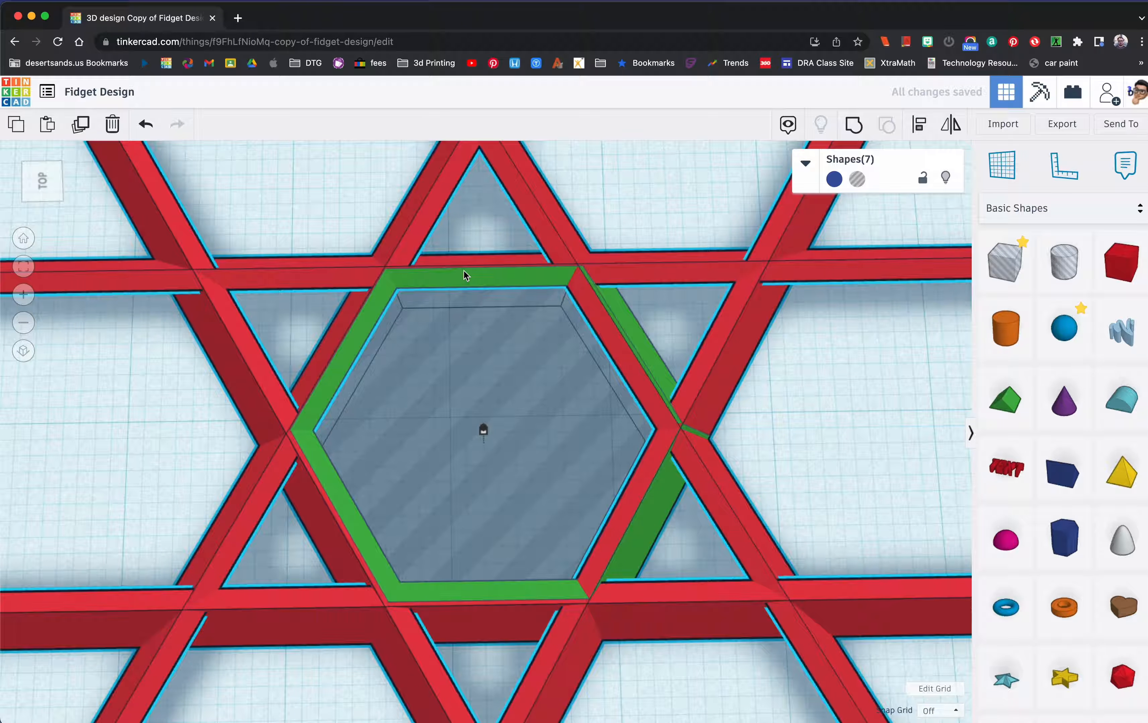
pyautogui.press('Up')
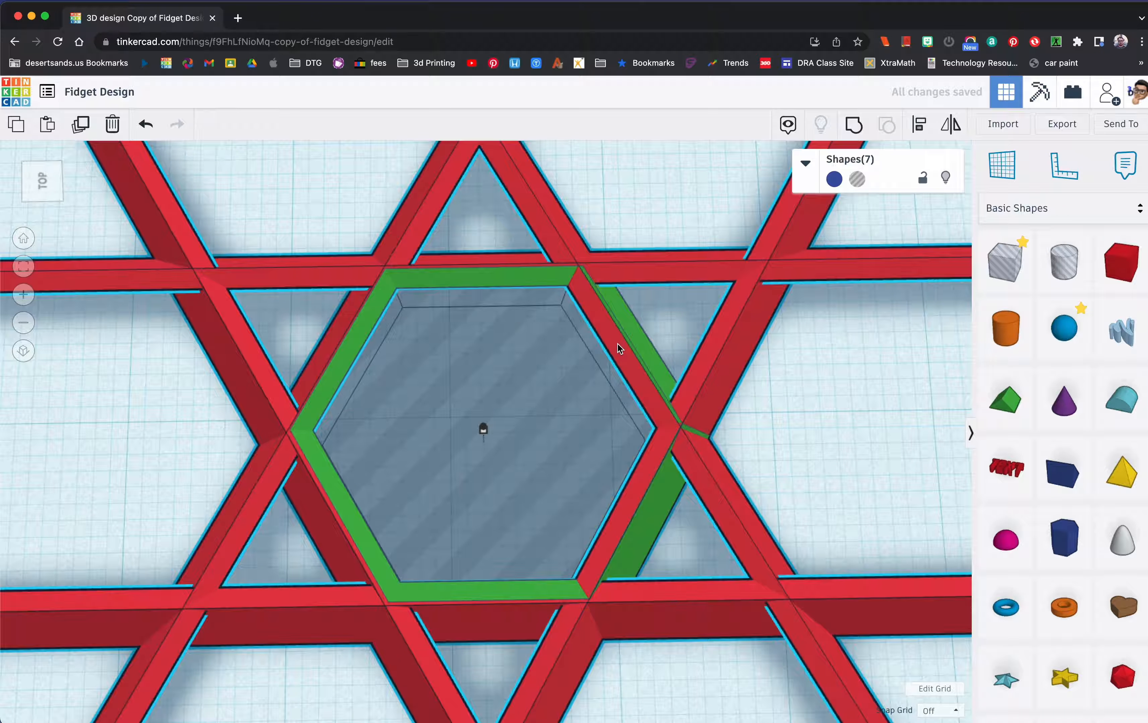
# Set the snap grid to 2.0 mm and move the first pair of opposite red walls 2 mm outward from the green ring
pyautogui.scroll(-2, 613, 347)
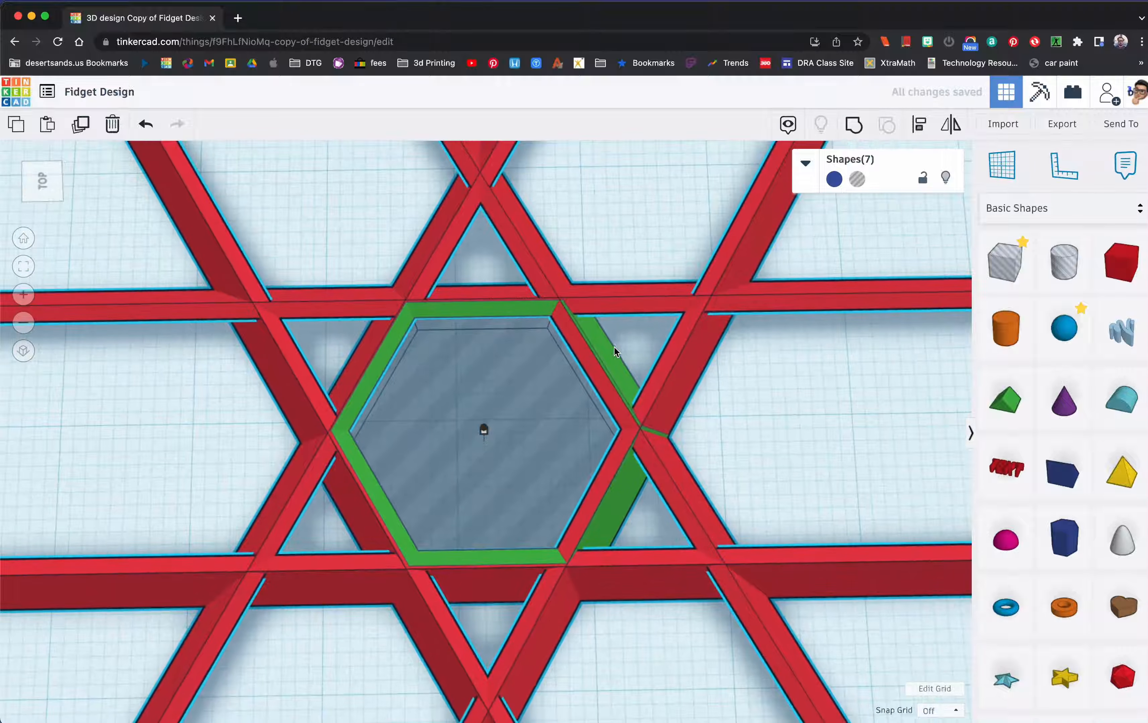
pyautogui.click(785, 397)
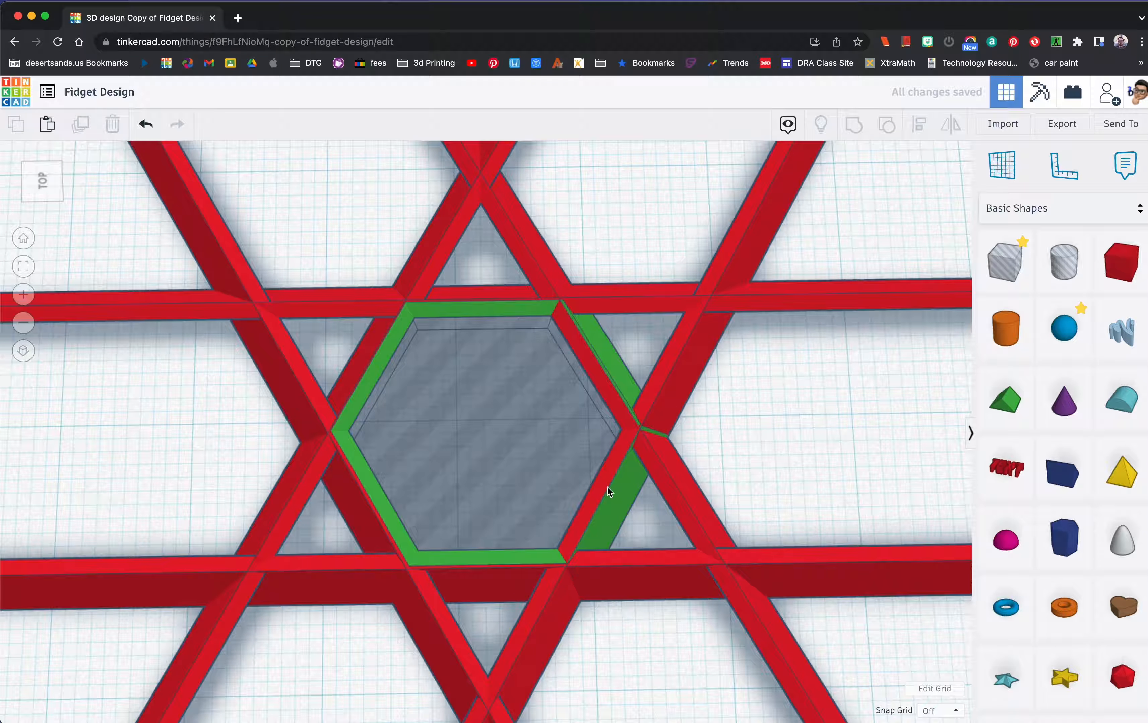
pyautogui.scroll(-8, 644, 483)
pyautogui.scroll(8, 643, 483)
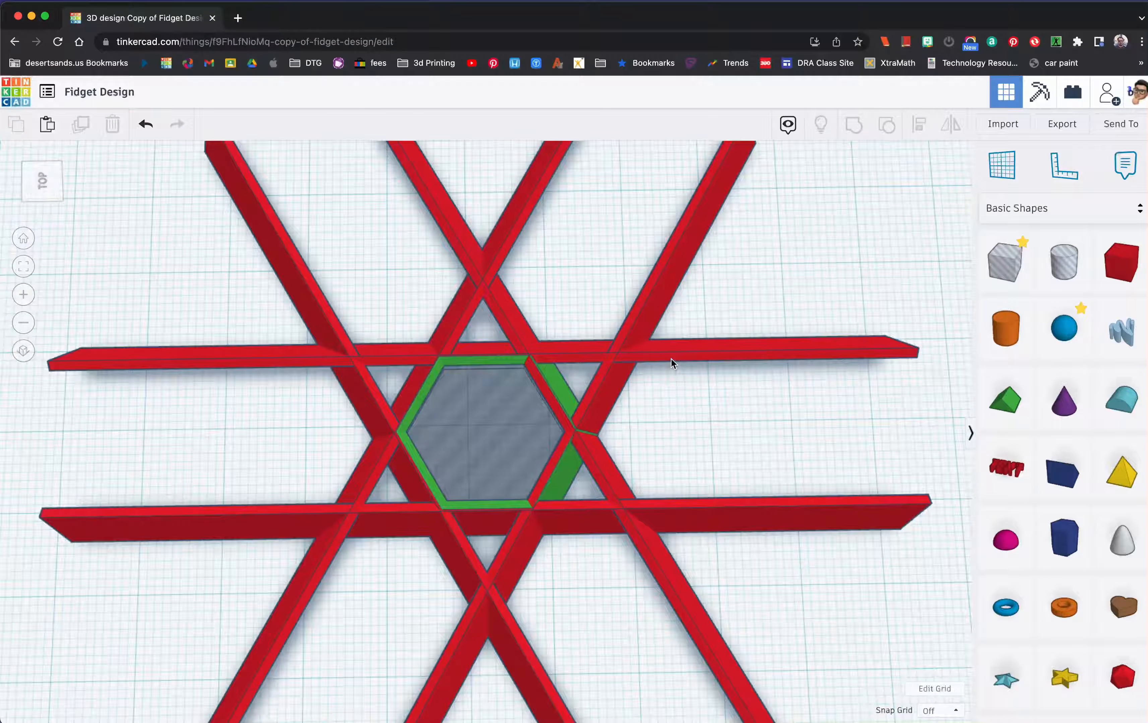
pyautogui.click(671, 360)
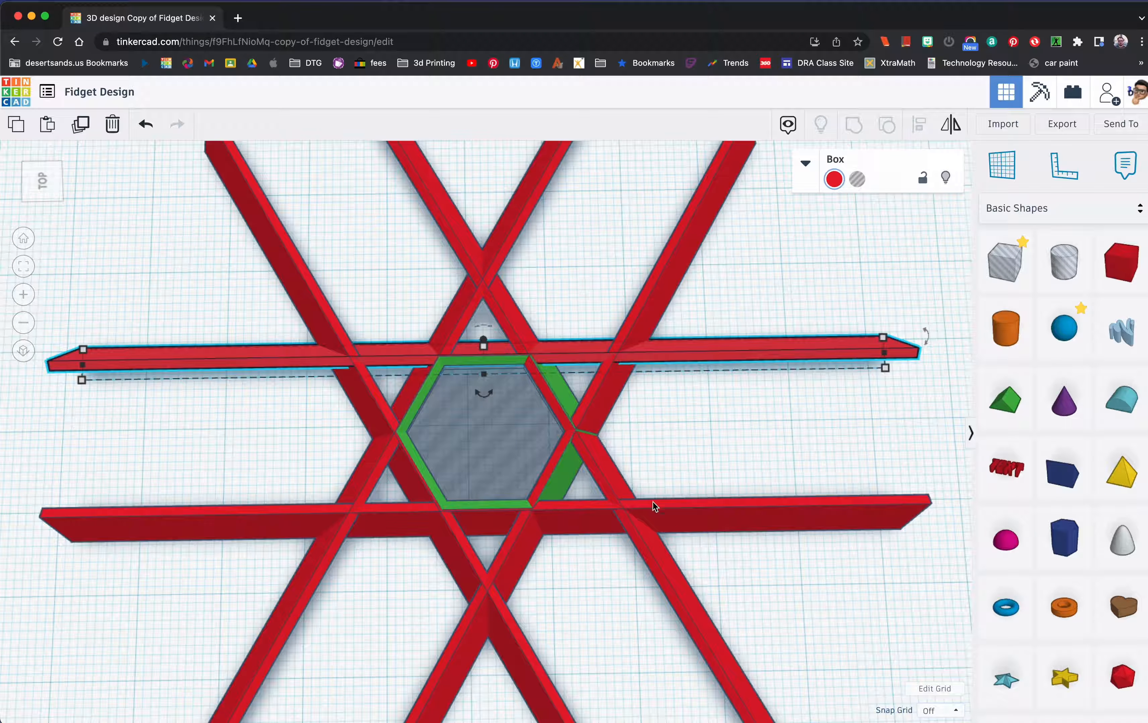
pyautogui.click(941, 709)
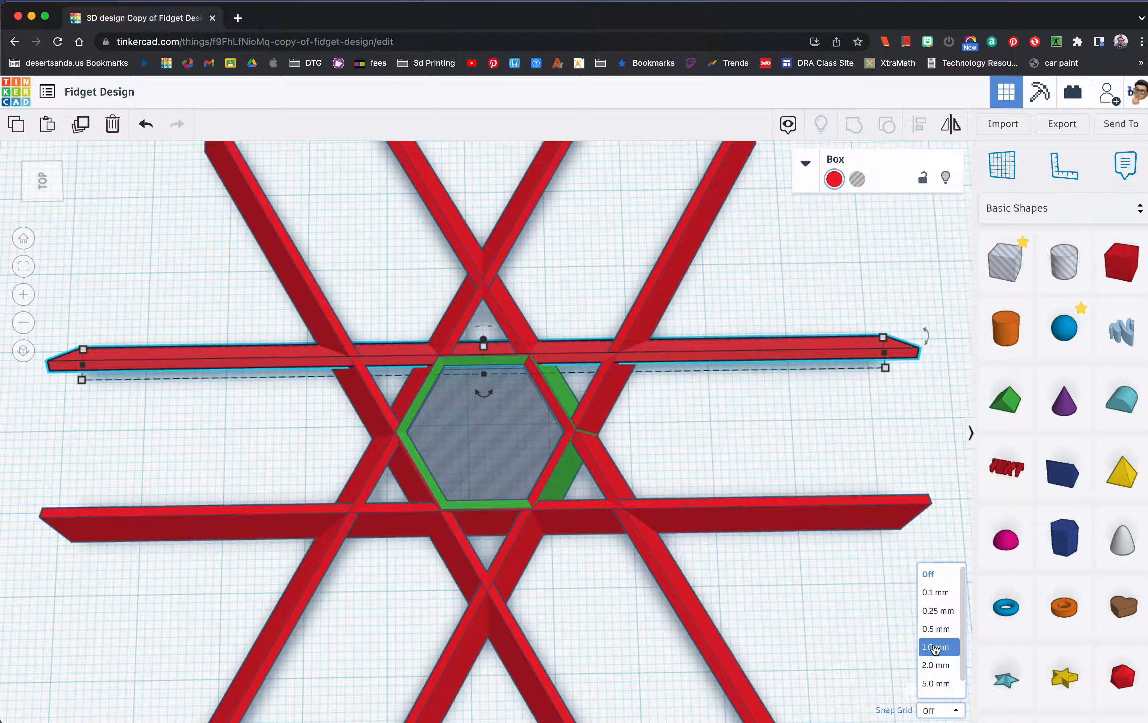
pyautogui.click(937, 666)
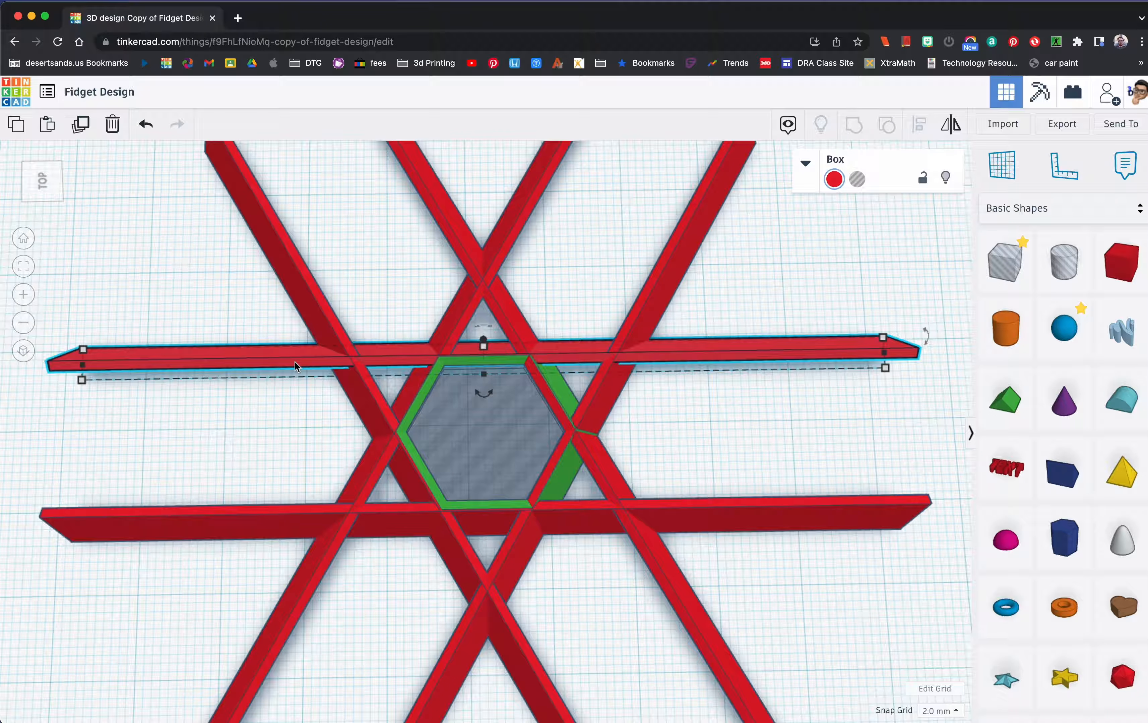
pyautogui.press('Up')
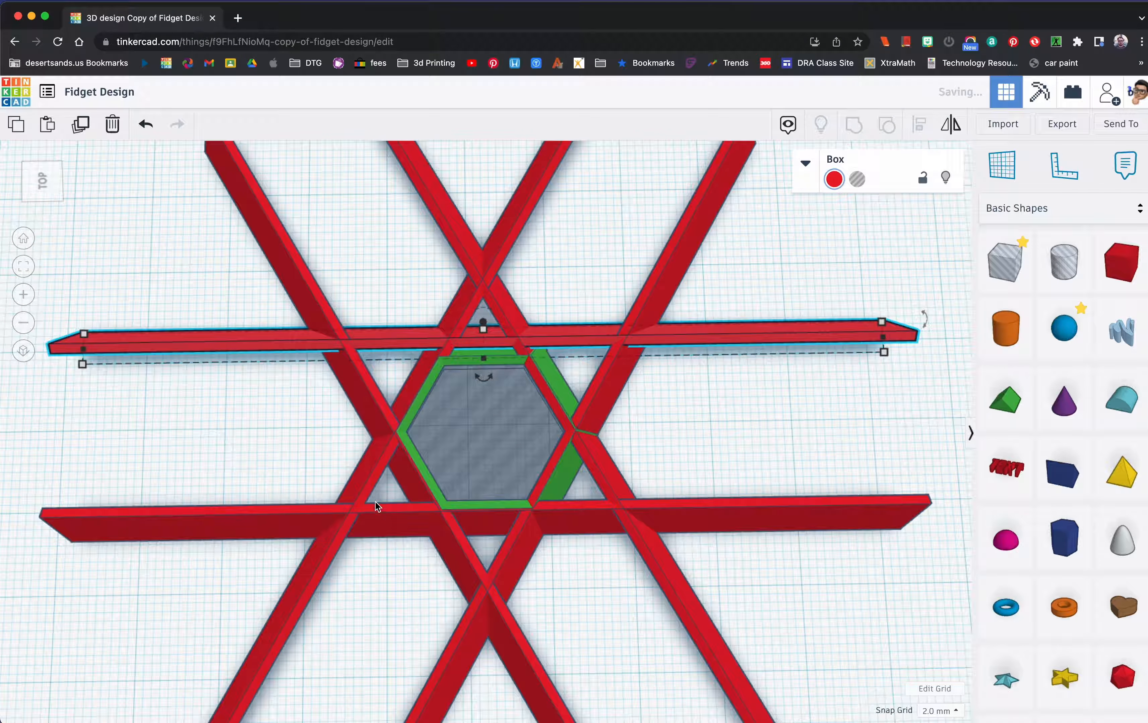
pyautogui.click(389, 509)
pyautogui.press('Down')
# Move the second pair of opposite red walls one 2 mm grid step away from the green ring
pyautogui.moveTo(625, 454); pyautogui.dragTo(412, 378, button='right')
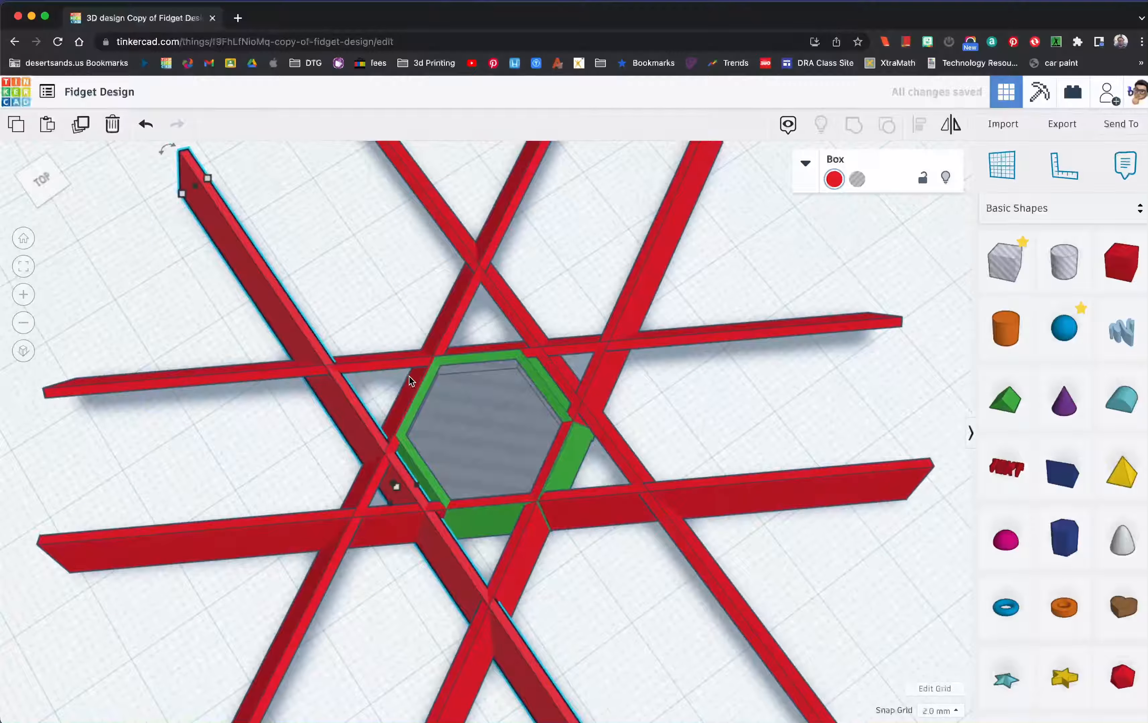
pyautogui.click(400, 363)
pyautogui.press('Up')
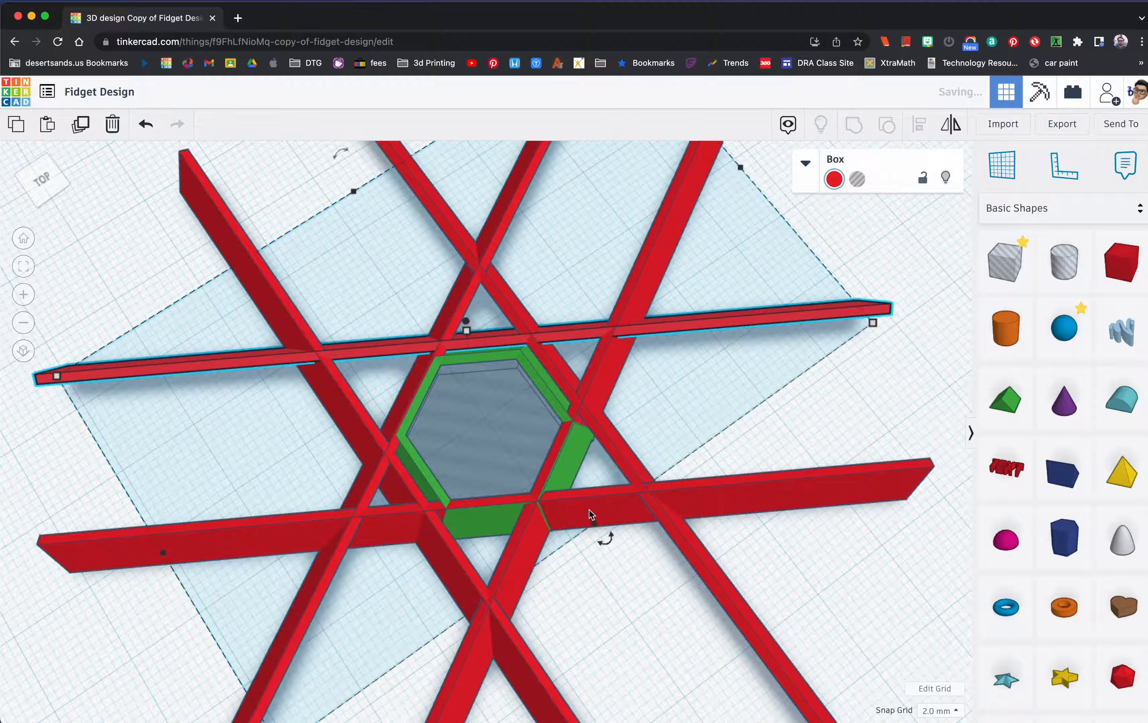
pyautogui.click(594, 501)
pyautogui.press('Down')
# Move the last pair of opposite red walls 2 mm outward so all six surround the green ring
pyautogui.moveTo(666, 476); pyautogui.dragTo(395, 398, button='right')
pyautogui.click(374, 366)
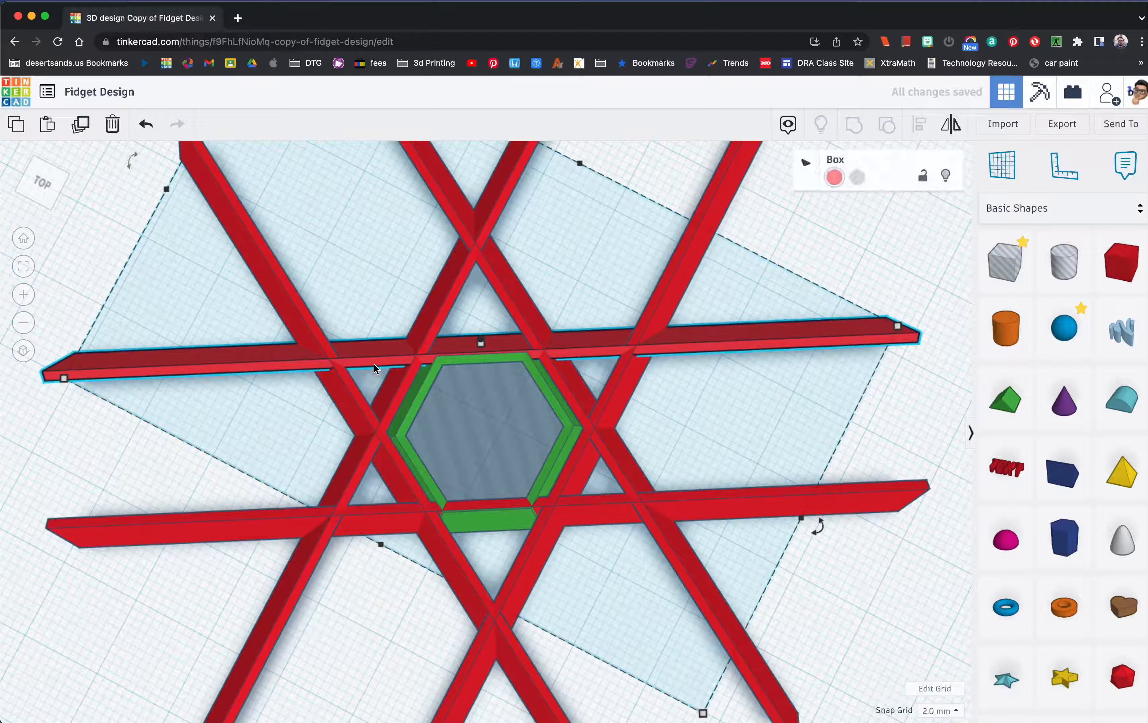
pyautogui.press('Up')
pyautogui.click(616, 516)
pyautogui.press('Down')
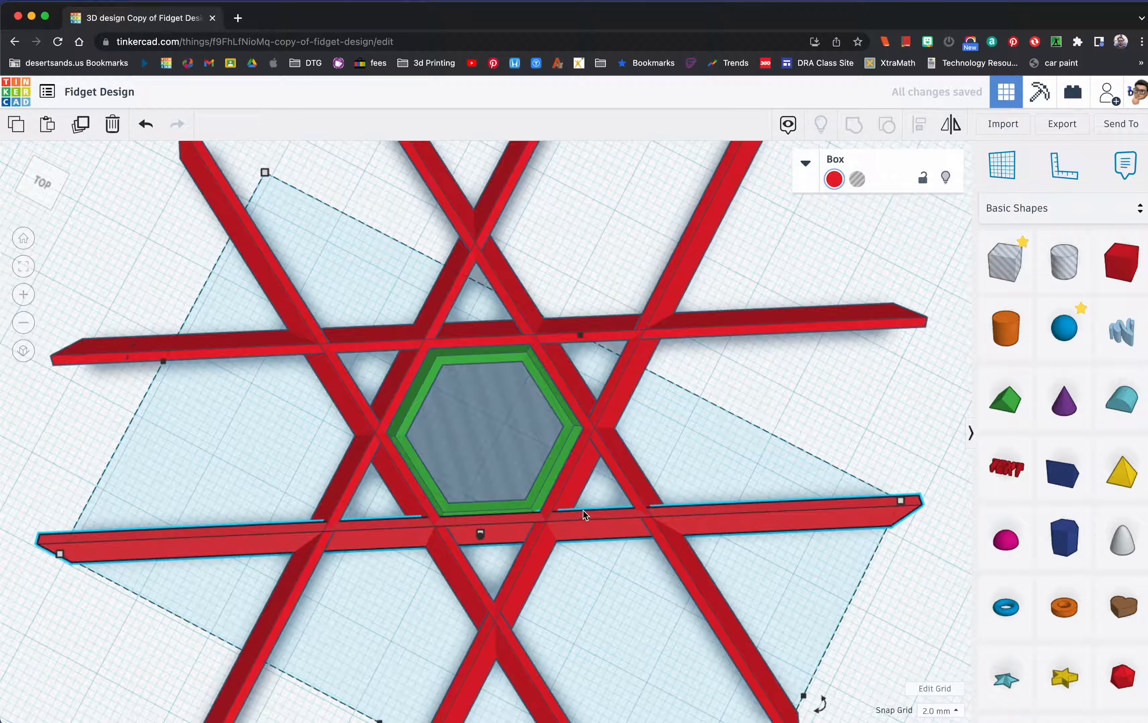
# Select all the walls, the polygon and the green ring, and place a duplicate of them beyond the workplane's back corner
pyautogui.moveTo(585, 515); pyautogui.dragTo(611, 529, button='right')
pyautogui.scroll(-4, 611, 529)
pyautogui.scroll(-5, 611, 527)
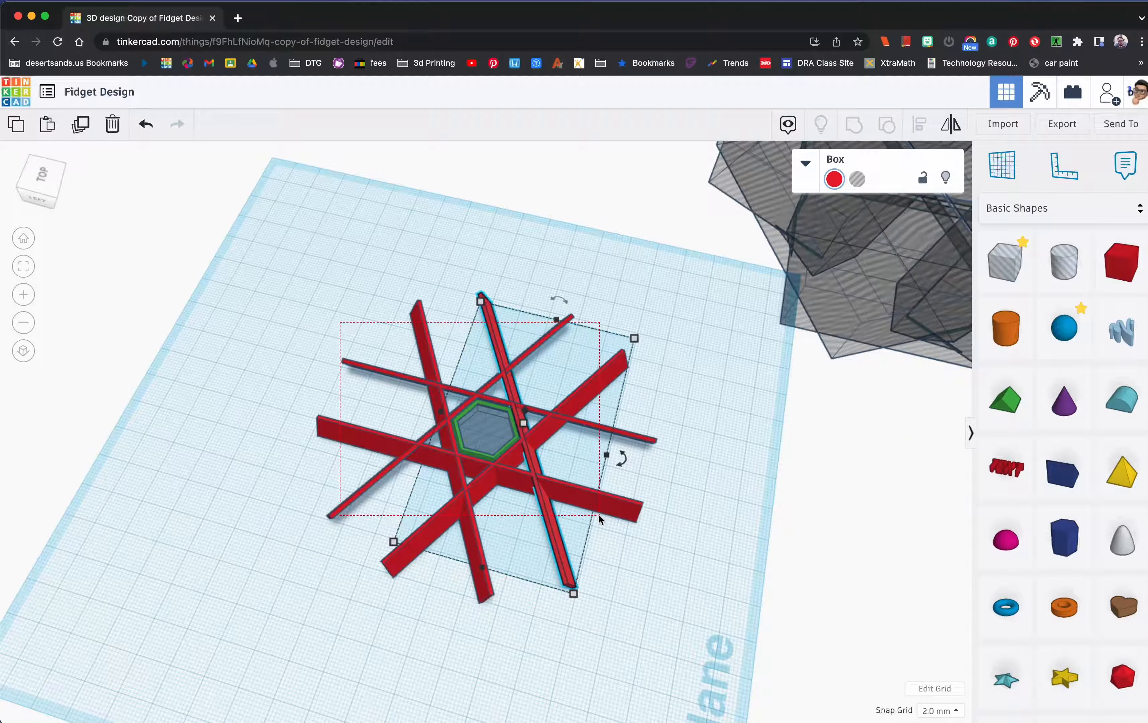
pyautogui.moveTo(599, 515); pyautogui.dragTo(600, 516)
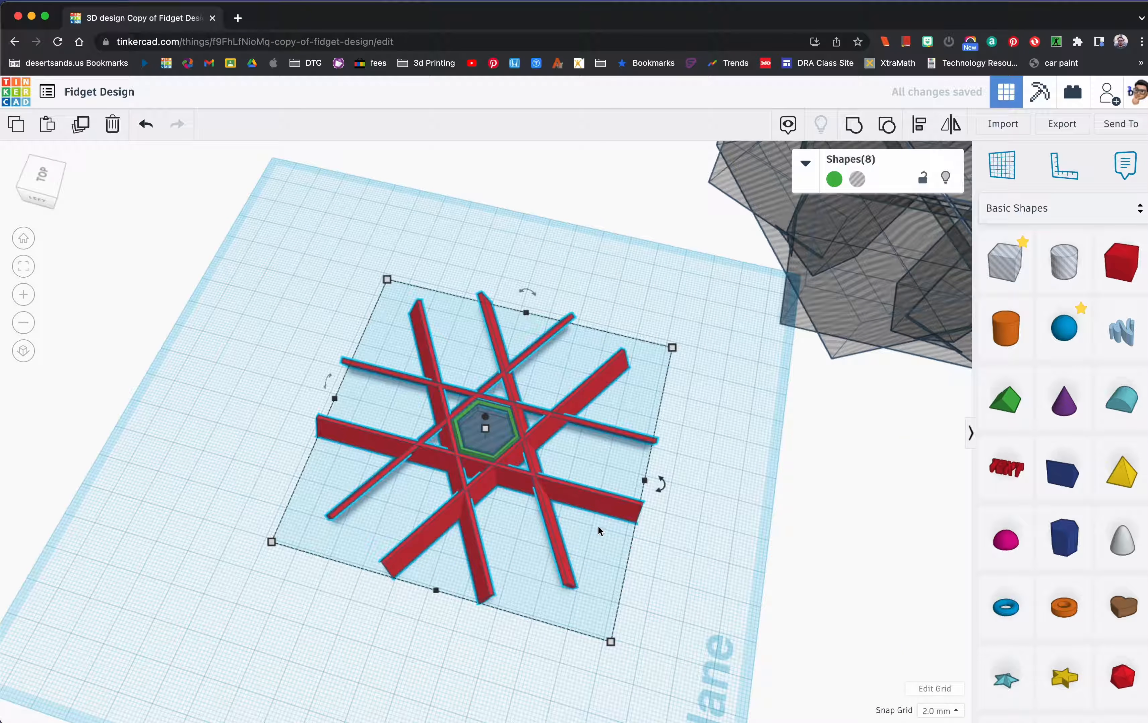
pyautogui.keyDown('alt'); pyautogui.moveTo(600, 511); pyautogui.dragTo(354, 266); pyautogui.keyUp('alt')
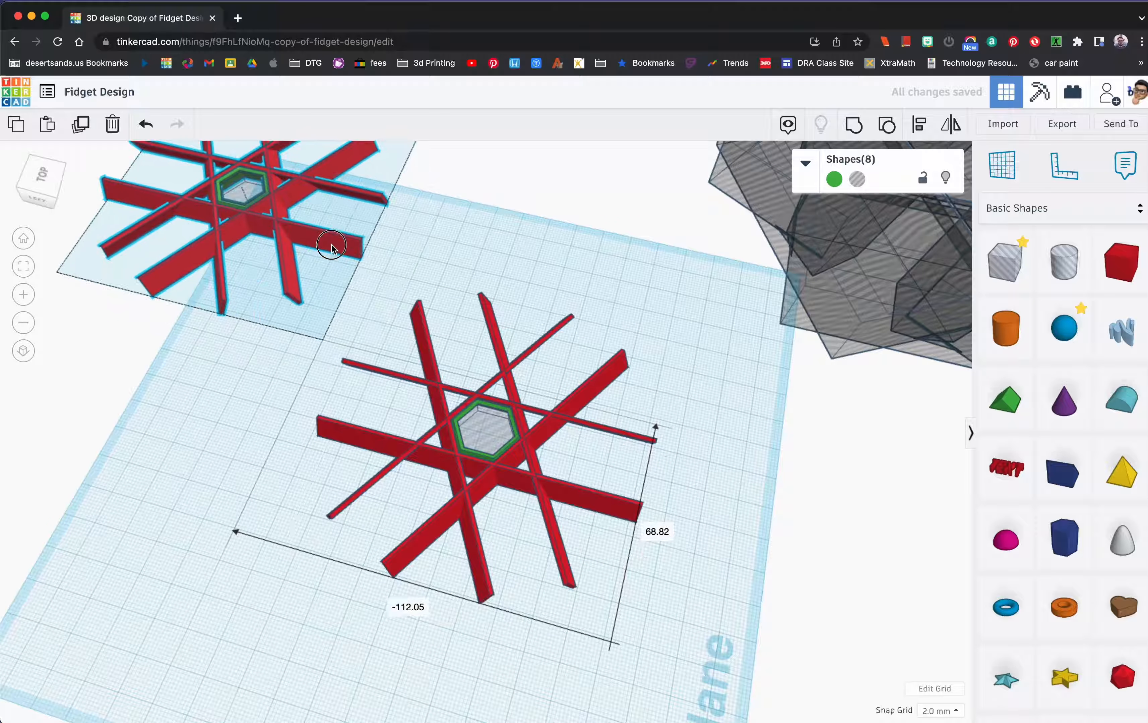
# Delete the polygon and the green ring from the duplicated set, leaving only its six red walls
pyautogui.click(435, 236)
pyautogui.click(258, 199)
pyautogui.press('Delete')
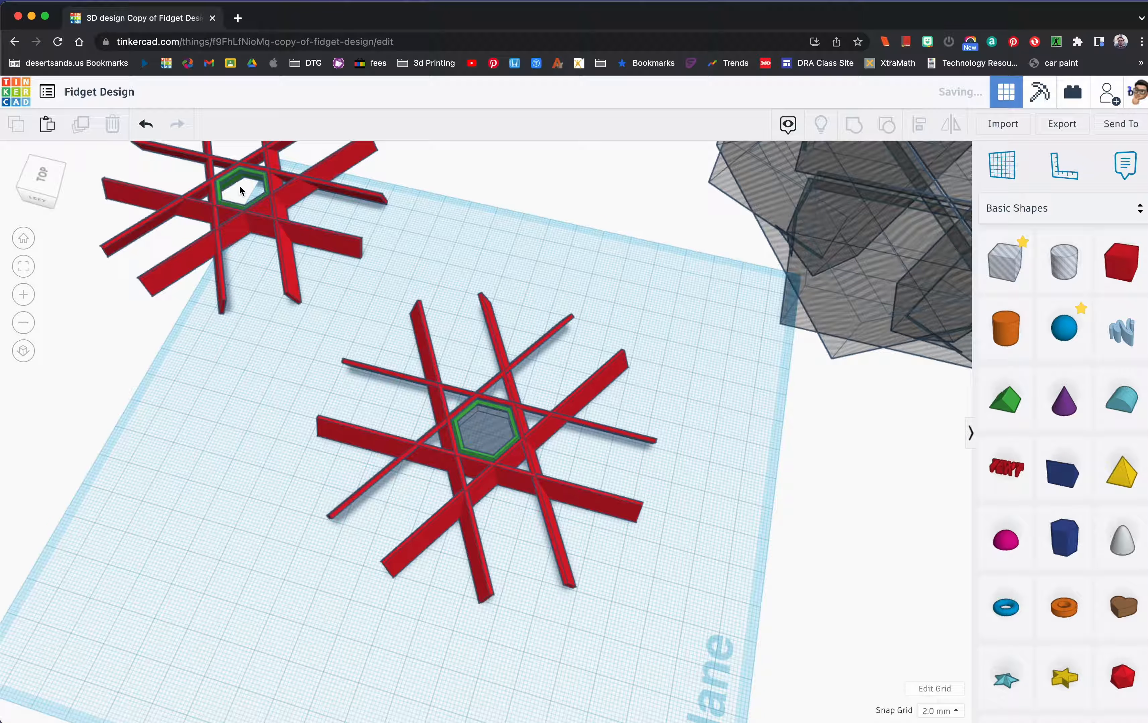
pyautogui.click(234, 182)
pyautogui.press('Delete')
# Select the six spare hole cutters and move them onto the workplane over the walls and green ring
pyautogui.moveTo(286, 267); pyautogui.dragTo(362, 278, button='right')
pyautogui.moveTo(478, 433); pyautogui.dragTo(256, 299, button='right')
pyautogui.scroll(-3, 497, 393)
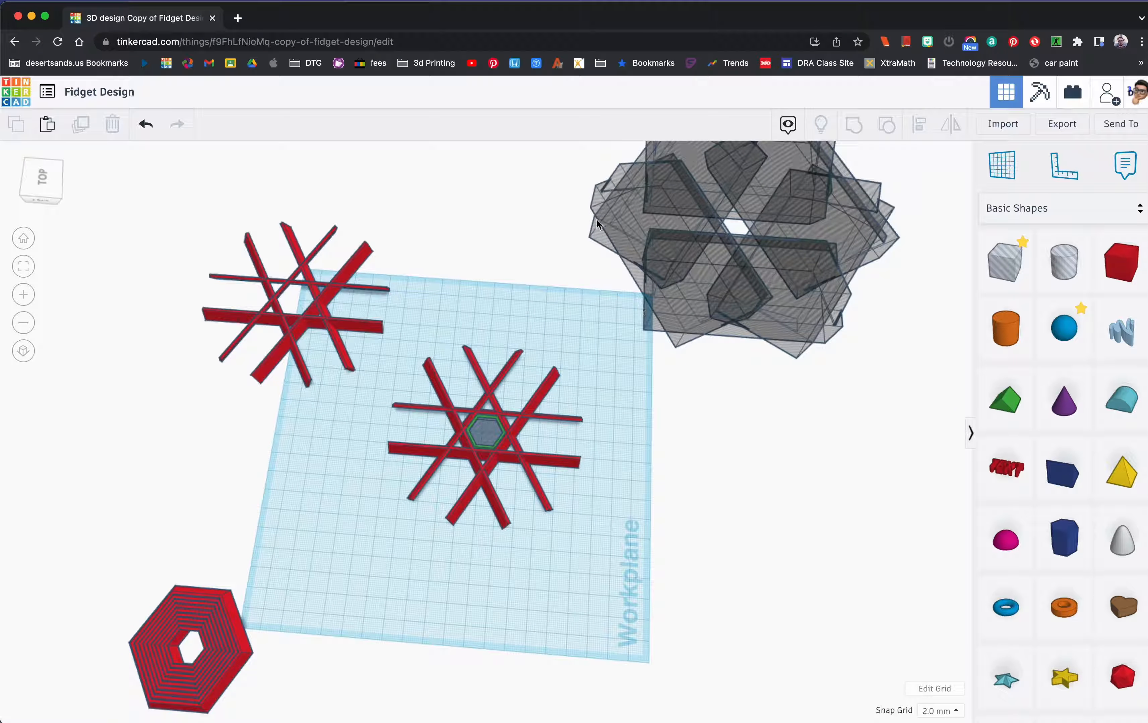
pyautogui.moveTo(833, 215); pyautogui.dragTo(894, 295)
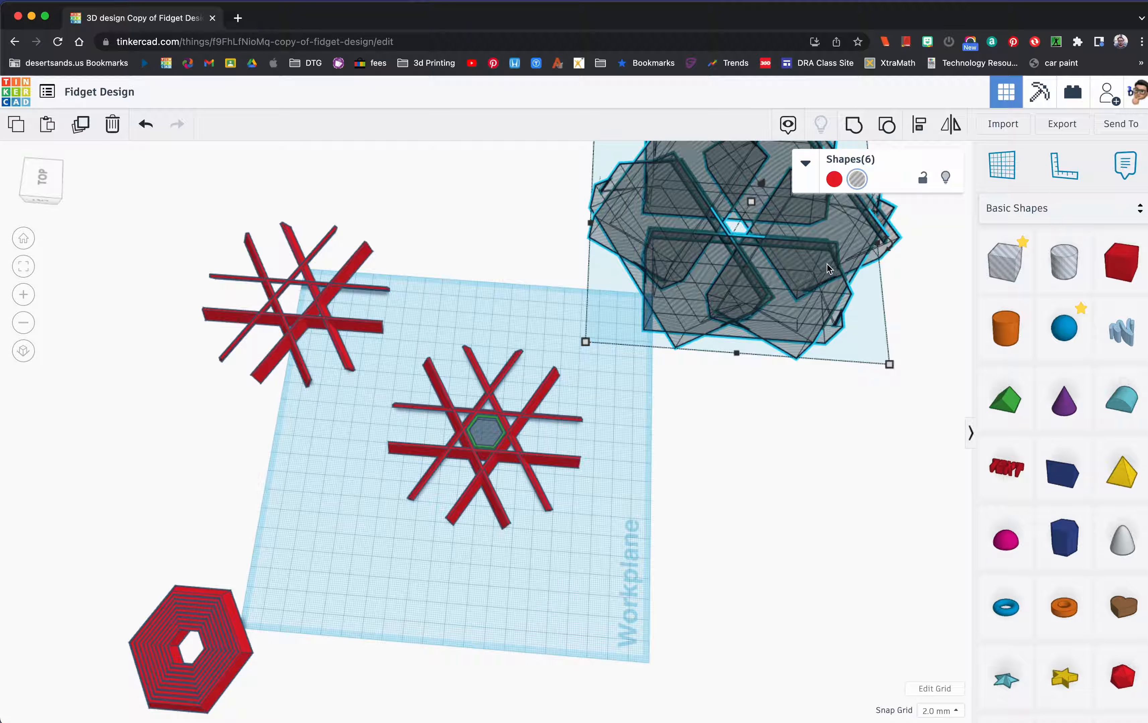
pyautogui.moveTo(811, 231); pyautogui.dragTo(561, 446)
pyautogui.click(32, 266)
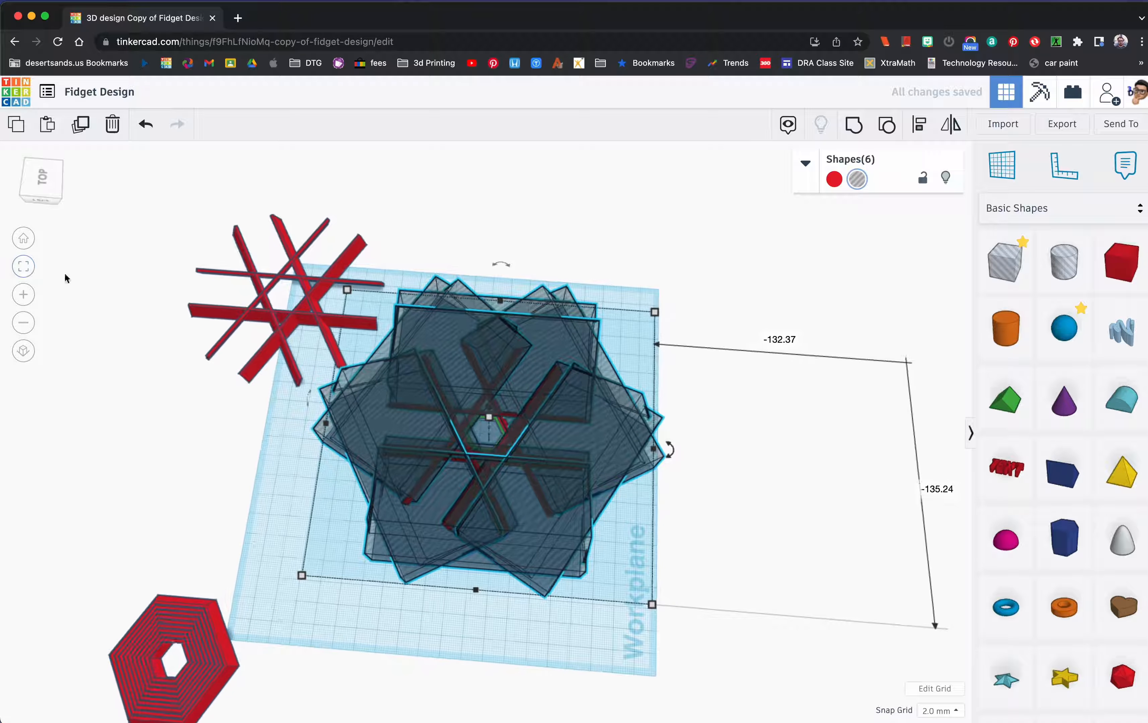
# Nudge the six hole cutters sideways in 2 mm steps to roughly centre their hexagonal opening on the green ring
pyautogui.scroll(5, 485, 431)
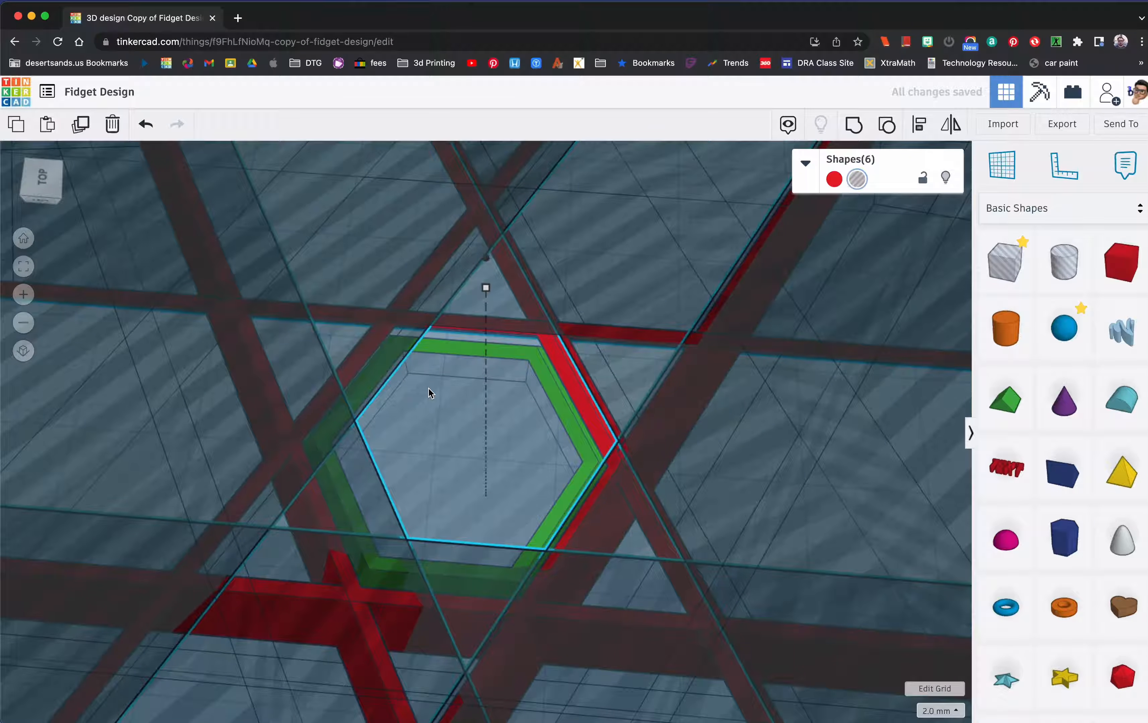
pyautogui.press('Left')
pyautogui.press('Left')
pyautogui.press('Right')
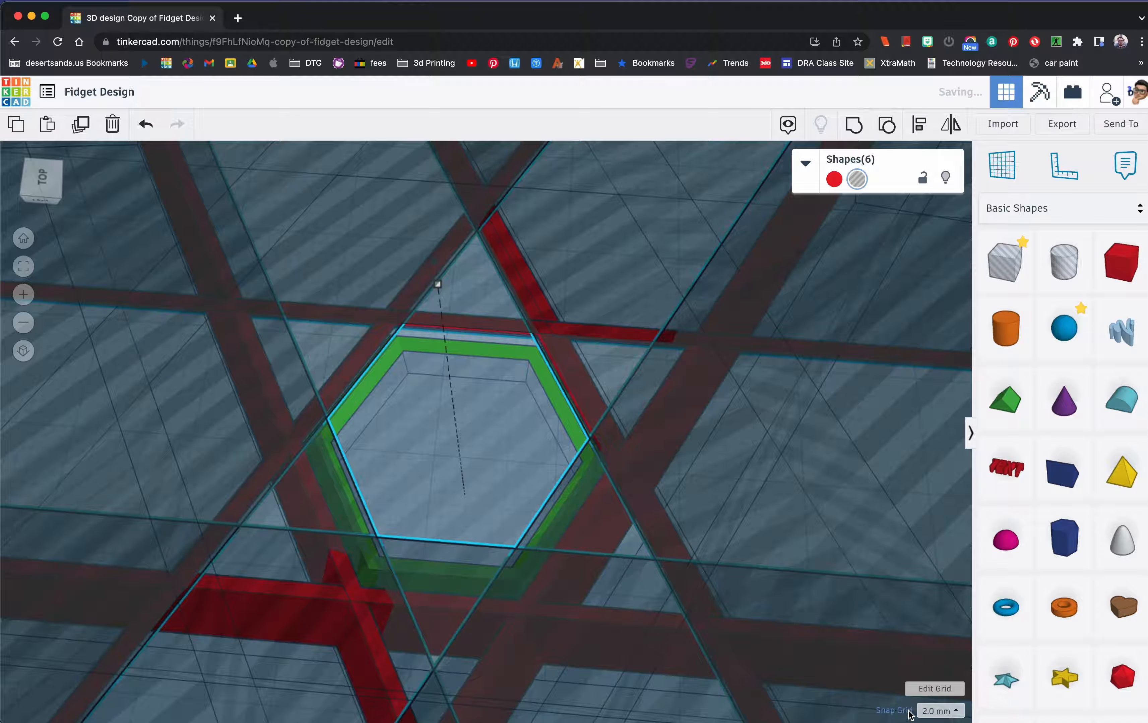
# Set the snap grid to 0.1 mm and fine-nudge the six hole cutters to centre their opening over the green ring
pyautogui.click(936, 593)
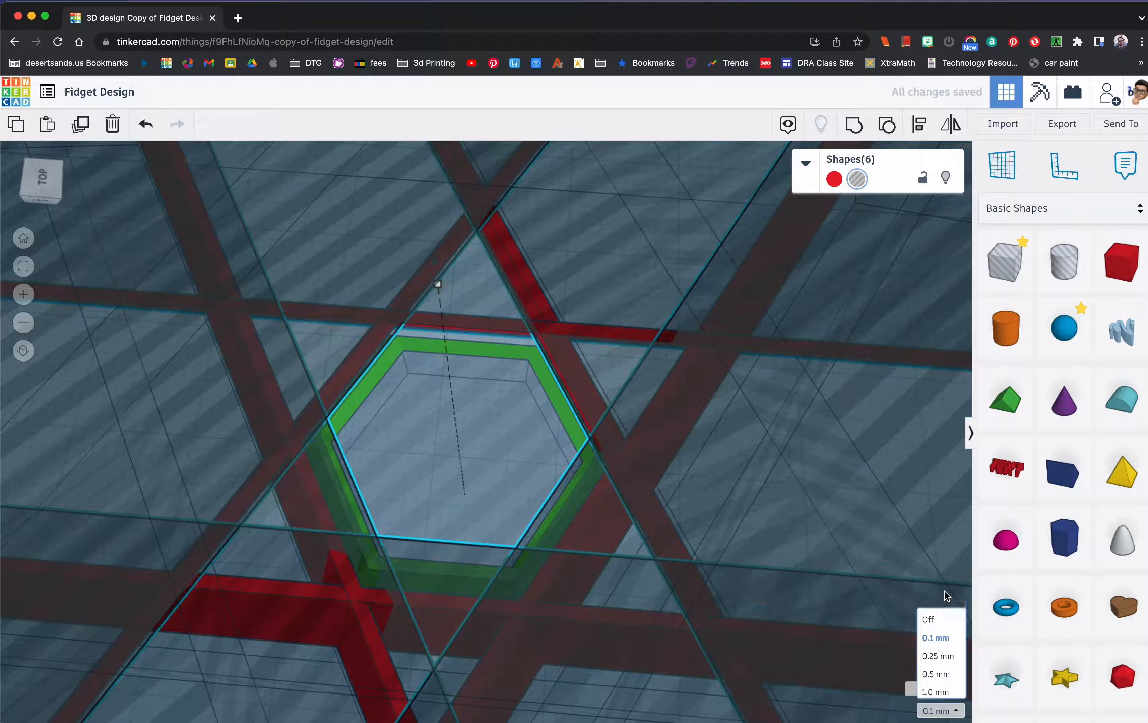
pyautogui.press('Left')
pyautogui.press('Left')
pyautogui.press('Left')
pyautogui.press('Down')
pyautogui.press('Down')
pyautogui.press('Down')
pyautogui.press('Down')
pyautogui.press('Down')
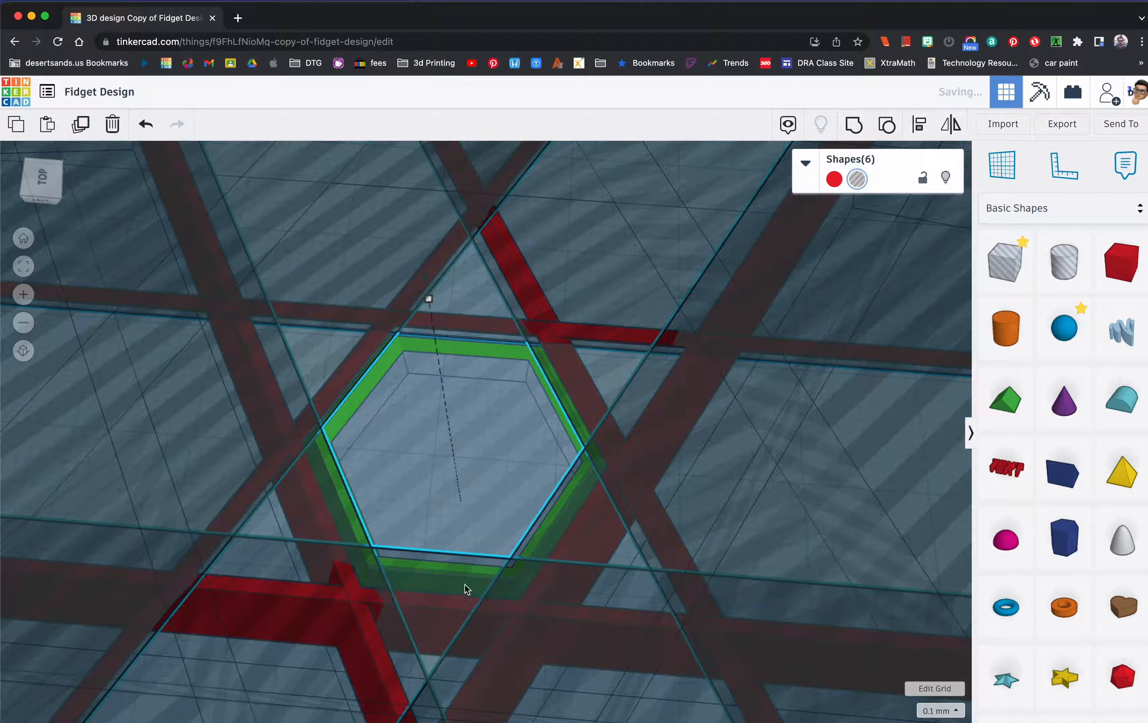
# Examine from several angles how the hole cutters' opening lines up with the green ring and the surrounding walls
pyautogui.moveTo(340, 463); pyautogui.dragTo(592, 448, button='right')
pyautogui.scroll(8, 592, 447)
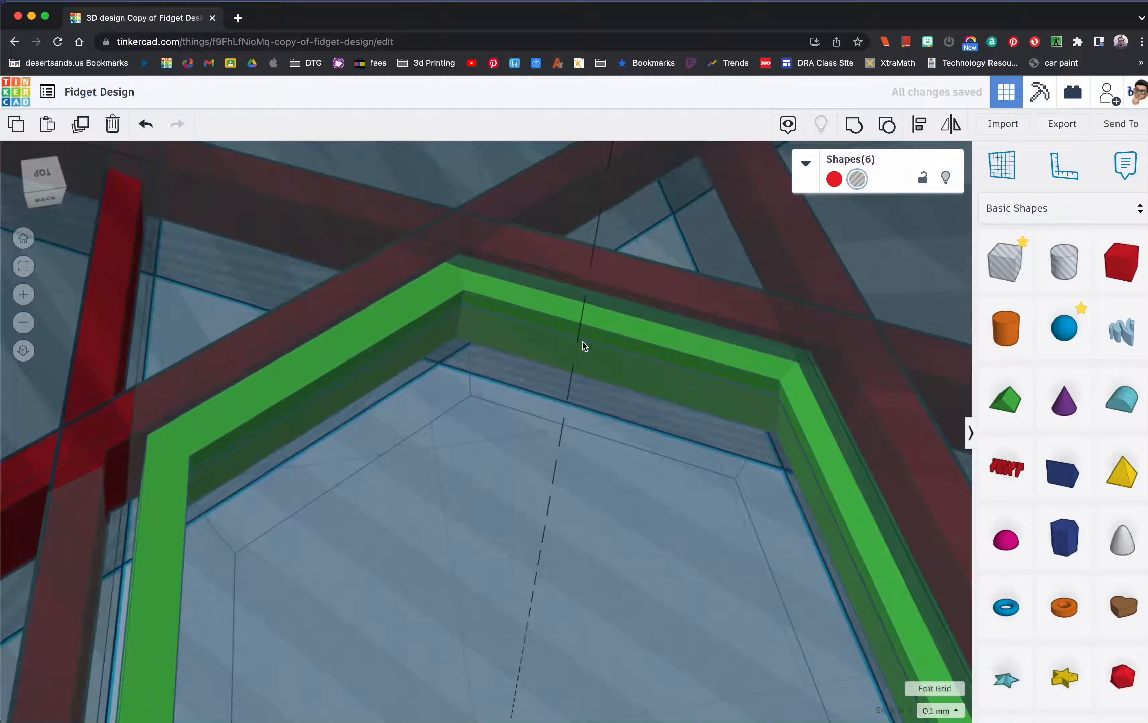
pyautogui.moveTo(535, 296); pyautogui.dragTo(638, 368, button='right')
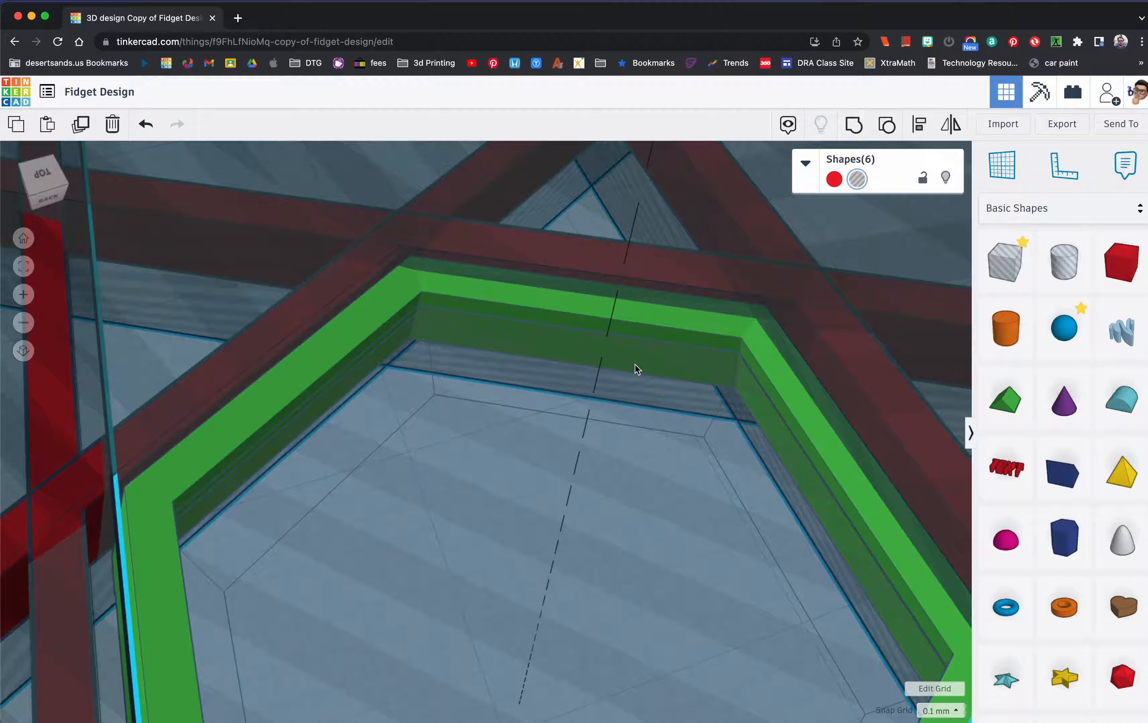
pyautogui.moveTo(635, 367); pyautogui.dragTo(740, 321, button='right')
pyautogui.moveTo(723, 381); pyautogui.dragTo(855, 406, button='right')
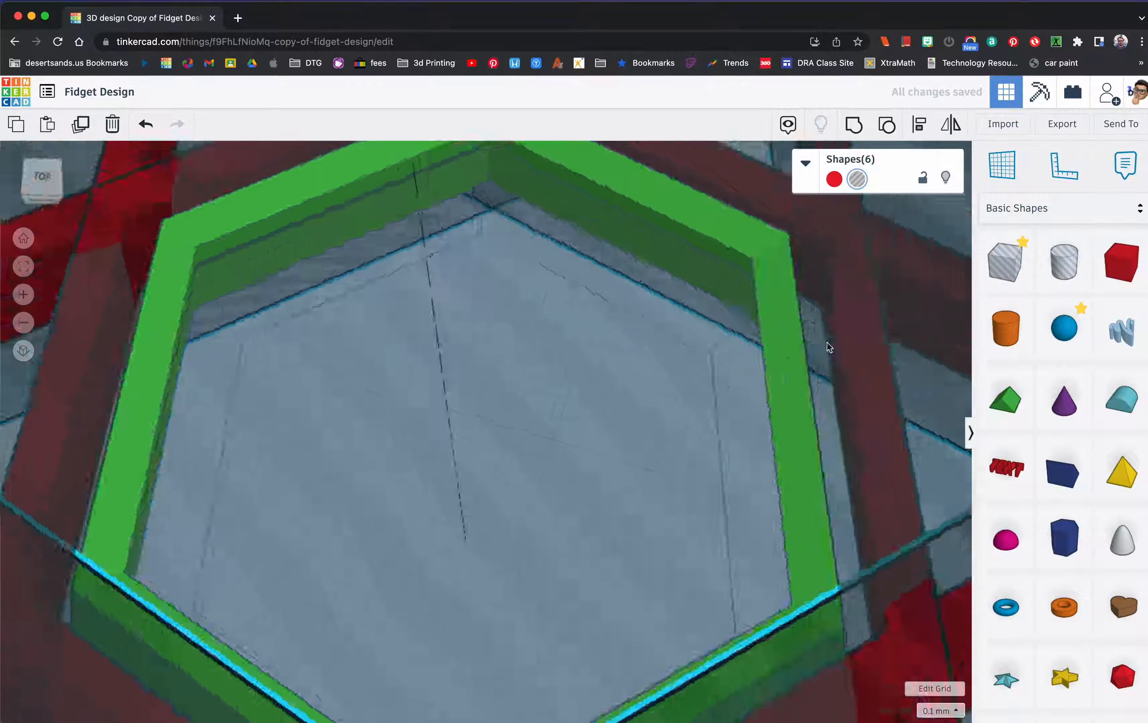
pyautogui.moveTo(829, 347); pyautogui.dragTo(597, 395, button='right')
pyautogui.scroll(-10, 598, 396)
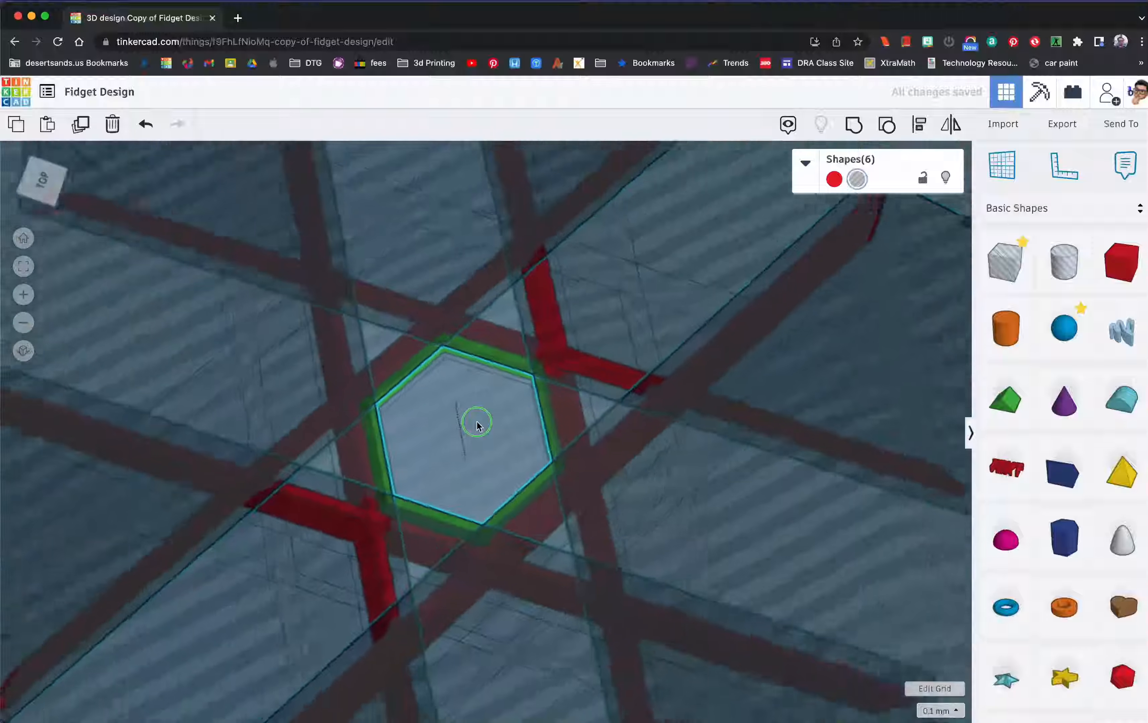
pyautogui.moveTo(476, 422); pyautogui.dragTo(488, 444, button='right')
pyautogui.scroll(-5, 553, 446)
pyautogui.scroll(5, 501, 442)
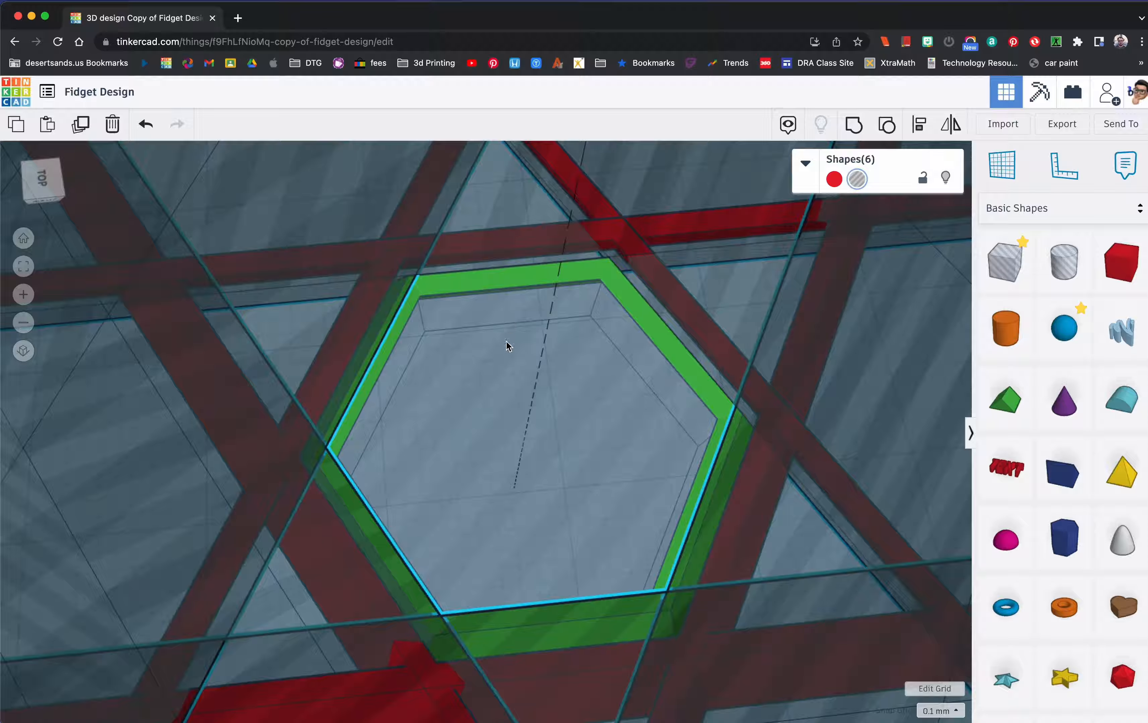
pyautogui.scroll(-2, 524, 430)
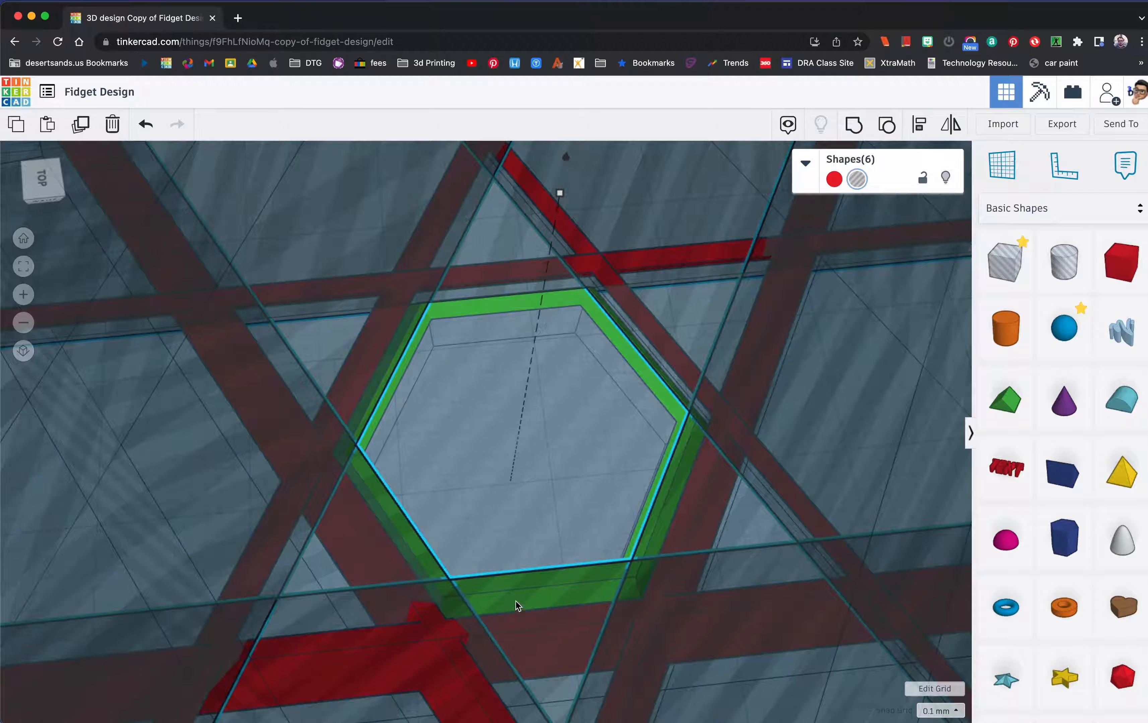
# Turn off grid snapping and move one hole cutter outward so its edge clears the green ring and exposes the wall beside it
pyautogui.click(426, 499)
pyautogui.click(553, 640)
pyautogui.click(554, 590)
pyautogui.moveTo(554, 590); pyautogui.dragTo(527, 619, button='right')
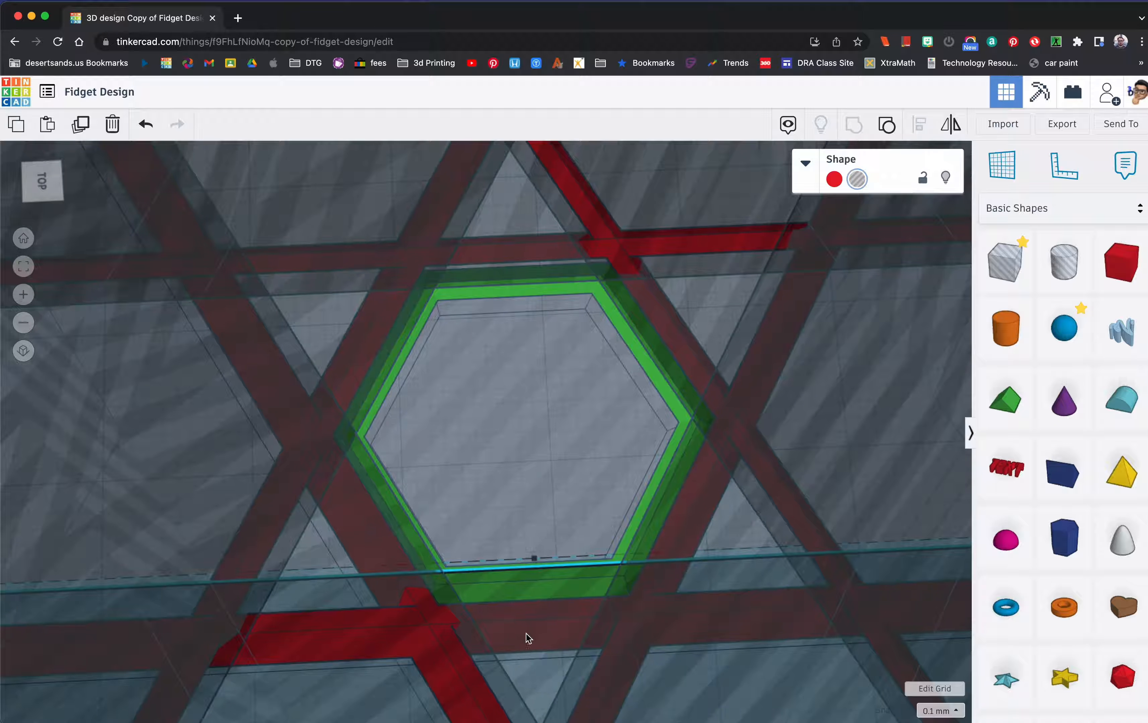
pyautogui.scroll(-2, 528, 638)
pyautogui.click(947, 710)
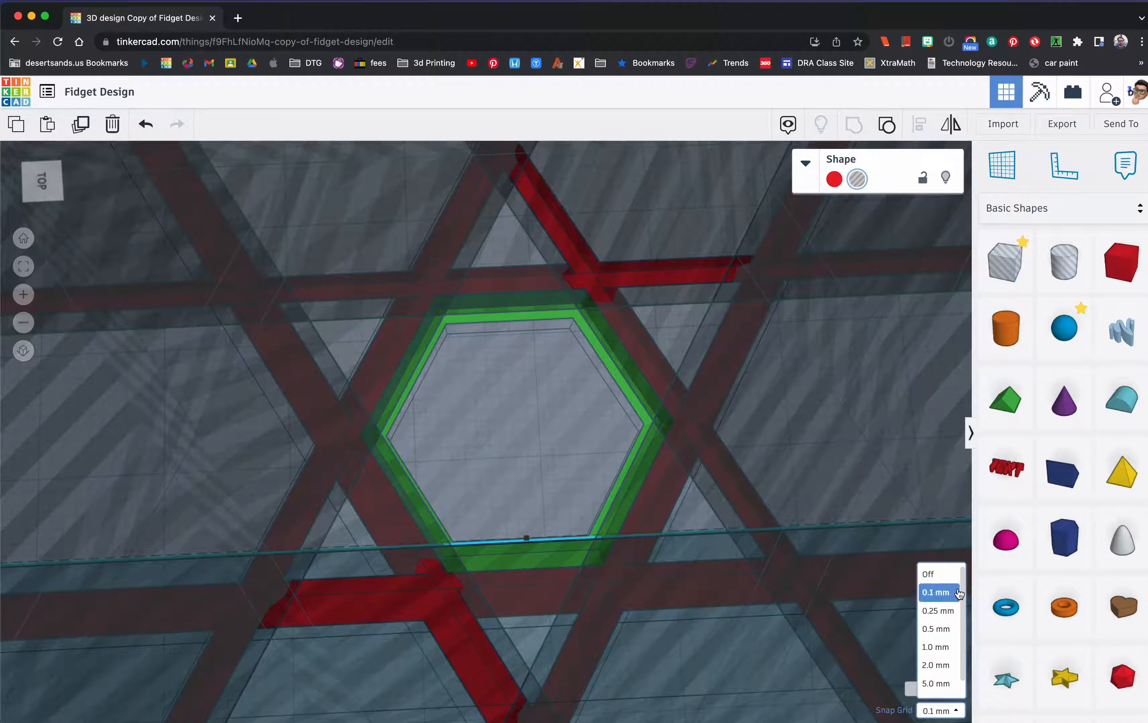
pyautogui.click(948, 578)
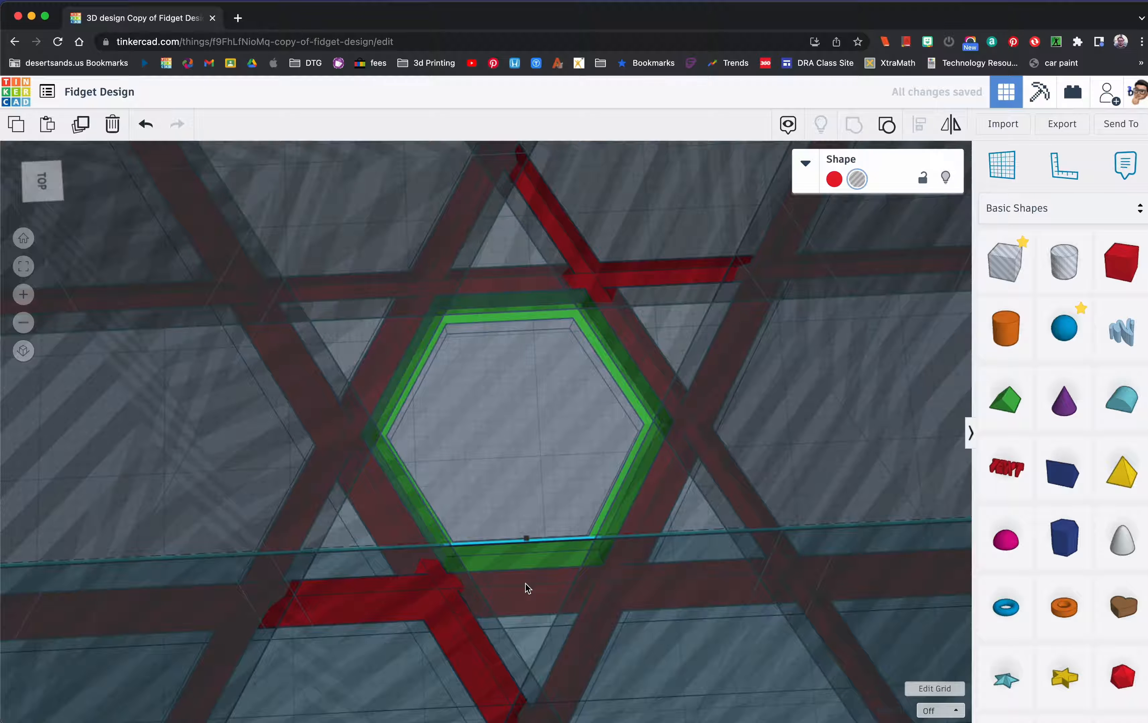
pyautogui.moveTo(527, 588); pyautogui.dragTo(529, 621)
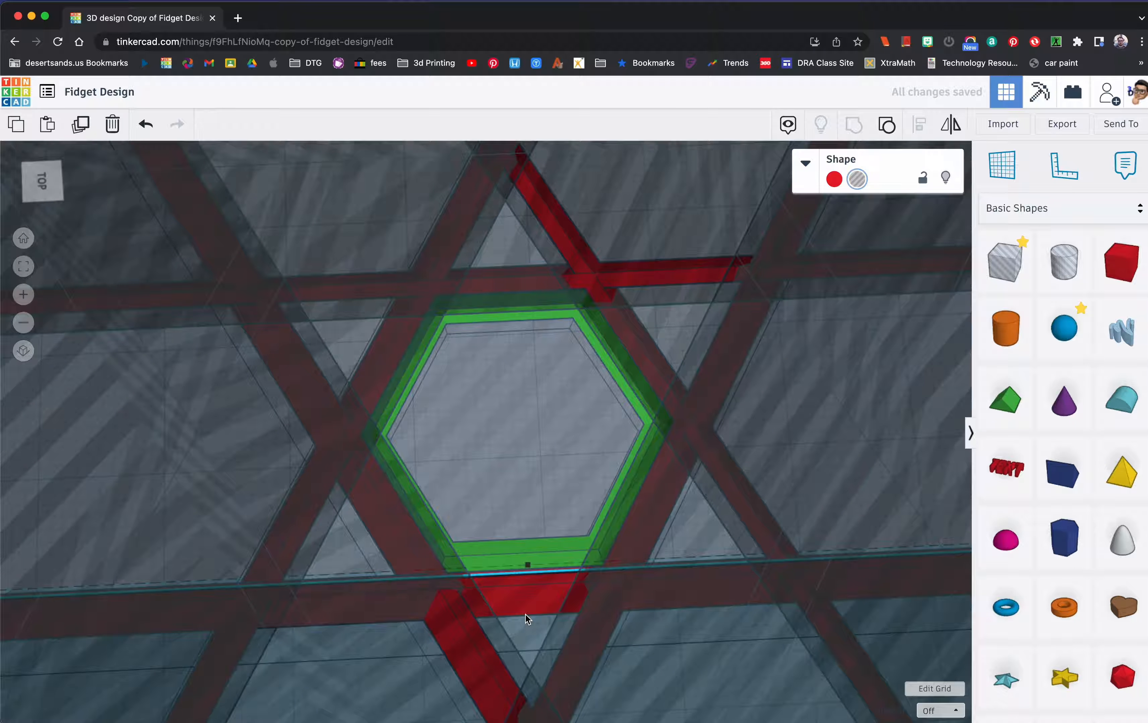
# Move the remaining misaligned hole cutters outward one at a time, leaving an even hexagonal band of wall around the green ring
pyautogui.moveTo(679, 580); pyautogui.dragTo(535, 628, button='right')
pyautogui.moveTo(449, 620); pyautogui.dragTo(436, 549, button='right')
pyautogui.click(457, 578)
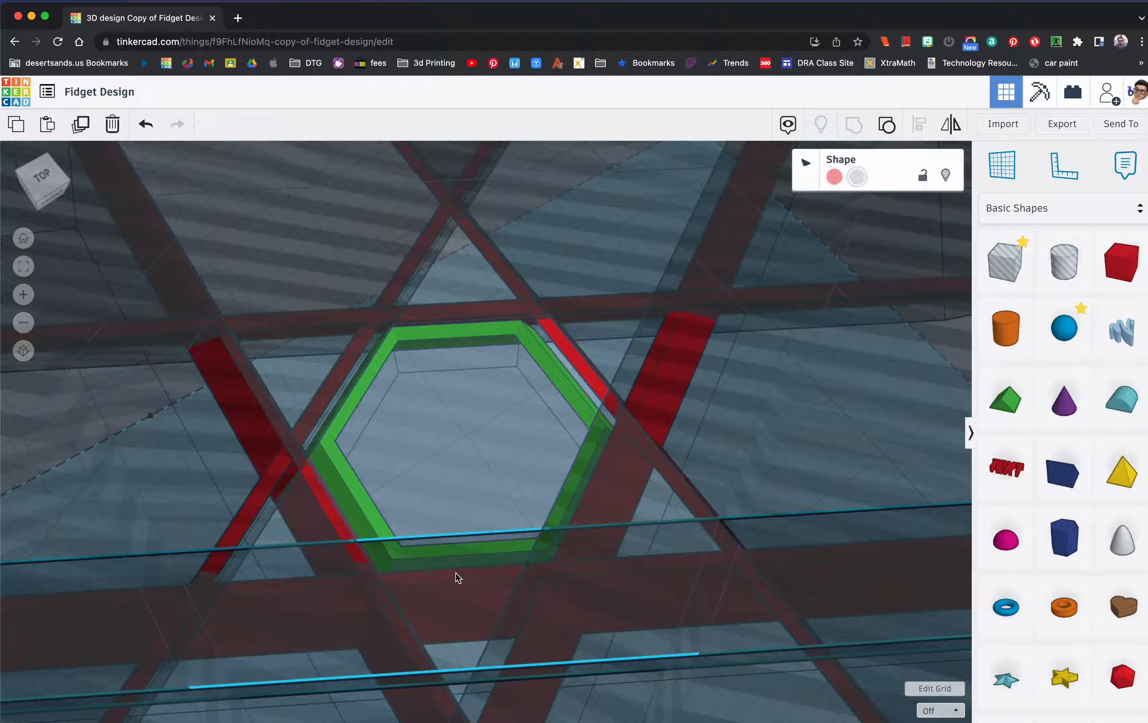
pyautogui.moveTo(459, 571); pyautogui.dragTo(459, 610)
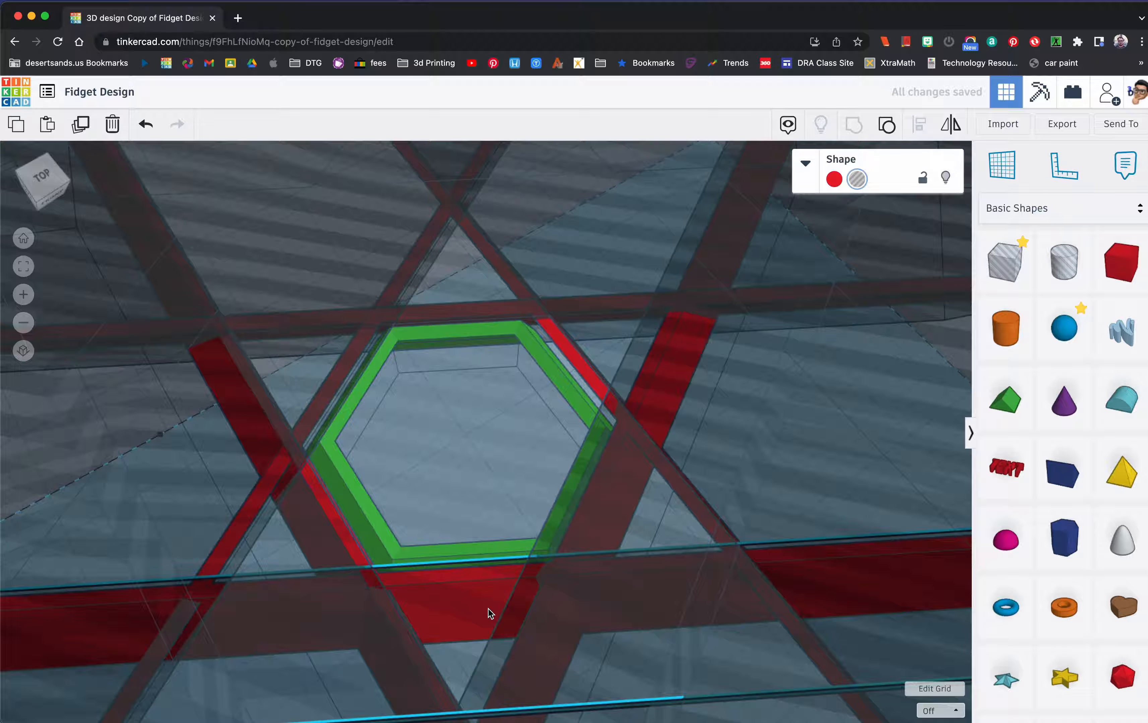
pyautogui.moveTo(604, 528); pyautogui.dragTo(510, 638, button='right')
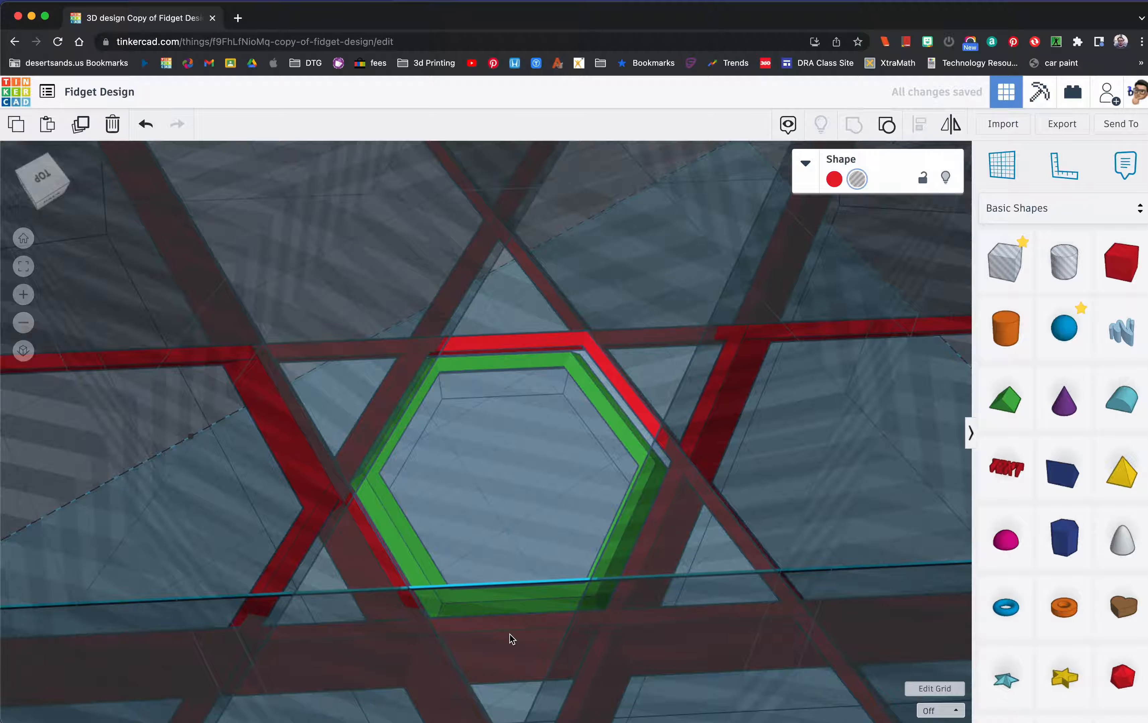
pyautogui.moveTo(515, 629); pyautogui.dragTo(518, 668)
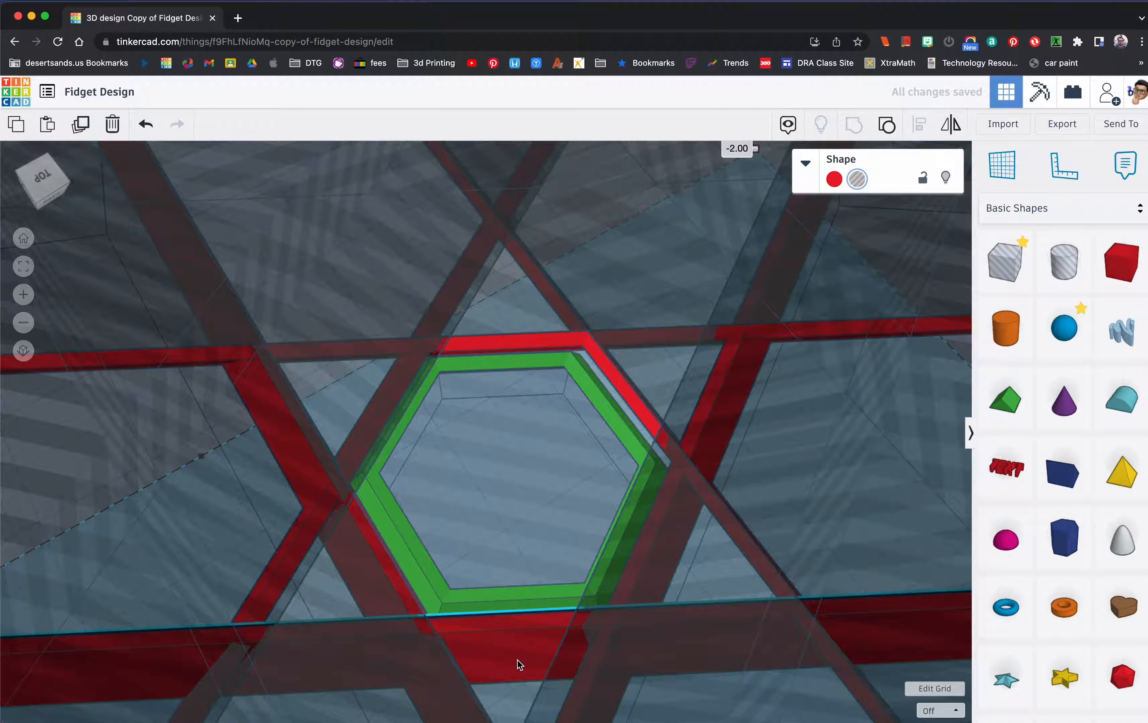
pyautogui.moveTo(483, 643)
pyautogui.mouseDown(button='right')
pyautogui.moveTo(584, 667)
pyautogui.moveTo(498, 656)
pyautogui.mouseUp(button='right')
pyautogui.moveTo(494, 647); pyautogui.dragTo(497, 697)
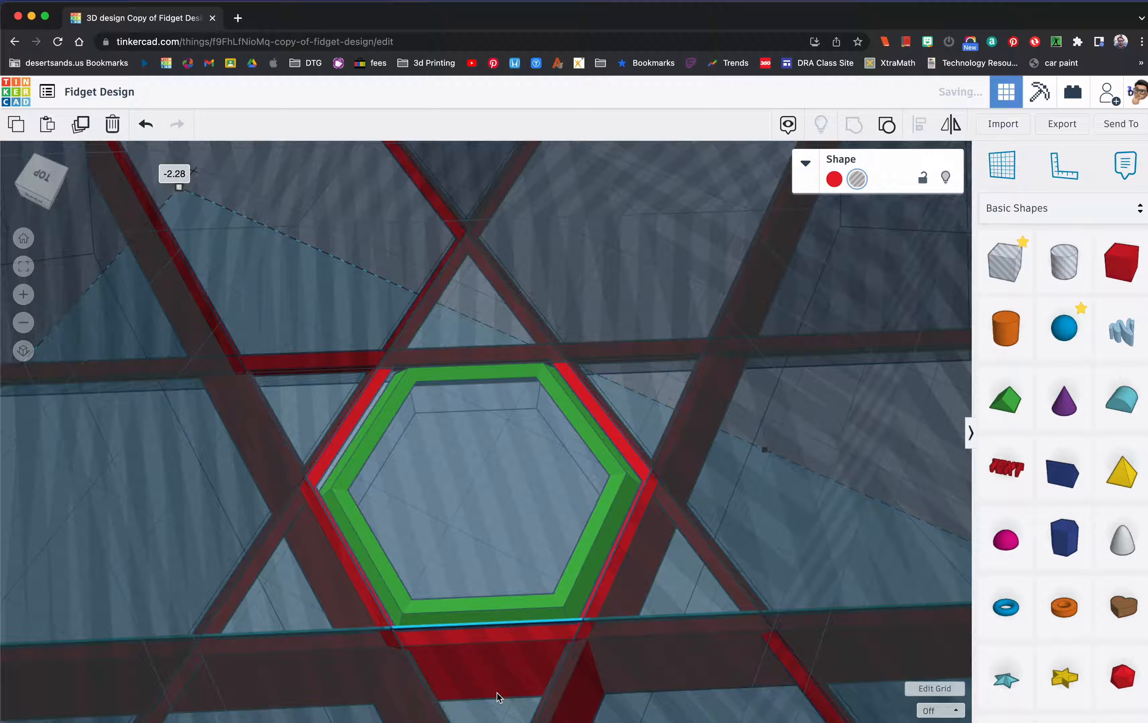
pyautogui.moveTo(500, 685); pyautogui.dragTo(495, 627, button='right')
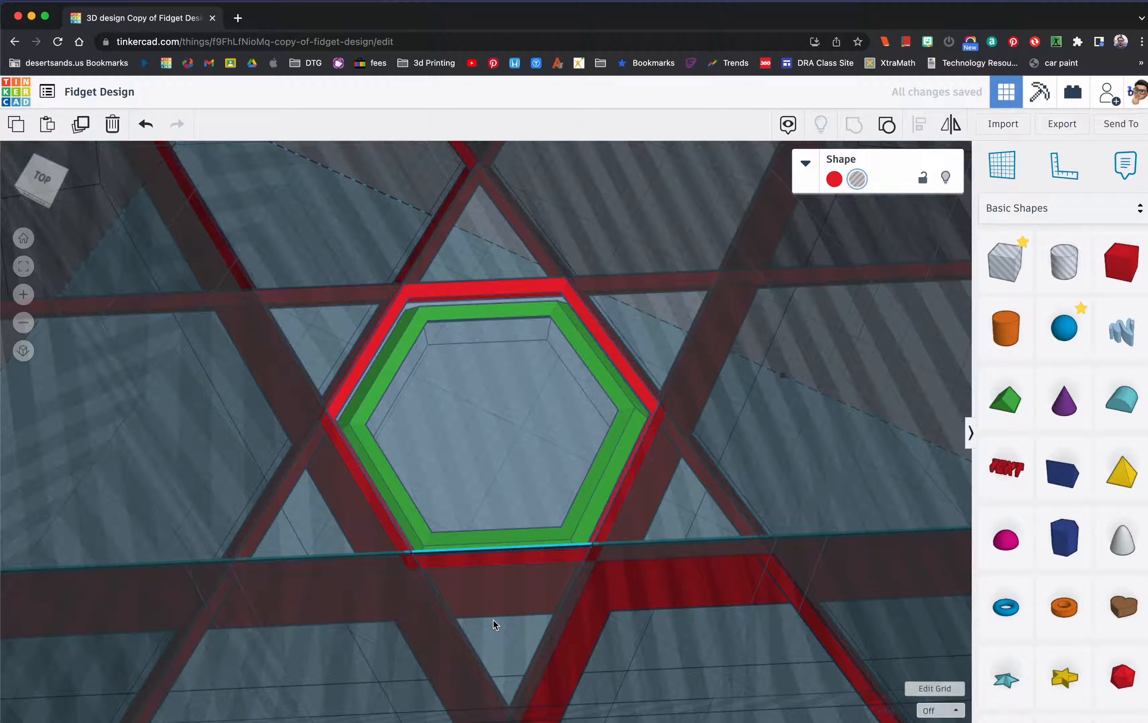
pyautogui.moveTo(494, 619); pyautogui.dragTo(491, 616, button='right')
# Duplicate all six hole cutters and move one set off the workplane as a spare, about 149 mm by 97 mm away
pyautogui.scroll(-10, 492, 615)
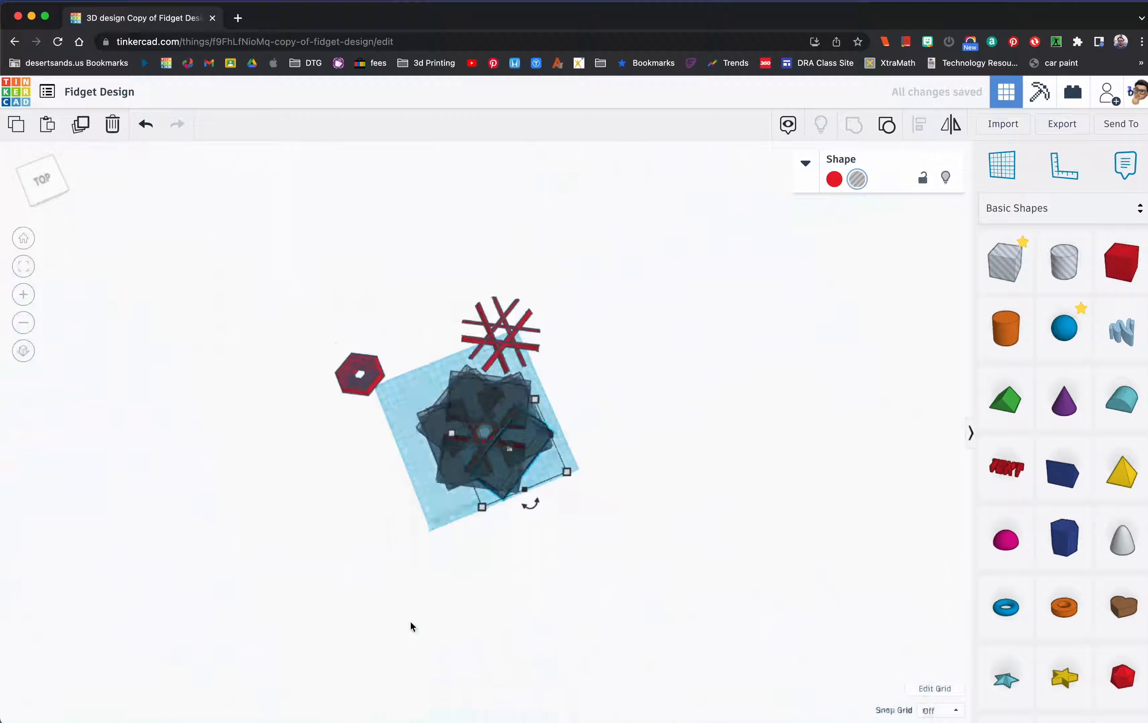
pyautogui.scroll(5, 407, 607)
pyautogui.moveTo(430, 492); pyautogui.dragTo(569, 412, button='right')
pyautogui.scroll(8, 467, 499)
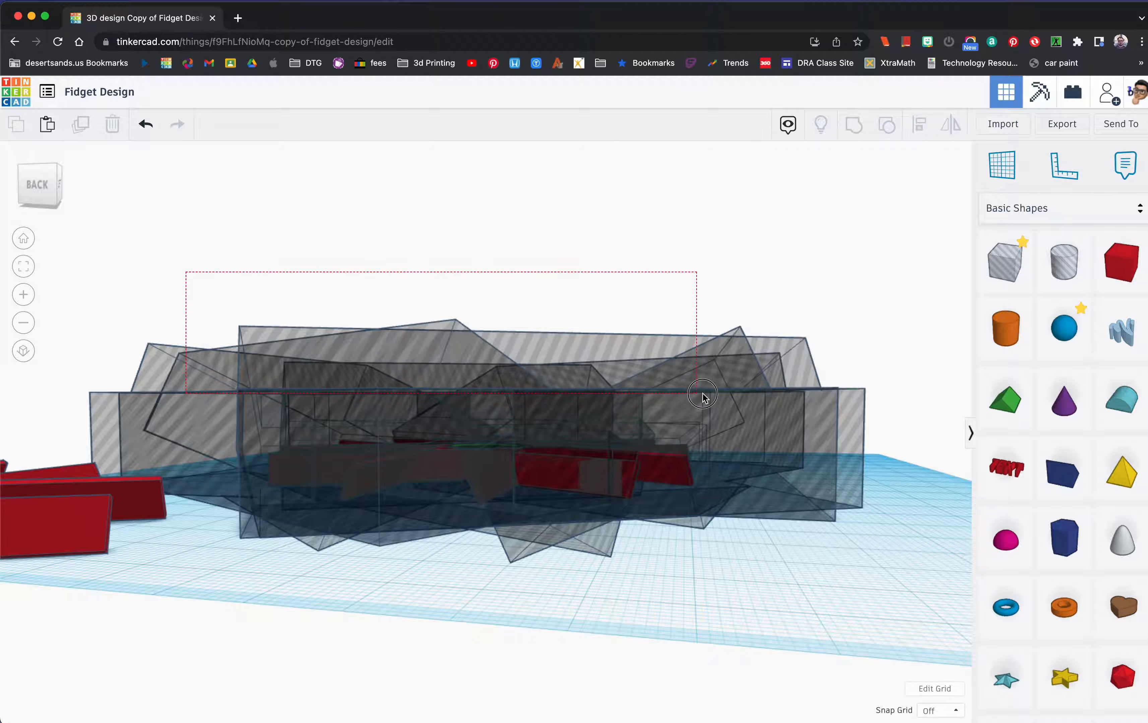
pyautogui.moveTo(769, 409); pyautogui.dragTo(769, 410)
pyautogui.moveTo(487, 317); pyautogui.dragTo(233, 264, button='right')
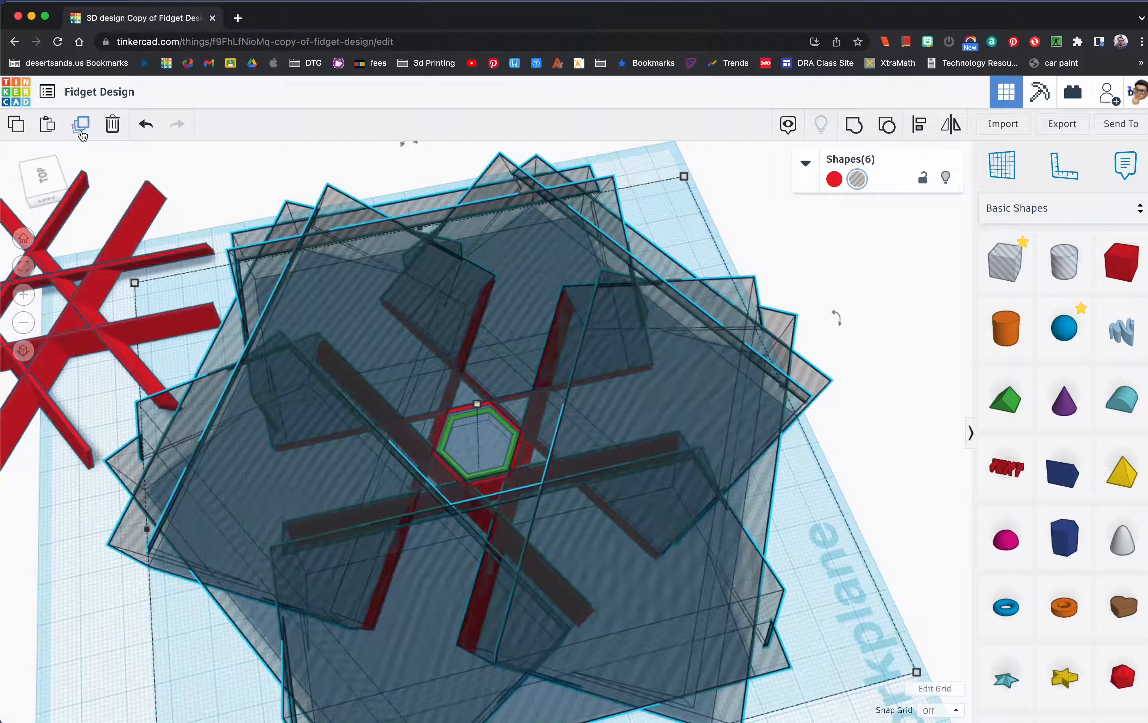
pyautogui.click(82, 134)
pyautogui.scroll(-10, 341, 313)
pyautogui.scroll(10, 459, 401)
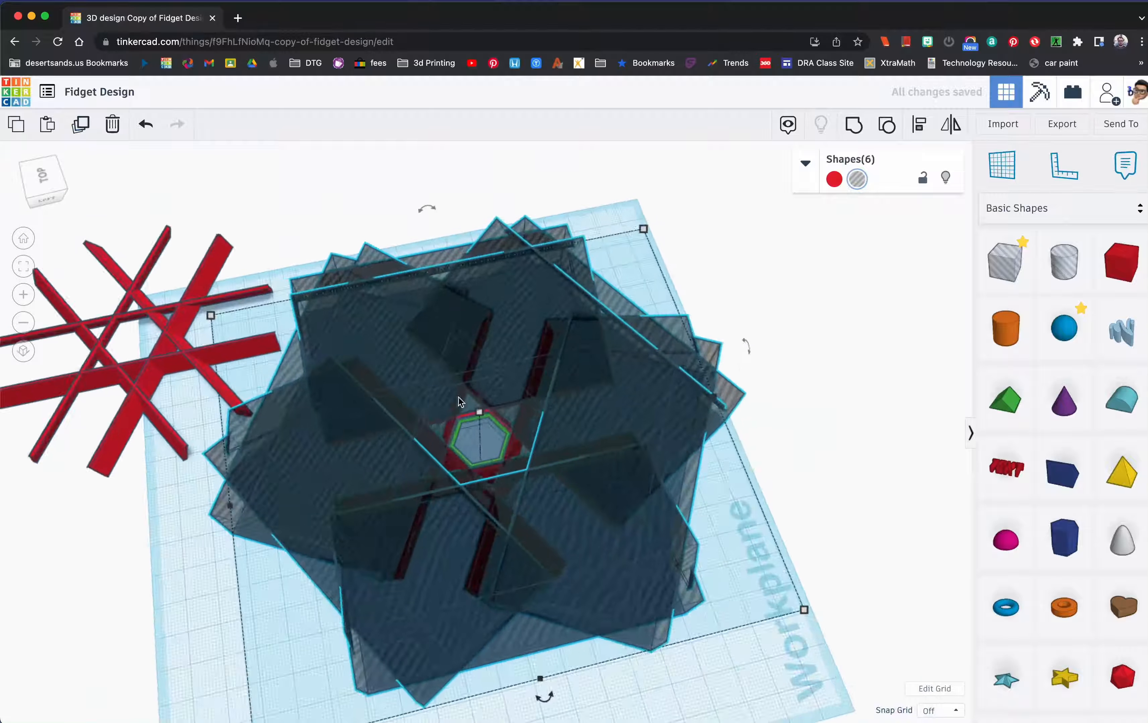
pyautogui.moveTo(371, 456); pyautogui.dragTo(717, 135)
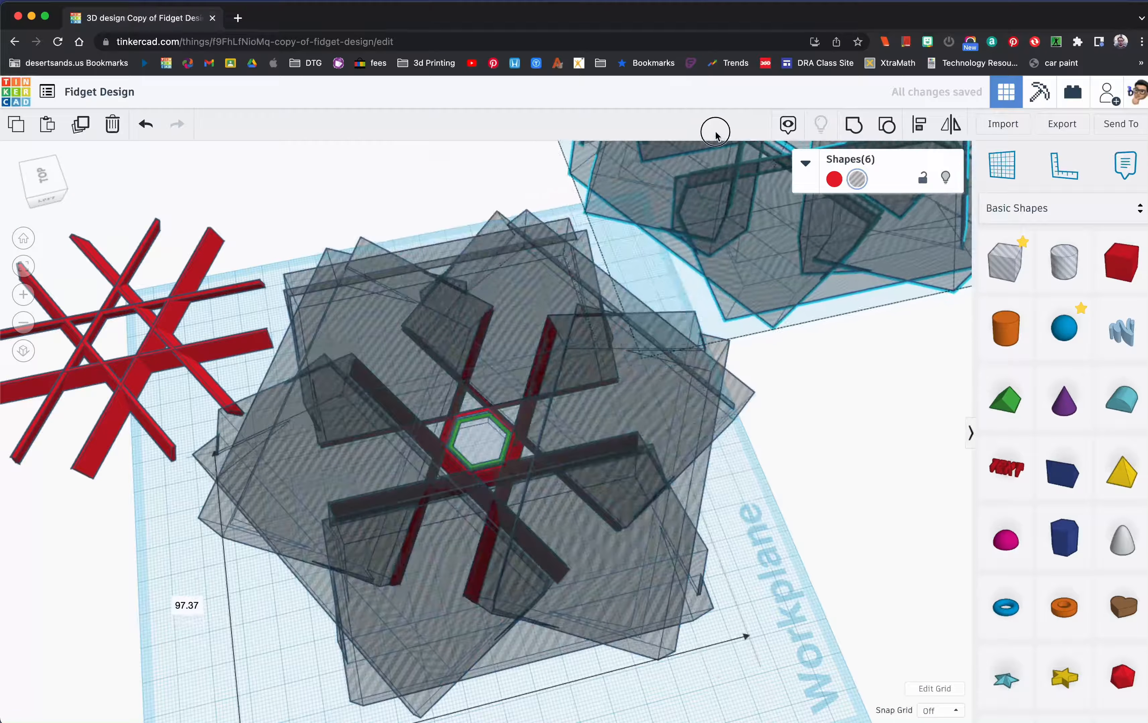
pyautogui.scroll(-3, 520, 454)
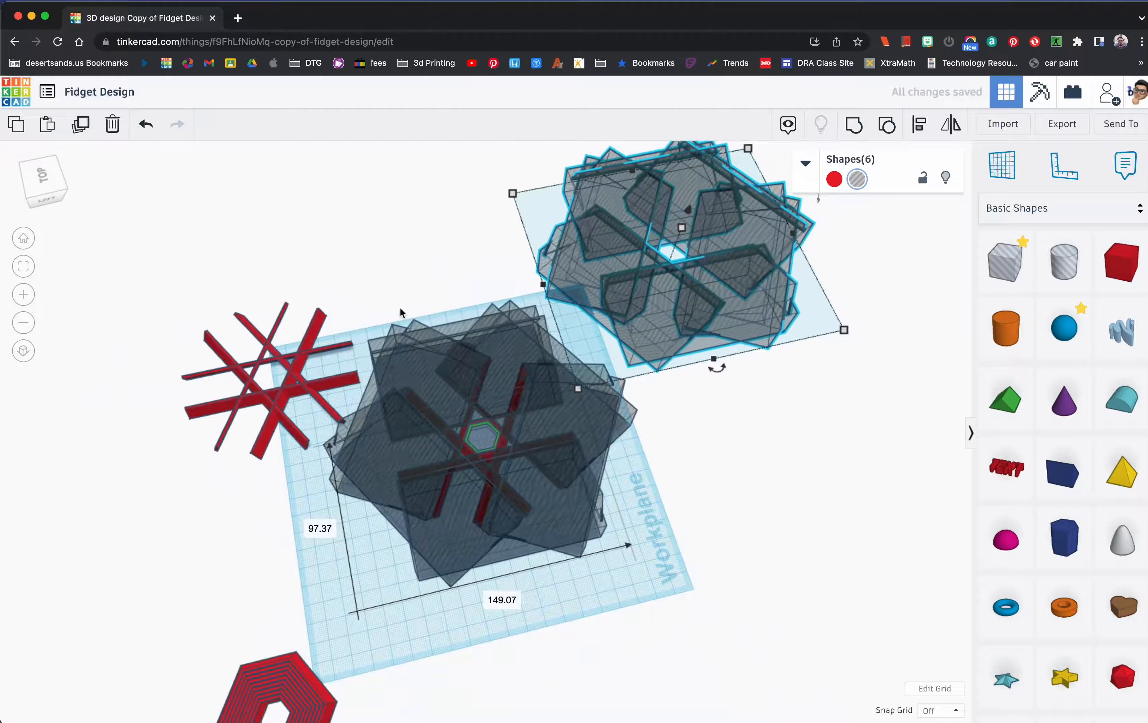
# Select the walls, green ring and surrounding hole cutters on the workplane and group them into a single cut hexagonal ring shape
pyautogui.moveTo(506, 464); pyautogui.dragTo(640, 497)
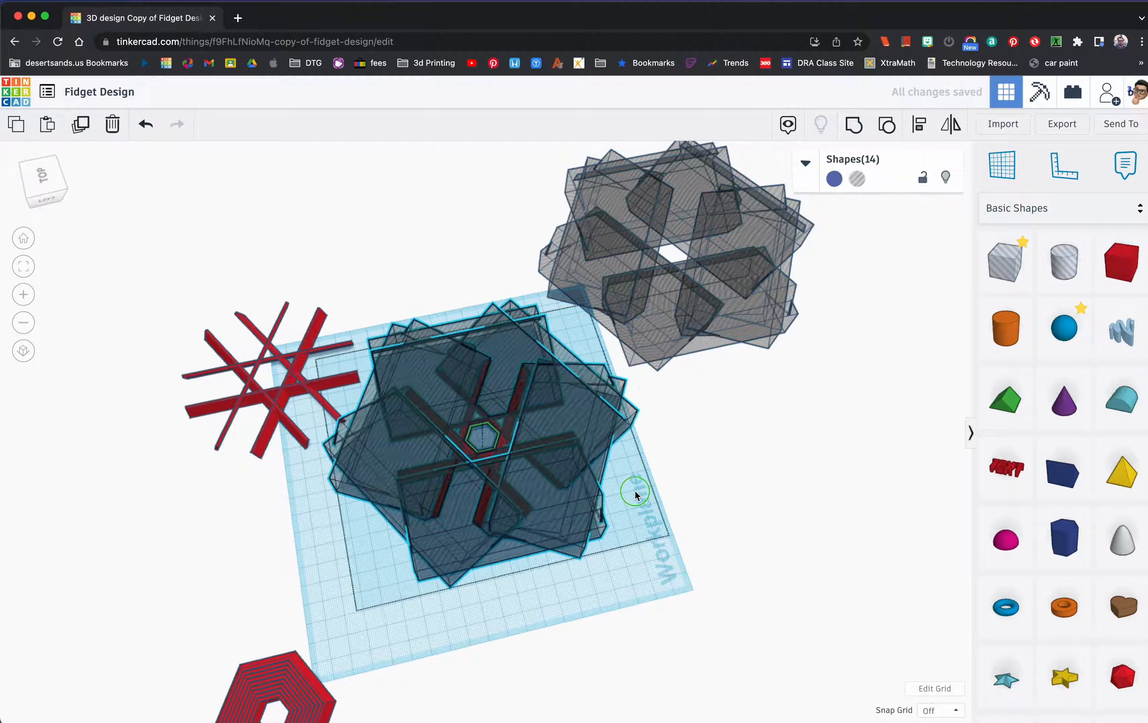
pyautogui.moveTo(636, 495); pyautogui.dragTo(607, 500, button='right')
pyautogui.click(425, 294)
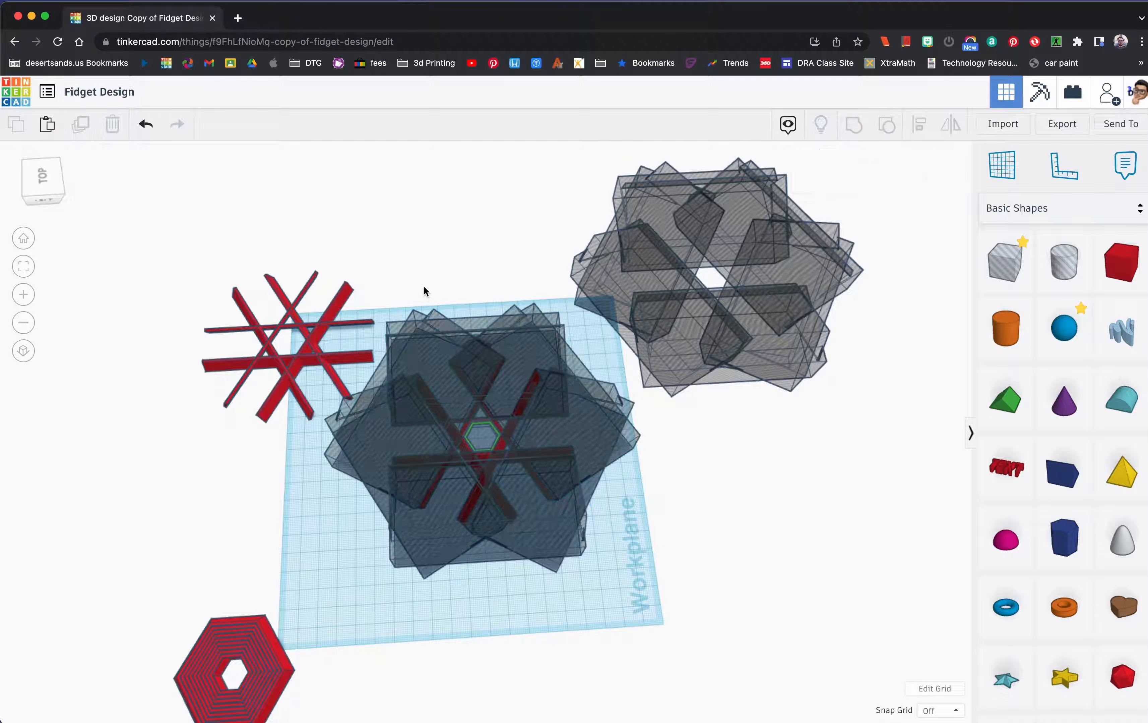
pyautogui.moveTo(523, 528); pyautogui.dragTo(523, 530)
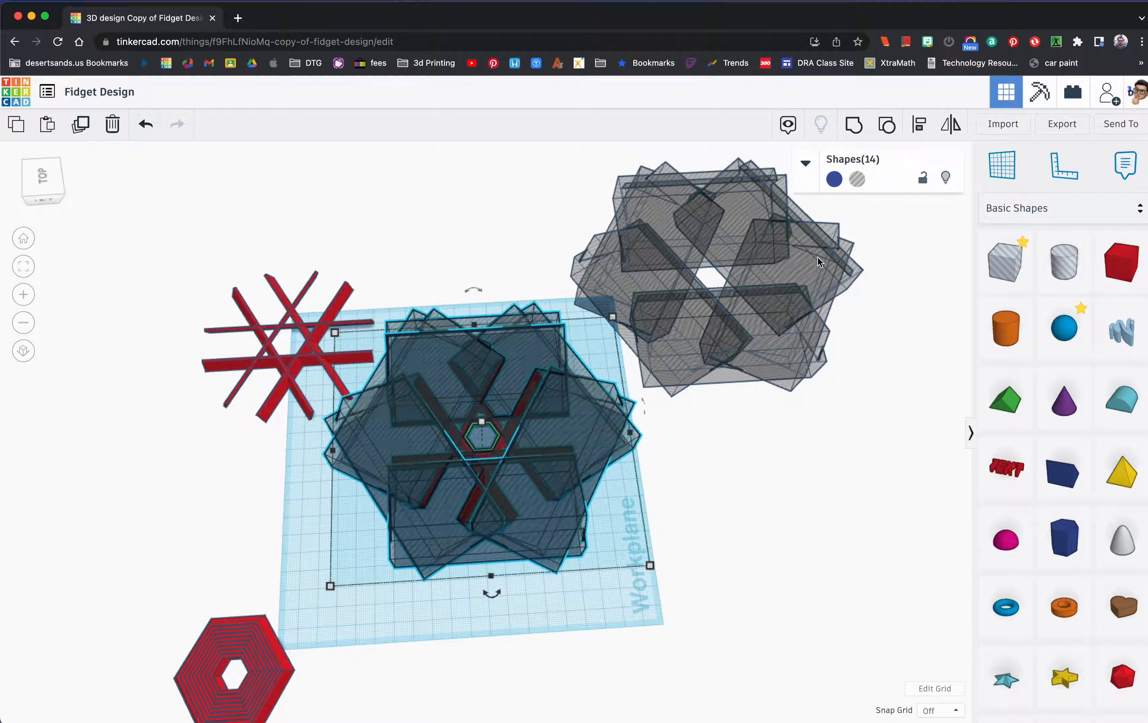
pyautogui.click(864, 142)
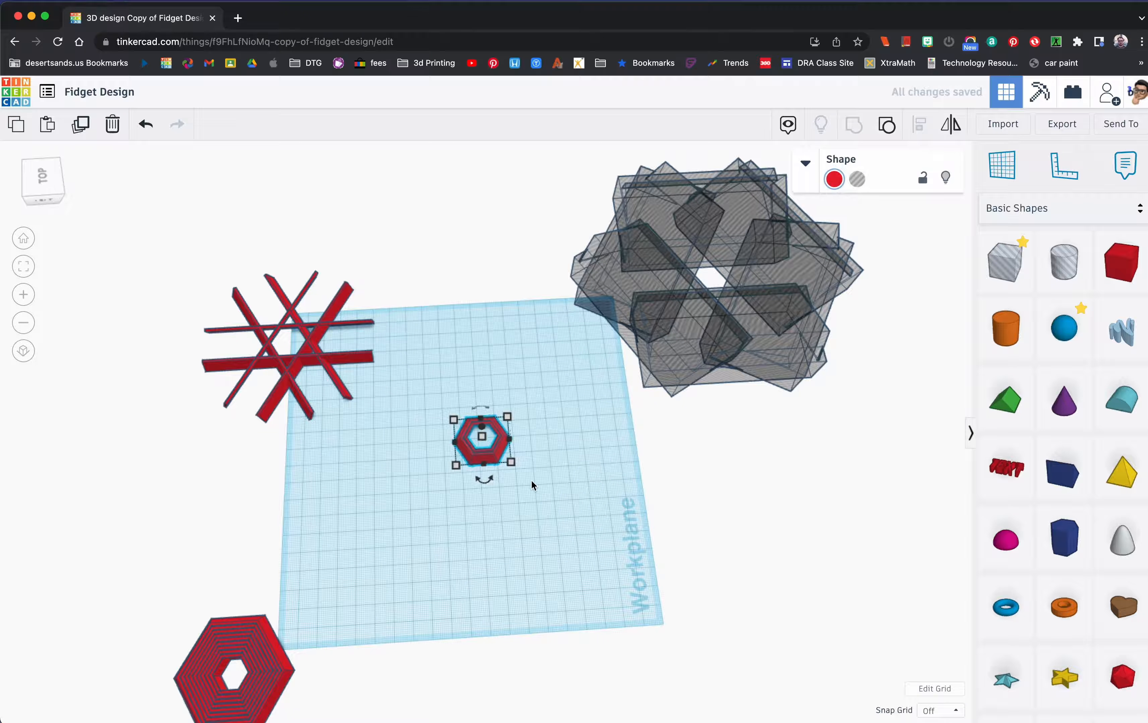
# Recolour the grouped hexagonal ring shape dark green using the preset colours
pyautogui.scroll(10, 532, 484)
pyautogui.moveTo(592, 520)
pyautogui.mouseDown(button='right')
pyautogui.moveTo(533, 473)
pyautogui.moveTo(405, 464)
pyautogui.moveTo(454, 559)
pyautogui.moveTo(505, 500)
pyautogui.moveTo(526, 517)
pyautogui.moveTo(644, 528)
pyautogui.moveTo(697, 548)
pyautogui.moveTo(551, 508)
pyautogui.moveTo(576, 513)
pyautogui.mouseUp(button='right')
pyautogui.scroll(-8, 575, 513)
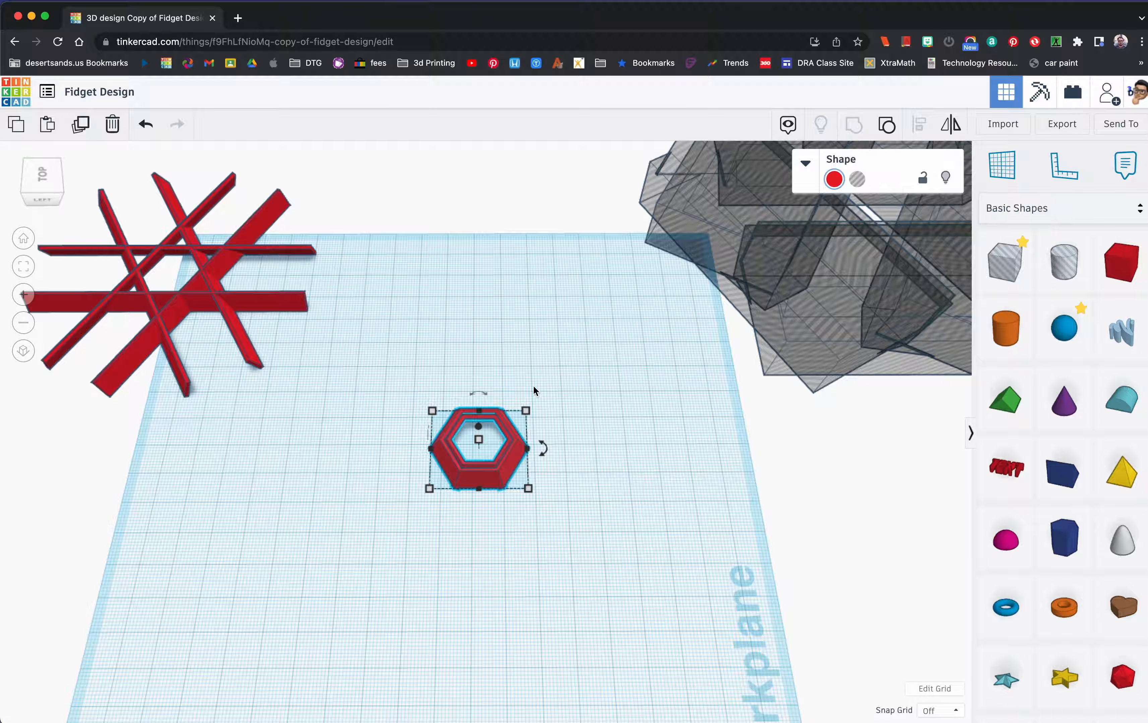
pyautogui.click(448, 384)
pyautogui.moveTo(411, 375); pyautogui.dragTo(526, 482)
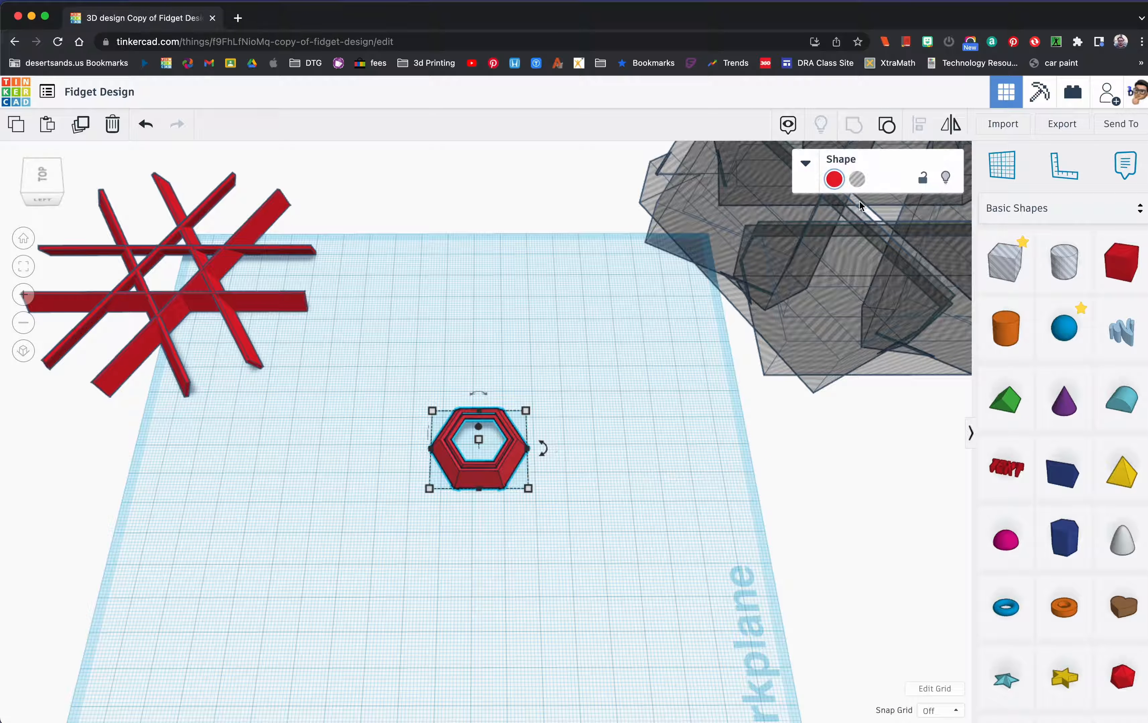
pyautogui.click(834, 179)
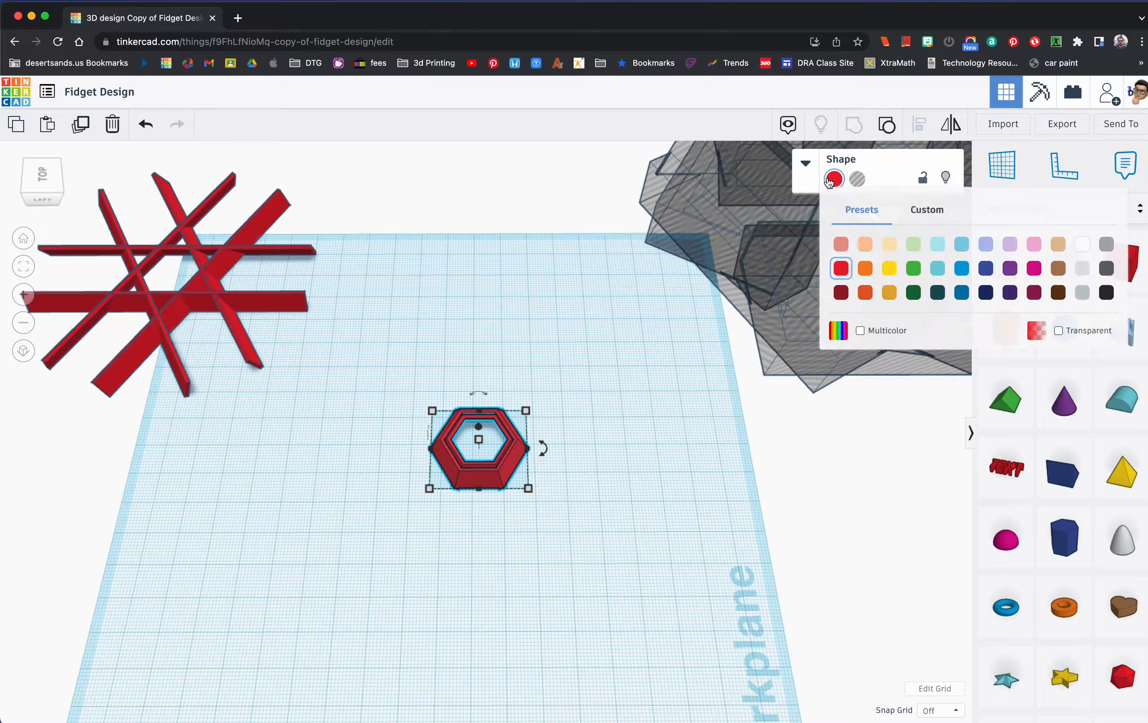
pyautogui.click(914, 293)
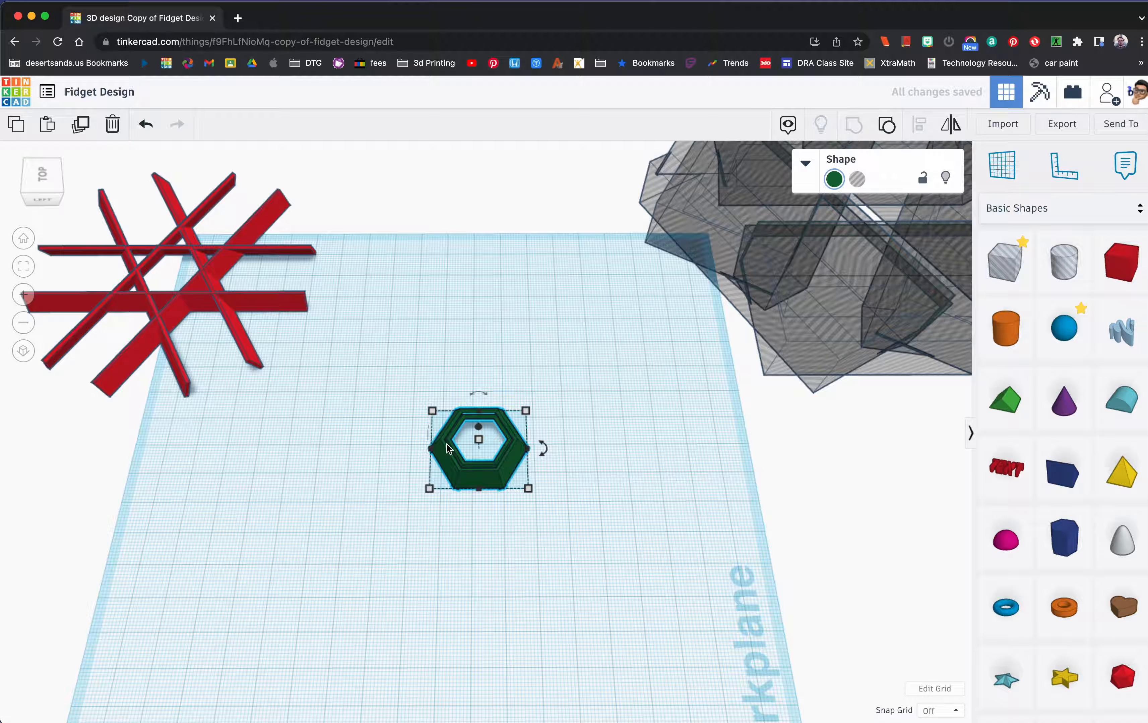
pyautogui.scroll(-3, 448, 448)
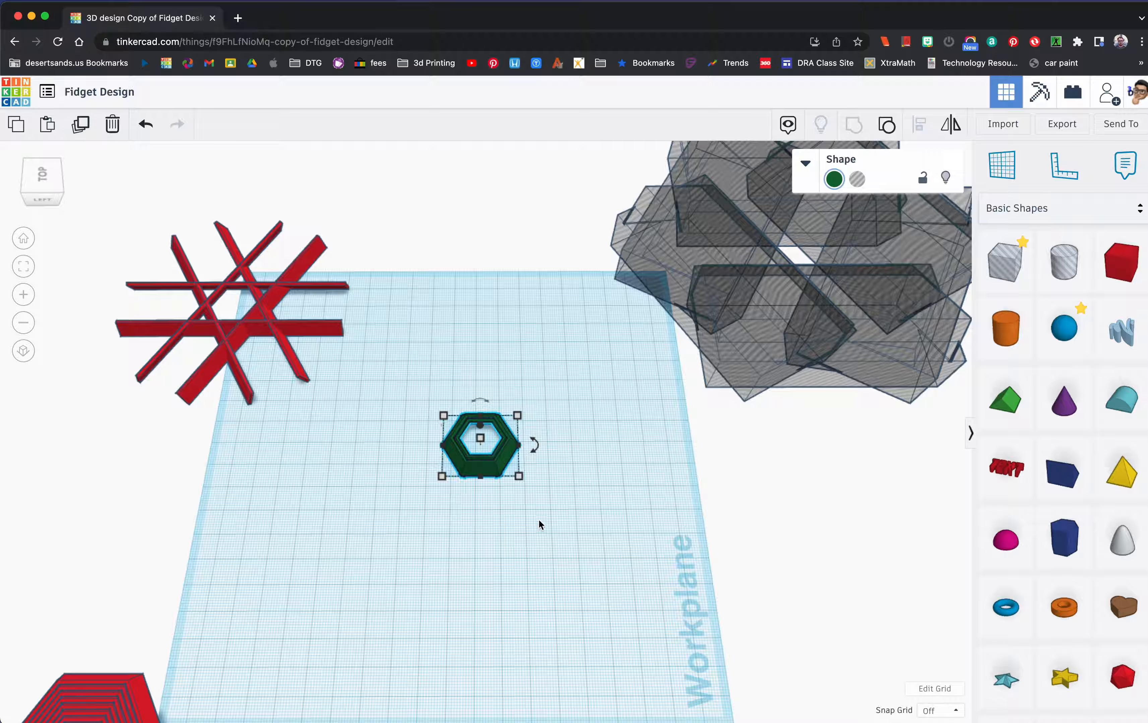
pyautogui.scroll(4, 538, 523)
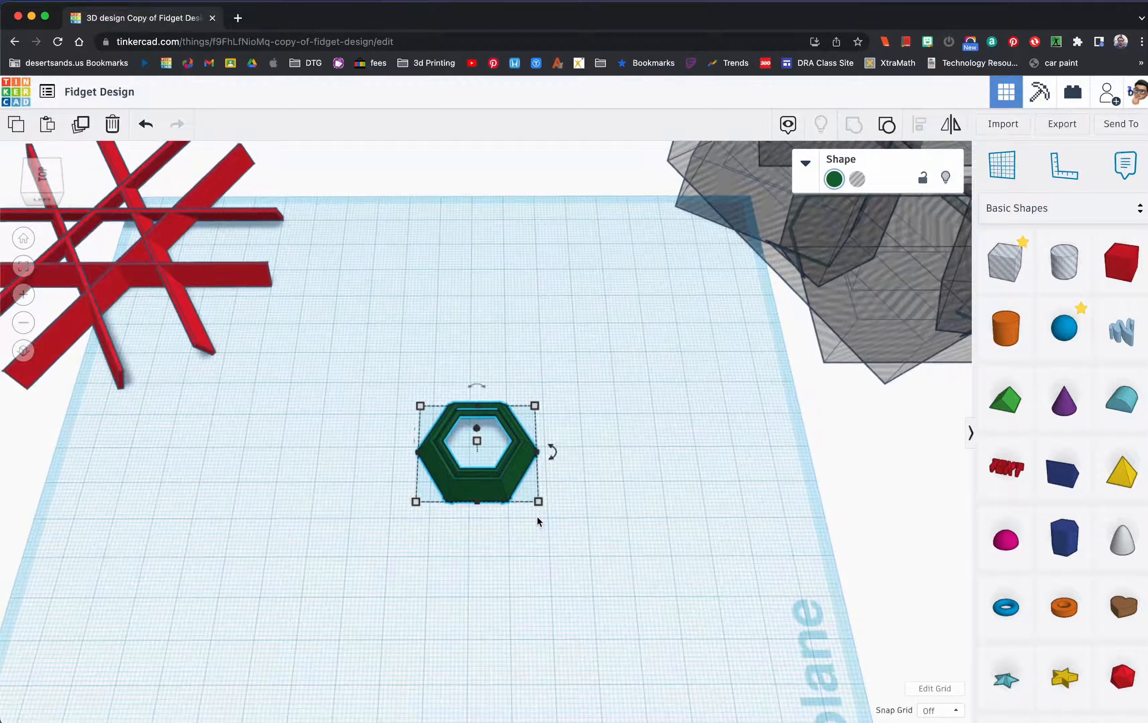
pyautogui.scroll(-2, 538, 521)
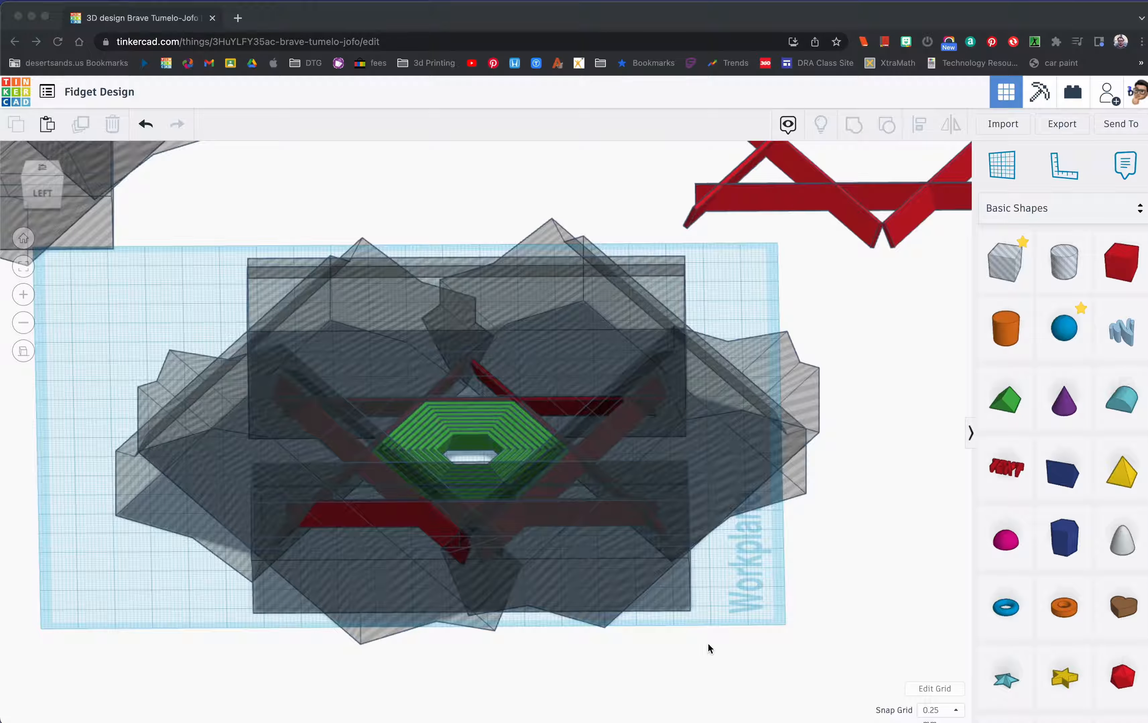
# In the design with many green nested rings, group the rings, red walls and overlapping hole cutters into one shape
pyautogui.moveTo(706, 627); pyautogui.dragTo(700, 613, button='right')
pyautogui.click(268, 310)
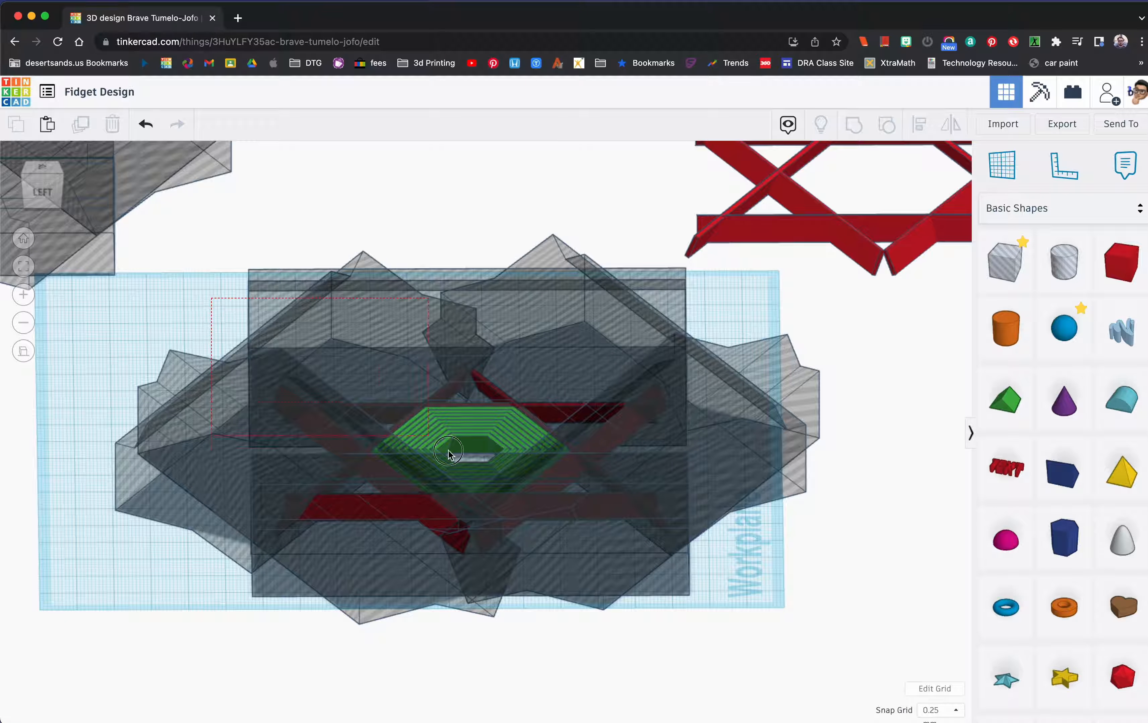
pyautogui.press('super+a')
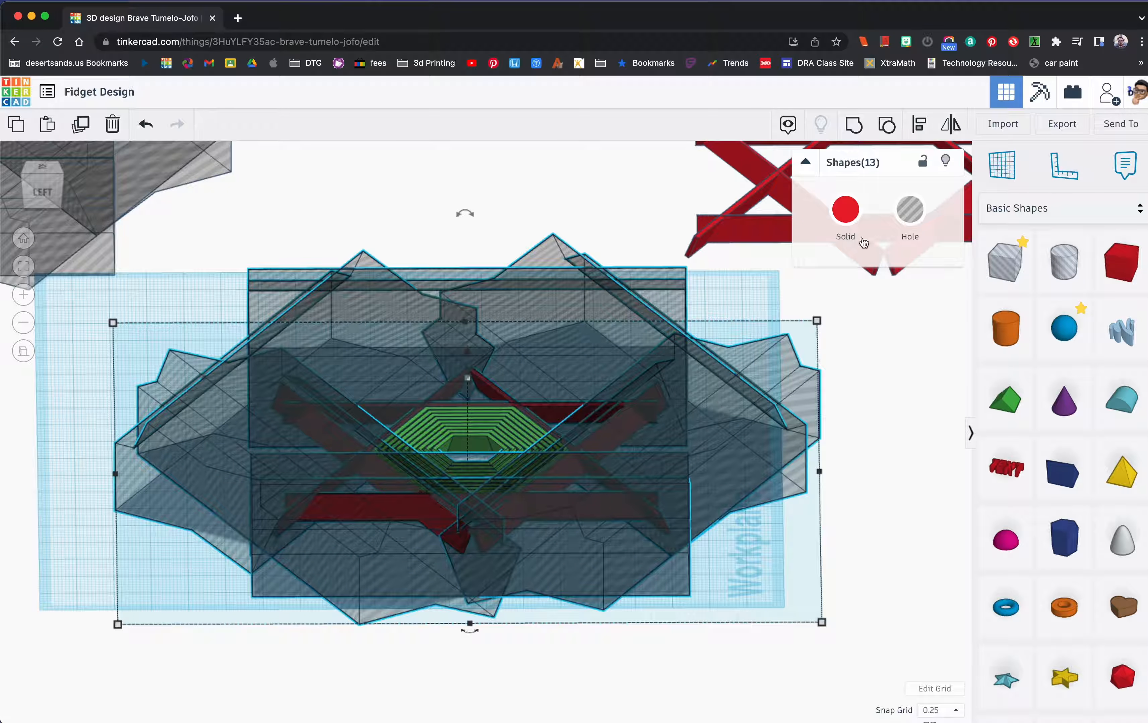
pyautogui.press('super+g')
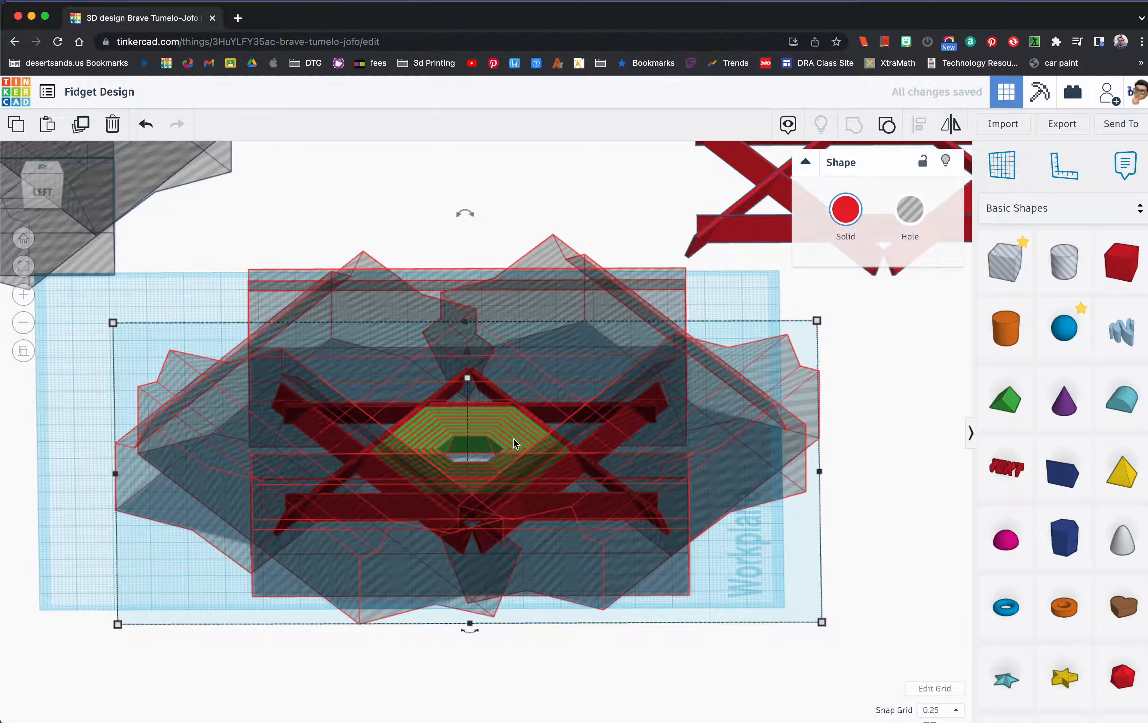
# Examine the grouped nested-ring model up close from several angles, checking the ring gaps, outer walls and lower corners
pyautogui.moveTo(501, 471)
pyautogui.mouseDown(button='right')
pyautogui.moveTo(493, 354)
pyautogui.moveTo(498, 447)
pyautogui.mouseUp(button='right')
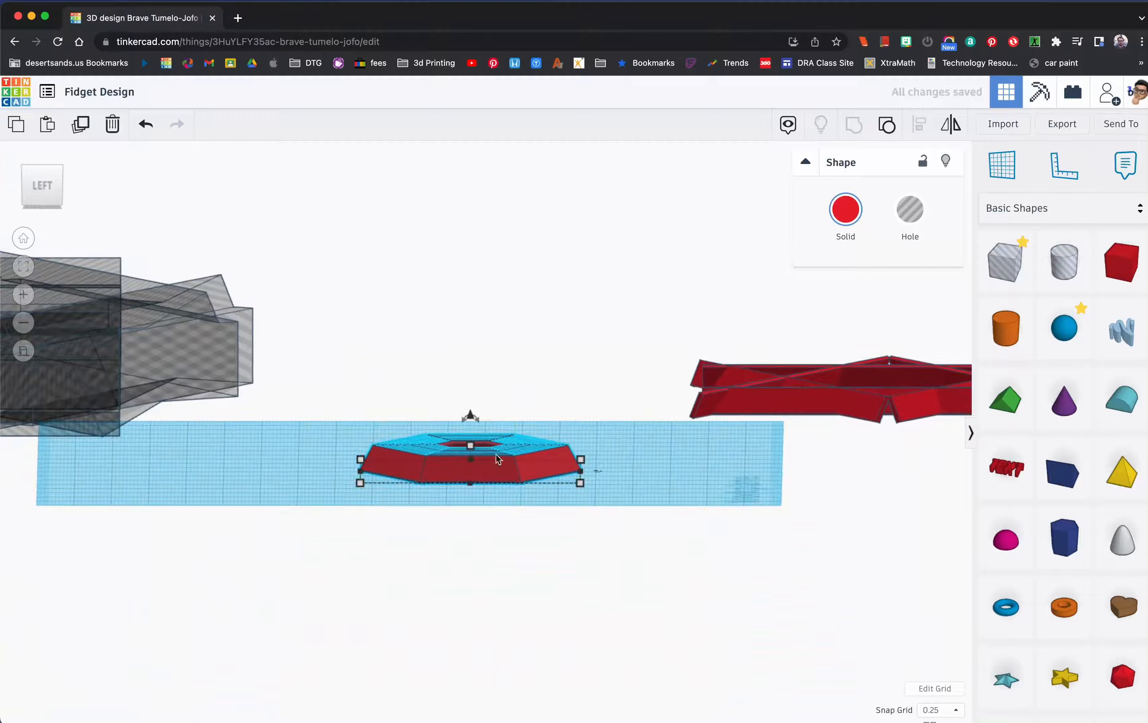
pyautogui.click(23, 266)
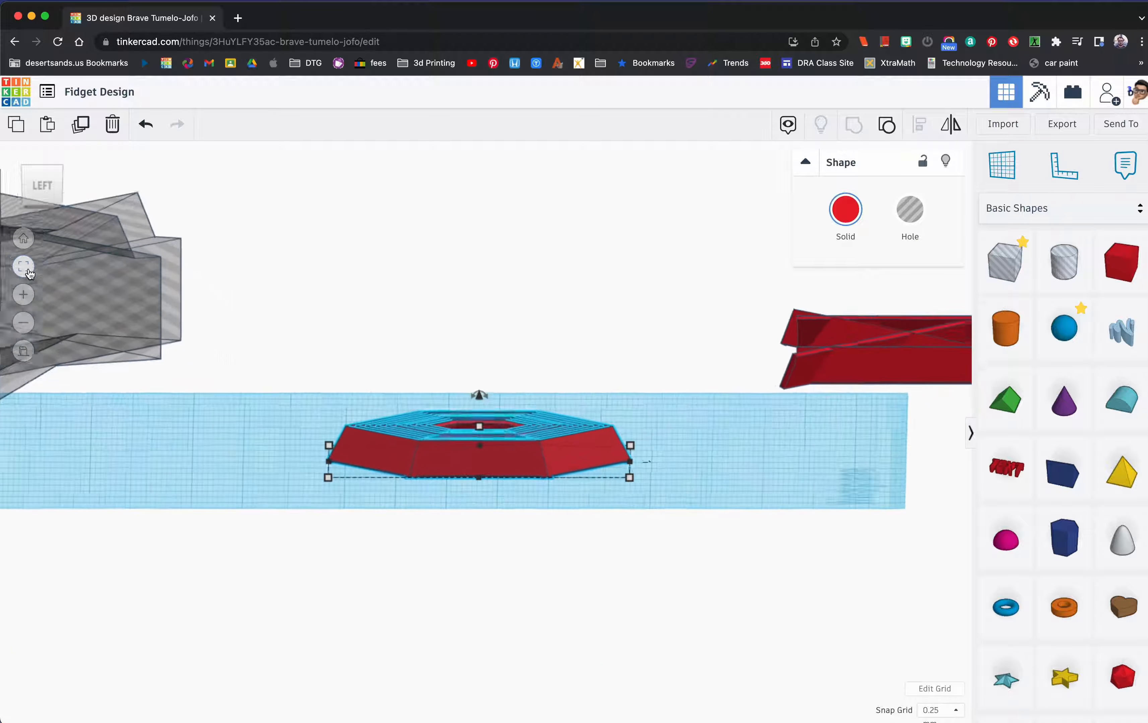
pyautogui.scroll(5, 371, 374)
pyautogui.moveTo(414, 404); pyautogui.dragTo(319, 334, button='right')
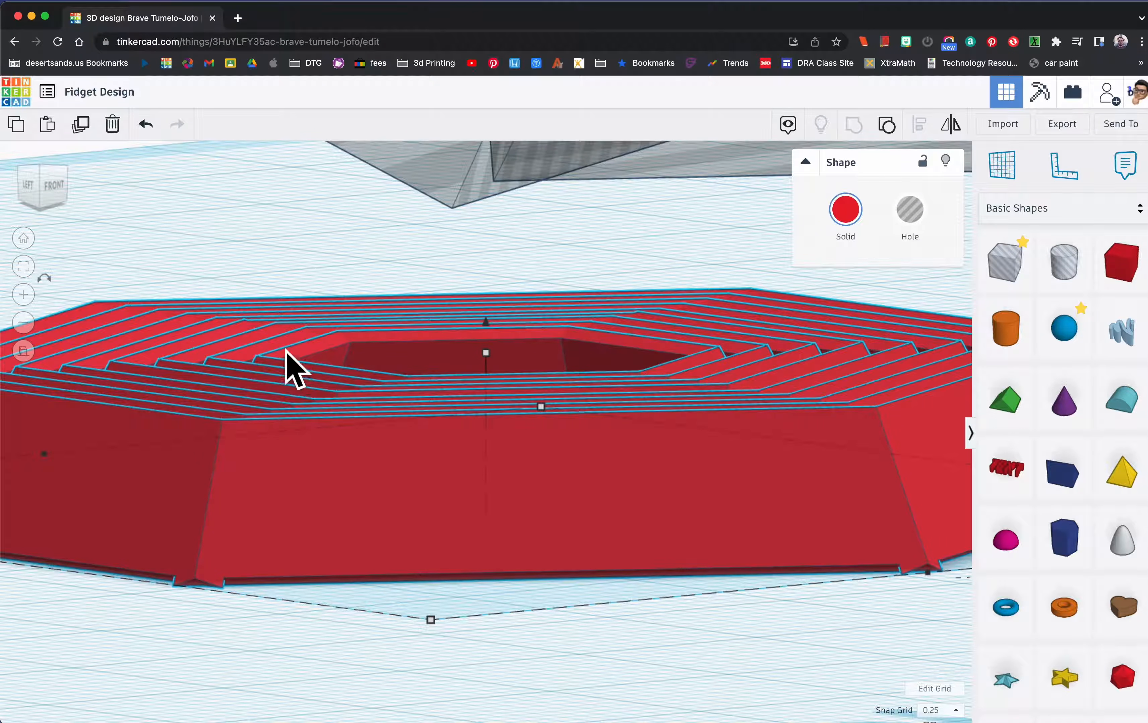
pyautogui.moveTo(244, 363); pyautogui.dragTo(540, 482, button='right')
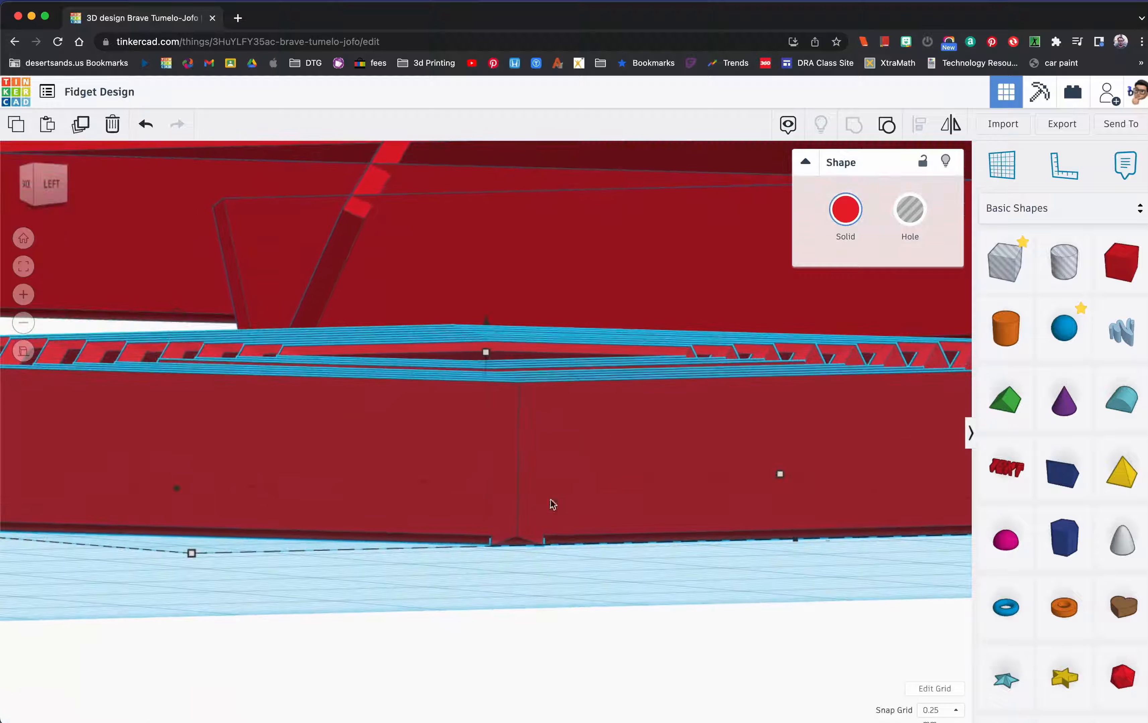
pyautogui.moveTo(485, 537); pyautogui.dragTo(576, 503, button='right')
pyautogui.scroll(-5, 575, 497)
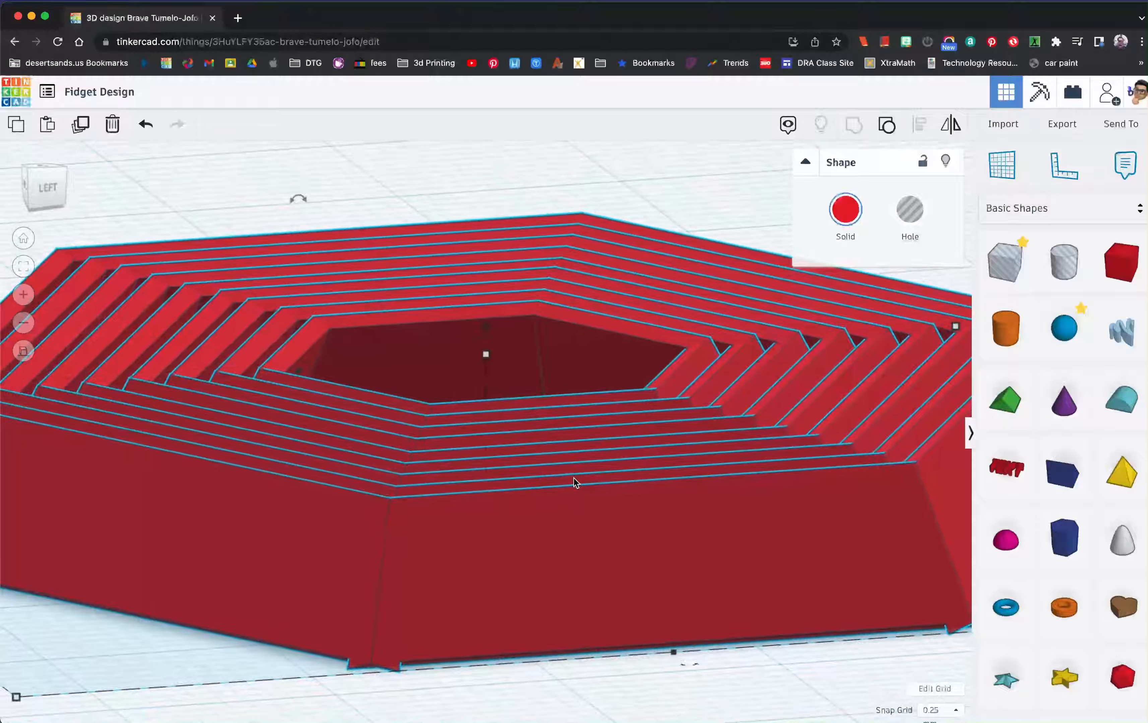
# Place a box hole over the nested hexagonal rings and stretch it to 79 by 57.25 mm
pyautogui.scroll(-5, 574, 481)
pyautogui.scroll(-1, 574, 481)
pyautogui.moveTo(991, 272); pyautogui.dragTo(349, 494)
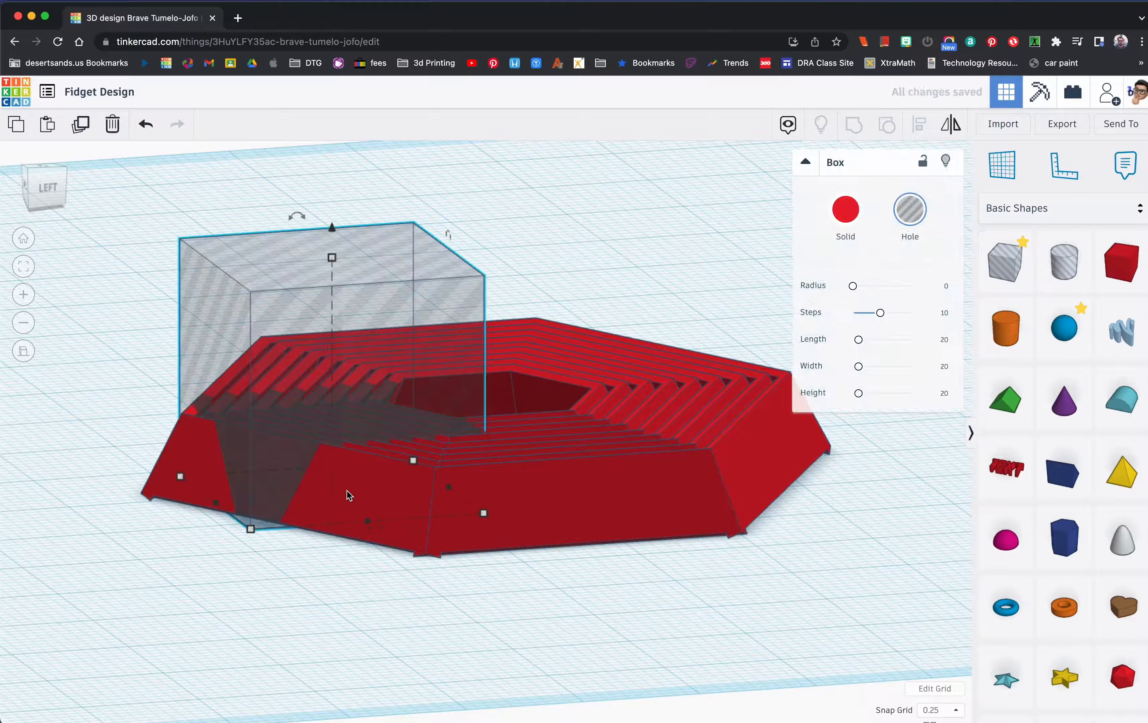
pyautogui.moveTo(482, 514); pyautogui.dragTo(925, 563)
pyautogui.moveTo(346, 604); pyautogui.dragTo(287, 616)
pyautogui.moveTo(287, 615); pyautogui.dragTo(525, 573, button='right')
pyautogui.moveTo(440, 608); pyautogui.dragTo(99, 617)
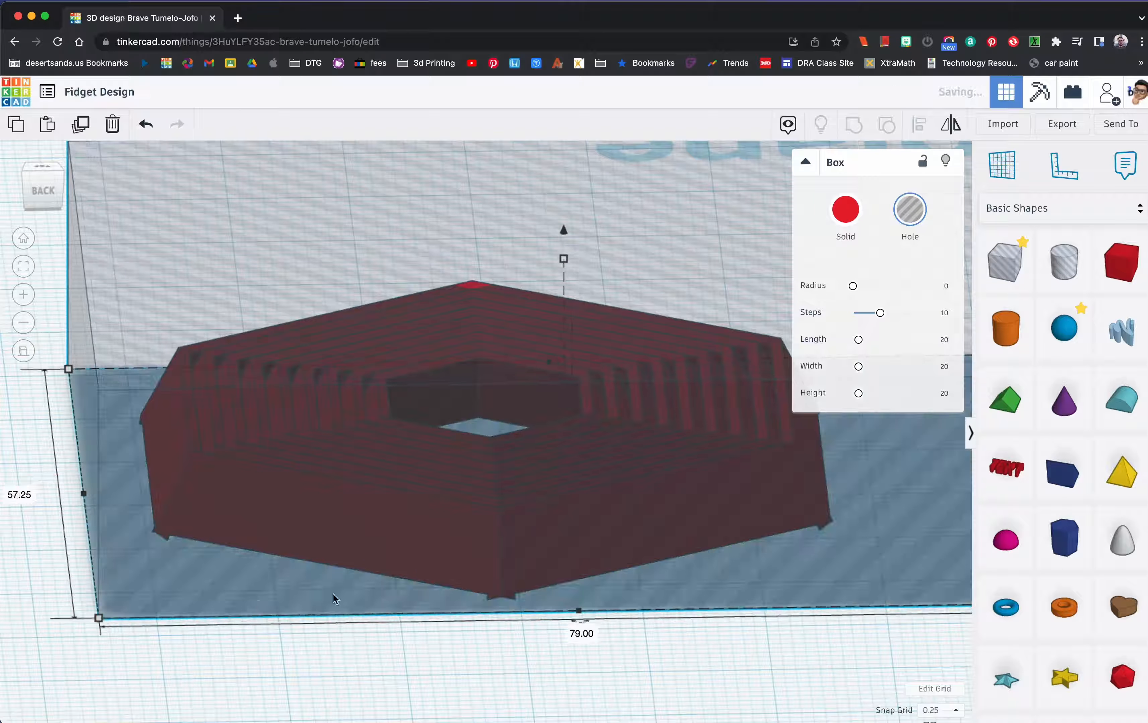
# Lower the box hole 17 mm, and continue lowering it until it overlaps only the bottom corners of the rings
pyautogui.scroll(-4, 407, 583)
pyautogui.moveTo(537, 538); pyautogui.dragTo(480, 504, button='right')
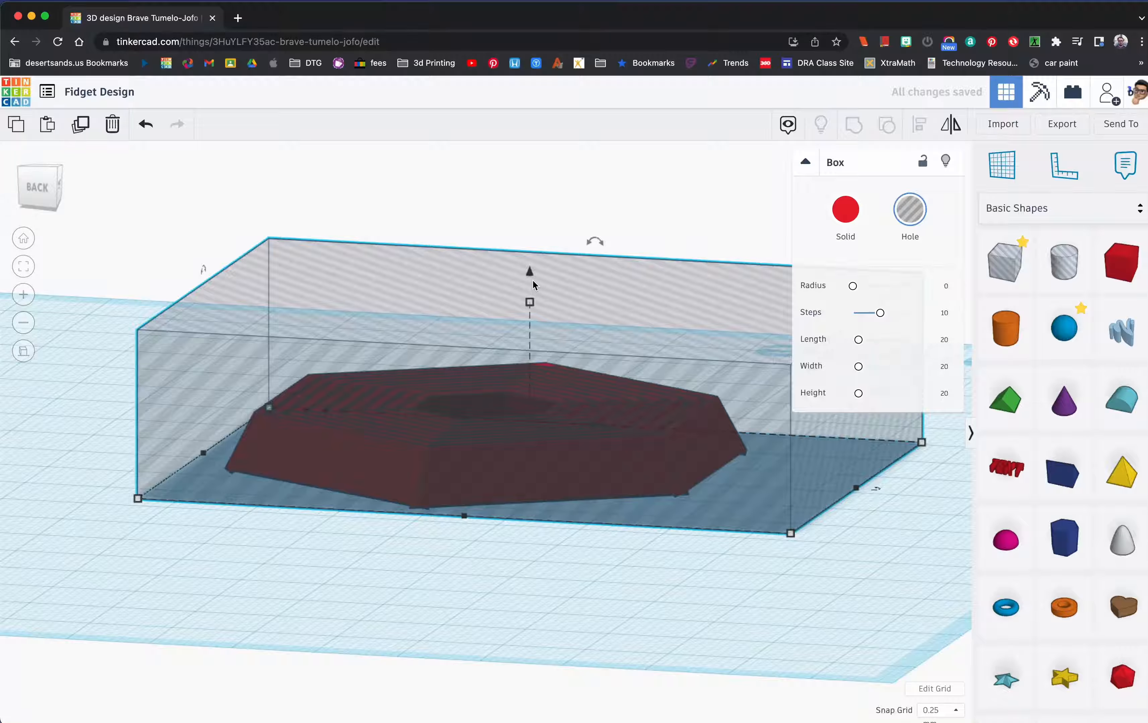
pyautogui.moveTo(531, 276); pyautogui.dragTo(516, 421)
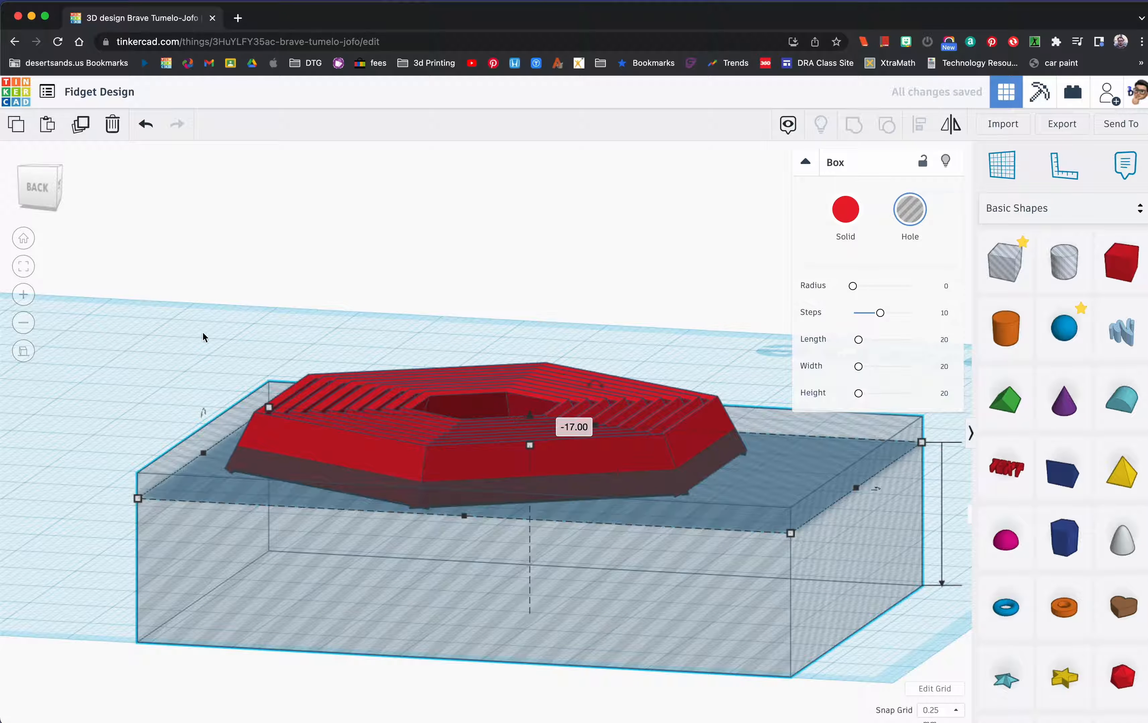
pyautogui.scroll(5, 400, 408)
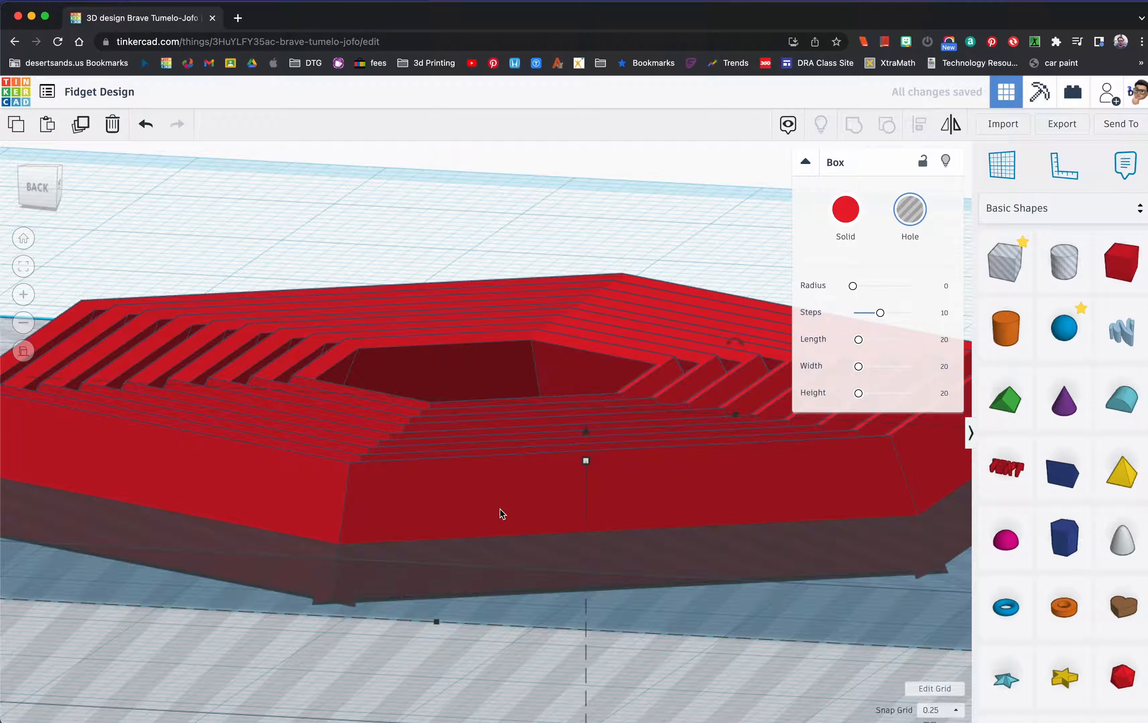
pyautogui.moveTo(588, 435); pyautogui.dragTo(584, 487)
# Nudge the box hole toward the front of the workplane and set its 57.25 mm side to 70 mm
pyautogui.moveTo(584, 487); pyautogui.dragTo(513, 499, button='right')
pyautogui.scroll(-3, 513, 502)
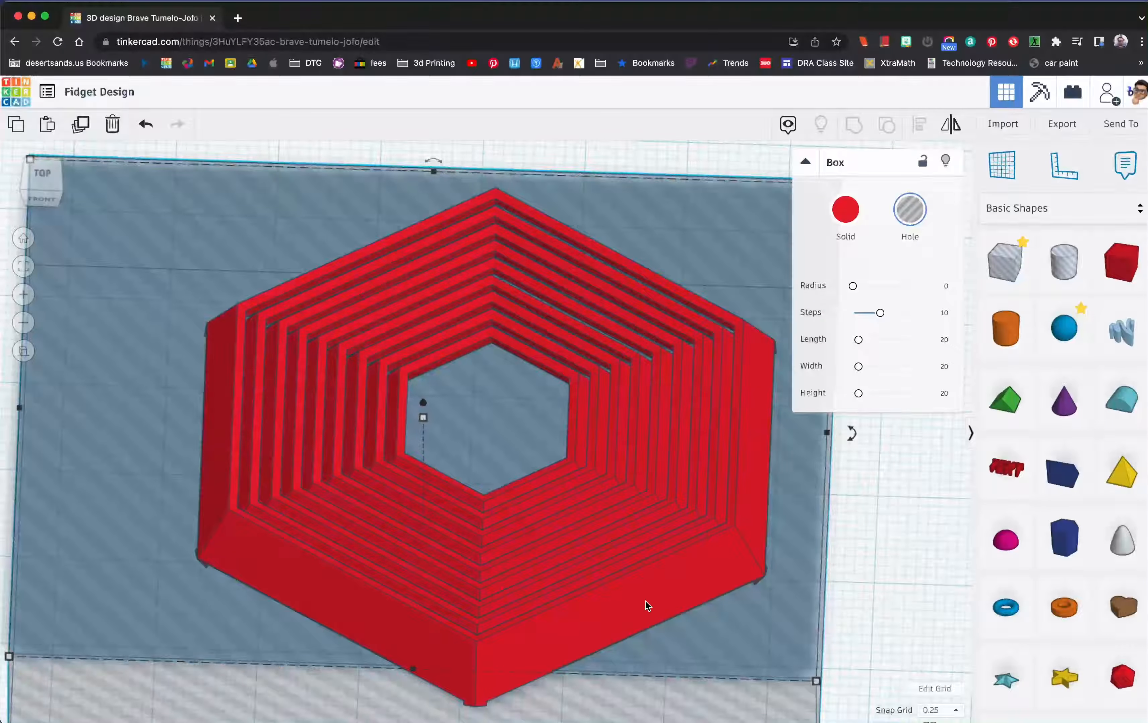
pyautogui.press('Down')
pyautogui.press('Down')
pyautogui.press('Down')
pyautogui.press('Down')
pyautogui.press('Down')
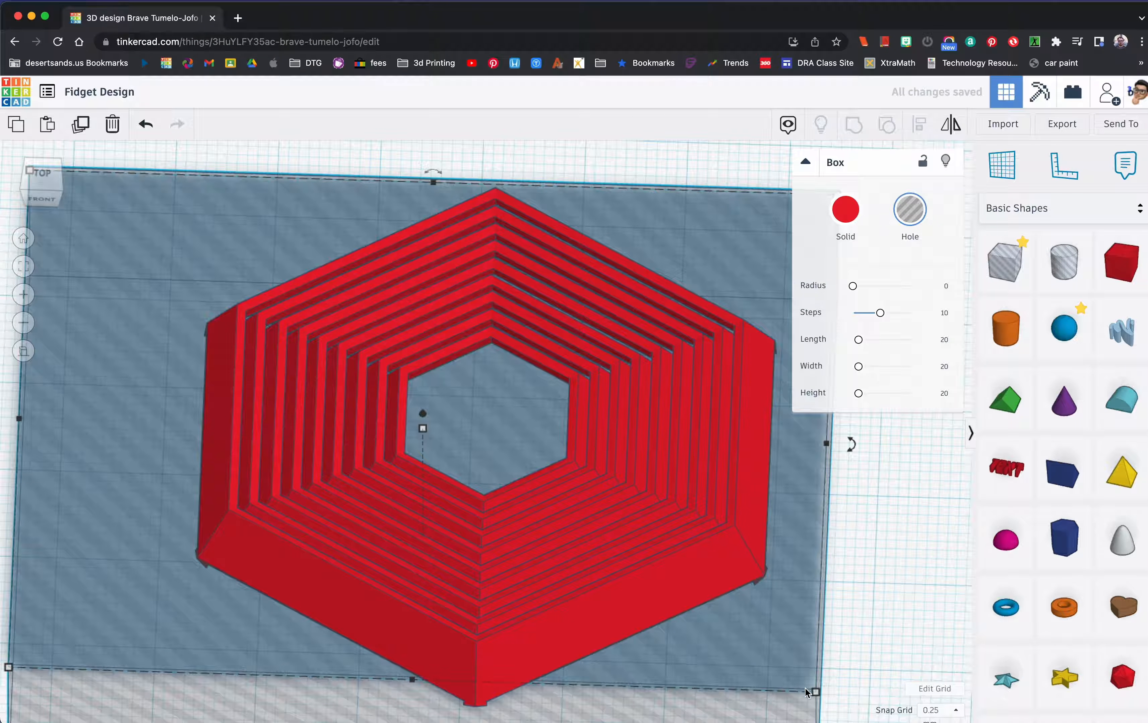
pyautogui.scroll(-2, 871, 526)
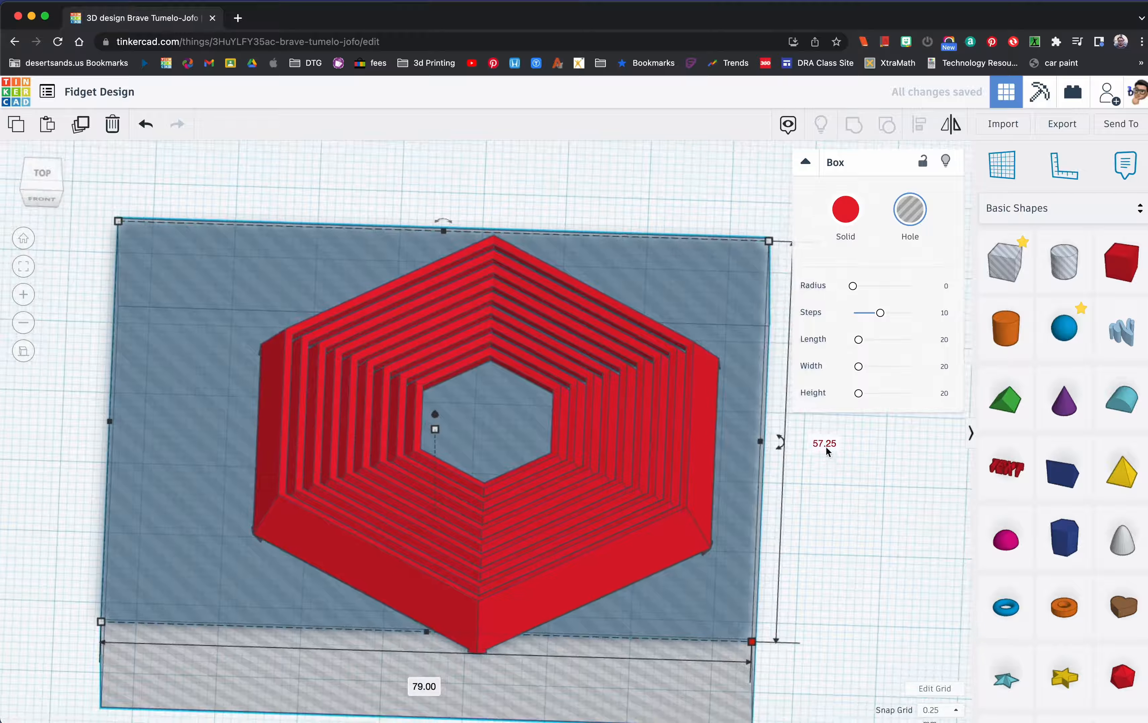
pyautogui.press('Return')
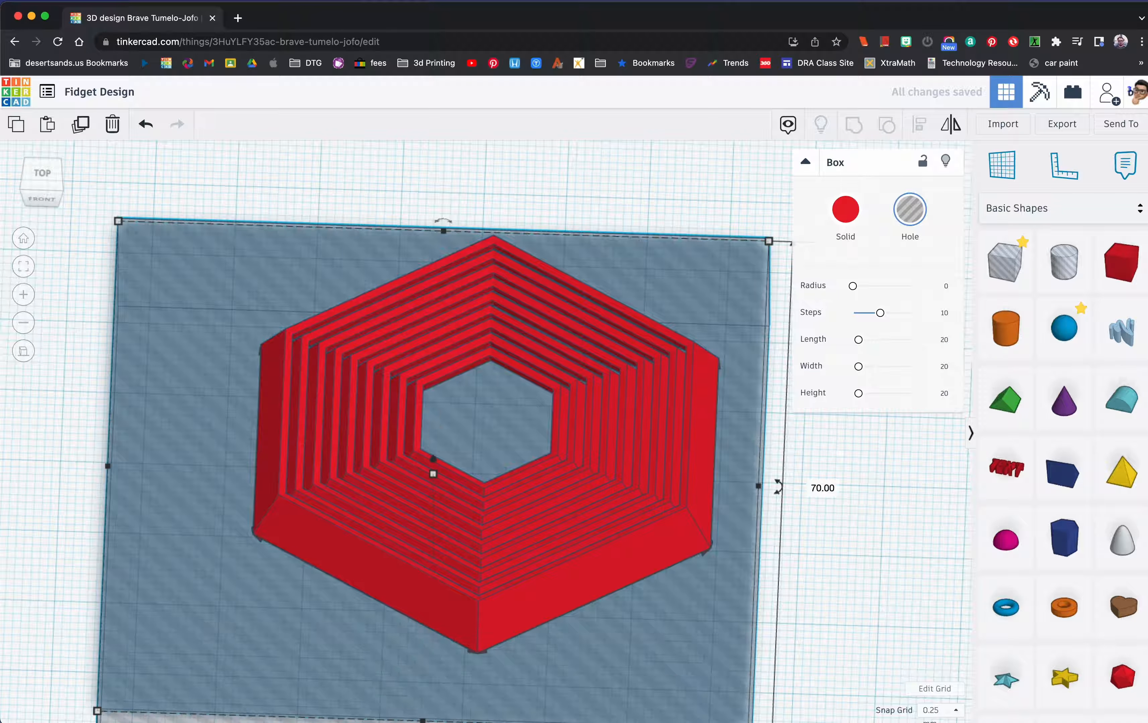
pyautogui.scroll(-1, 781, 434)
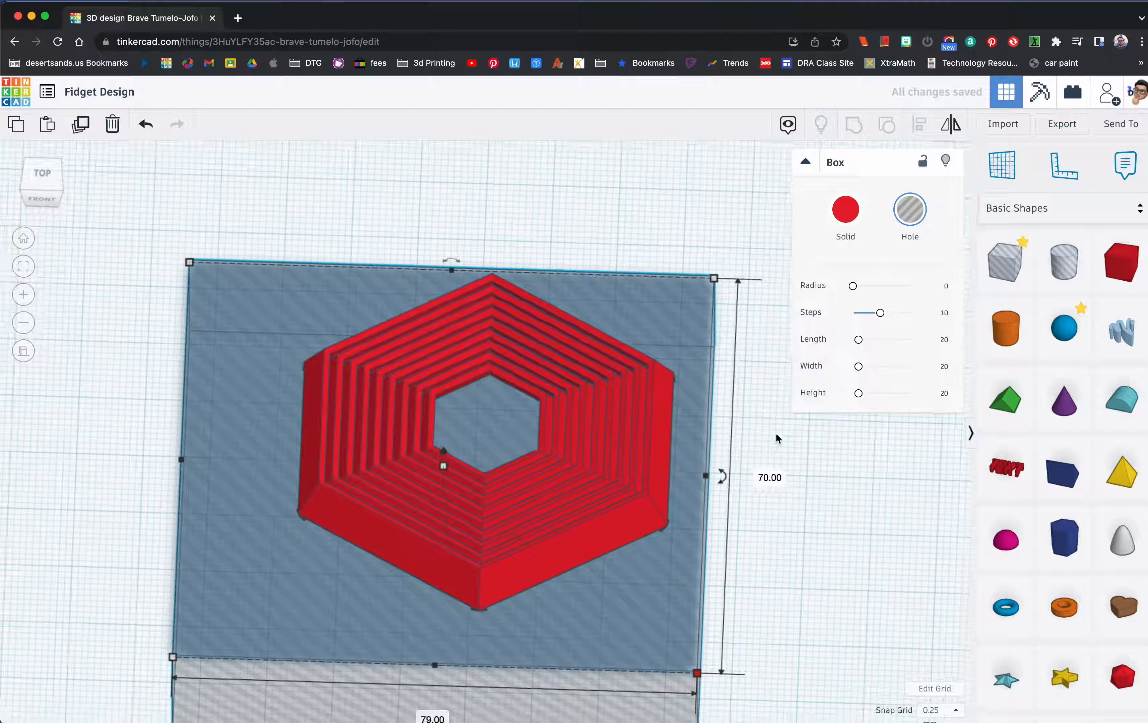
# Group the nested rings with the box hole to trim their base, inspect the cut, and undo the grouping
pyautogui.click(778, 514)
pyautogui.moveTo(345, 245); pyautogui.dragTo(609, 536)
pyautogui.moveTo(609, 536); pyautogui.dragTo(483, 417, button='right')
pyautogui.moveTo(403, 533); pyautogui.dragTo(430, 545, button='right')
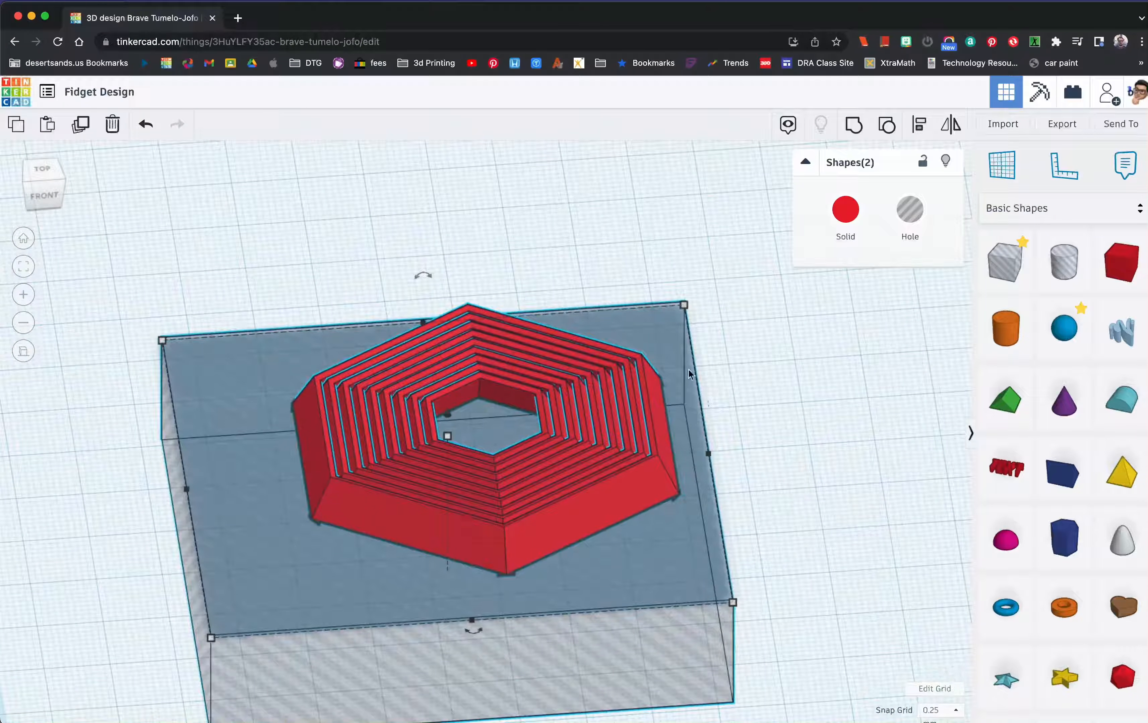
pyautogui.click(855, 126)
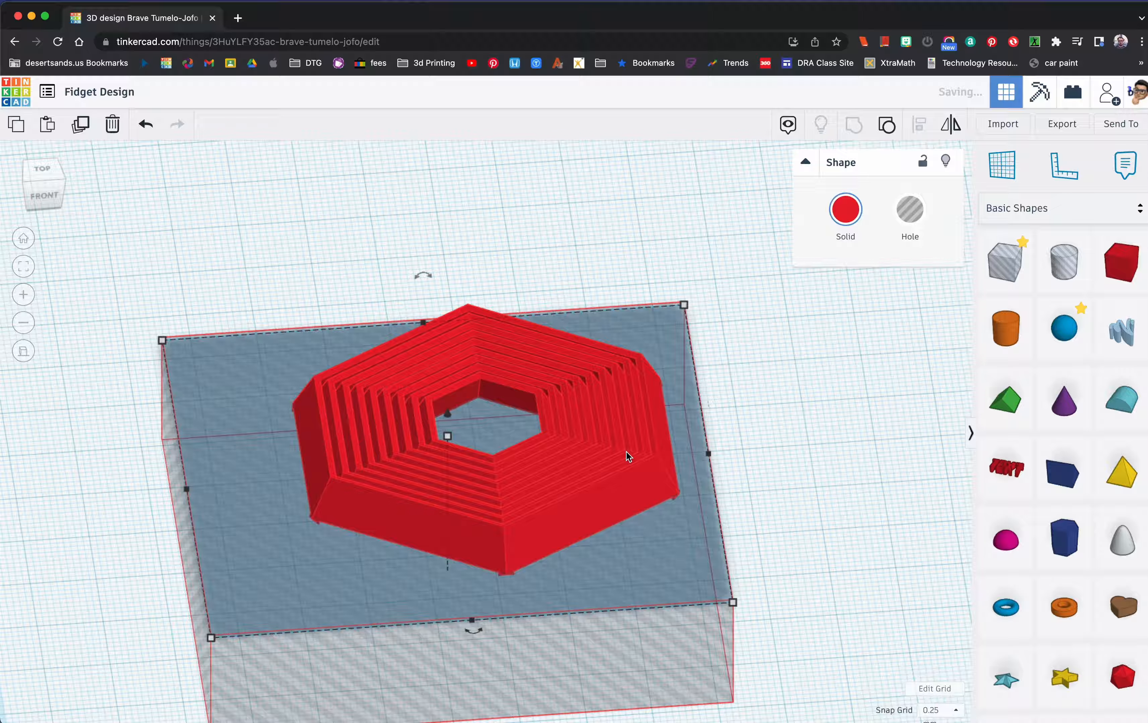
pyautogui.moveTo(626, 452); pyautogui.dragTo(466, 540, button='right')
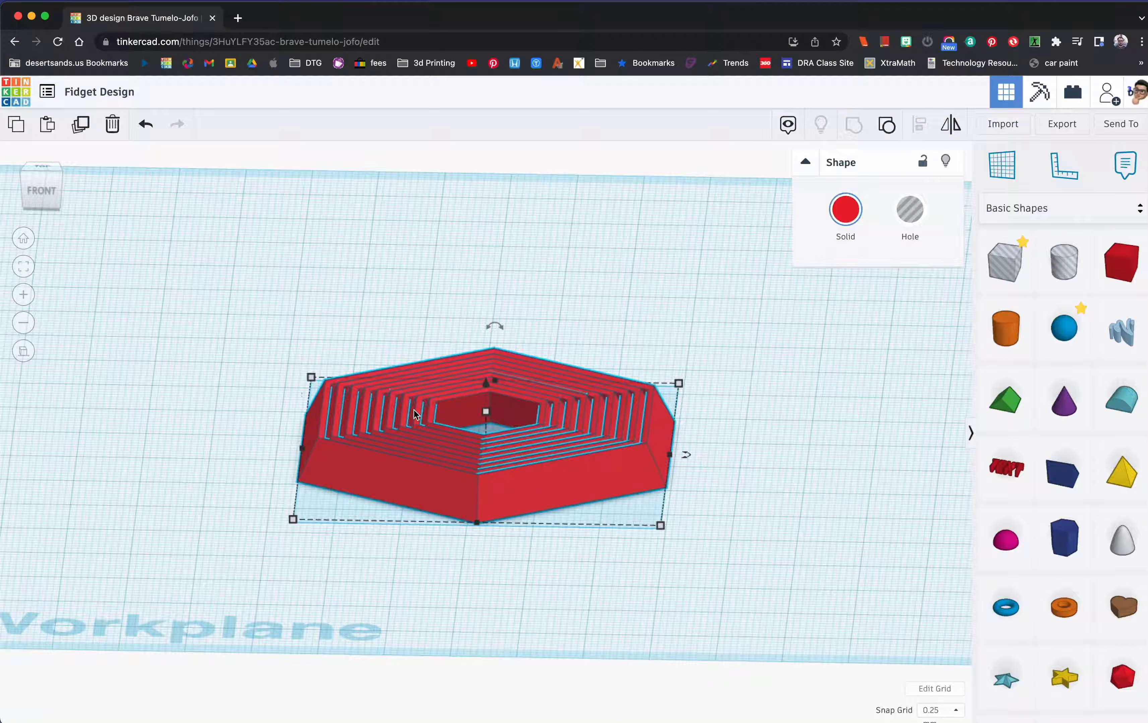
pyautogui.moveTo(464, 487); pyautogui.dragTo(470, 476, button='right')
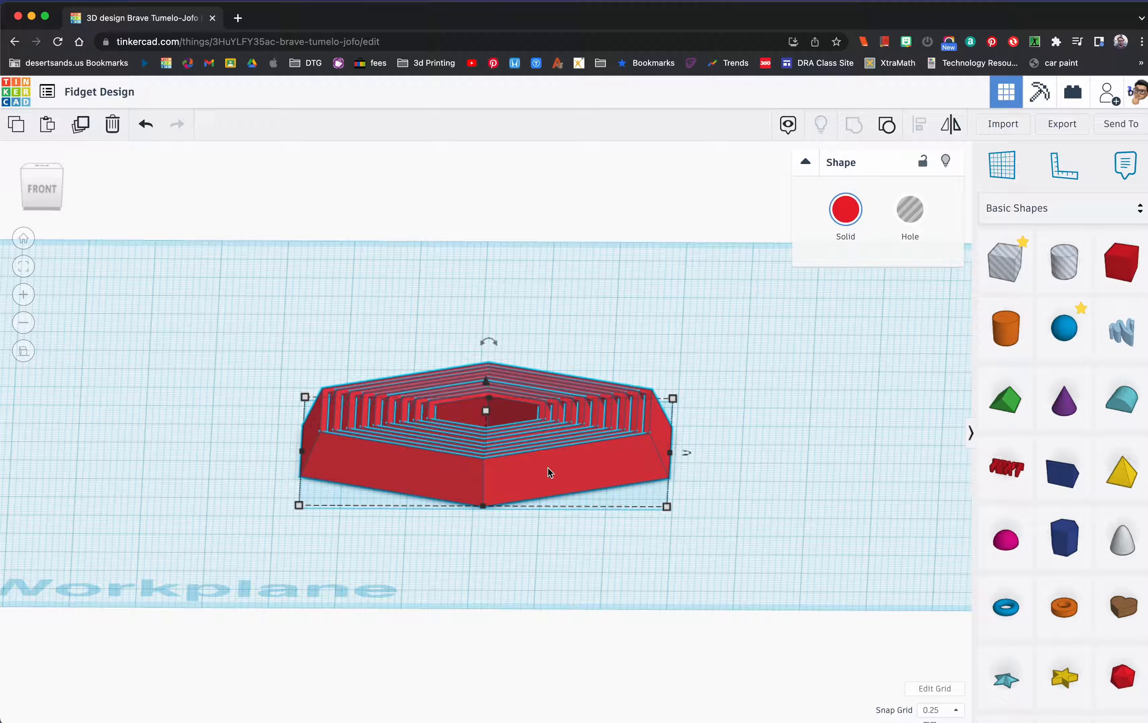
pyautogui.click(148, 126)
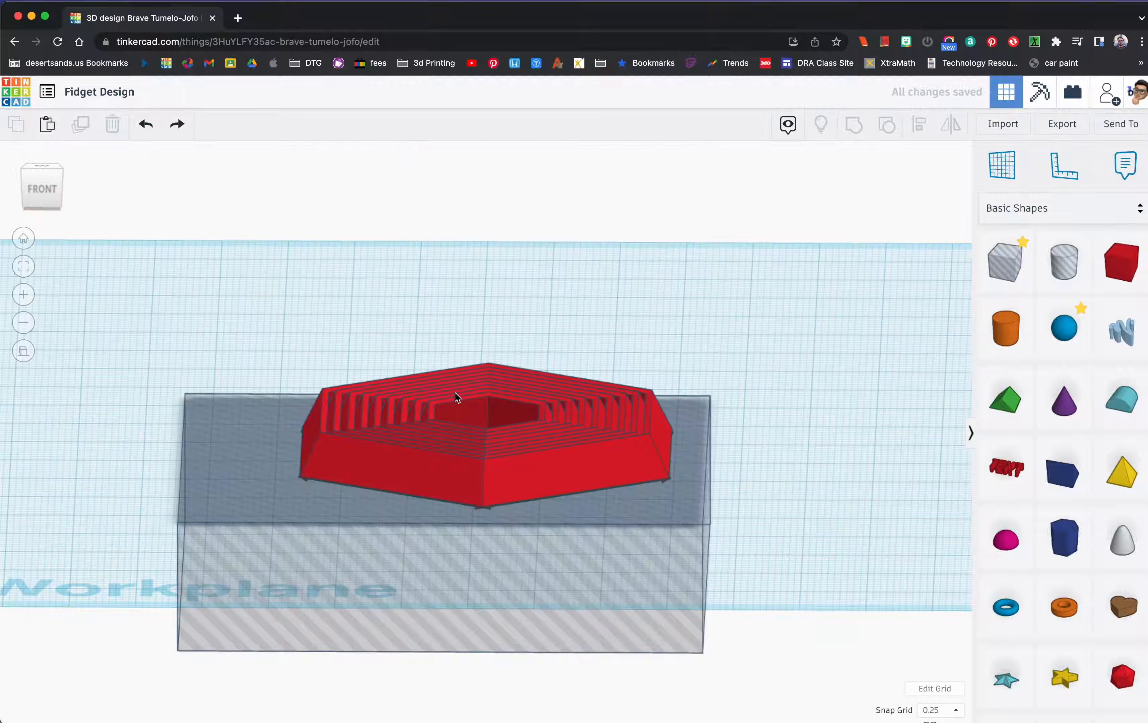
# Duplicate the box hole and raise the copy 26 mm so it overlaps the top of the rings
pyautogui.click(272, 480)
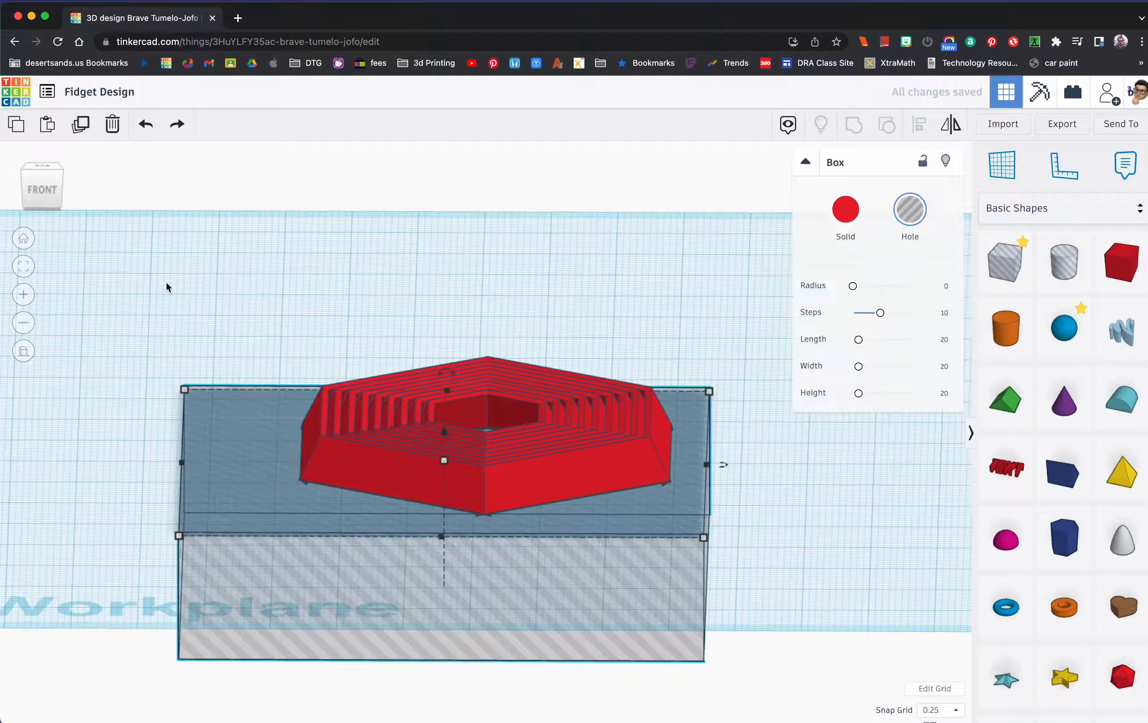
pyautogui.click(82, 129)
pyautogui.moveTo(445, 432); pyautogui.dragTo(465, 273)
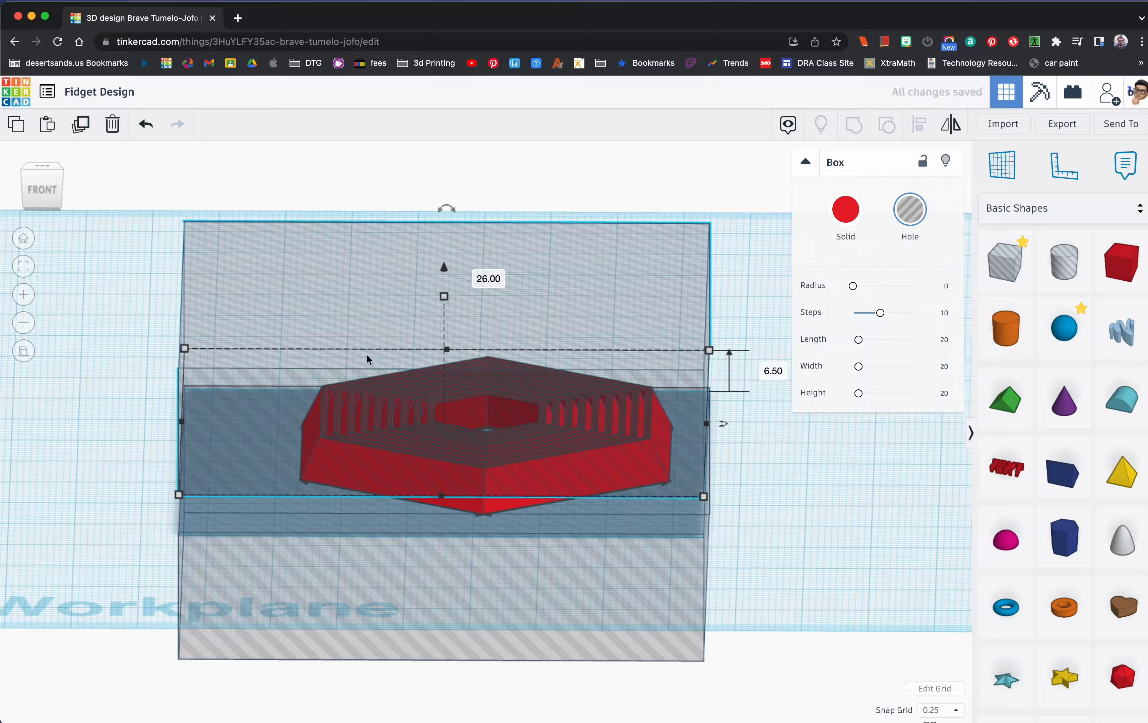
# Select the nested rings with the upper and lower box holes and group them to trim both faces flat
pyautogui.scroll(5, 366, 354)
pyautogui.scroll(-5, 366, 354)
pyautogui.moveTo(379, 377); pyautogui.dragTo(461, 409, button='right')
pyautogui.scroll(-2, 476, 400)
pyautogui.moveTo(438, 365); pyautogui.dragTo(557, 559)
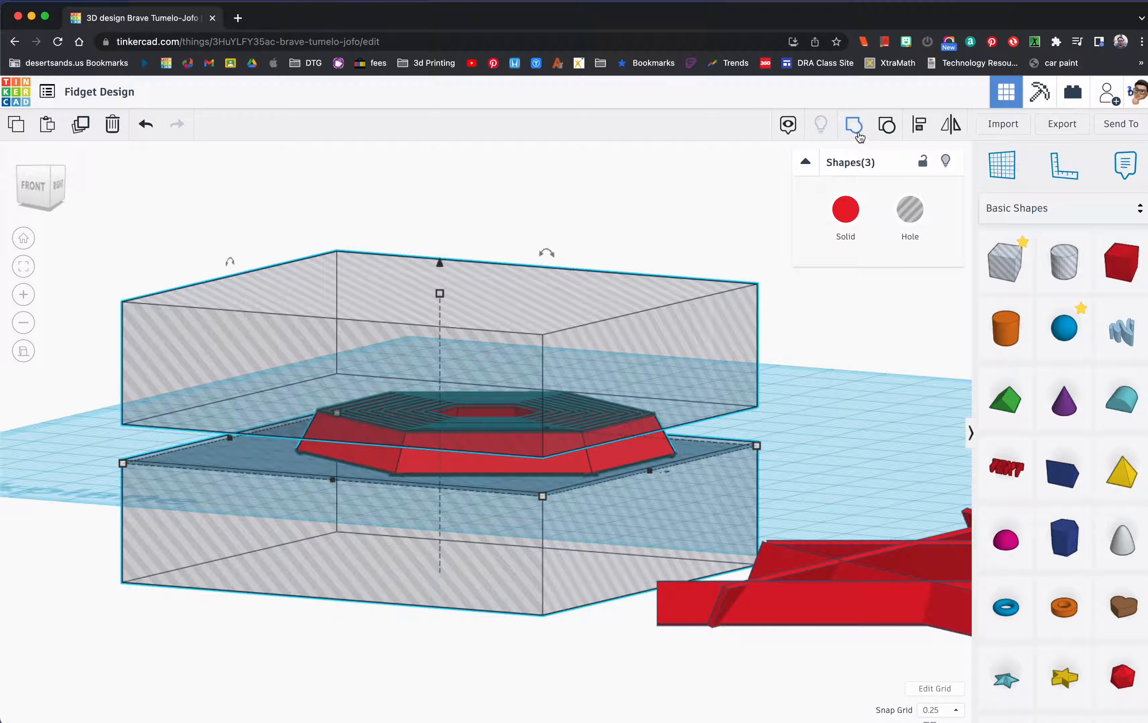
pyautogui.click(854, 125)
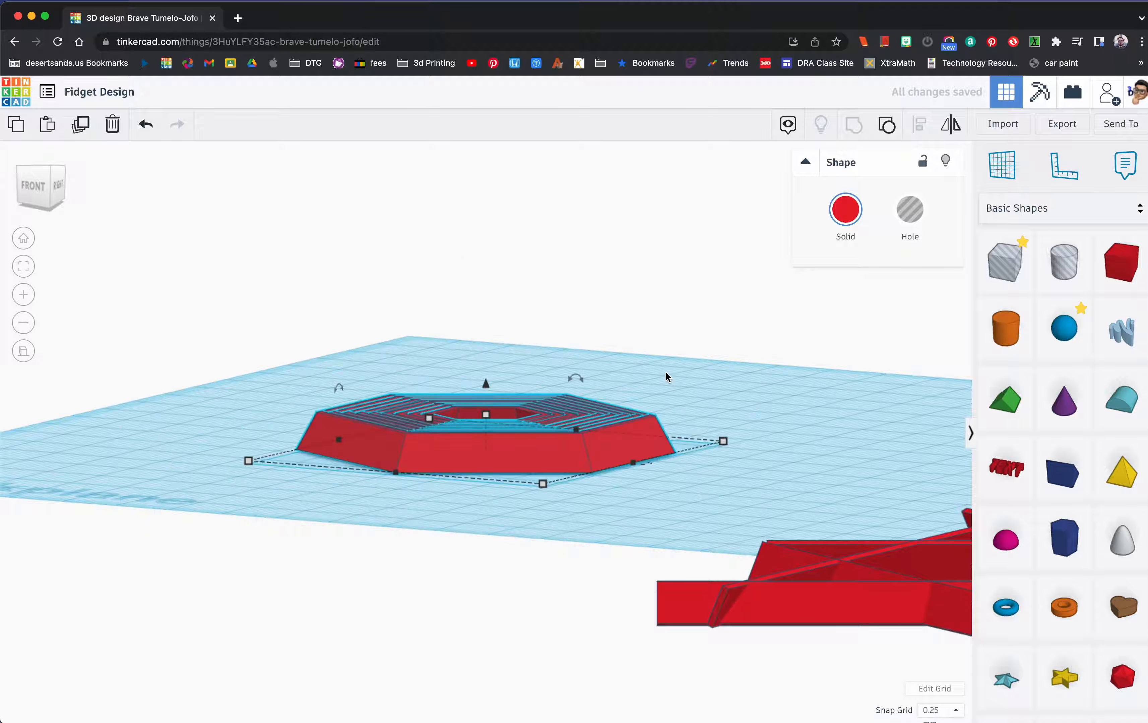
# Duplicate the trimmed nested-ring shape in place and mirror the copy vertically
pyautogui.scroll(10, 377, 415)
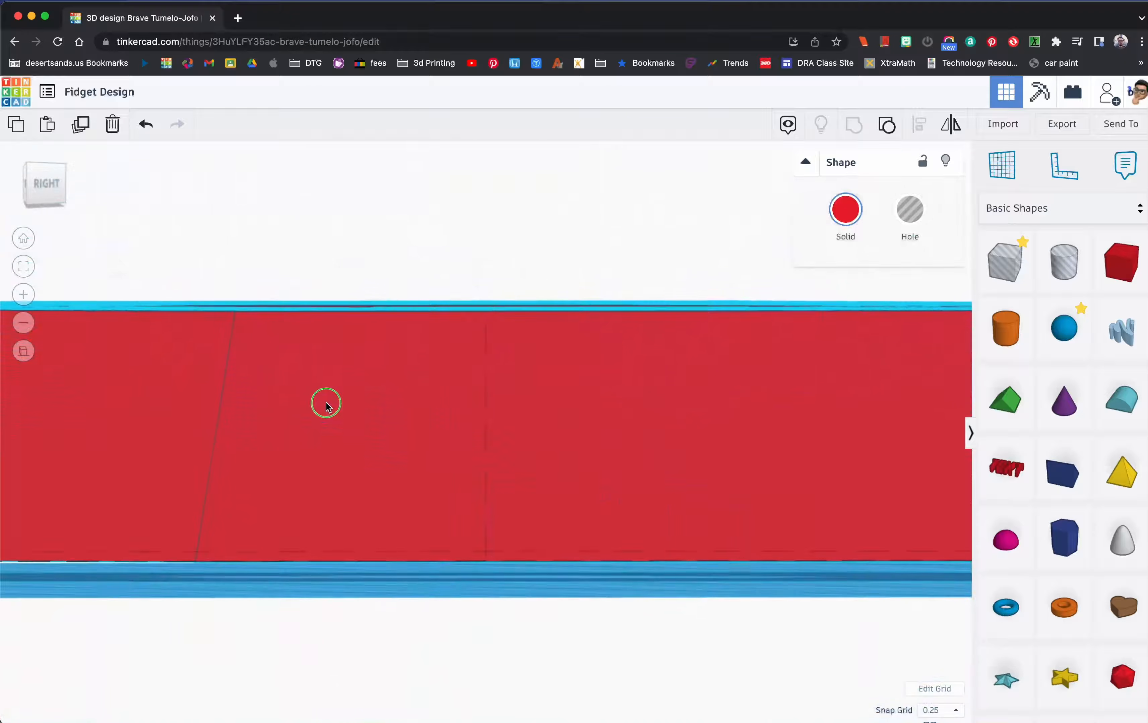
pyautogui.moveTo(349, 407); pyautogui.dragTo(434, 421, button='right')
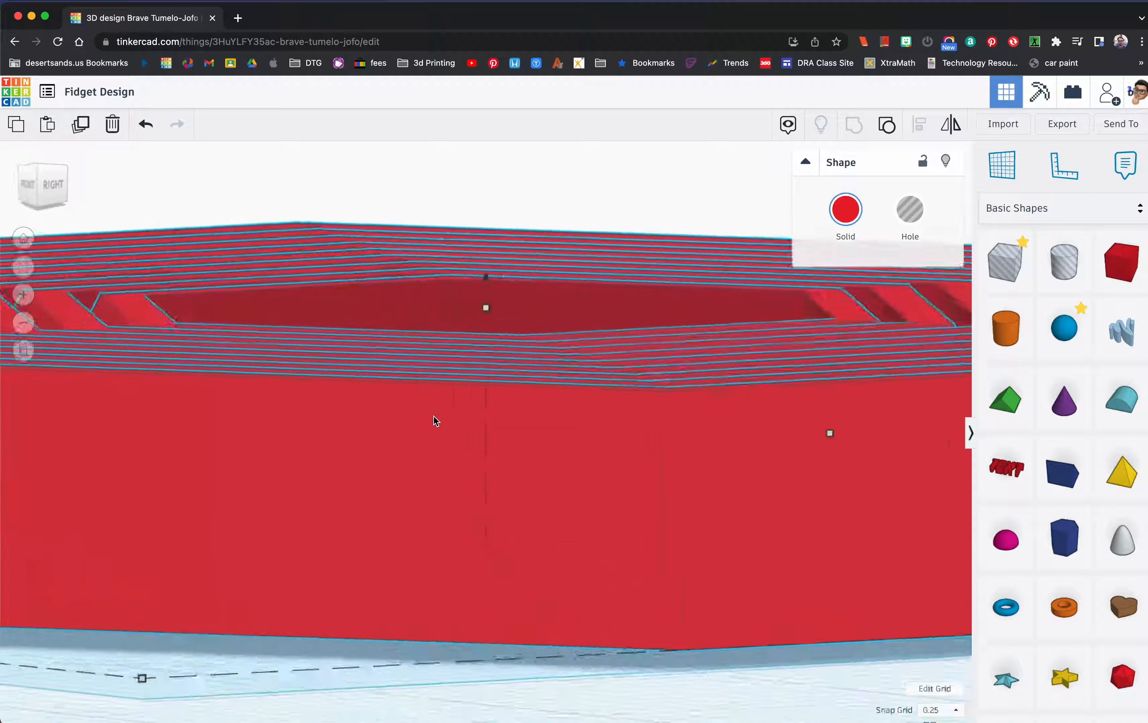
pyautogui.scroll(-6, 443, 419)
pyautogui.moveTo(413, 432); pyautogui.dragTo(574, 494, button='right')
pyautogui.scroll(-3, 575, 456)
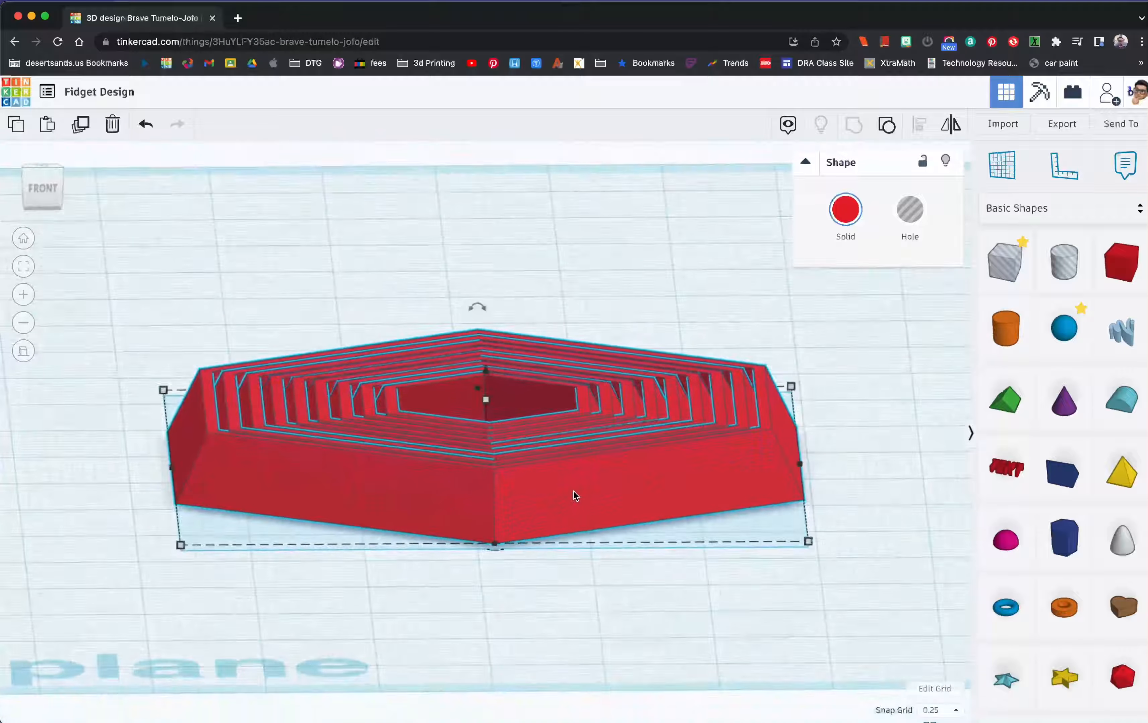
pyautogui.click(314, 304)
pyautogui.moveTo(299, 304); pyautogui.dragTo(771, 514)
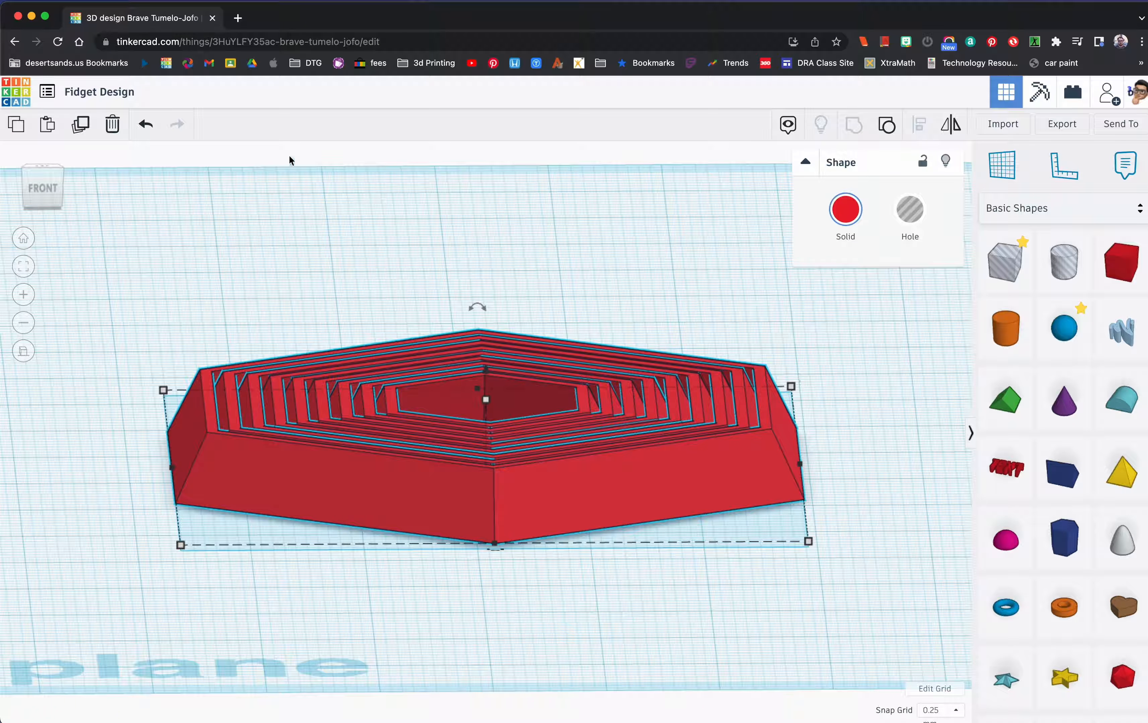
pyautogui.click(84, 129)
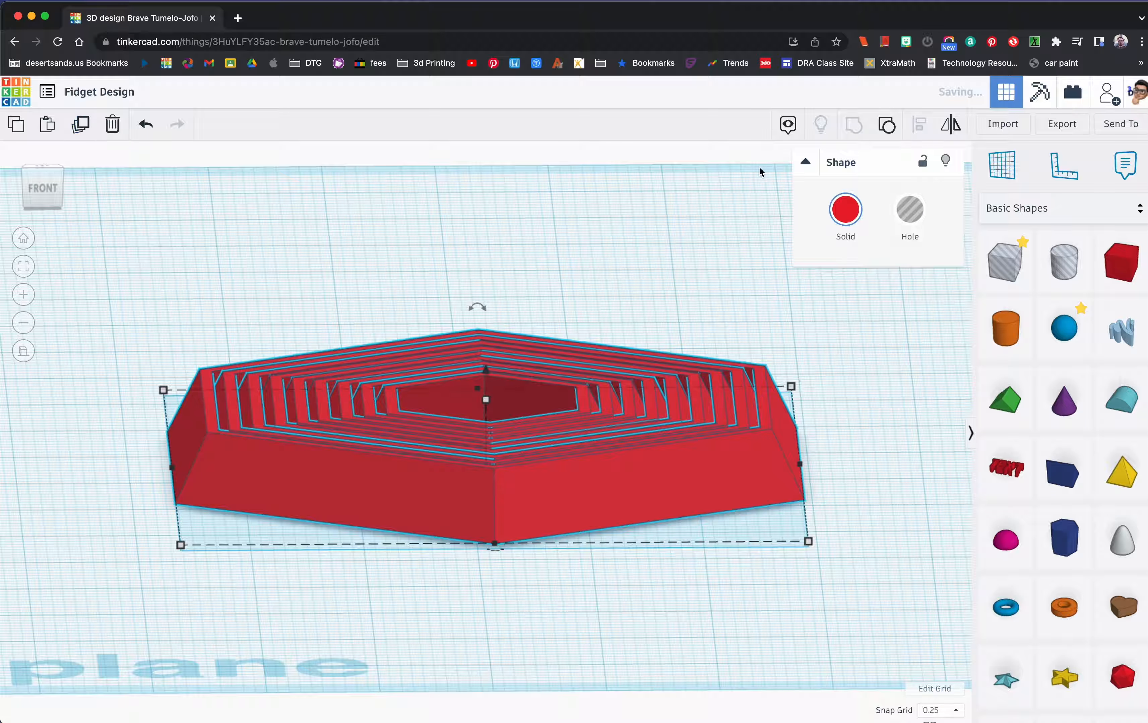
pyautogui.click(948, 134)
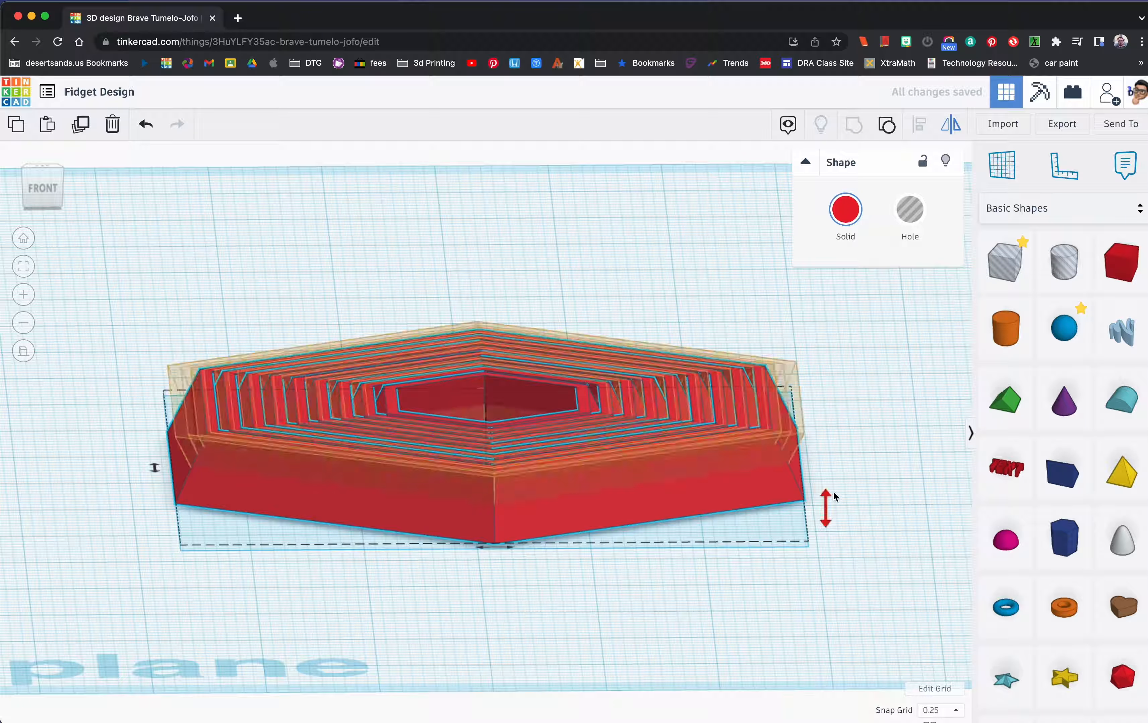
pyautogui.click(826, 520)
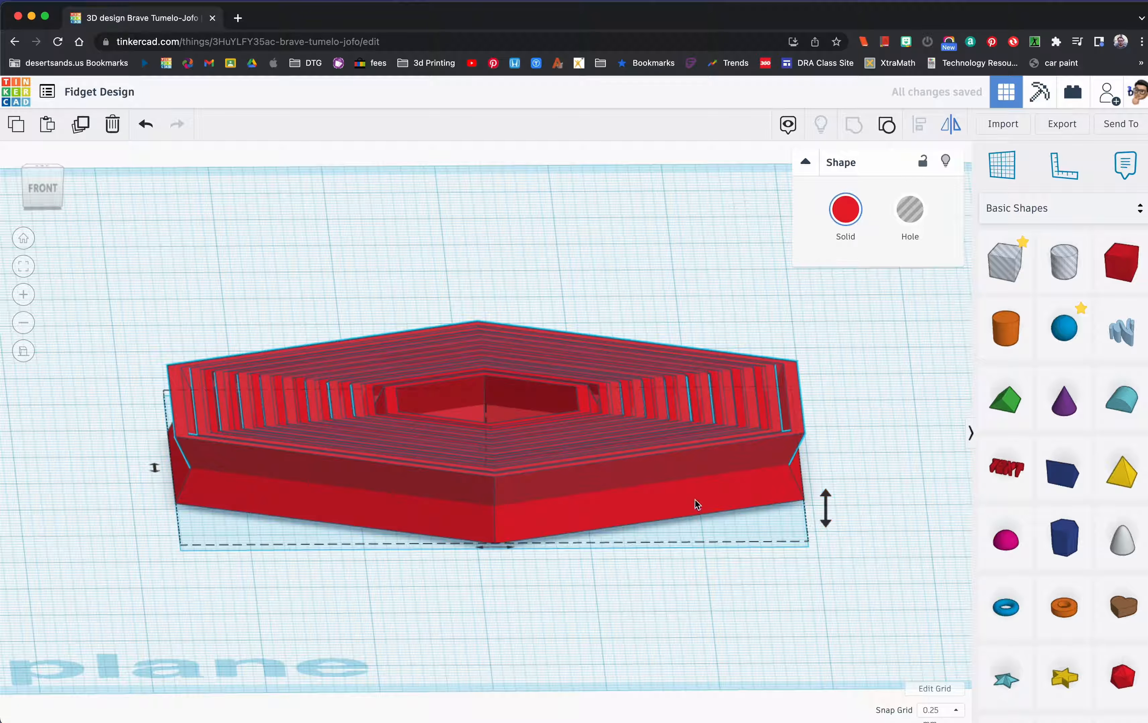
# Select the upright half of the nested rings and raise it 5 mm above the mirrored half
pyautogui.scroll(-2, 614, 488)
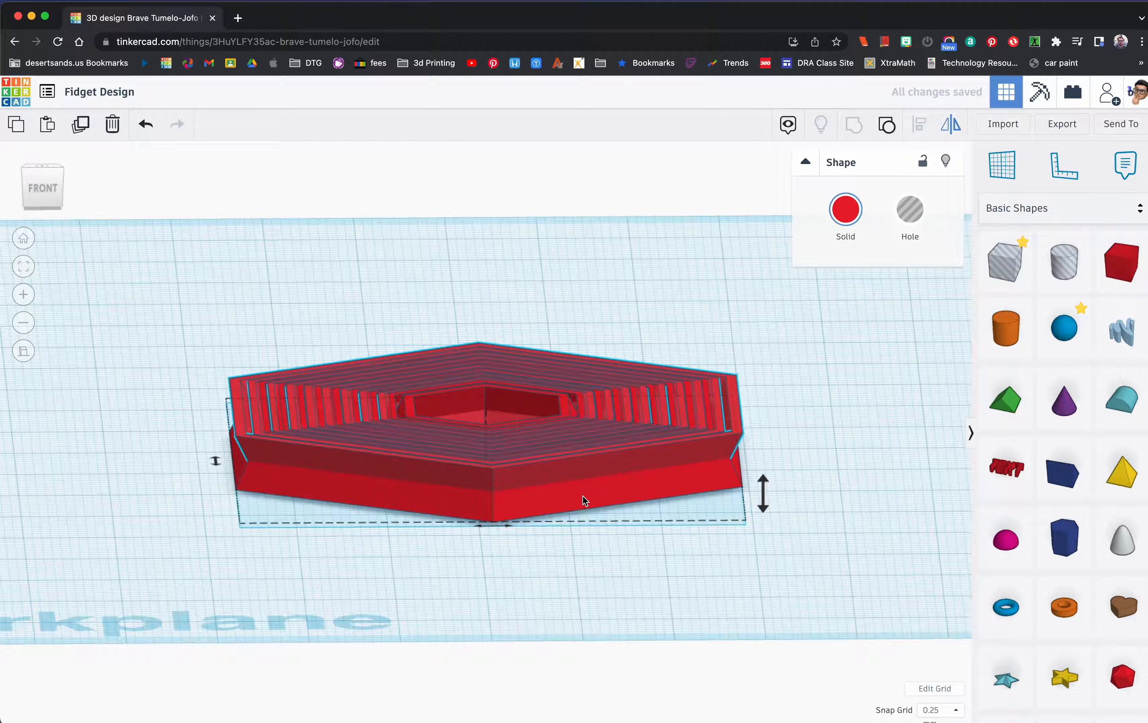
pyautogui.moveTo(592, 470); pyautogui.dragTo(592, 453, button='right')
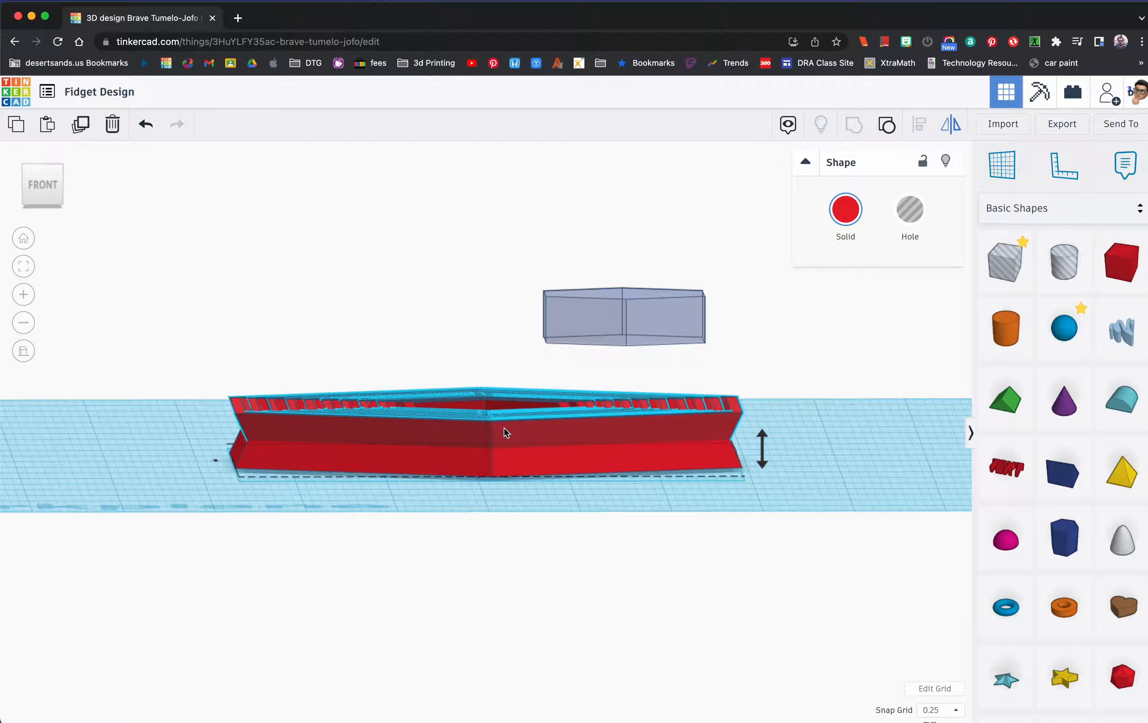
pyautogui.click(679, 462)
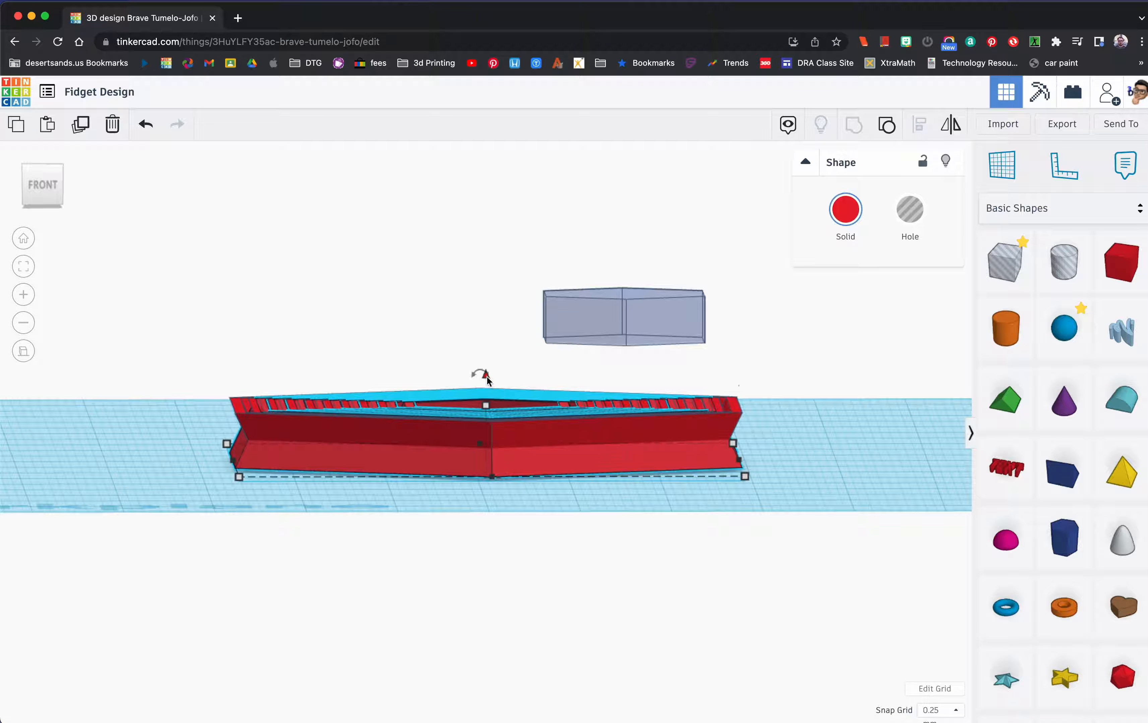
pyautogui.moveTo(489, 373); pyautogui.dragTo(494, 333)
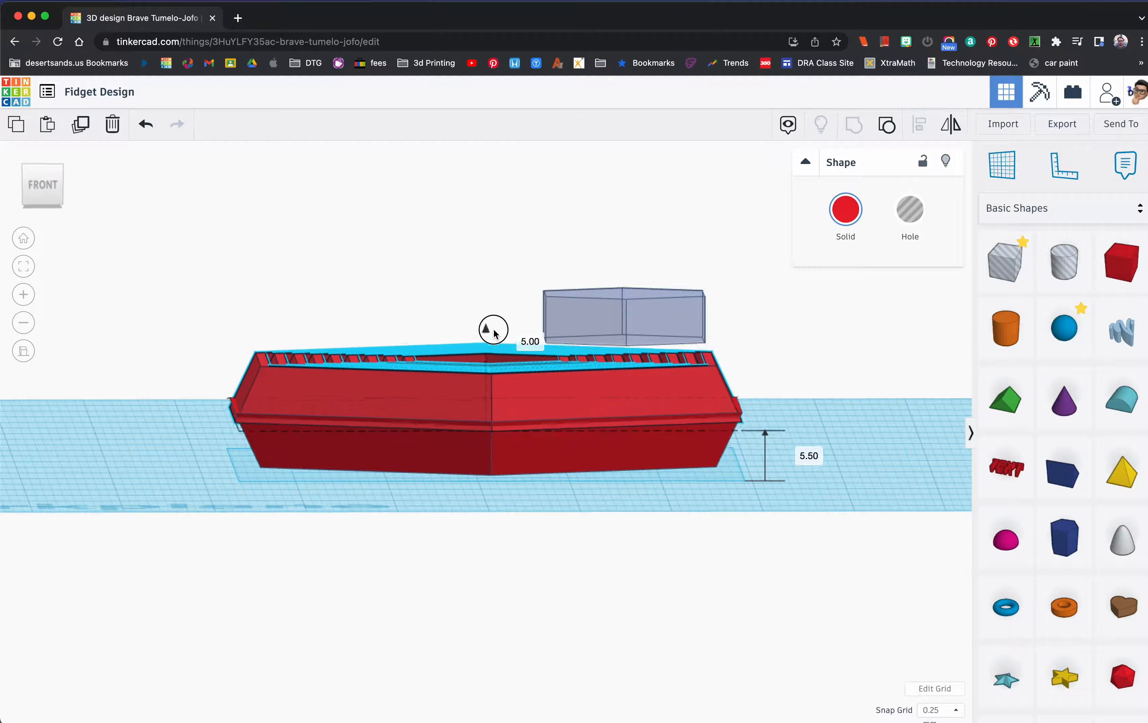
# Focus on the seam between the two halves and raise the upper half another 0.25 mm
pyautogui.click(29, 272)
pyautogui.scroll(10, 366, 380)
pyautogui.scroll(2, 415, 389)
pyautogui.scroll(-2, 427, 393)
pyautogui.moveTo(541, 503)
pyautogui.mouseDown(button='right')
pyautogui.moveTo(503, 499)
pyautogui.moveTo(524, 500)
pyautogui.mouseUp(button='right')
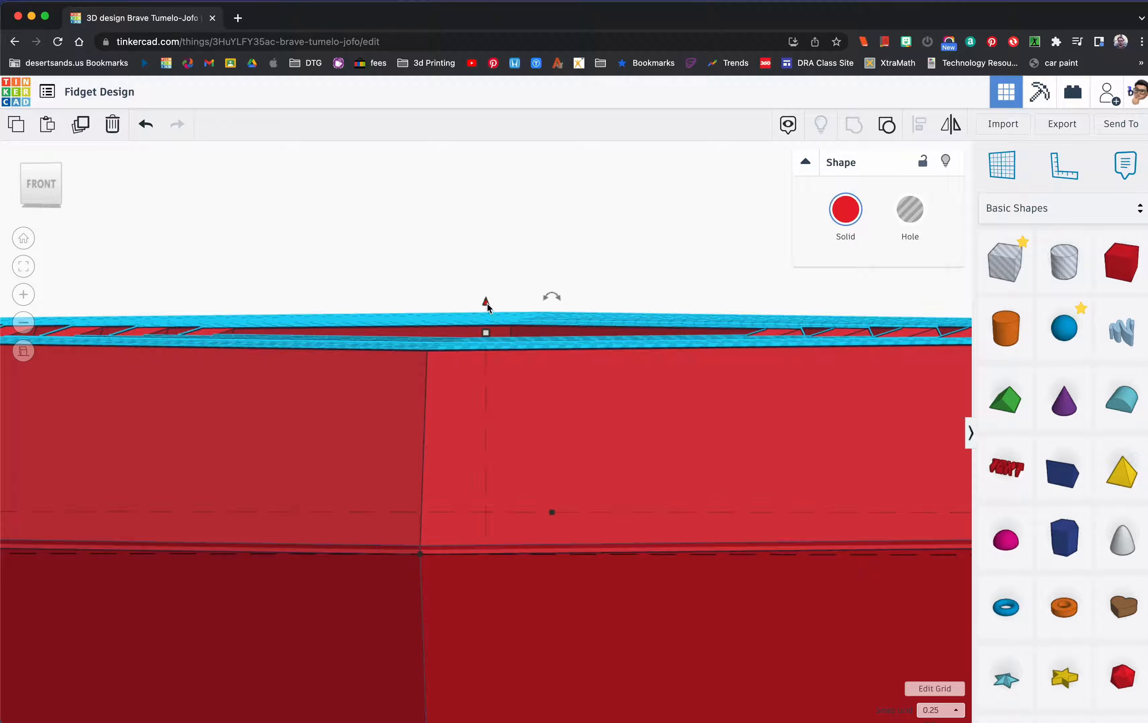
pyautogui.moveTo(488, 303); pyautogui.dragTo(488, 302)
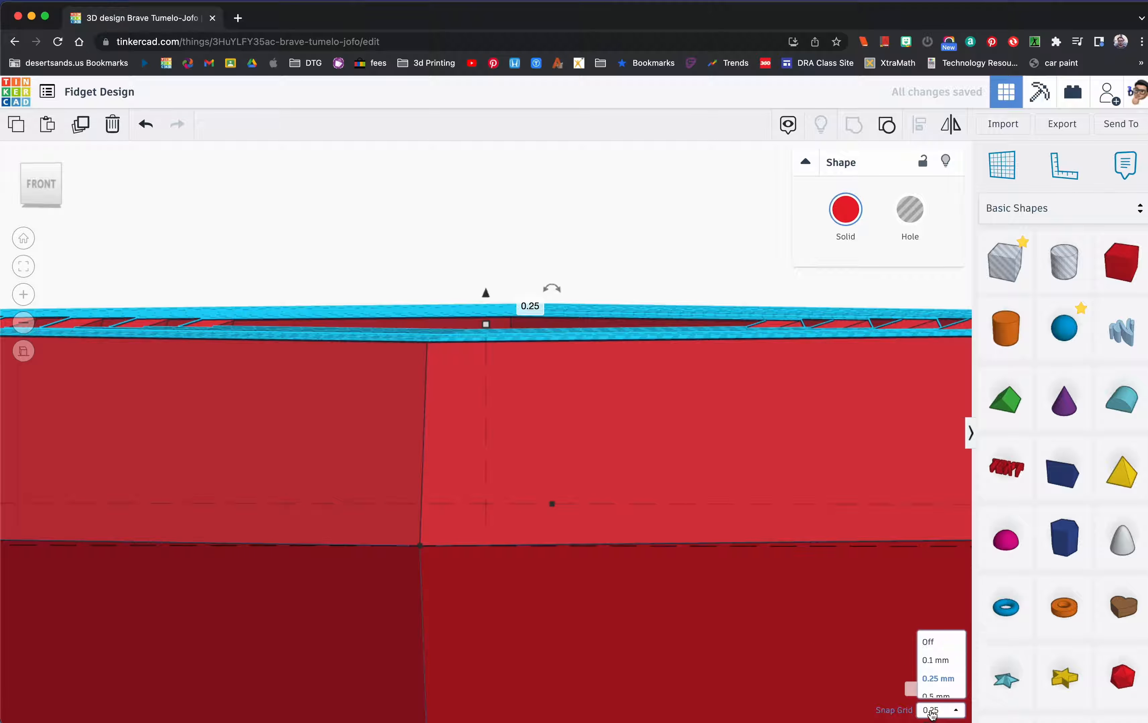
# Turn the snap grid off and inspect the seam between the upper and lower halves from several sides
pyautogui.moveTo(491, 573); pyautogui.dragTo(426, 545, button='right')
pyautogui.scroll(2, 426, 545)
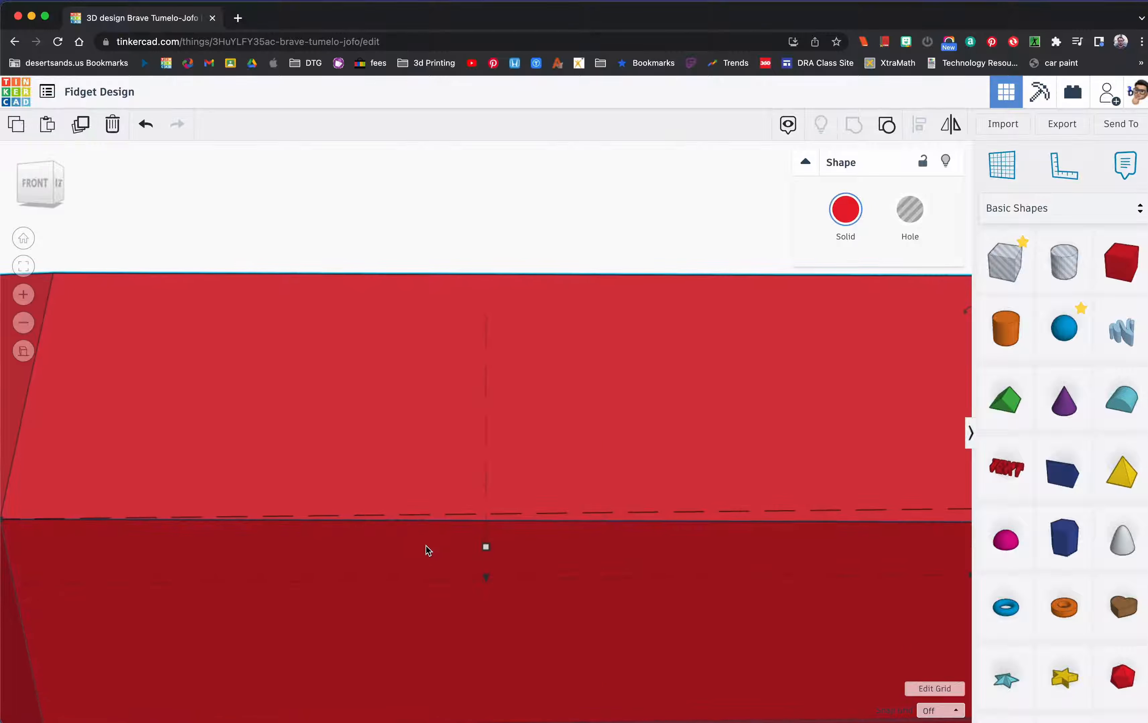
pyautogui.scroll(-6, 437, 552)
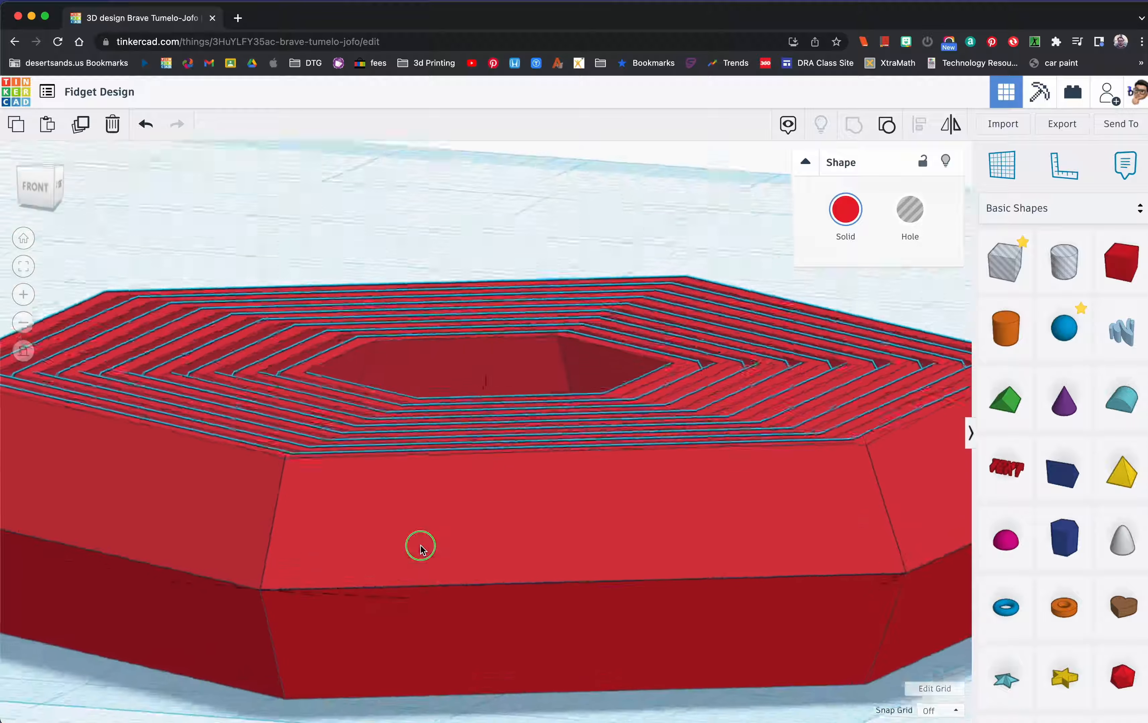
pyautogui.moveTo(421, 545); pyautogui.dragTo(557, 556, button='right')
pyautogui.moveTo(608, 597); pyautogui.dragTo(495, 555, button='right')
pyautogui.scroll(5, 498, 555)
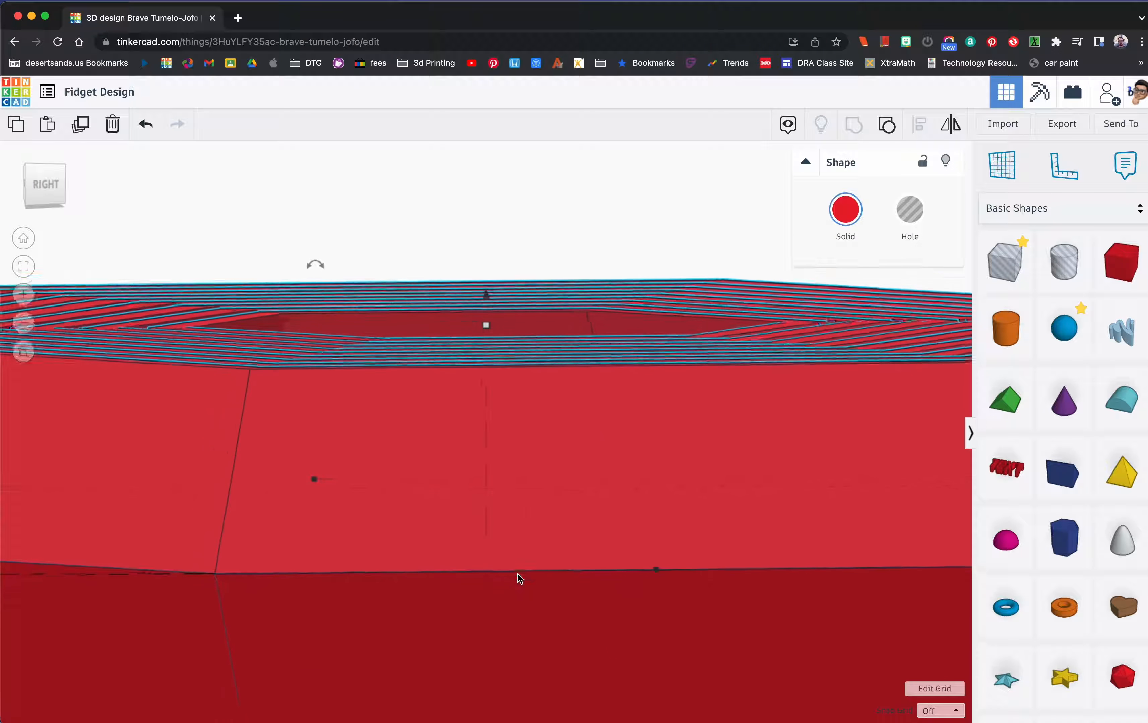
# Group the upright and mirrored halves of the nested rings into one double-tapered body
pyautogui.scroll(-8, 517, 573)
pyautogui.scroll(3, 438, 532)
pyautogui.moveTo(438, 532); pyautogui.dragTo(707, 564, button='right')
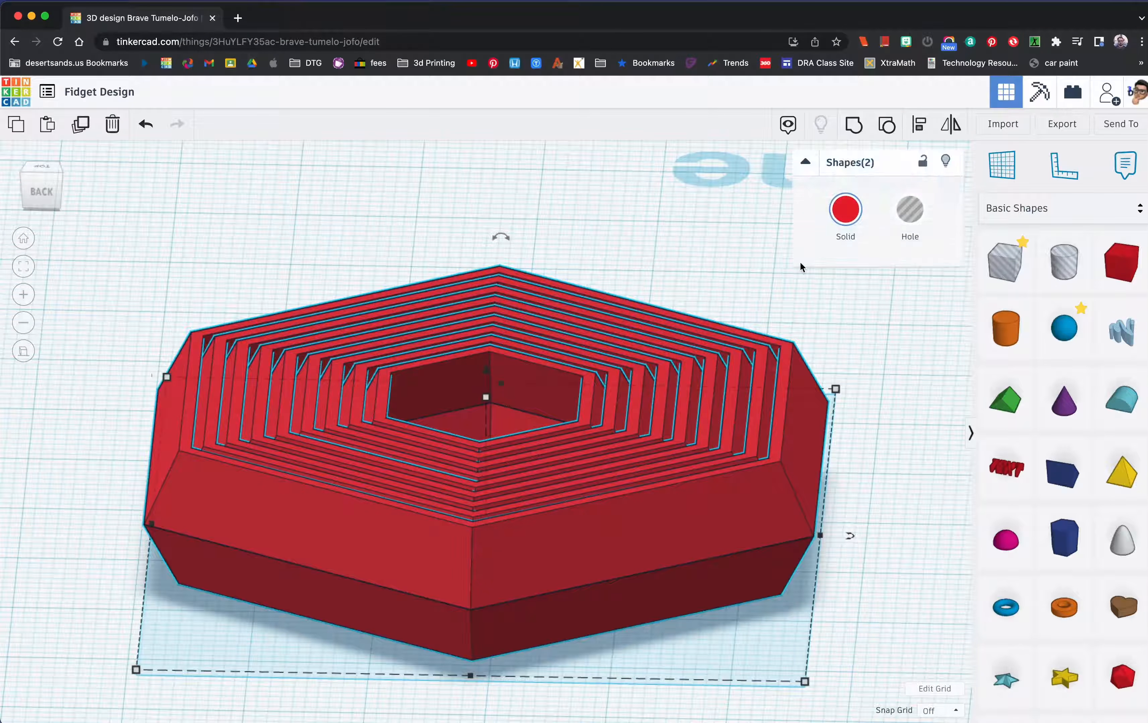
pyautogui.click(855, 129)
pyautogui.moveTo(562, 448); pyautogui.dragTo(660, 574, button='right')
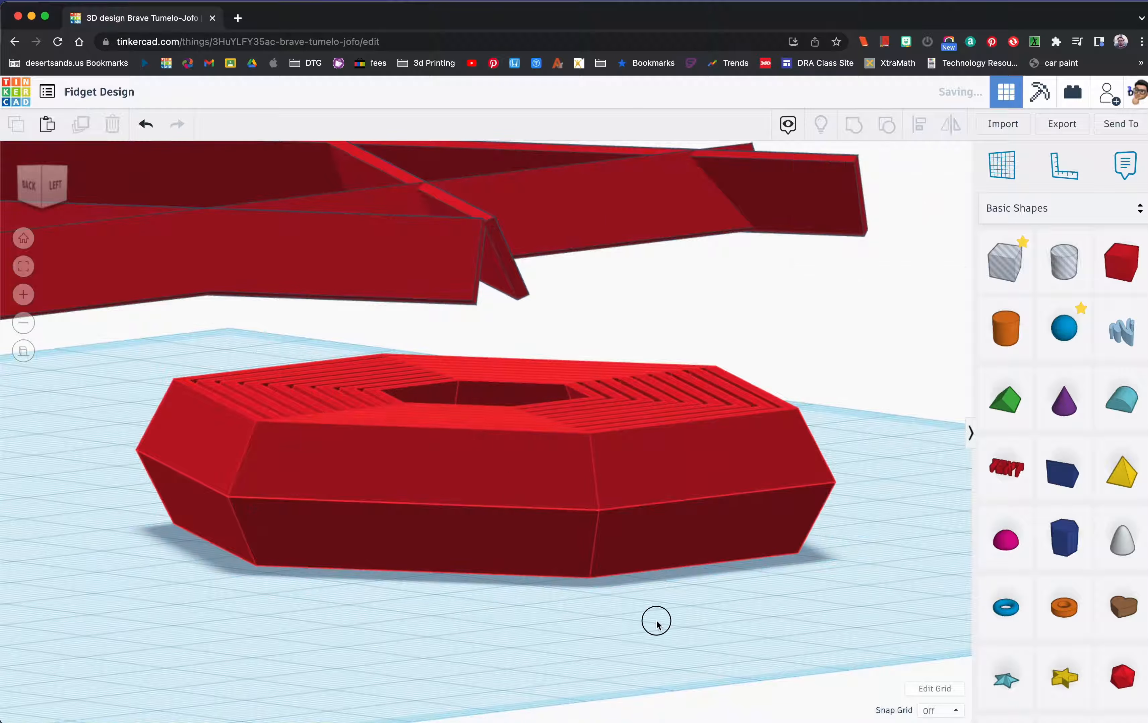
# Select the grouped double-tapered body and lower it 0.5 mm
pyautogui.moveTo(656, 623); pyautogui.dragTo(528, 519, button='right')
pyautogui.click(578, 504)
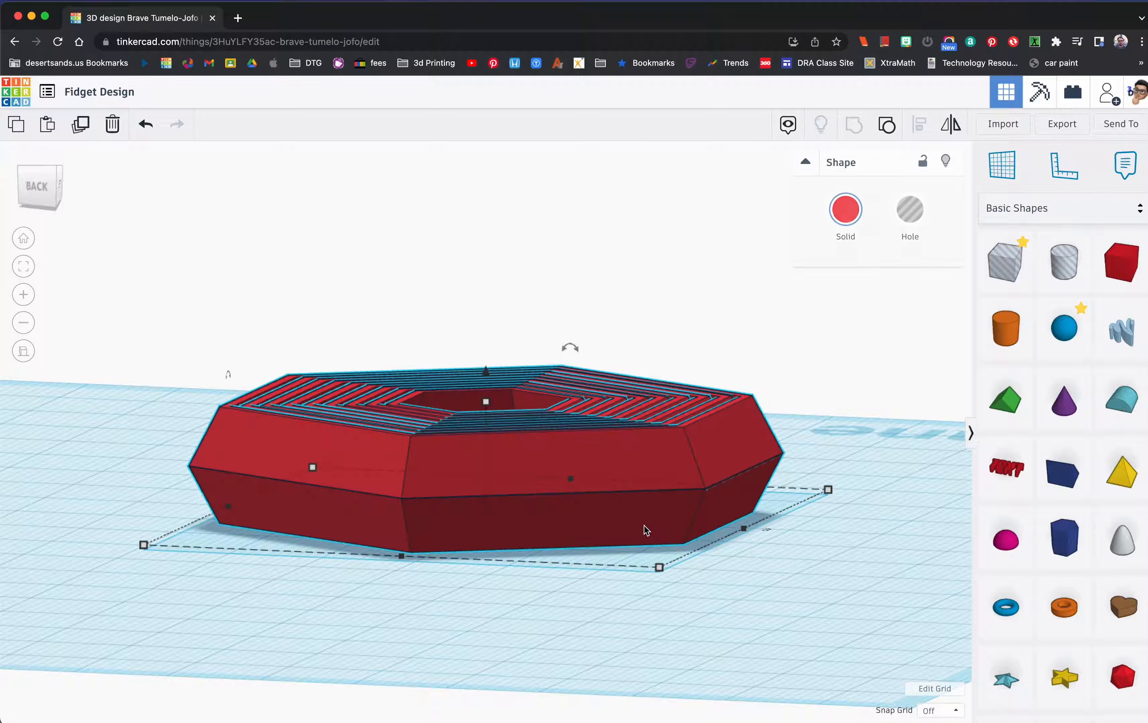
pyautogui.moveTo(488, 378); pyautogui.dragTo(487, 406)
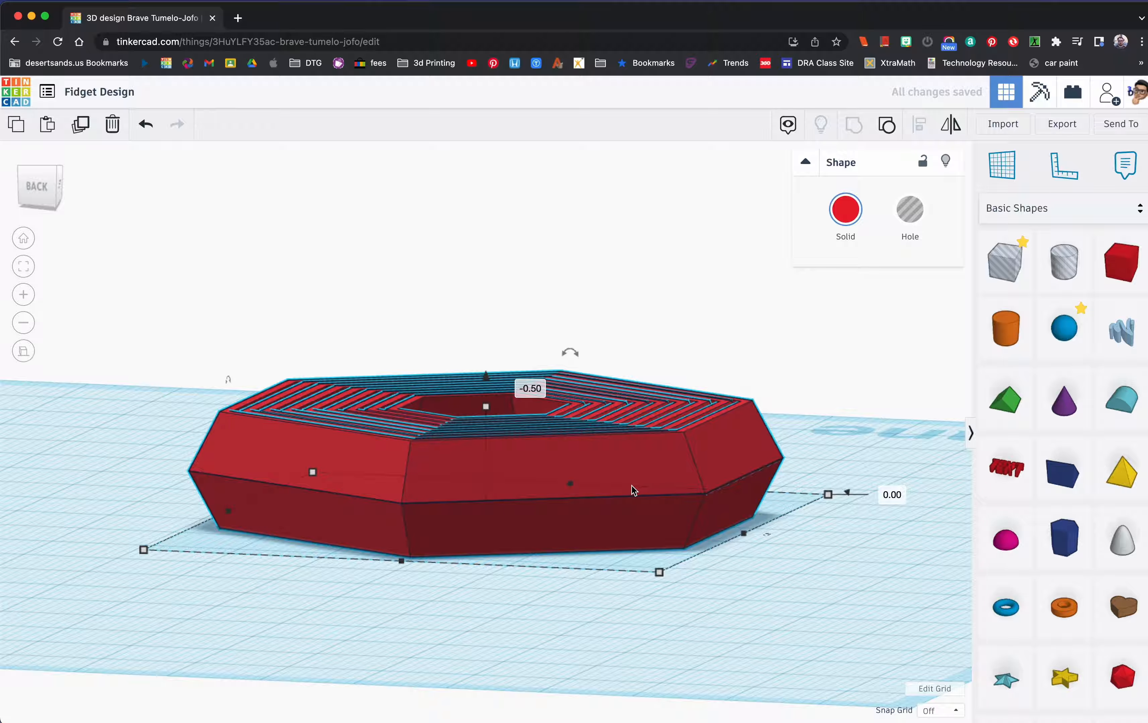
# Inspect the grouped body's side faces and the gaps between its nested rings from several angles
pyautogui.scroll(5, 632, 485)
pyautogui.moveTo(663, 534)
pyautogui.mouseDown(button='right')
pyautogui.moveTo(650, 509)
pyautogui.moveTo(632, 510)
pyautogui.moveTo(670, 557)
pyautogui.mouseUp(button='right')
pyautogui.scroll(-5, 670, 554)
pyautogui.moveTo(613, 524); pyautogui.dragTo(497, 479, button='right')
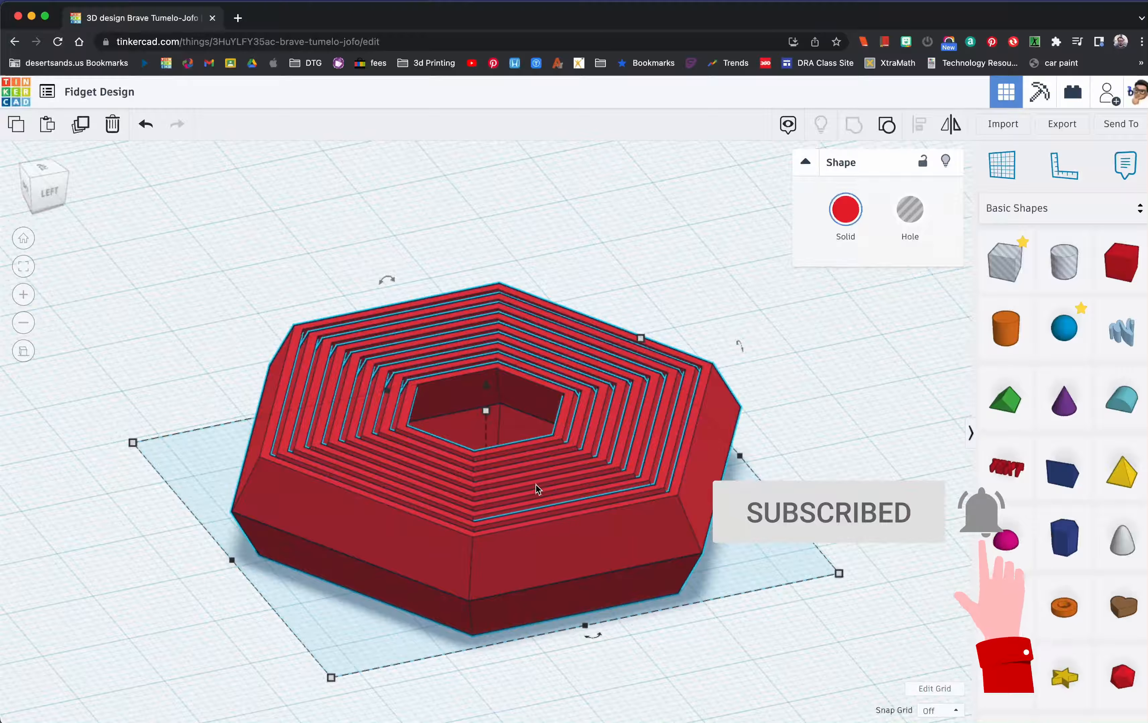
pyautogui.moveTo(572, 484); pyautogui.dragTo(496, 510, button='right')
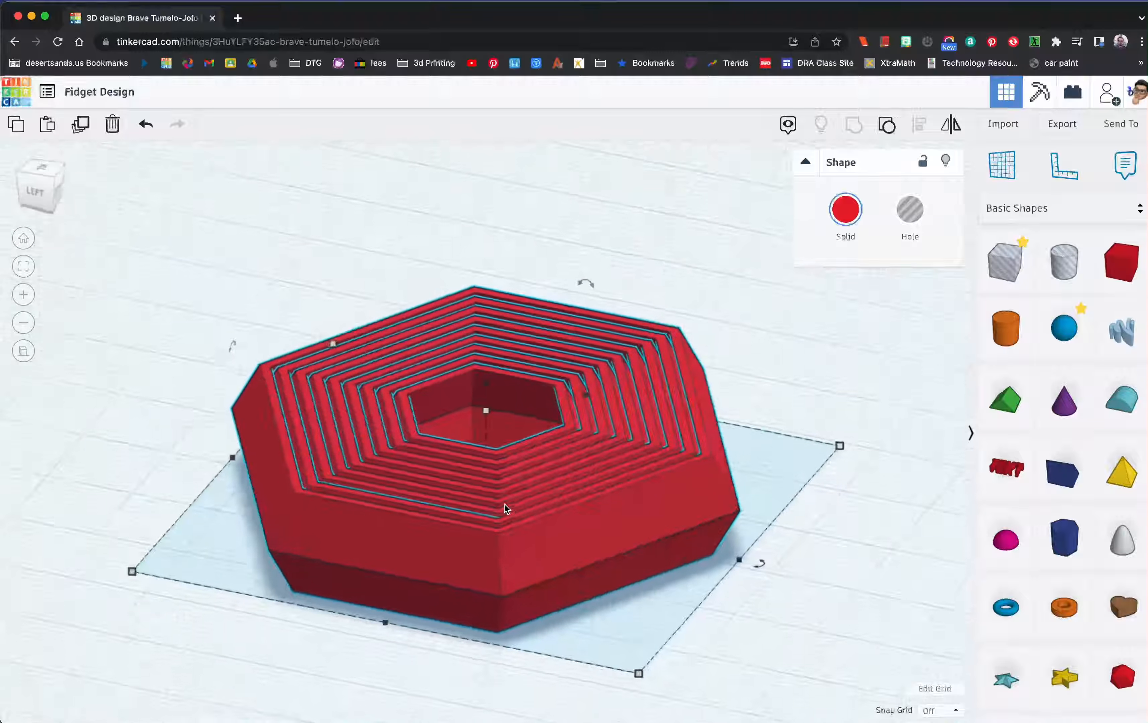
pyautogui.moveTo(625, 490); pyautogui.dragTo(541, 509, button='right')
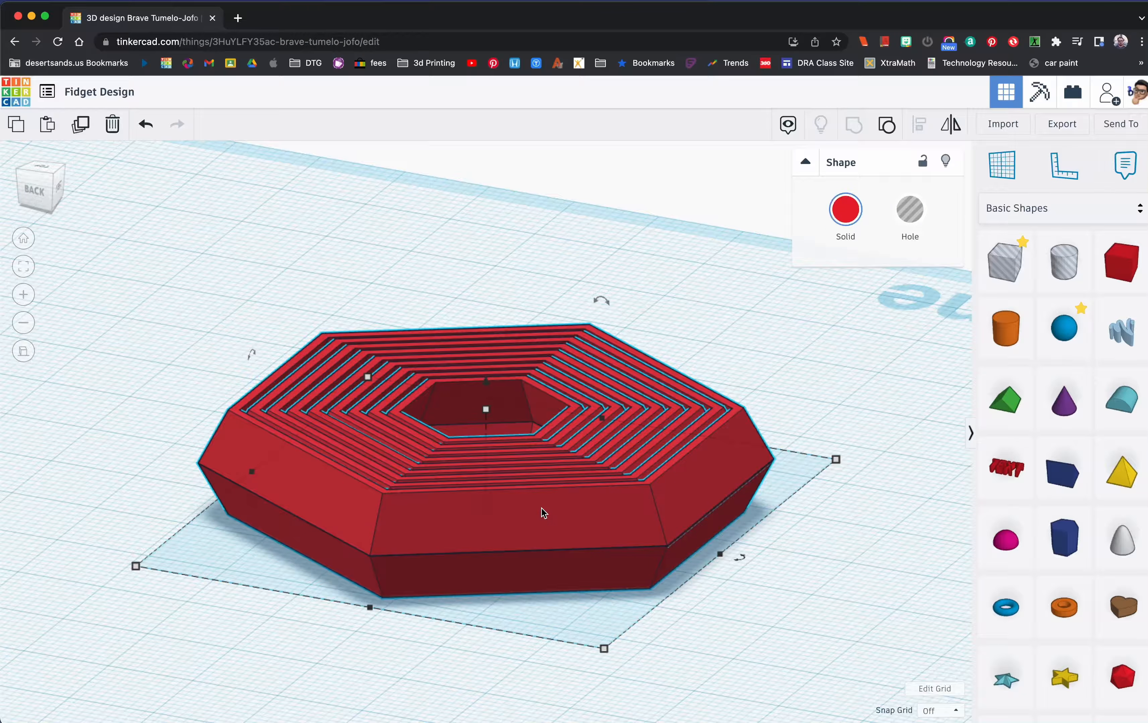